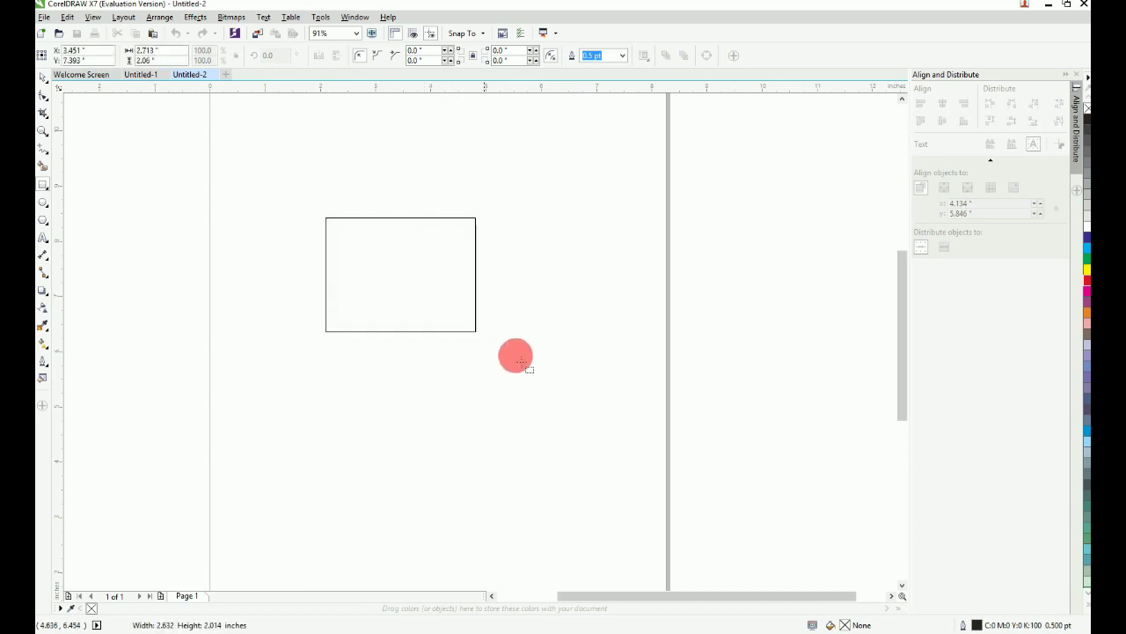
Step: Size the card rectangle to 3.316 by 2 inches and zoom to fit it
{"action": "left_click_drag", "start_coordinate": [160, 51], "coordinate": [115, 58]}
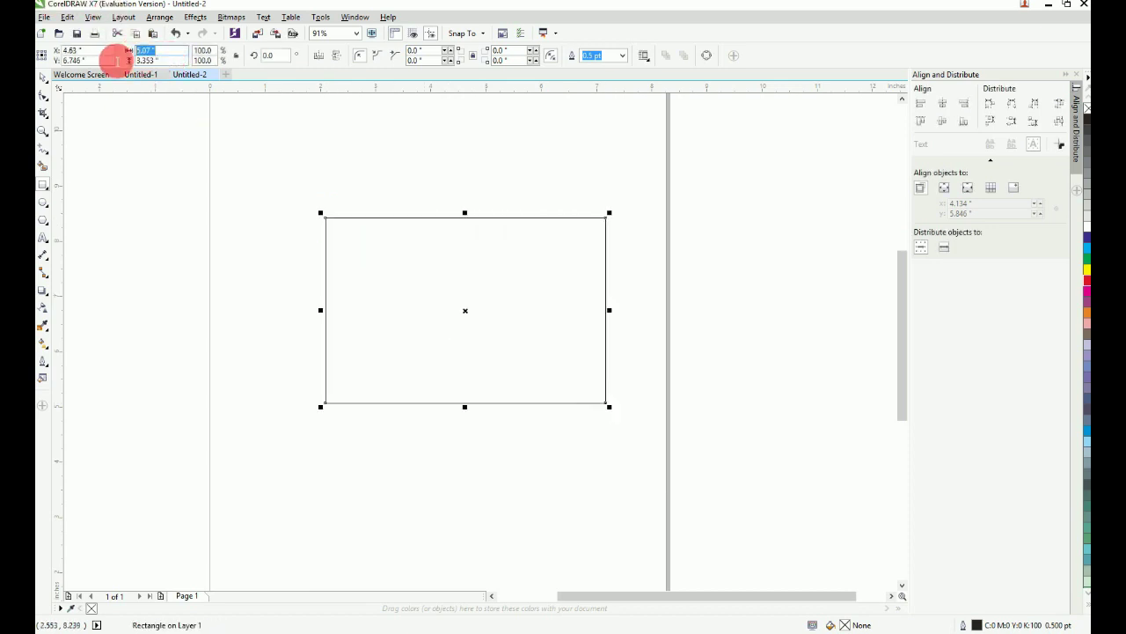
{"action": "type", "text": "3.316"}
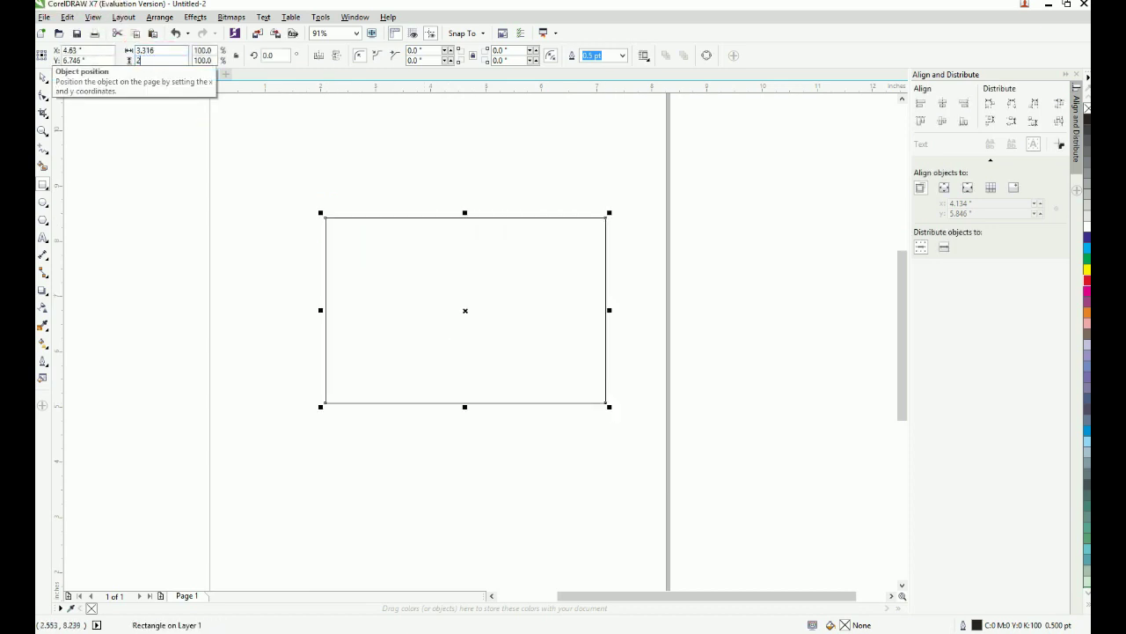
{"action": "key", "text": "Return"}
{"action": "key", "text": "F4"}
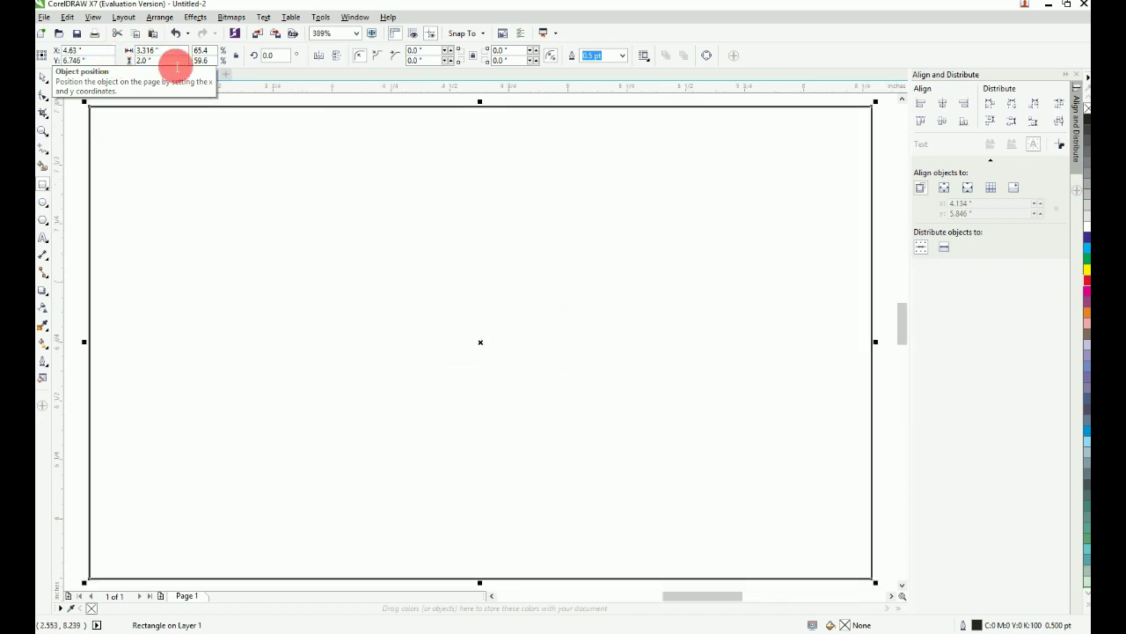
Step: Add a 3 by 1.65 inch inner rectangle on the card
{"action": "left_click", "coordinate": [320, 219]}
{"action": "left_click", "coordinate": [47, 81]}
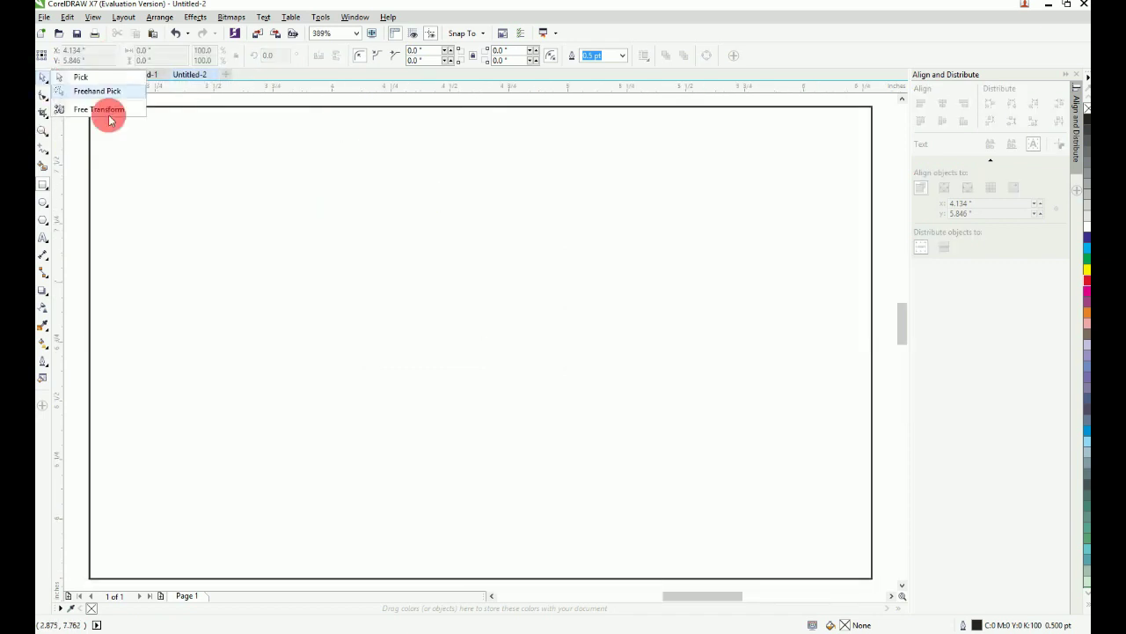
{"action": "left_click", "coordinate": [170, 153]}
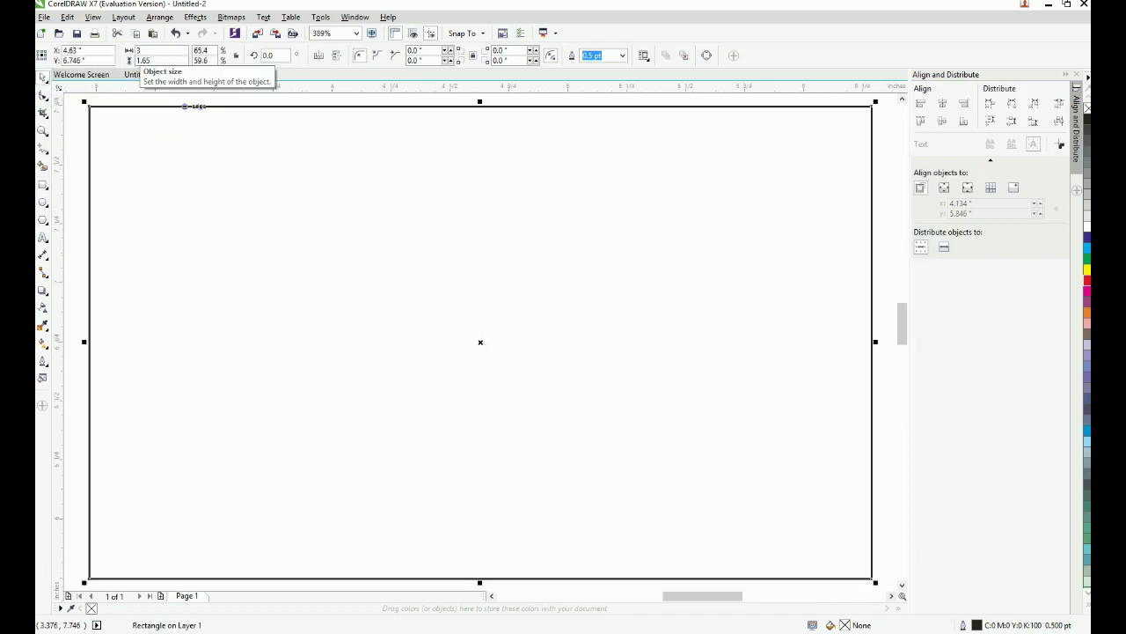
{"action": "key", "text": "Return"}
{"action": "left_click", "coordinate": [865, 160]}
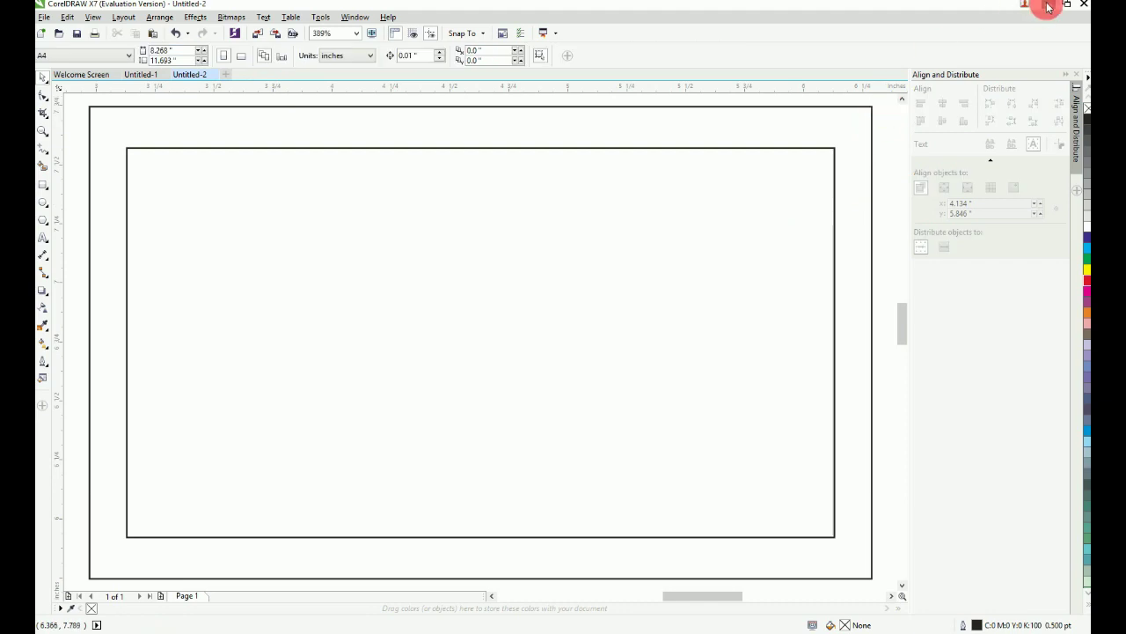
Step: Bring Peshawar Mobile Center Card.jpg from the designs folder into the document
{"action": "left_click", "coordinate": [1047, 6]}
{"action": "right_click", "coordinate": [700, 231]}
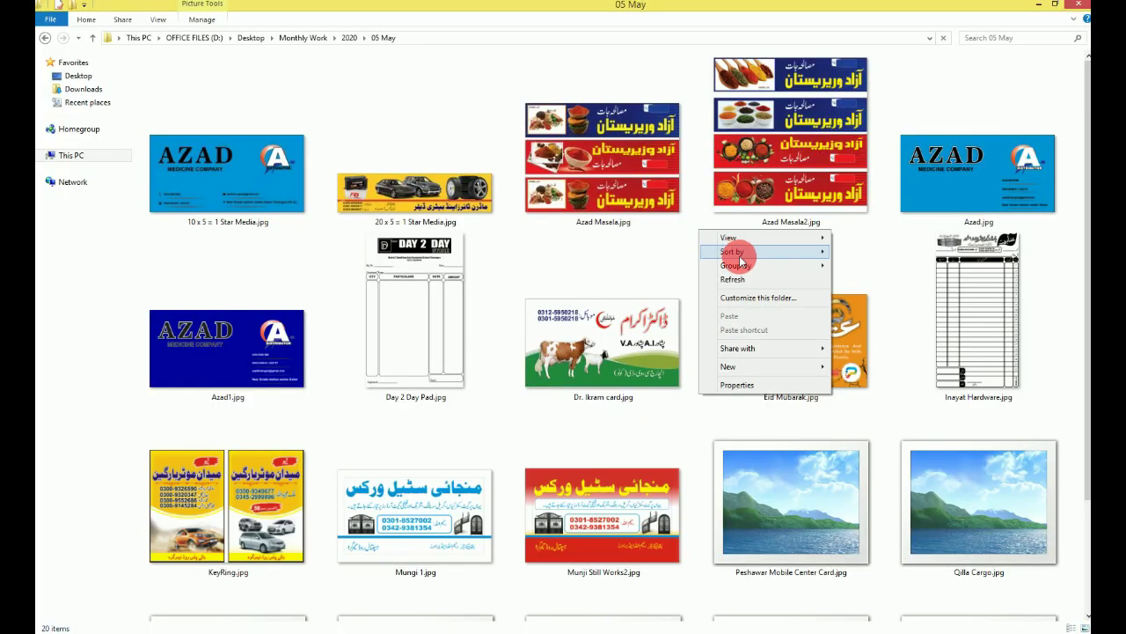
{"action": "mouse_move", "coordinate": [740, 254]}
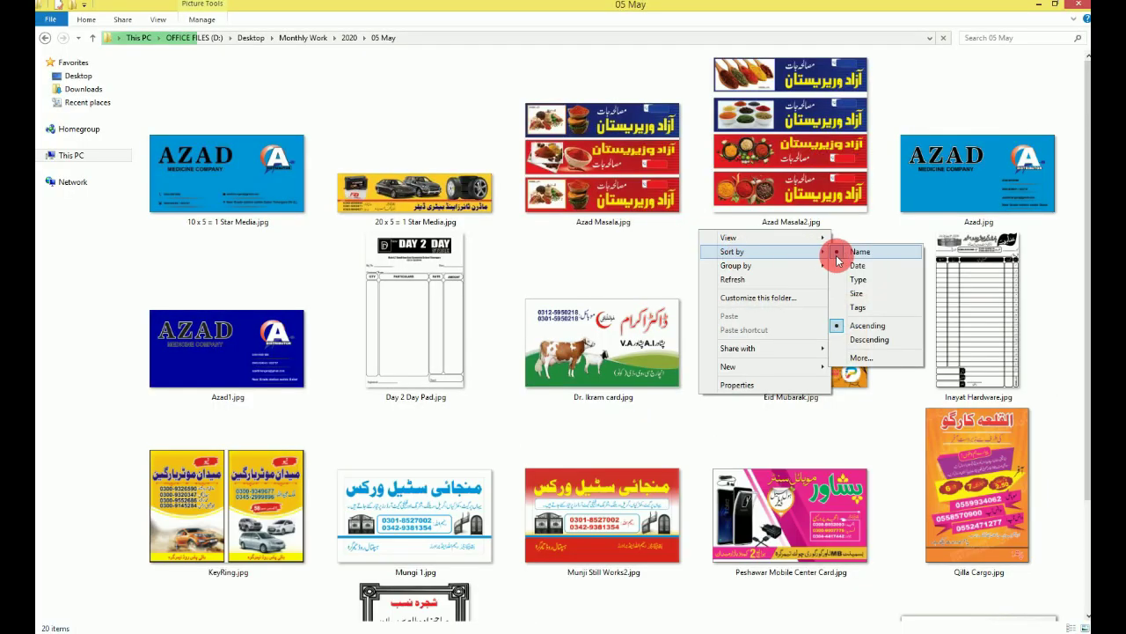
{"action": "left_click", "coordinate": [839, 257]}
{"action": "left_click", "coordinate": [791, 515]}
{"action": "scroll", "coordinate": [791, 515], "scroll_direction": "down", "scroll_amount": 3}
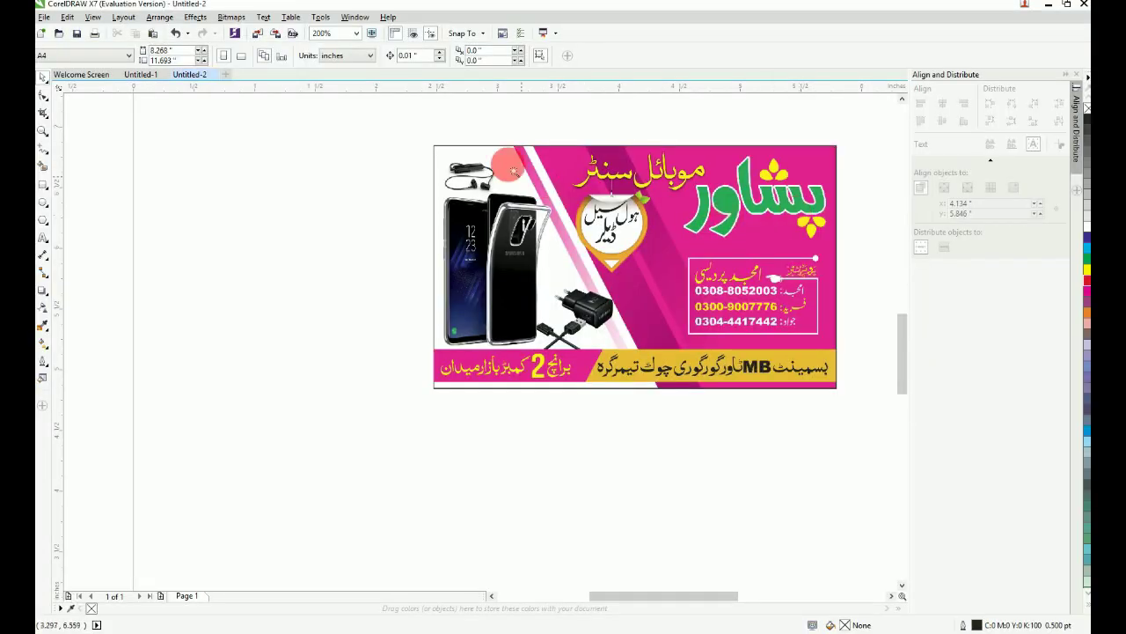
Step: Draw a roughly 2.497 by 2.004 inch rectangle over the card's right-hand pink text area
{"action": "left_click_drag", "start_coordinate": [410, 131], "coordinate": [886, 416]}
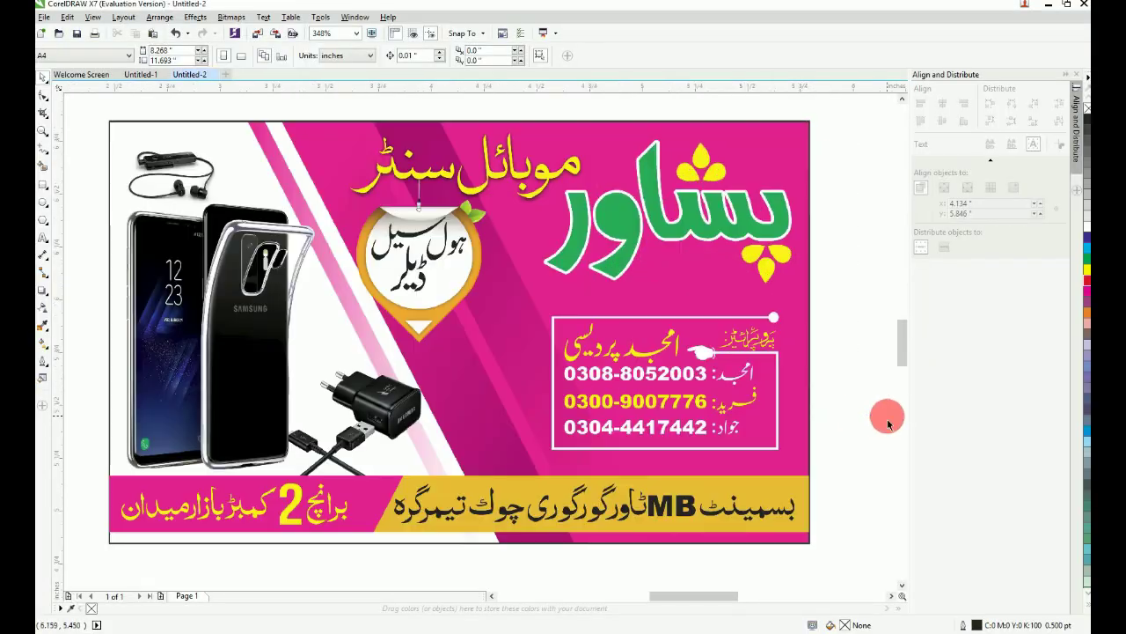
{"action": "key", "text": "F4"}
{"action": "left_click", "coordinate": [834, 117]}
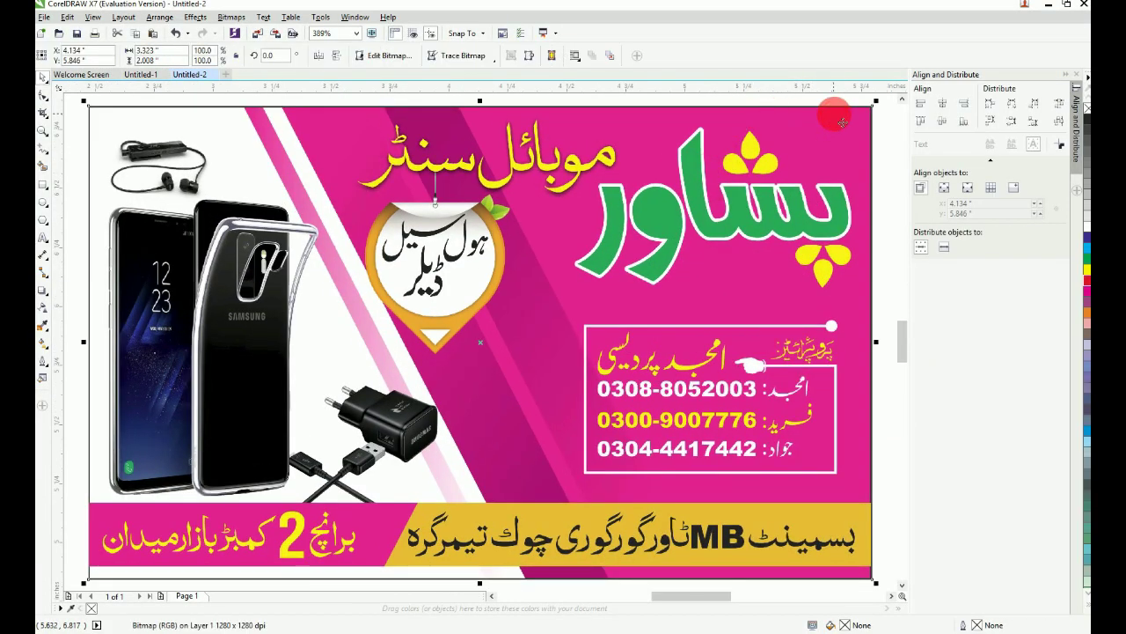
{"action": "left_click", "coordinate": [44, 187]}
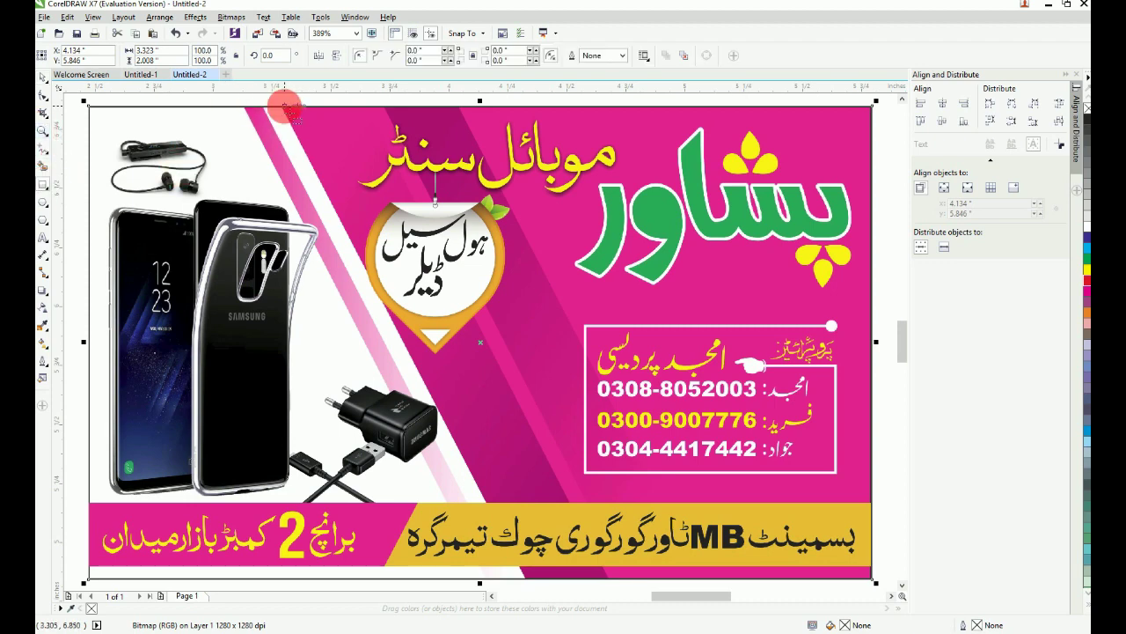
{"action": "left_click_drag", "start_coordinate": [284, 108], "coordinate": [807, 577]}
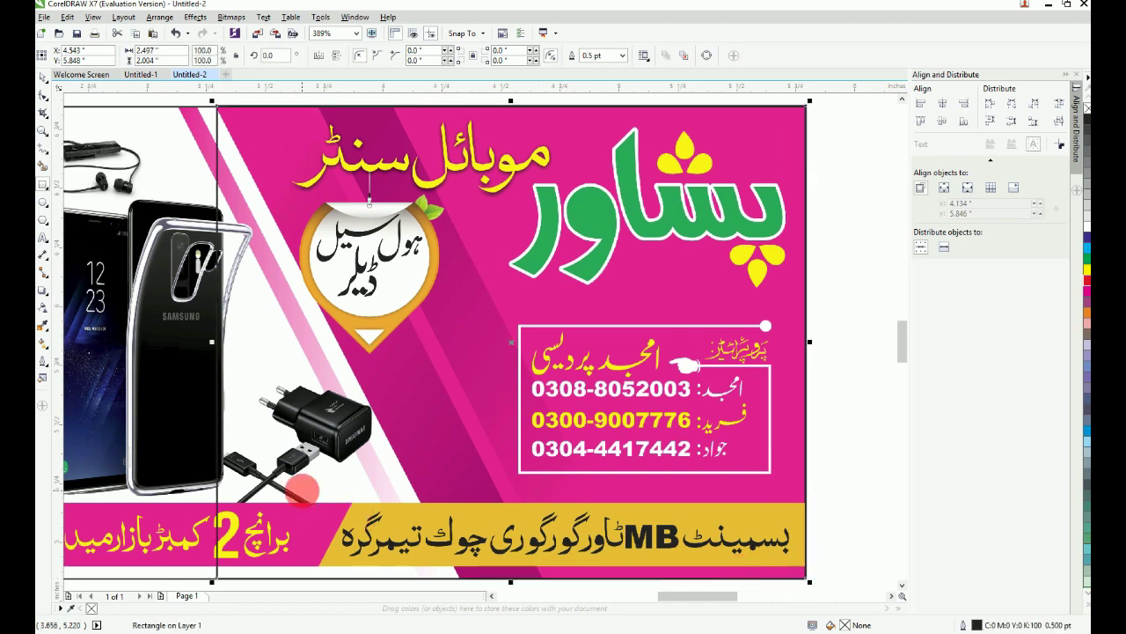
Step: Convert the rectangle to curves and slide its bottom-left node right to slant the edge
{"action": "key", "text": "ctrl+q"}
{"action": "left_click", "coordinate": [46, 103]}
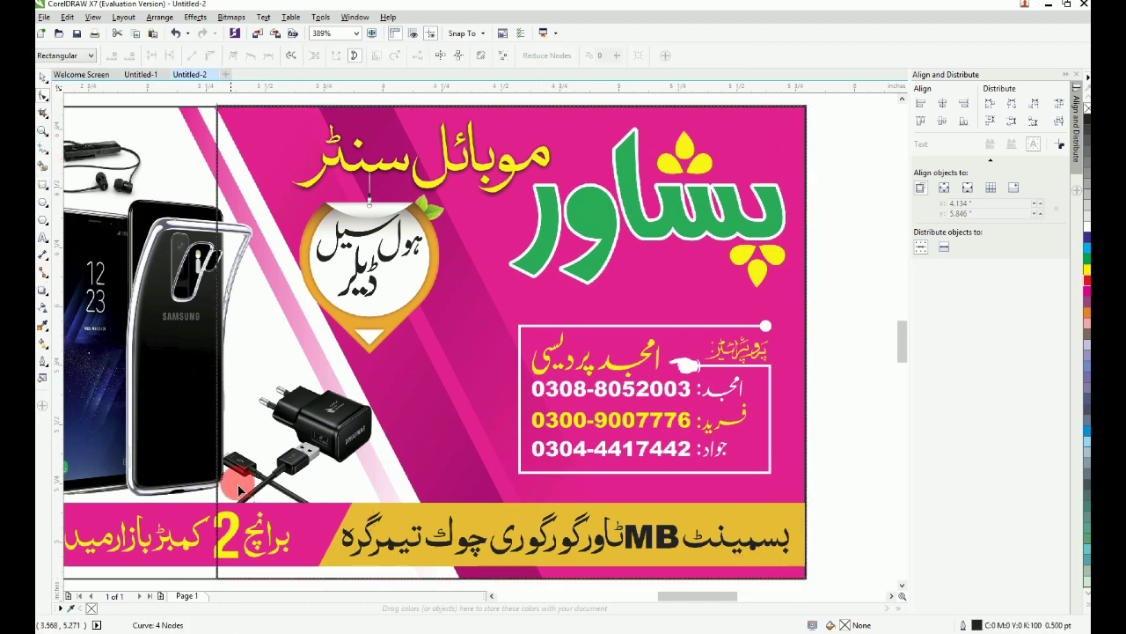
{"action": "left_click_drag", "start_coordinate": [220, 578], "coordinate": [458, 579]}
{"action": "left_click", "coordinate": [42, 77]}
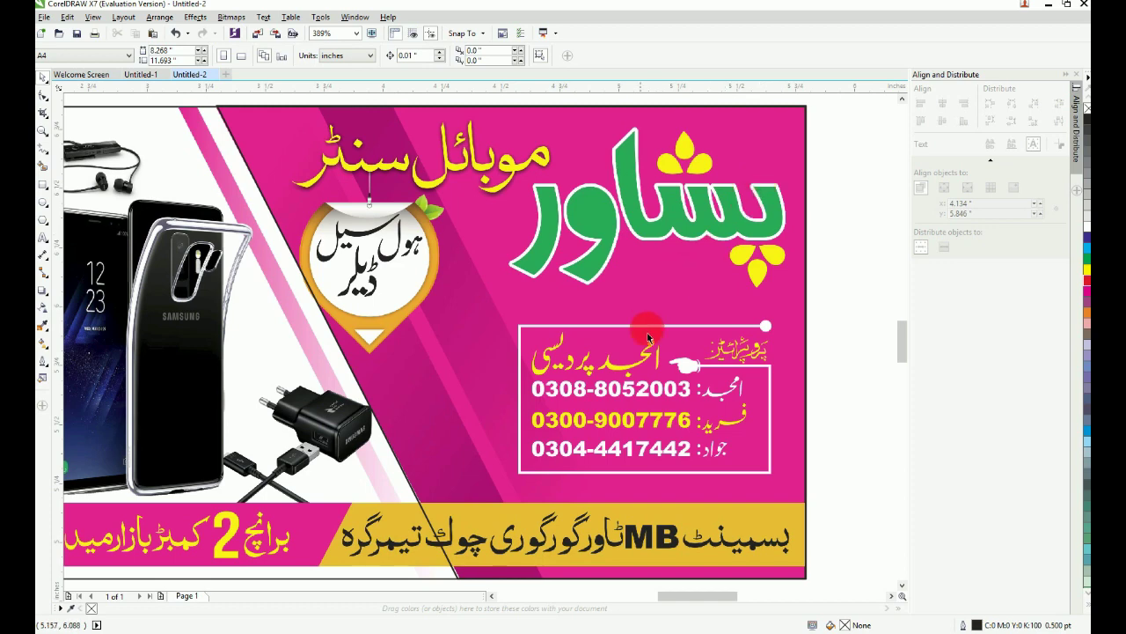
Step: Fill the slanted shape magenta and send it back behind the artwork
{"action": "left_click", "coordinate": [621, 111]}
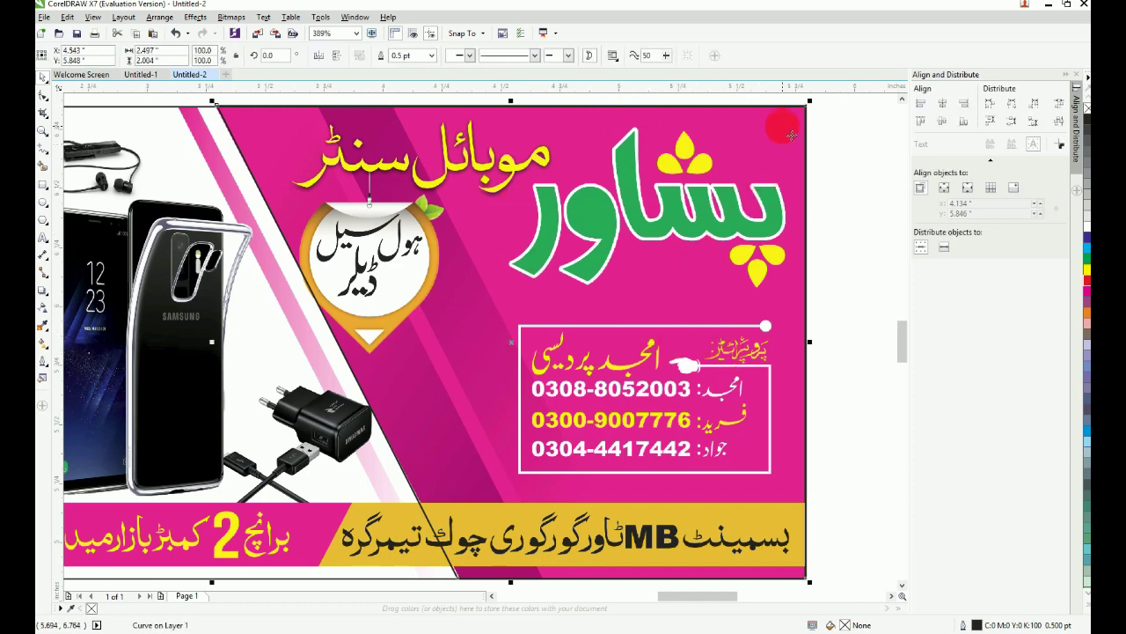
{"action": "left_click", "coordinate": [1088, 296]}
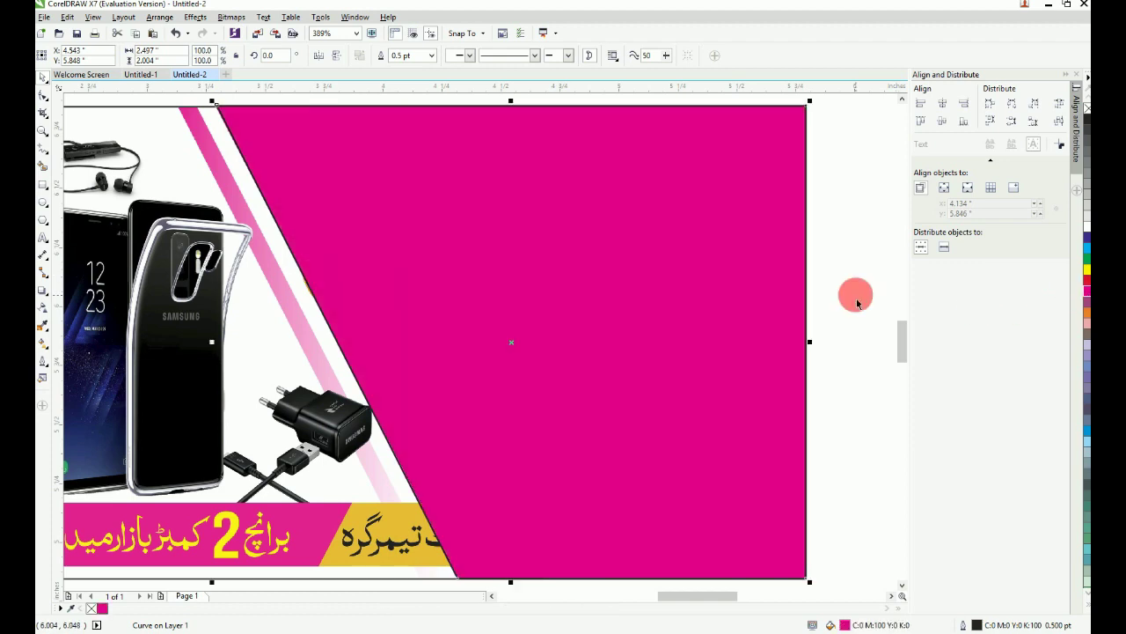
{"action": "key", "text": "shift+Page_Down"}
{"action": "left_click", "coordinate": [858, 303]}
{"action": "key", "text": "F4"}
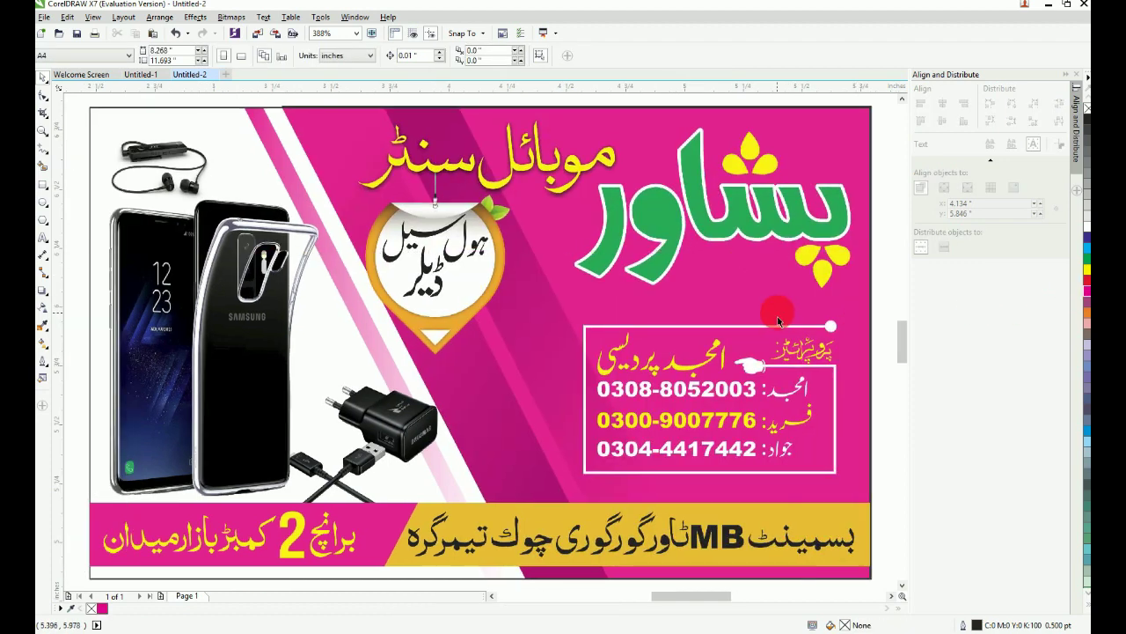
{"action": "scroll", "coordinate": [778, 322], "scroll_direction": "down", "scroll_amount": 2}
{"action": "key", "text": "F2"}
{"action": "left_click_drag", "start_coordinate": [486, 182], "coordinate": [800, 484]}
{"action": "key", "text": "F2"}
{"action": "left_click_drag", "start_coordinate": [244, 122], "coordinate": [750, 568]}
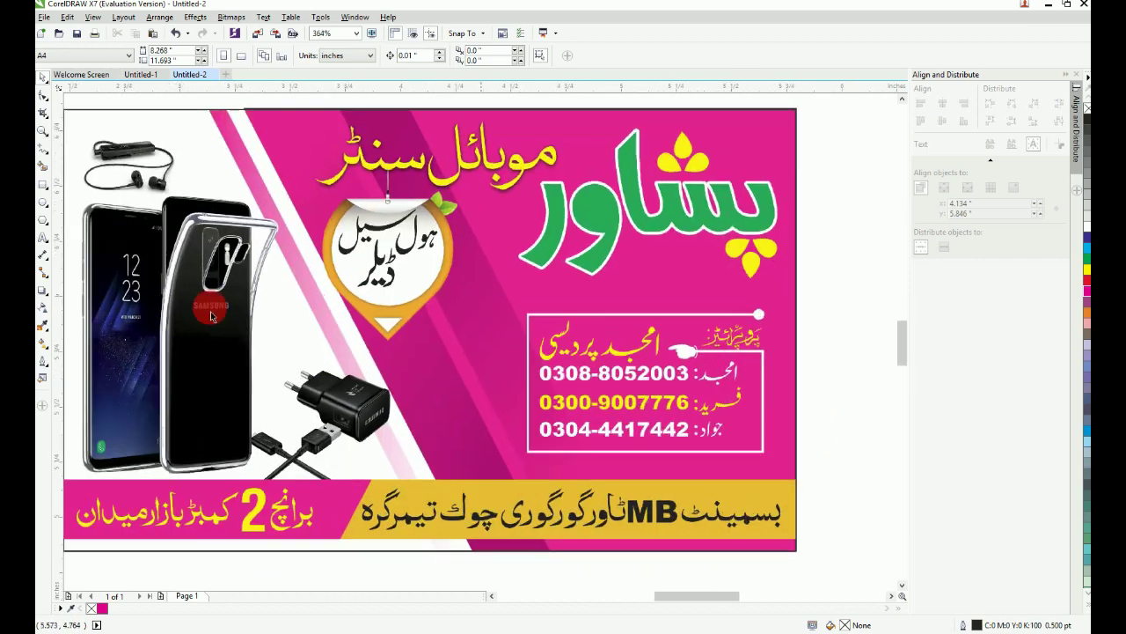
Step: Draw a tall rectangle across the card's middle, convert it, and slant its bottom-left corner right
{"action": "left_click", "coordinate": [42, 185]}
{"action": "left_click_drag", "start_coordinate": [244, 112], "coordinate": [553, 555]}
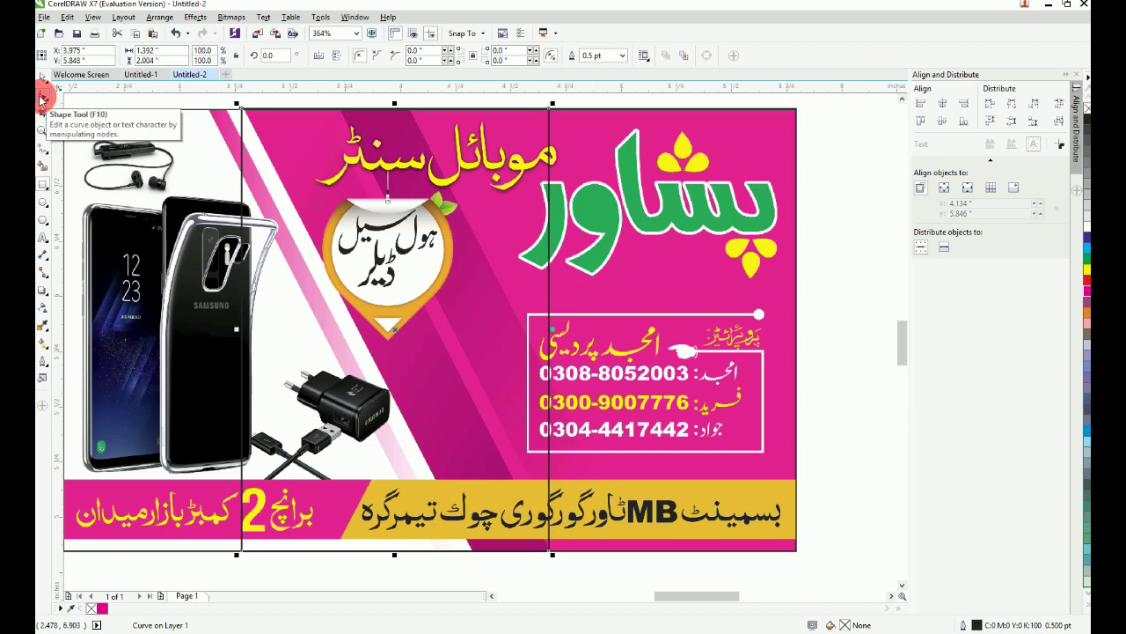
{"action": "key", "text": "F11"}
{"action": "key", "text": "Escape"}
{"action": "key", "text": "F10"}
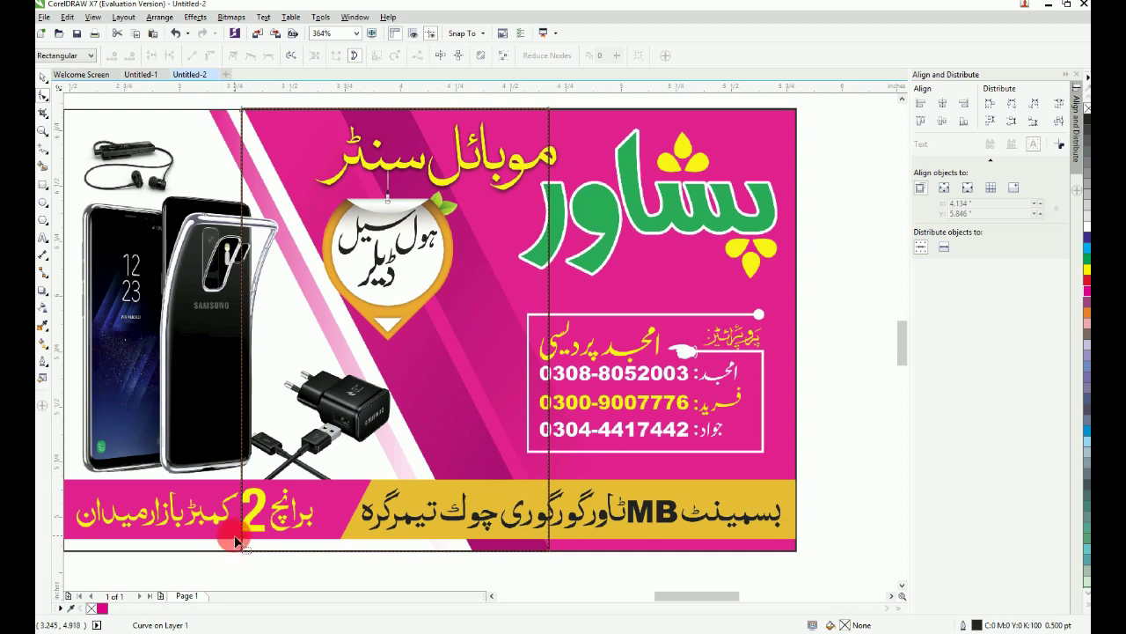
{"action": "left_click_drag", "start_coordinate": [242, 556], "coordinate": [473, 552]}
Step: Move the top-right node left to finish the narrow parallelogram stripe
{"action": "key", "text": "F2"}
{"action": "left_click_drag", "start_coordinate": [218, 197], "coordinate": [746, 104]}
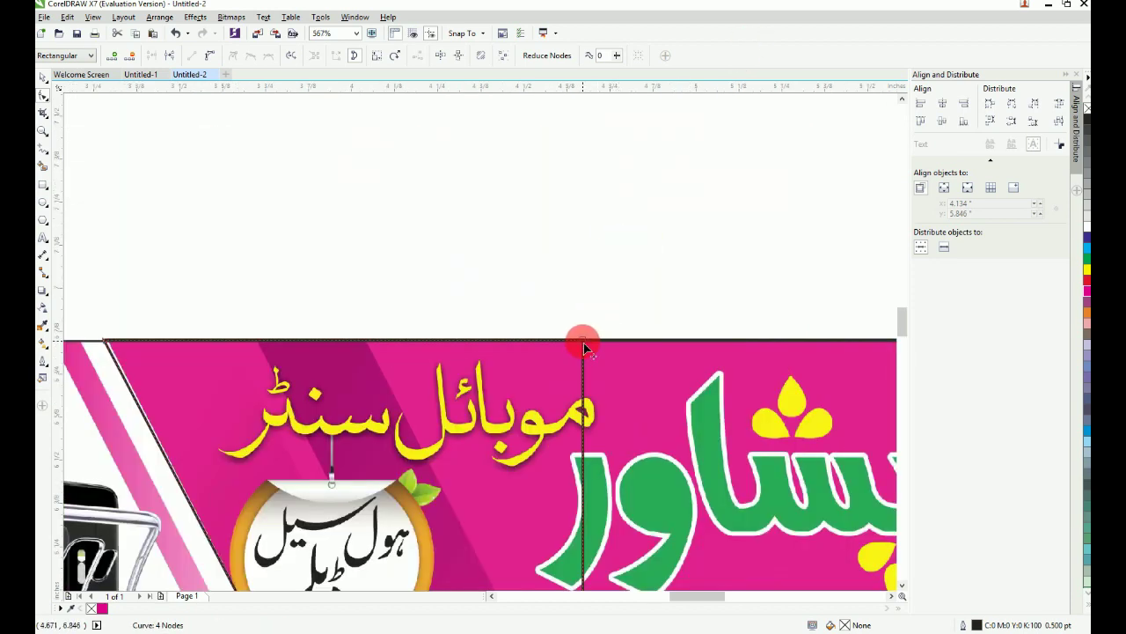
{"action": "left_click_drag", "start_coordinate": [583, 344], "coordinate": [327, 344]}
{"action": "left_click_drag", "start_coordinate": [258, 345], "coordinate": [232, 343]}
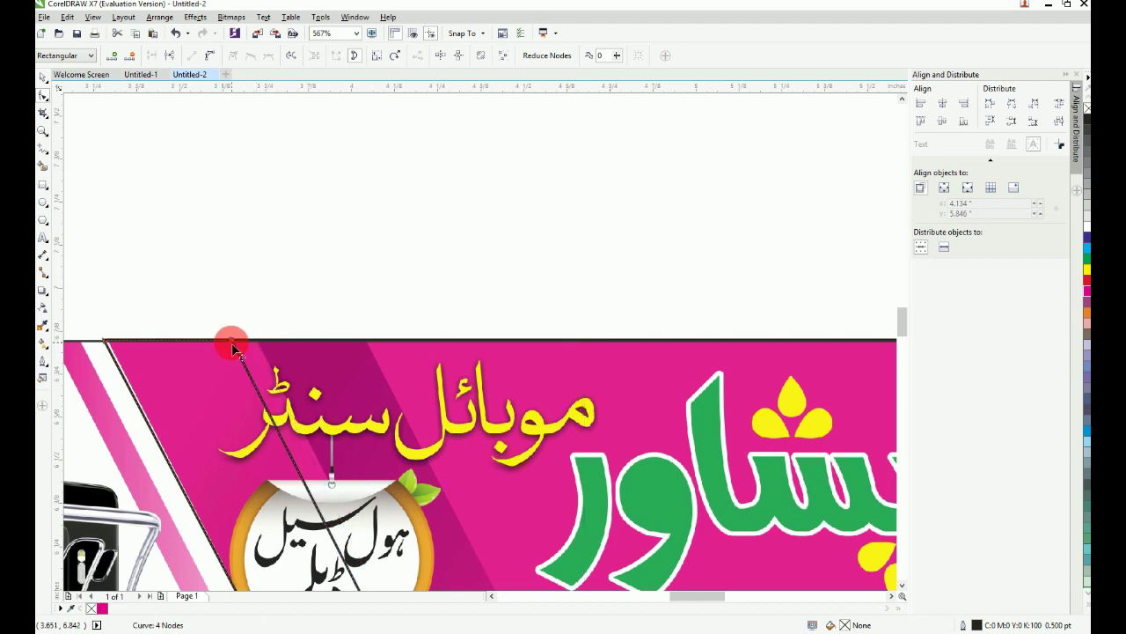
{"action": "scroll", "coordinate": [234, 343], "scroll_direction": "down", "scroll_amount": 2}
{"action": "key", "text": "F2"}
{"action": "left_click_drag", "start_coordinate": [153, 290], "coordinate": [484, 576]}
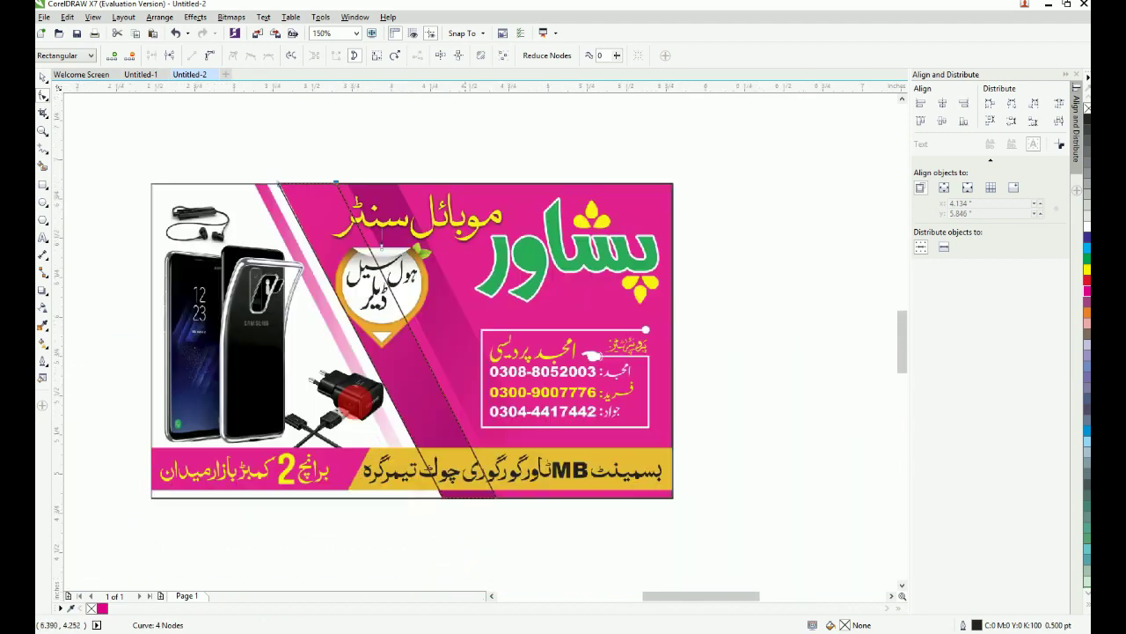
{"action": "key", "text": "F2"}
{"action": "left_click_drag", "start_coordinate": [244, 154], "coordinate": [634, 526]}
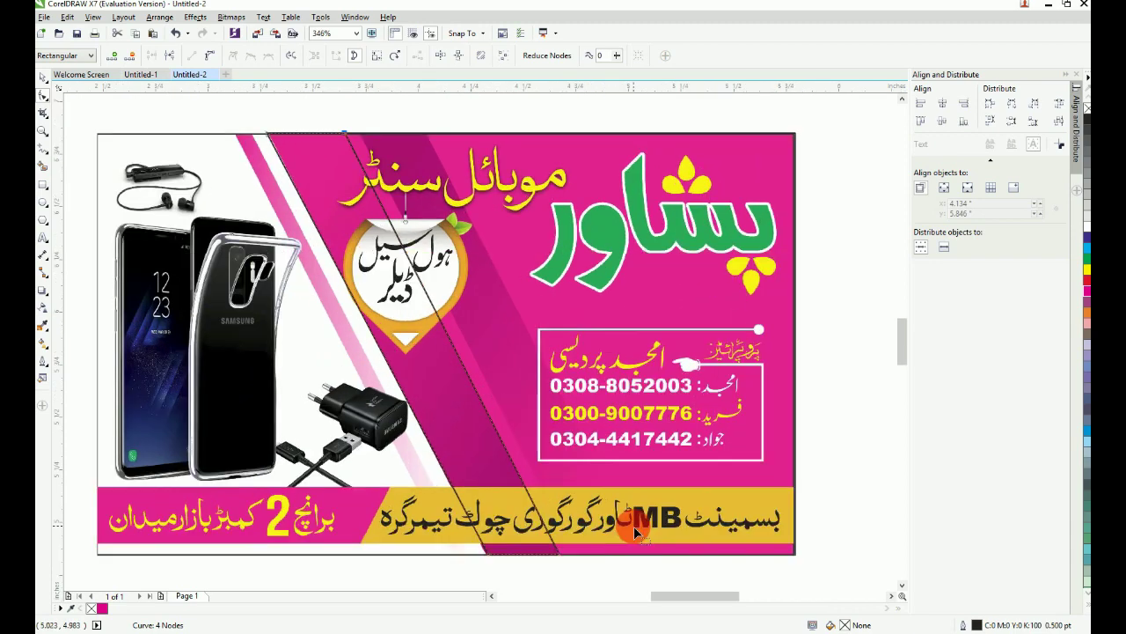
Step: Give the stripe a 315° fountain fill from magenta to deep magenta #8A0858
{"action": "key", "text": "F11"}
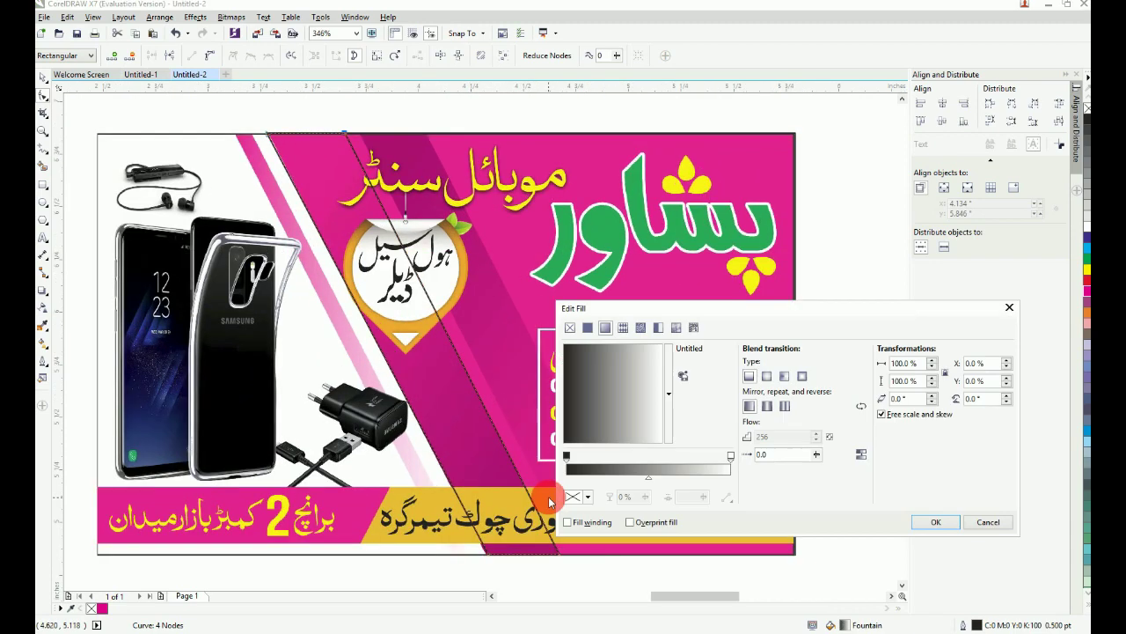
{"action": "left_click_drag", "start_coordinate": [746, 314], "coordinate": [568, 226]}
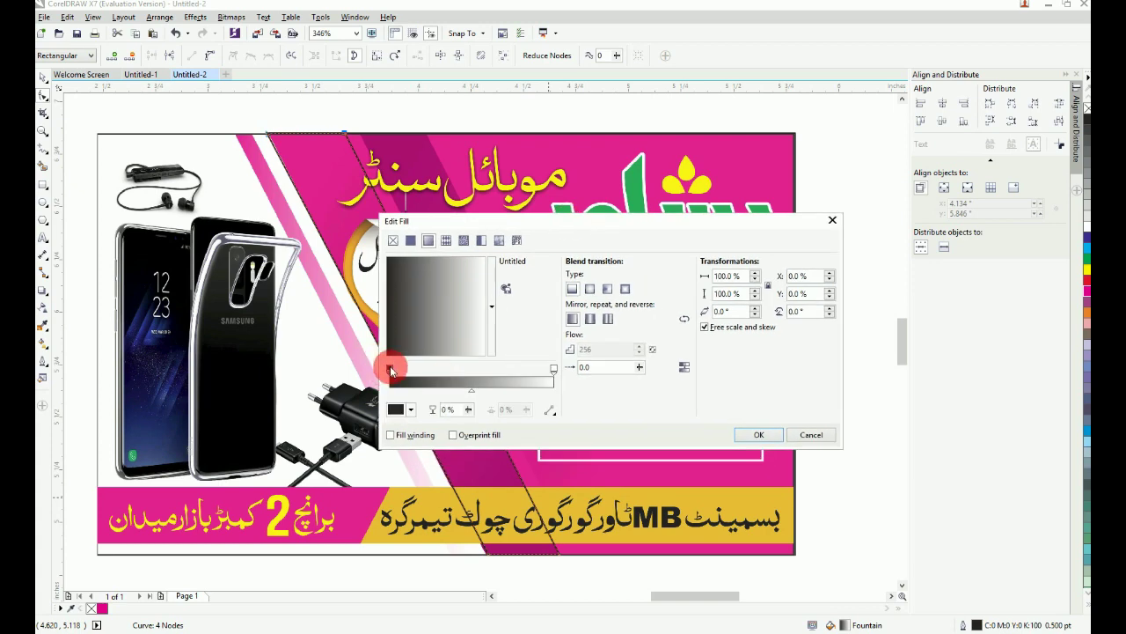
{"action": "left_click", "coordinate": [394, 410]}
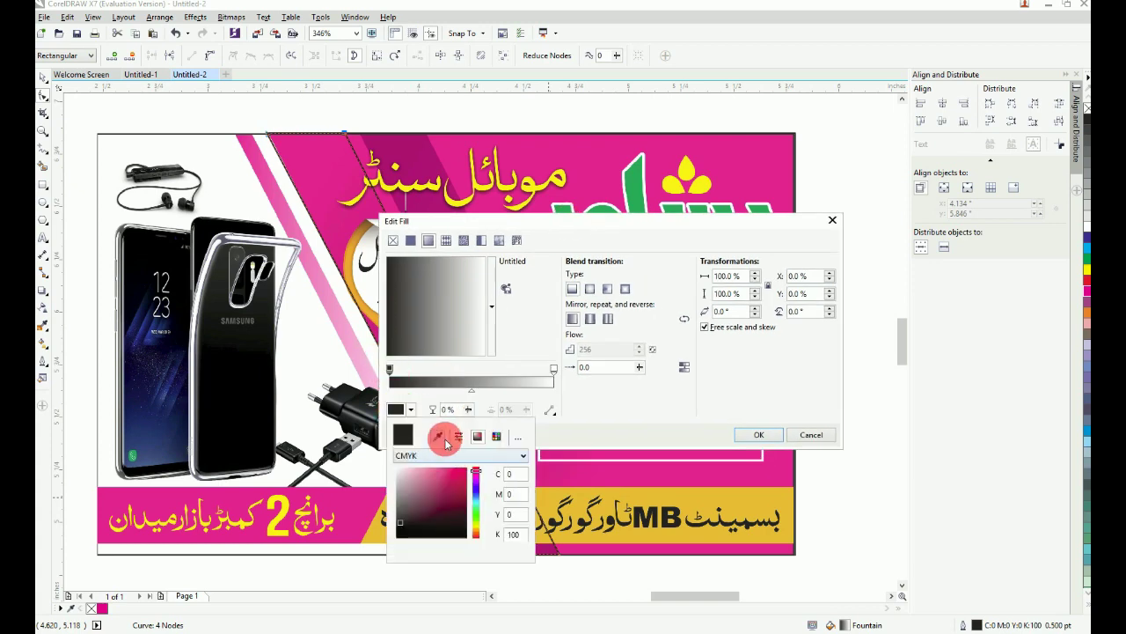
{"action": "left_click", "coordinate": [440, 435]}
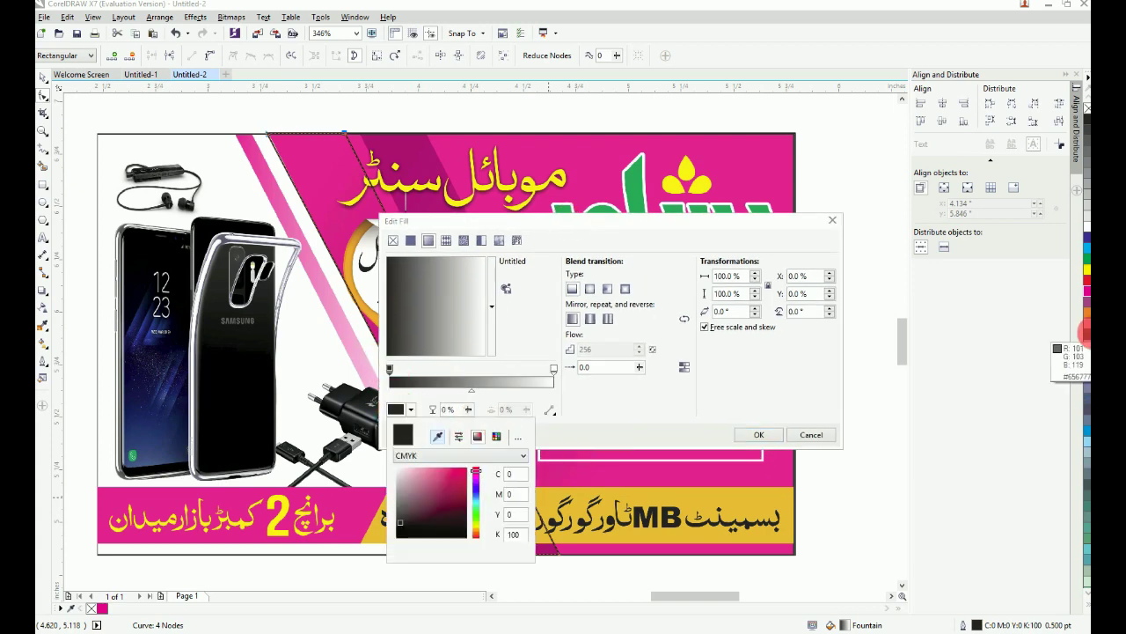
{"action": "left_click", "coordinate": [1087, 293]}
{"action": "left_click", "coordinate": [552, 369]}
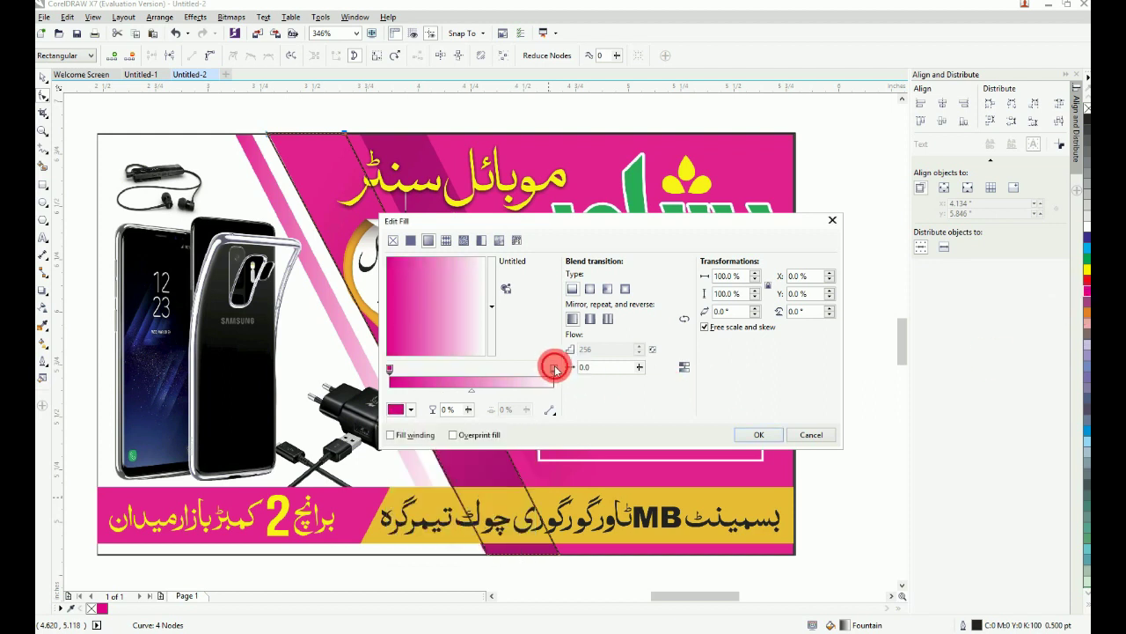
{"action": "left_click", "coordinate": [411, 410]}
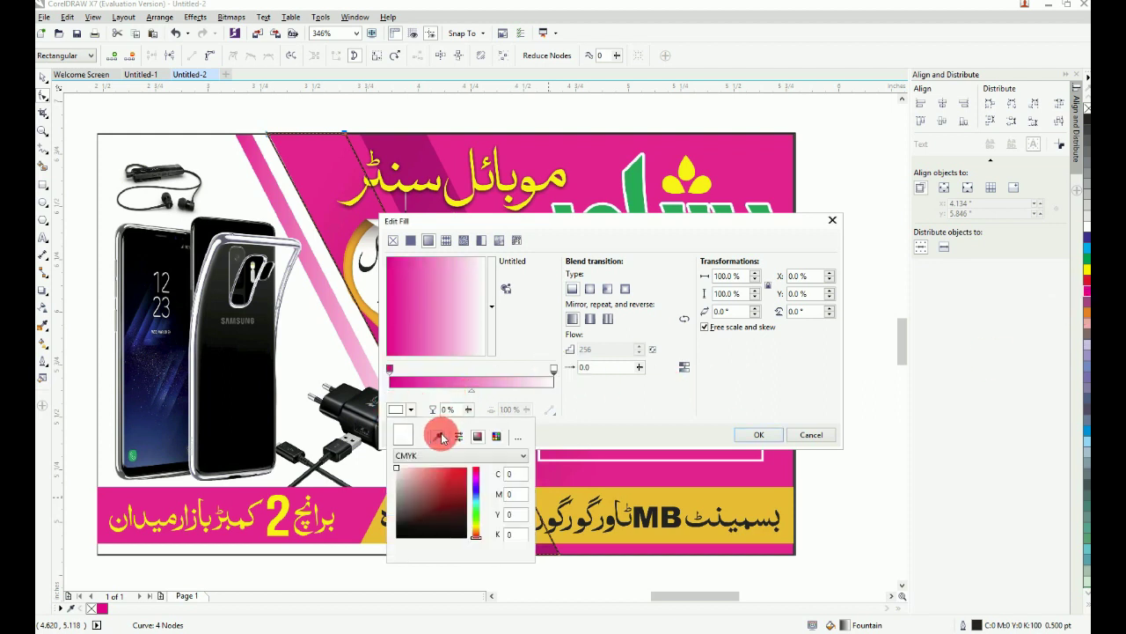
{"action": "left_click", "coordinate": [438, 437]}
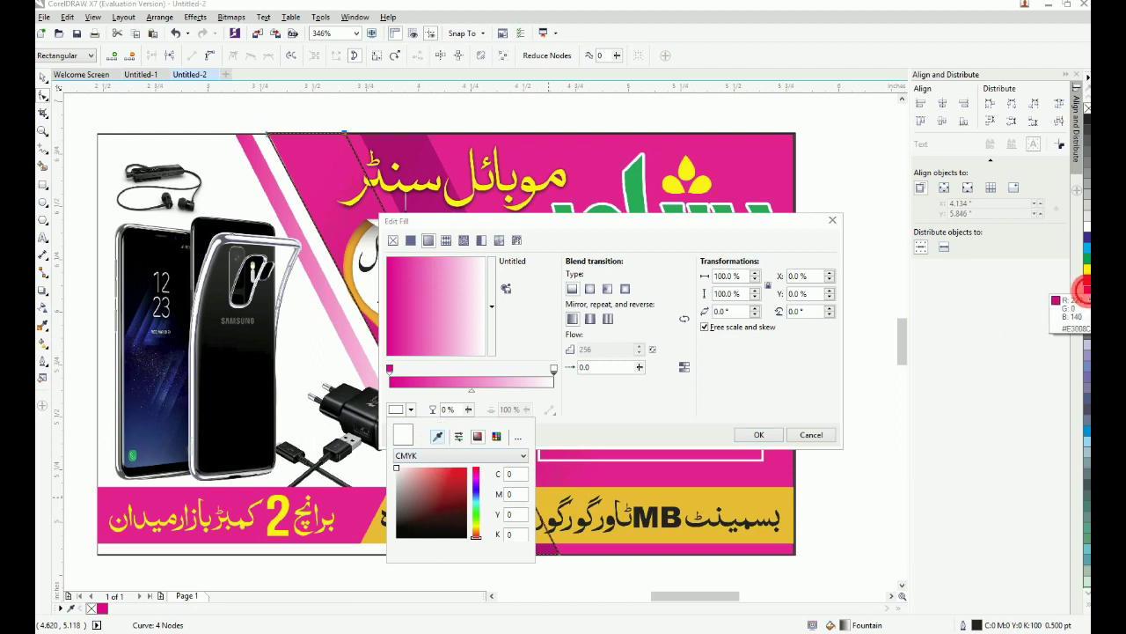
{"action": "left_click", "coordinate": [1087, 292]}
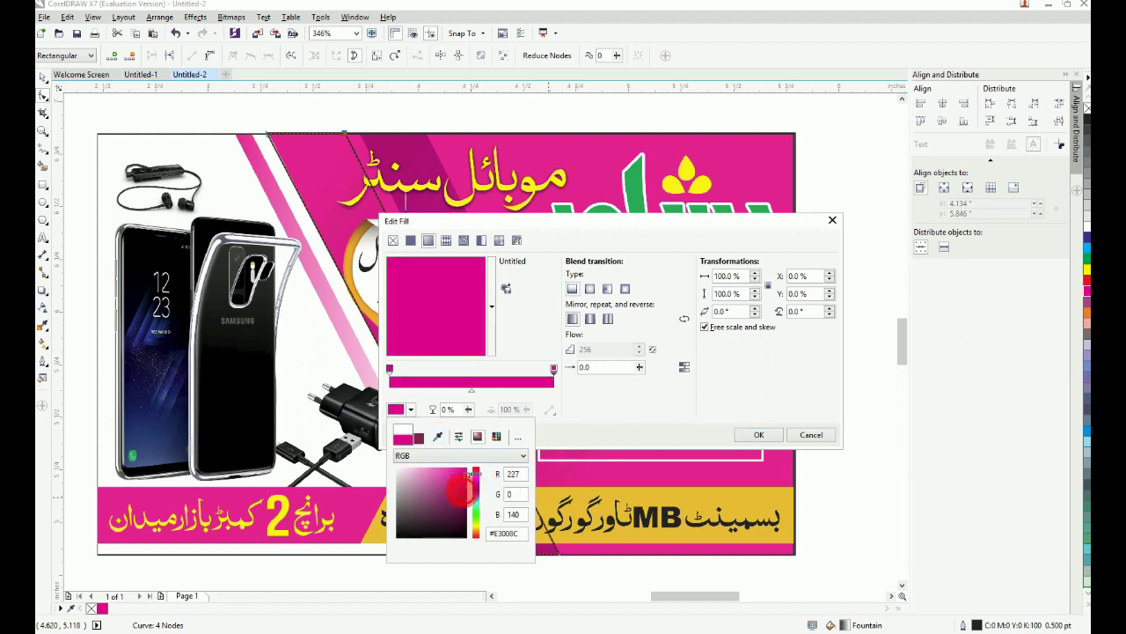
{"action": "left_click_drag", "start_coordinate": [460, 491], "coordinate": [464, 499]}
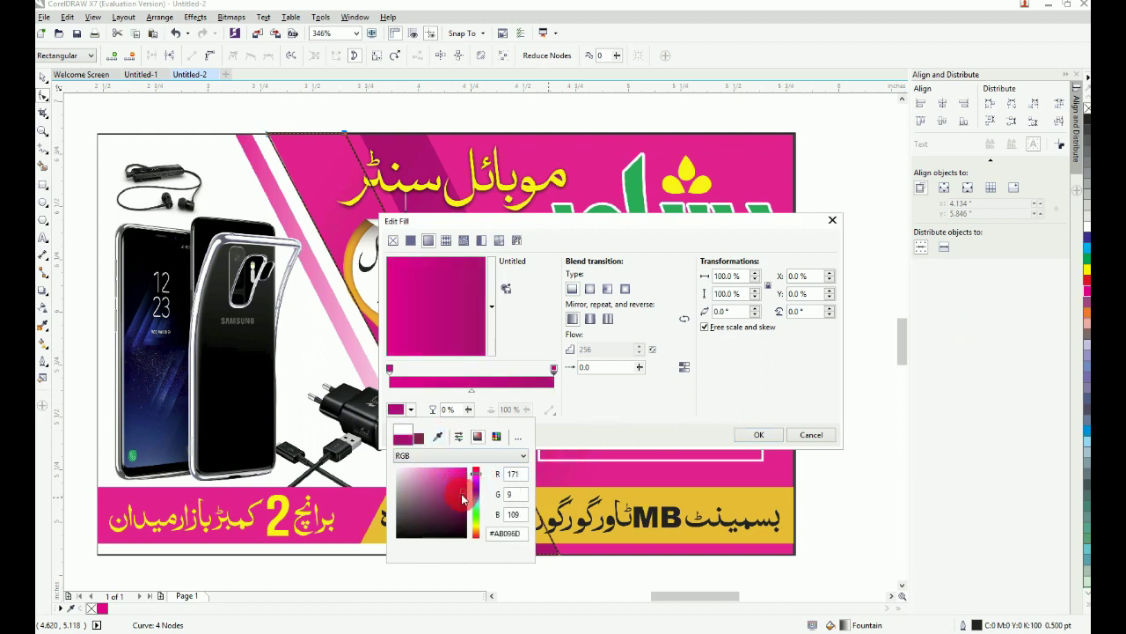
{"action": "left_click", "coordinate": [661, 408]}
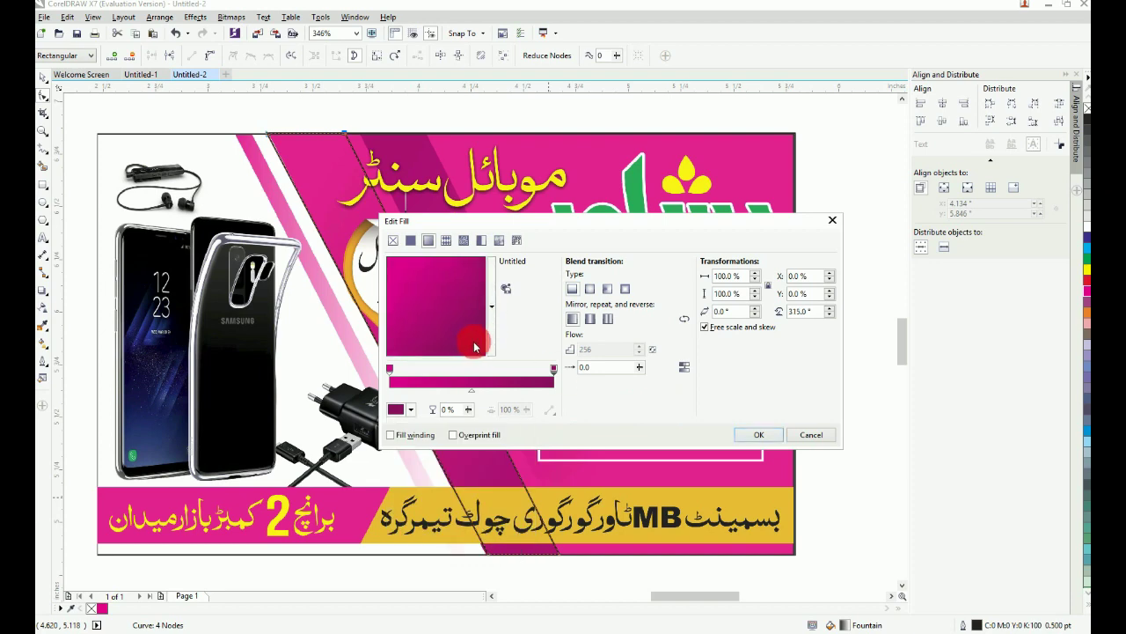
{"action": "left_click", "coordinate": [759, 433]}
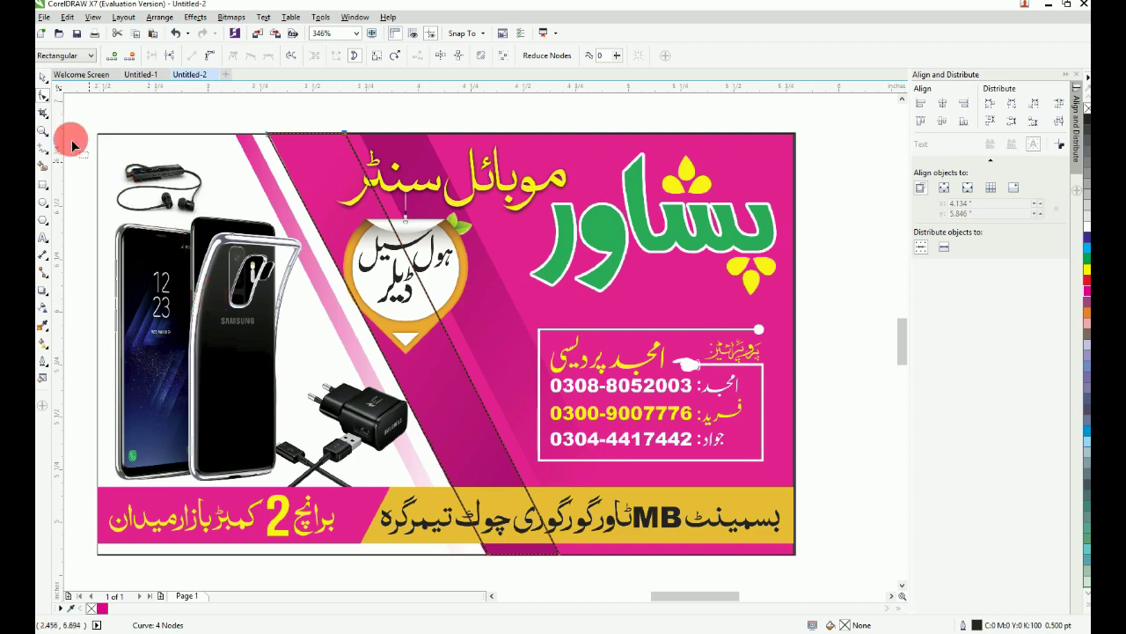
Step: Move the diagonal gradient strip slightly right into place on the card
{"action": "left_click", "coordinate": [46, 81]}
{"action": "left_click", "coordinate": [95, 81]}
{"action": "left_click", "coordinate": [329, 181]}
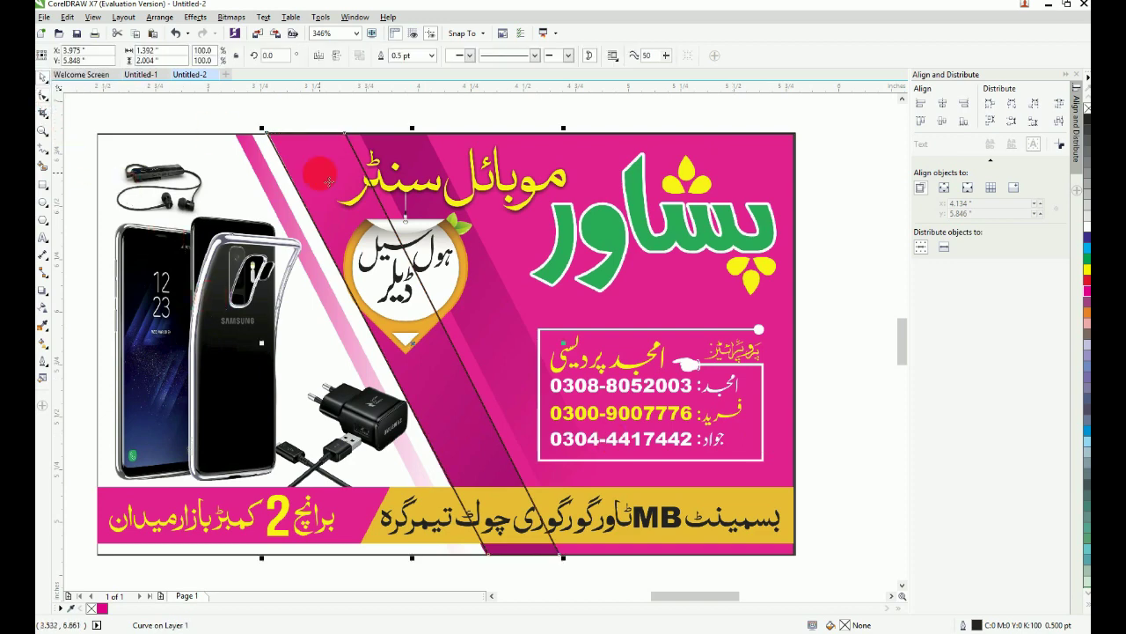
{"action": "left_click_drag", "start_coordinate": [329, 183], "coordinate": [343, 184]}
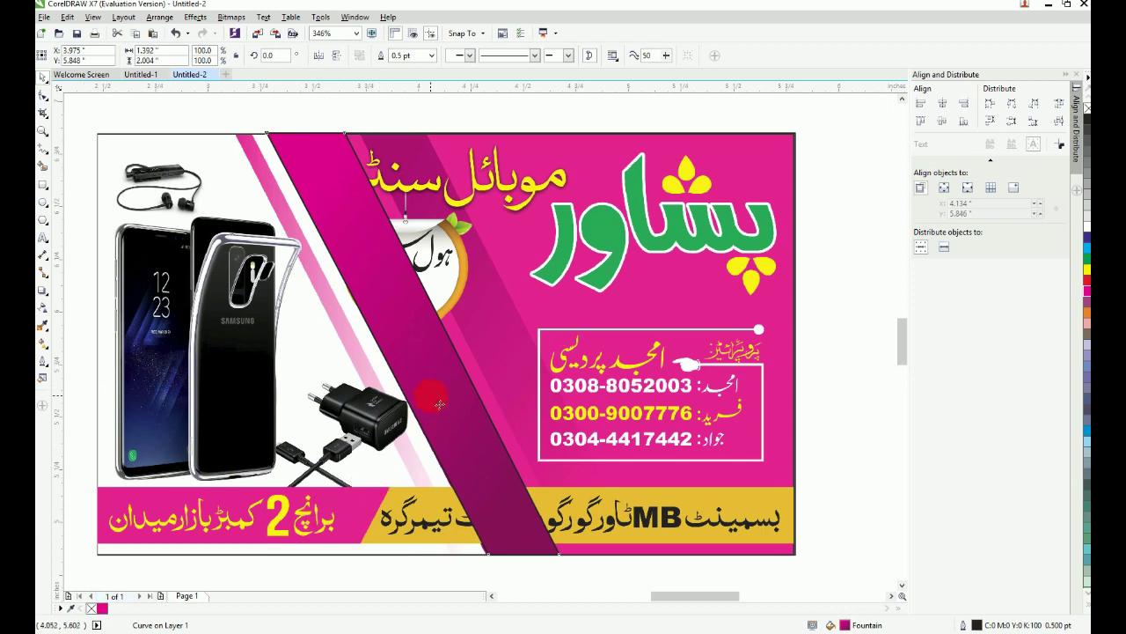
Step: Nudge the strip's top-right corner node left to match the card's diagonal
{"action": "key", "text": "F10"}
{"action": "key", "text": "F2"}
{"action": "left_click_drag", "start_coordinate": [187, 275], "coordinate": [533, 109]}
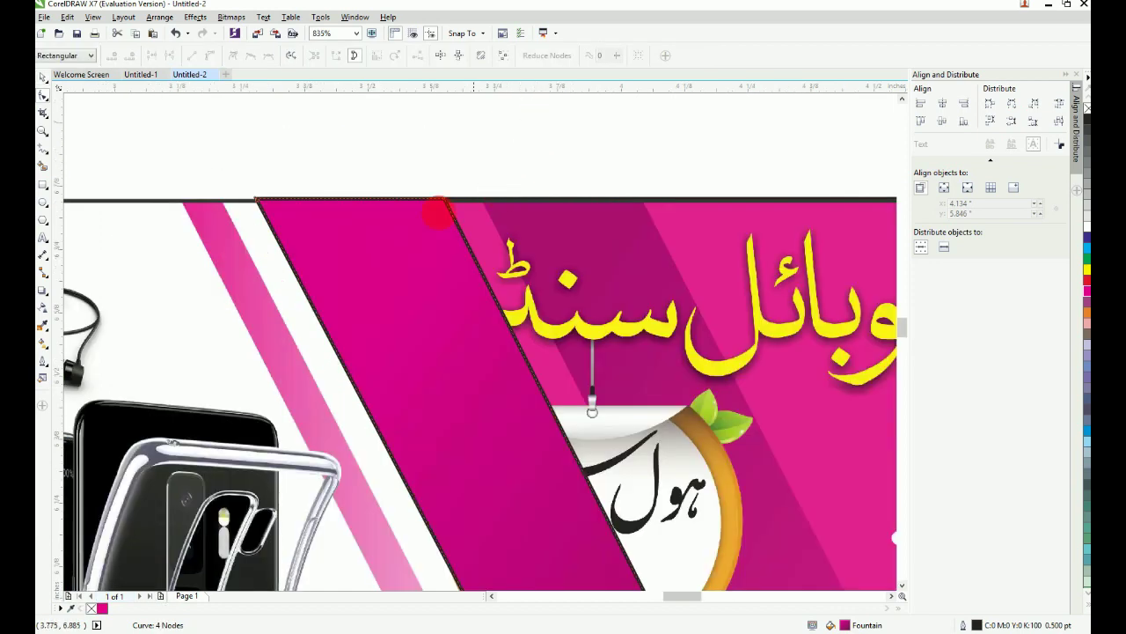
{"action": "key", "text": "F2"}
{"action": "mouse_move", "coordinate": [328, 192]}
{"action": "left_mouse_down"}
{"action": "mouse_move", "coordinate": [500, 251]}
{"action": "mouse_move", "coordinate": [592, 302]}
{"action": "left_mouse_up"}
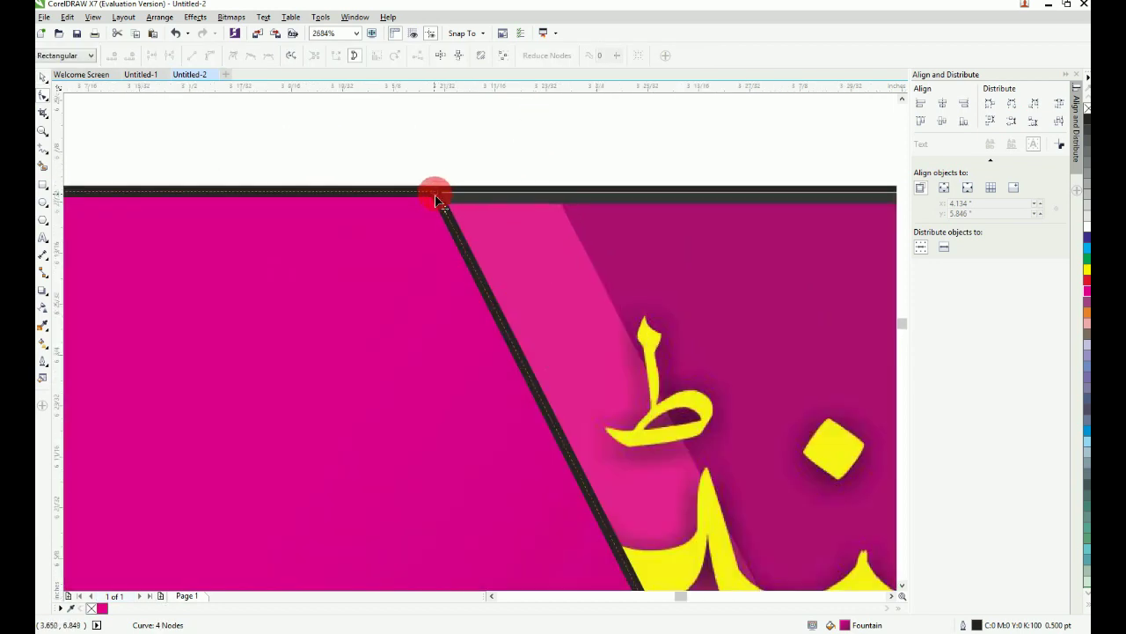
{"action": "left_click_drag", "start_coordinate": [435, 198], "coordinate": [393, 197]}
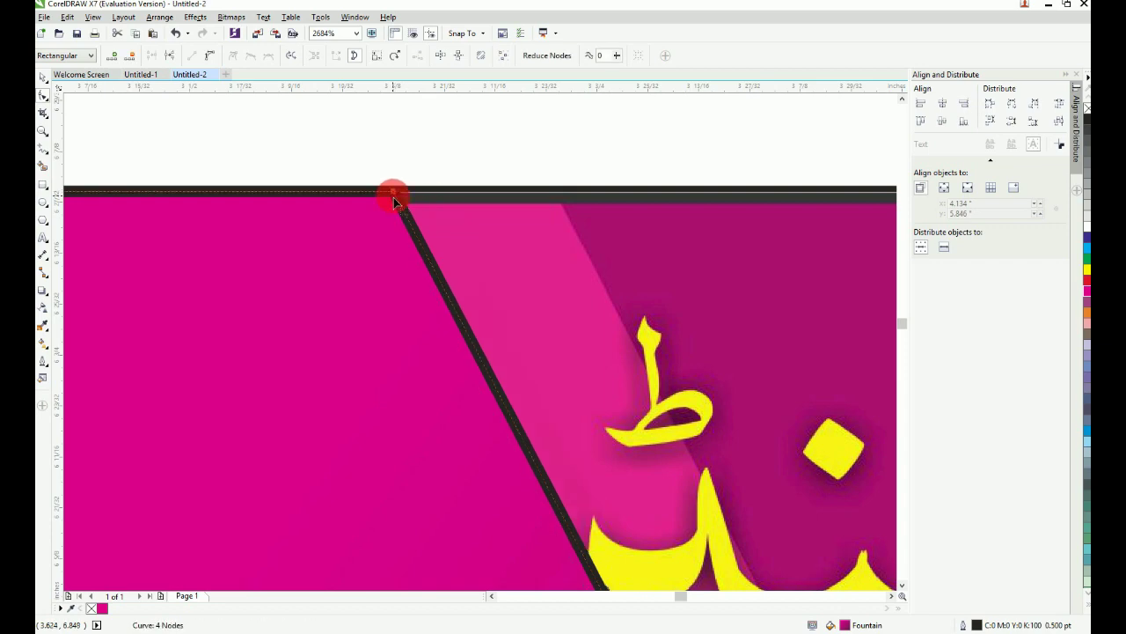
{"action": "key", "text": "F4"}
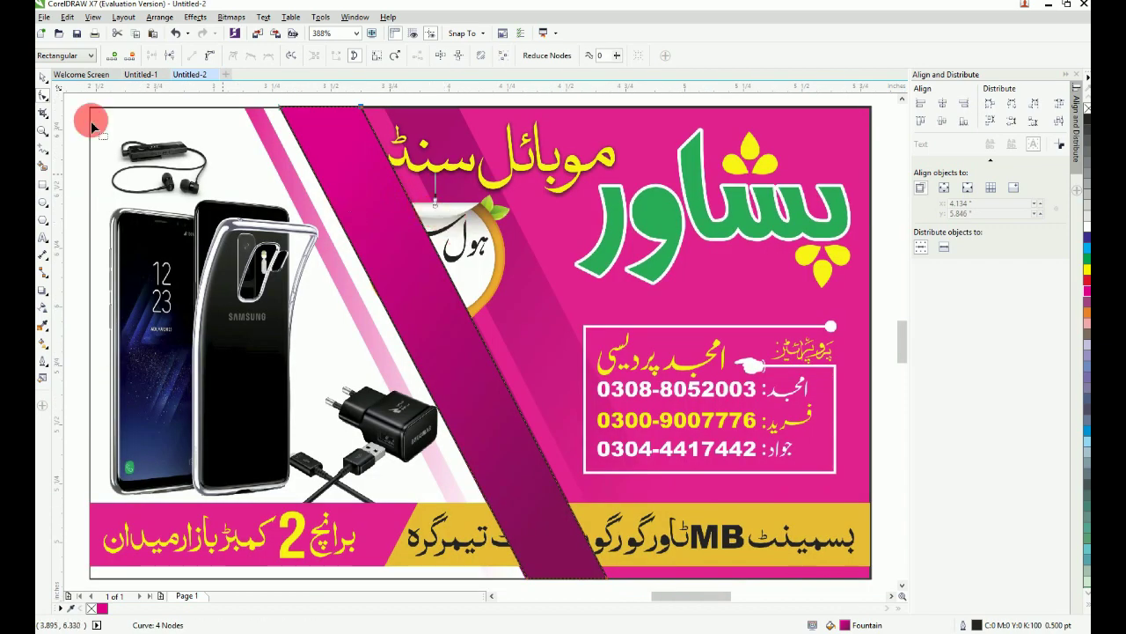
Step: Draw a small rectangle across the strip's top edge
{"action": "left_click", "coordinate": [42, 77]}
{"action": "key", "text": "F2"}
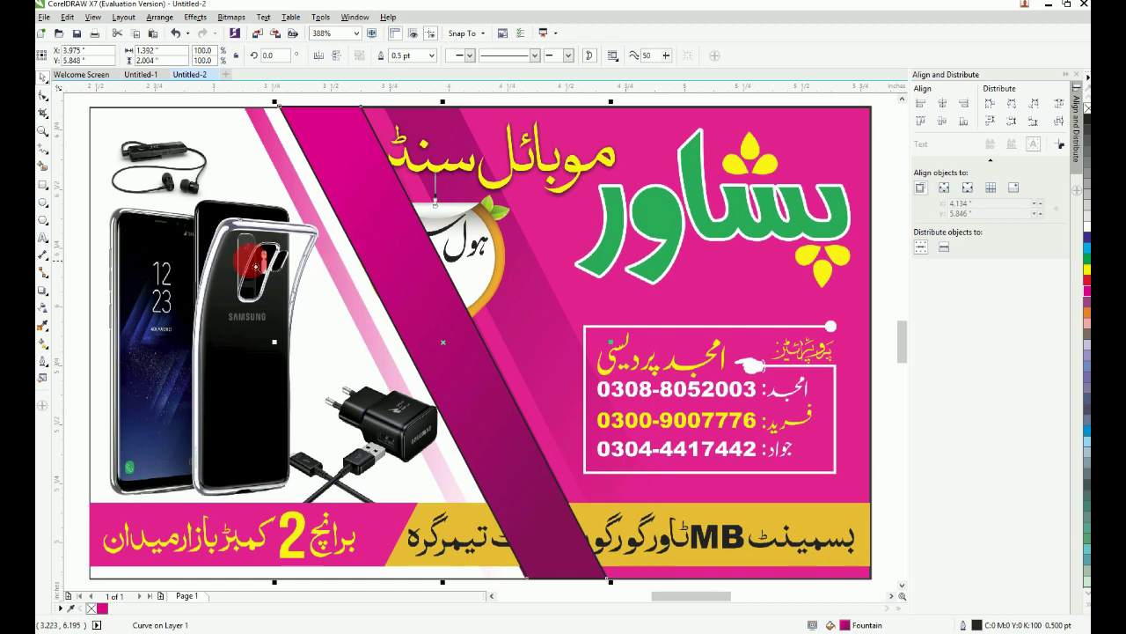
{"action": "left_click_drag", "start_coordinate": [250, 238], "coordinate": [485, 99]}
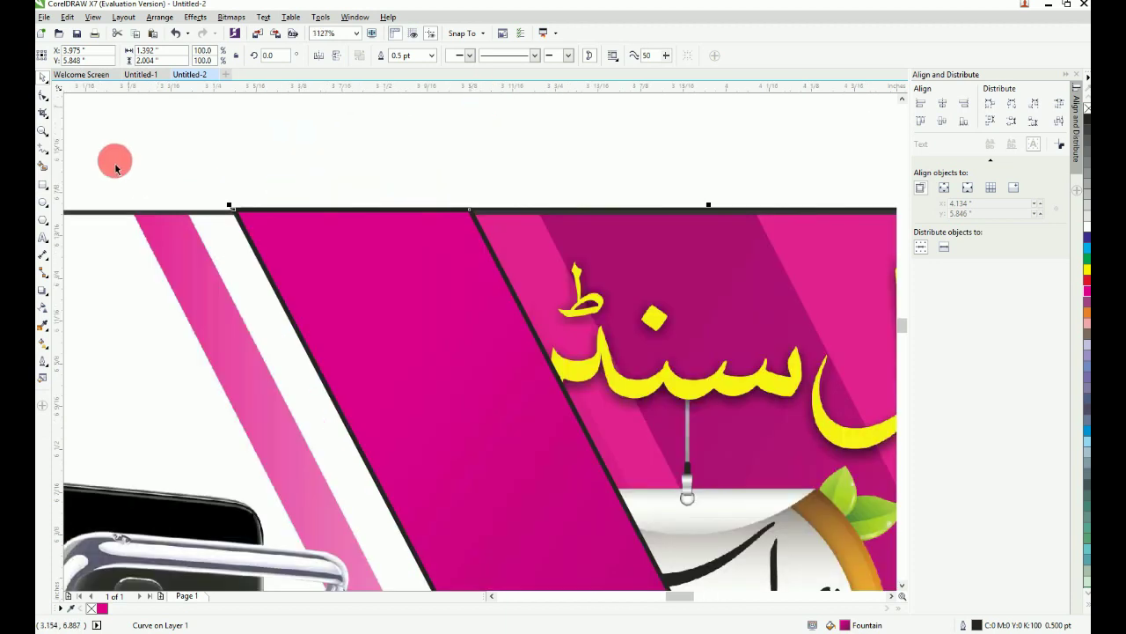
{"action": "left_click", "coordinate": [43, 186]}
{"action": "scroll", "coordinate": [351, 283], "scroll_direction": "down", "scroll_amount": 1}
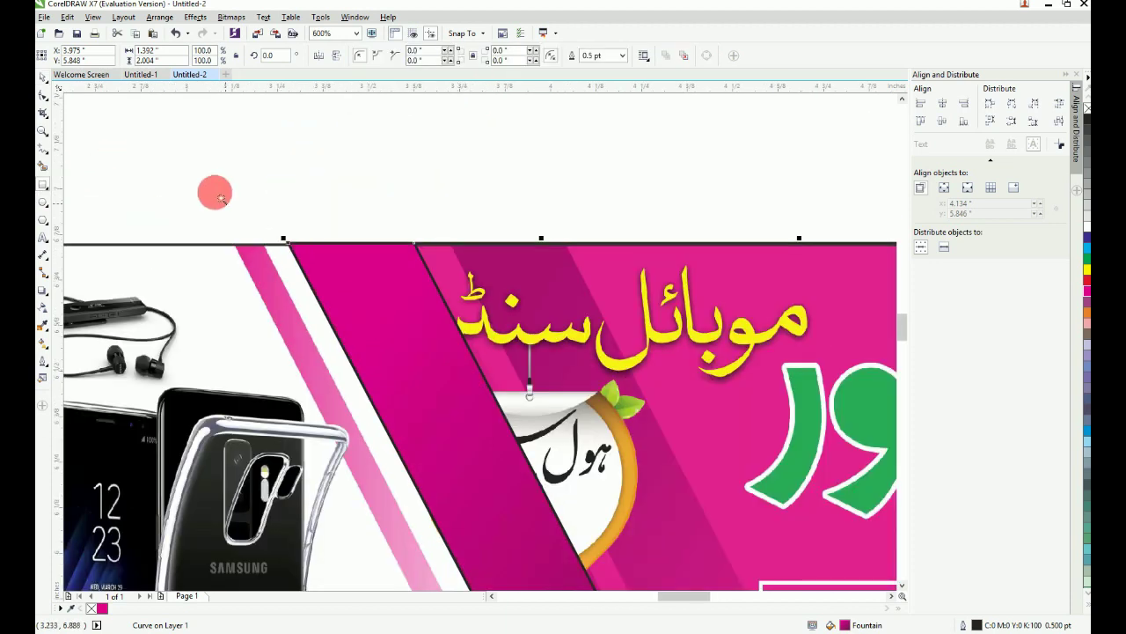
{"action": "left_click_drag", "start_coordinate": [217, 191], "coordinate": [539, 345]}
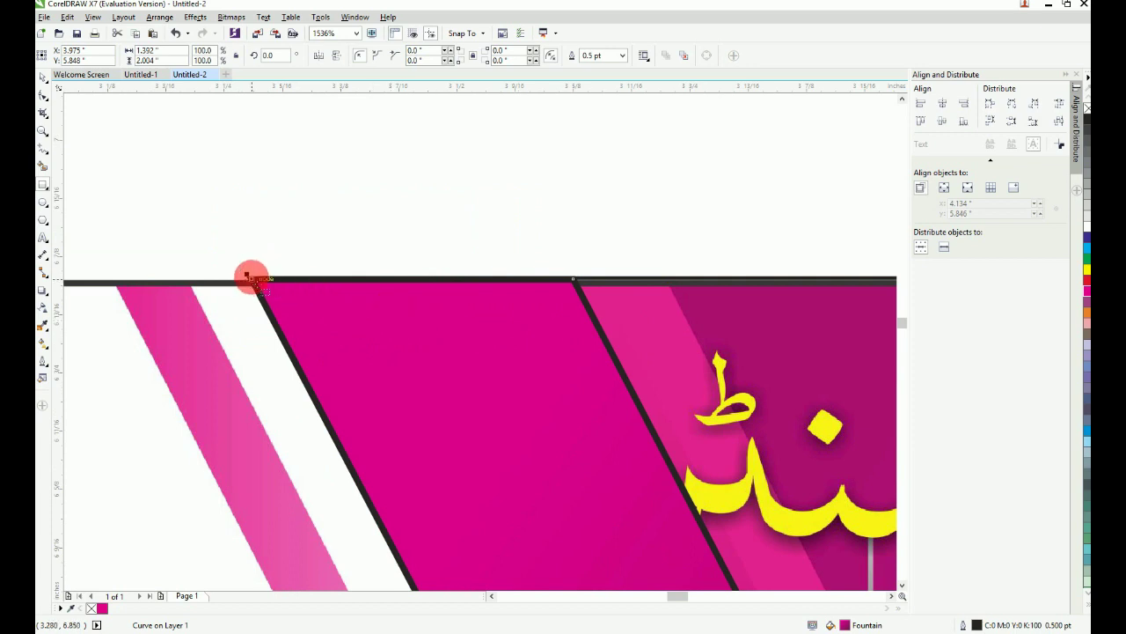
{"action": "left_click_drag", "start_coordinate": [250, 280], "coordinate": [575, 359]}
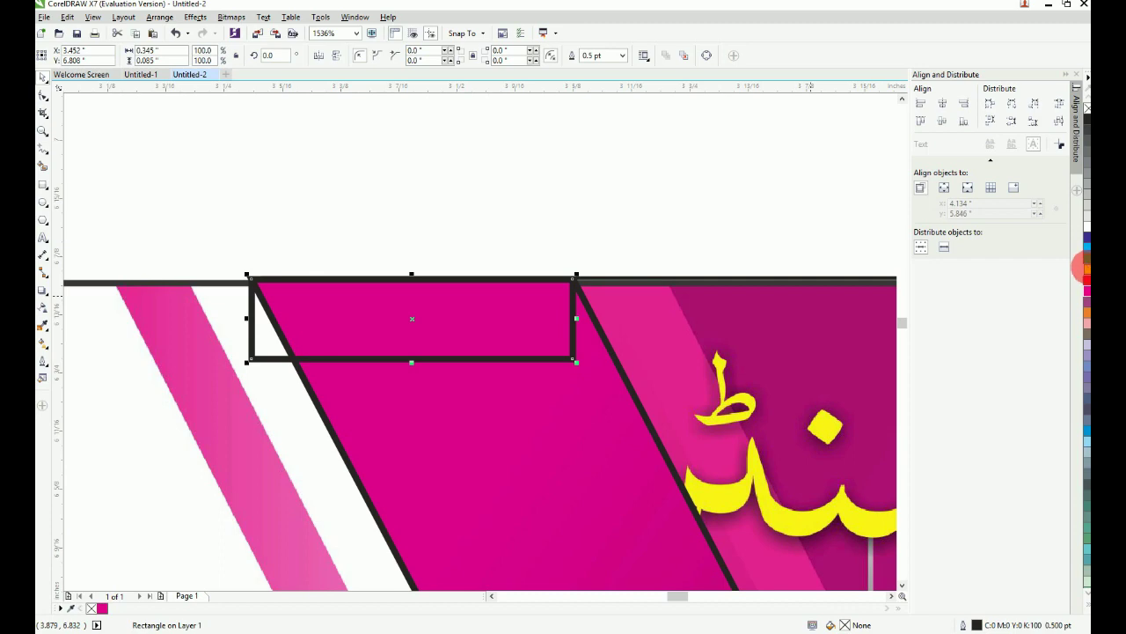
Step: Fill the small rectangle yellow and align it to the strip's bottom-right
{"action": "left_click", "coordinate": [1087, 269]}
{"action": "key", "text": "F3"}
{"action": "key", "text": "F3"}
{"action": "key", "text": "F2"}
{"action": "left_click_drag", "start_coordinate": [403, 259], "coordinate": [908, 608]}
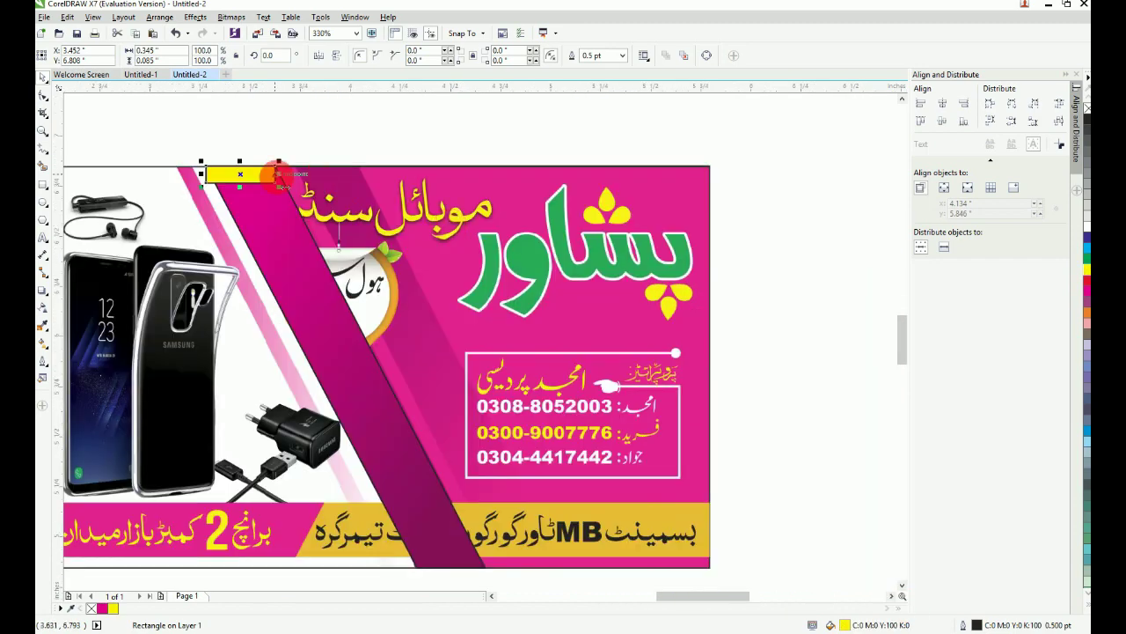
{"action": "left_click", "coordinate": [449, 533], "text": "shift"}
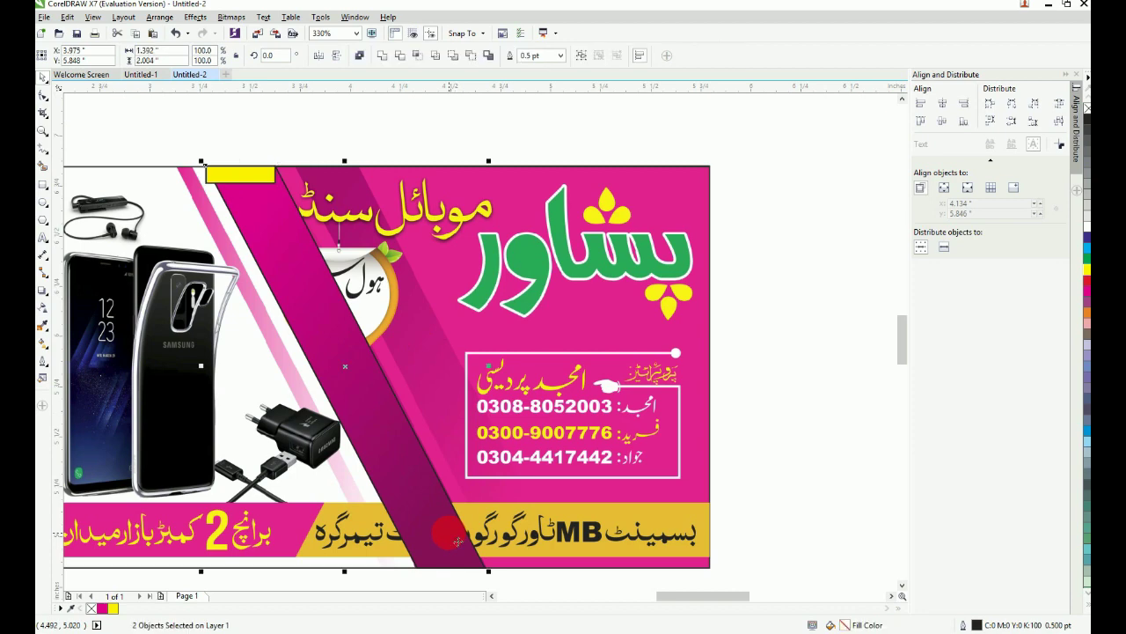
{"action": "key", "text": "b"}
{"action": "key", "text": "r"}
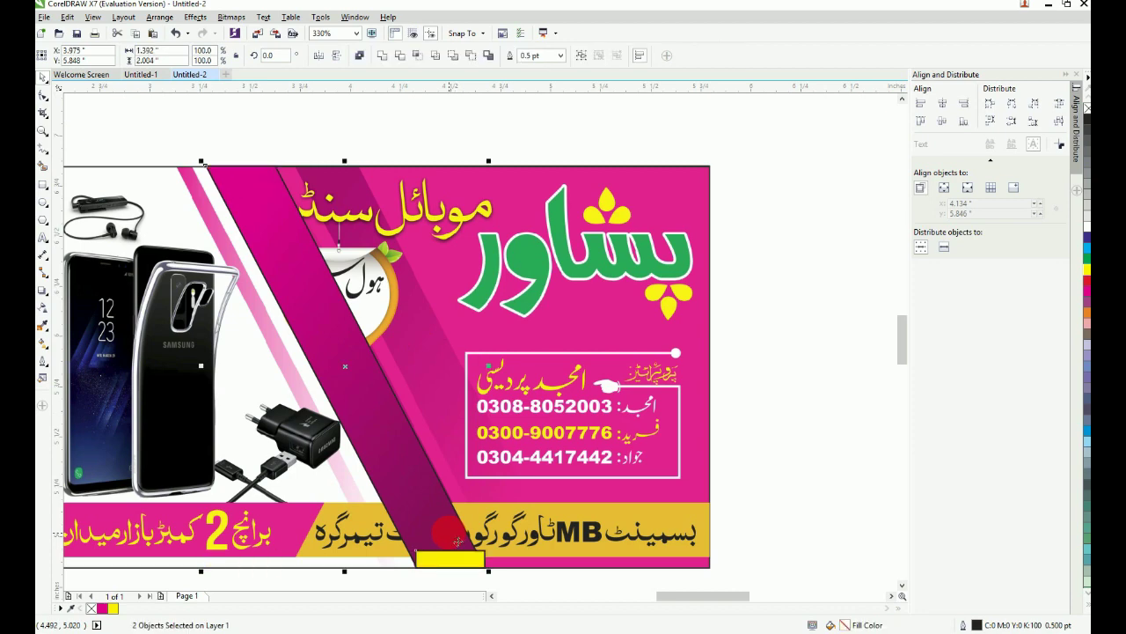
Step: Shift the strip's bottom corner node slightly left against the yellow guide box
{"action": "key", "text": "F2"}
{"action": "left_click_drag", "start_coordinate": [396, 547], "coordinate": [526, 589]}
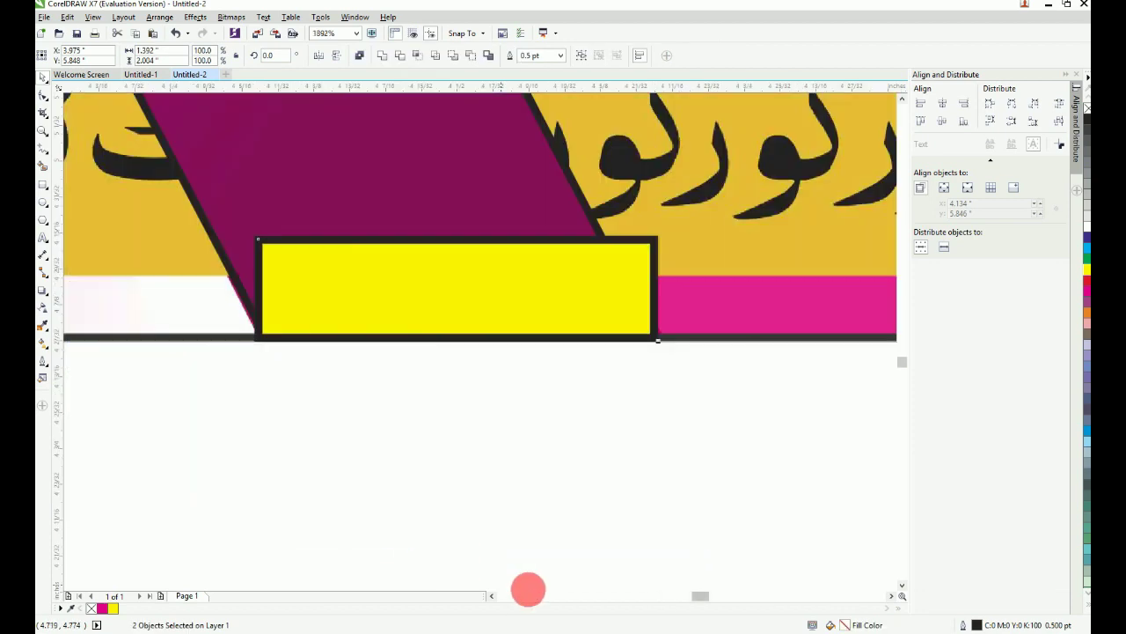
{"action": "left_click", "coordinate": [463, 498]}
{"action": "left_click", "coordinate": [525, 220]}
{"action": "key", "text": "F10"}
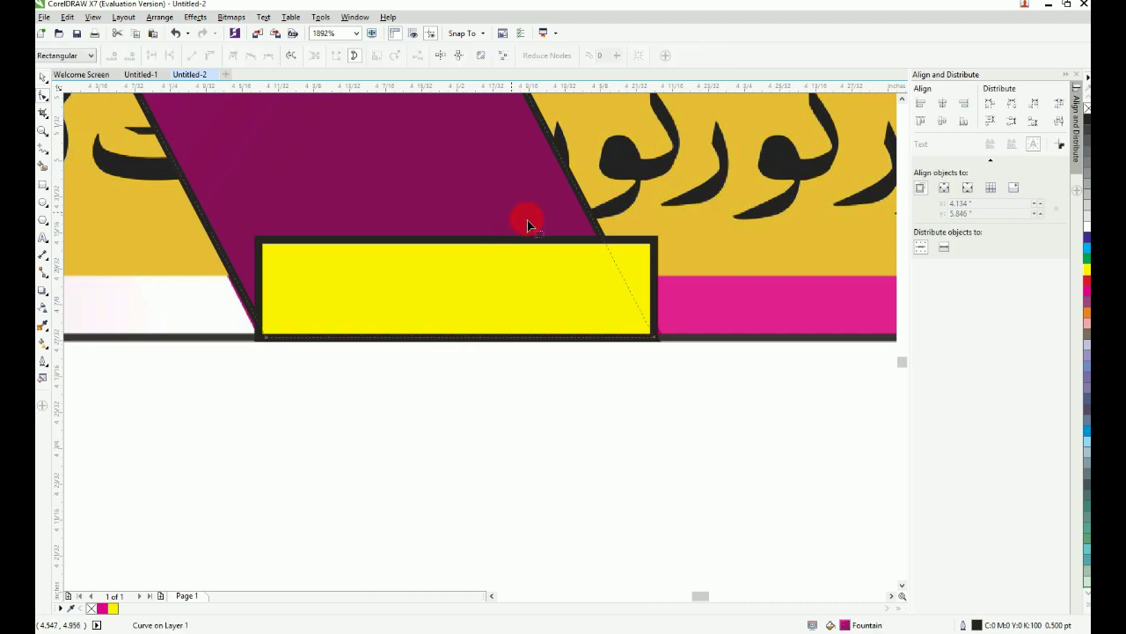
{"action": "left_click", "coordinate": [656, 339]}
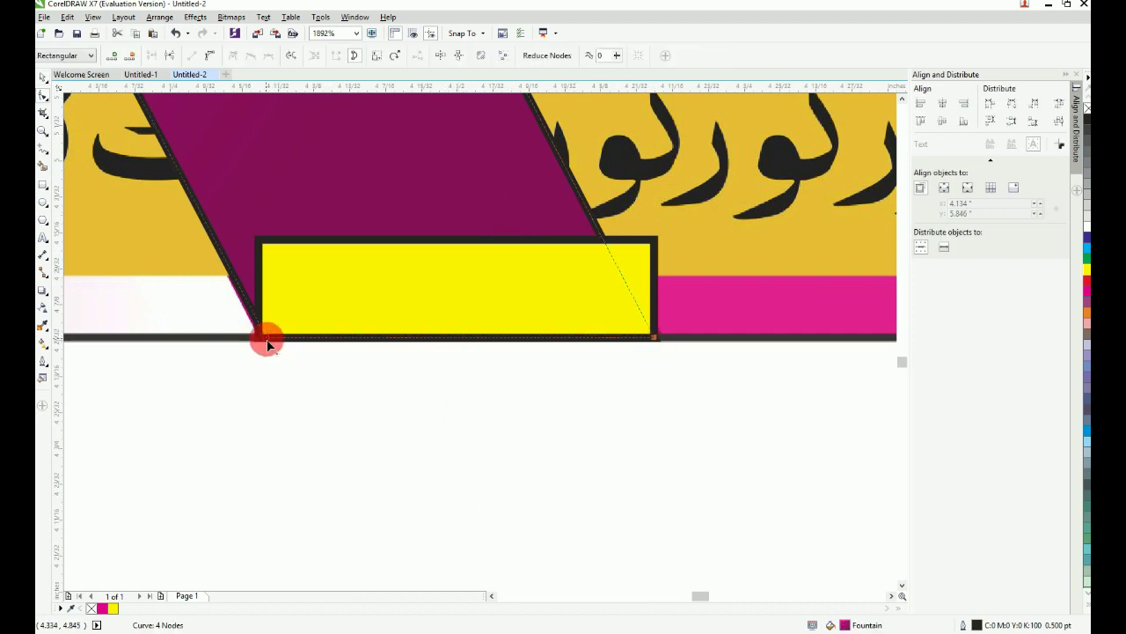
{"action": "left_click_drag", "start_coordinate": [268, 341], "coordinate": [260, 339]}
{"action": "key", "text": "F4"}
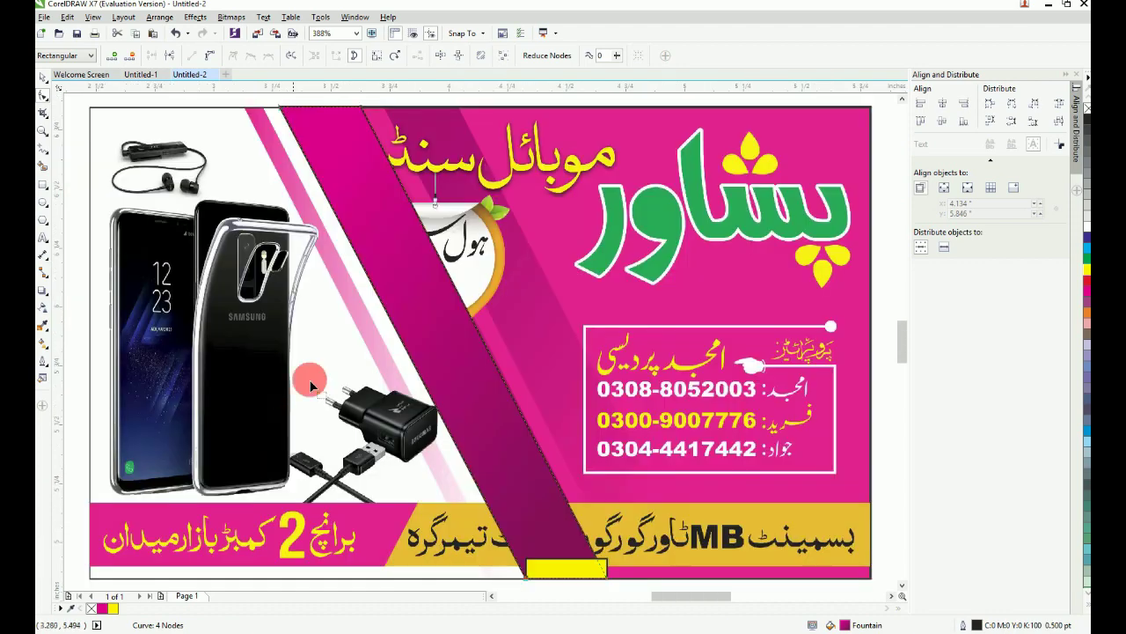
Step: Delete the yellow guide box and remove the strip's outline
{"action": "left_click", "coordinate": [43, 78]}
{"action": "left_click", "coordinate": [541, 583]}
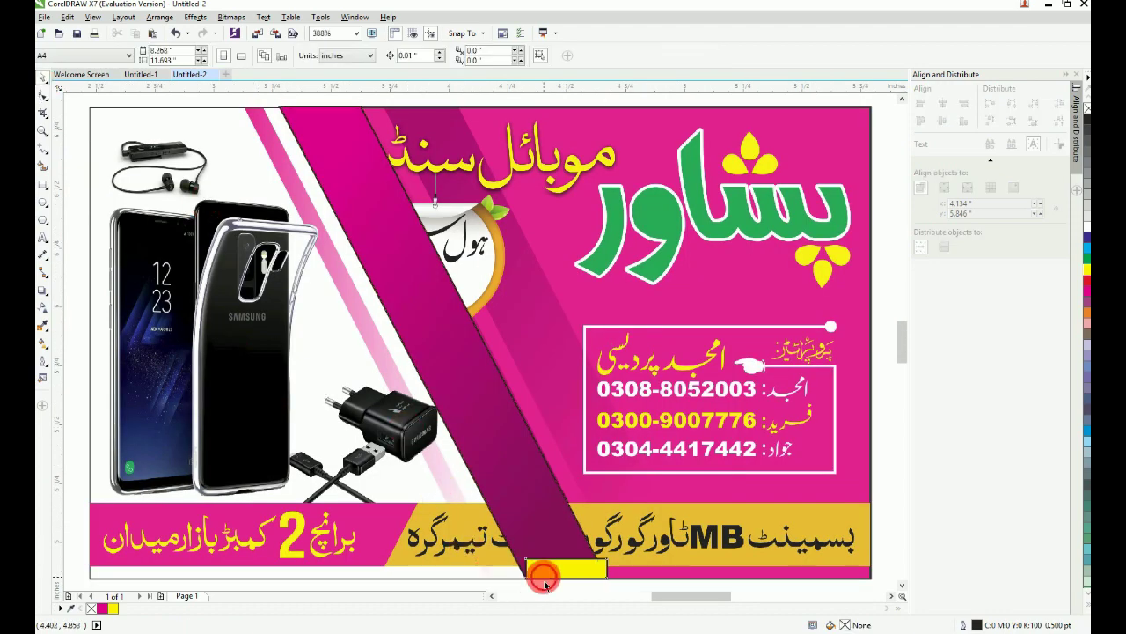
{"action": "left_click", "coordinate": [544, 575]}
{"action": "key", "text": "Delete"}
{"action": "double_click", "coordinate": [534, 506]}
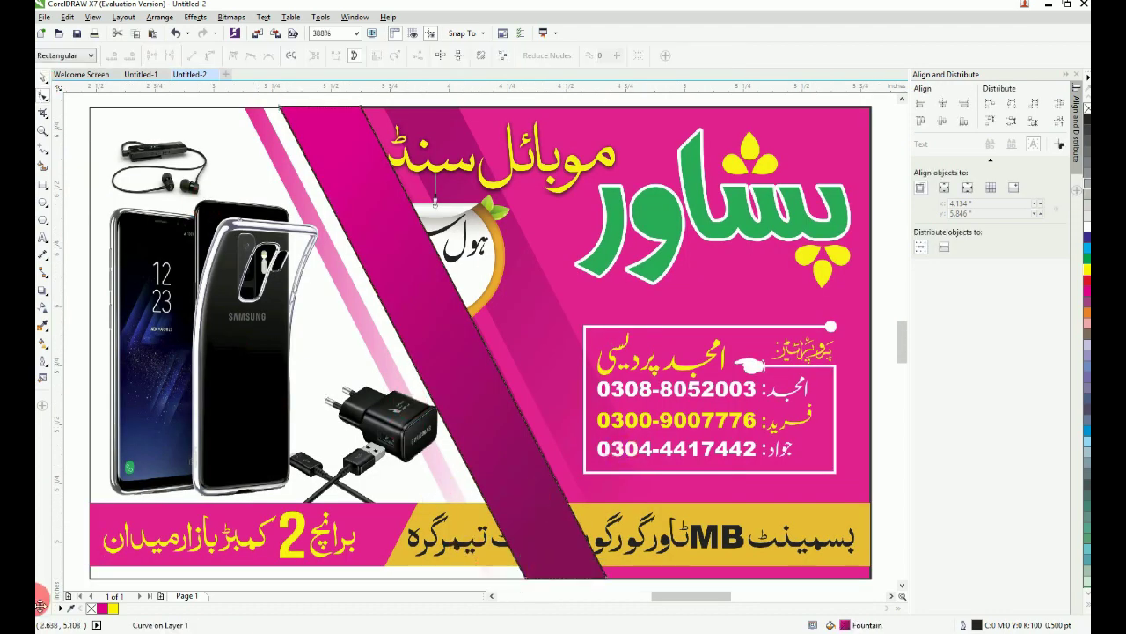
{"action": "right_click", "coordinate": [91, 608]}
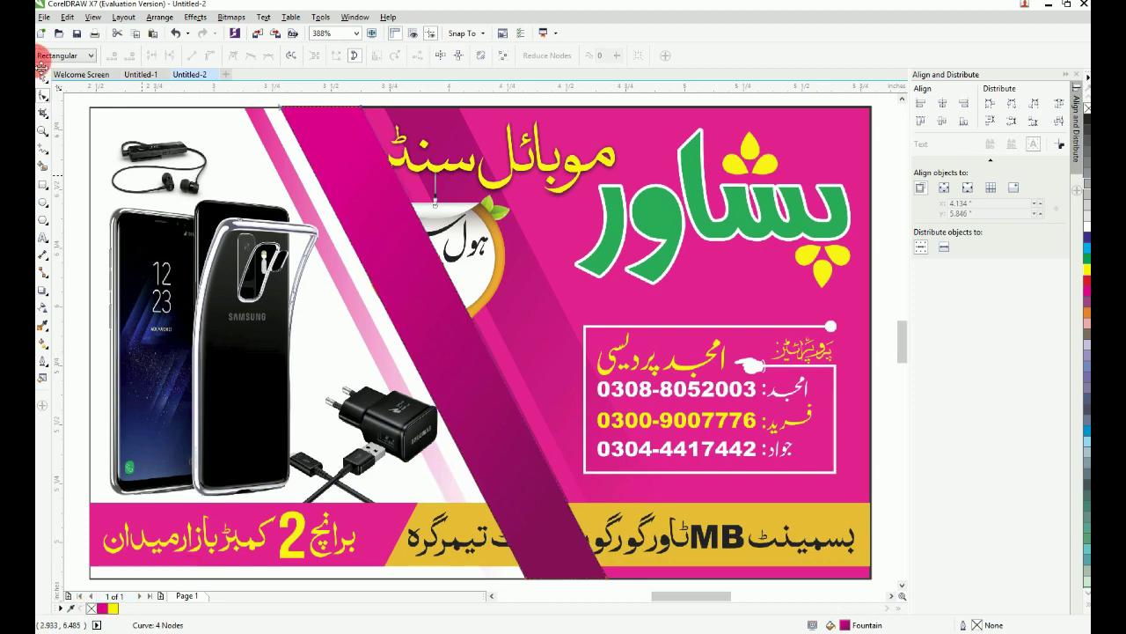
Step: Mirror the dark band horizontally and vertically, then move it beside the pink band
{"action": "left_click", "coordinate": [43, 78]}
{"action": "left_click_drag", "start_coordinate": [350, 180], "coordinate": [391, 179]}
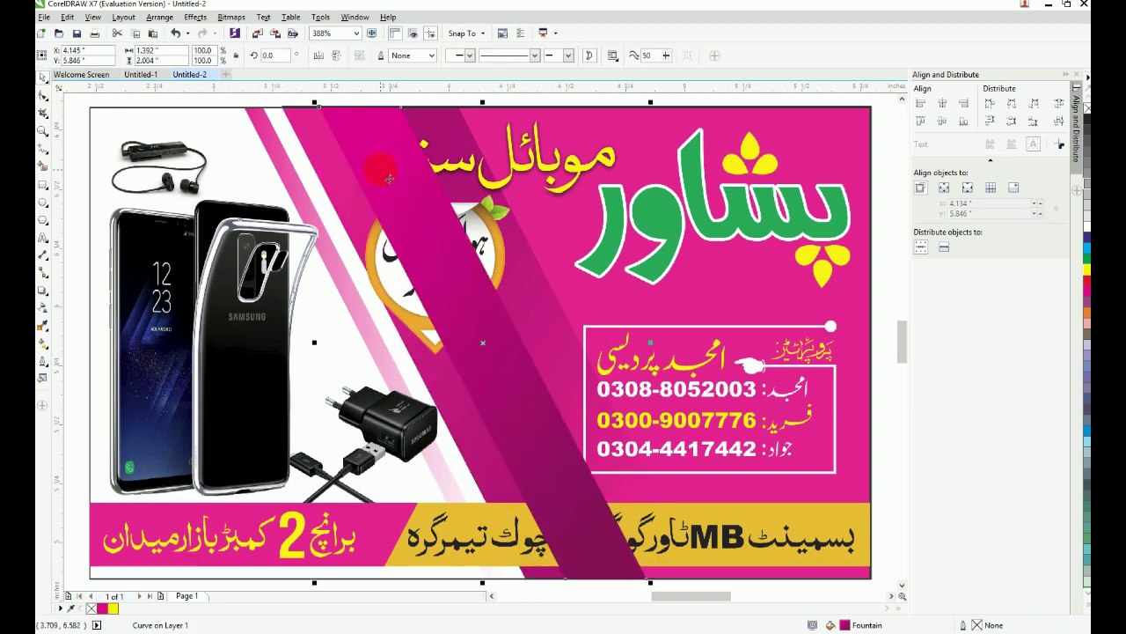
{"action": "key", "text": "ctrl+z"}
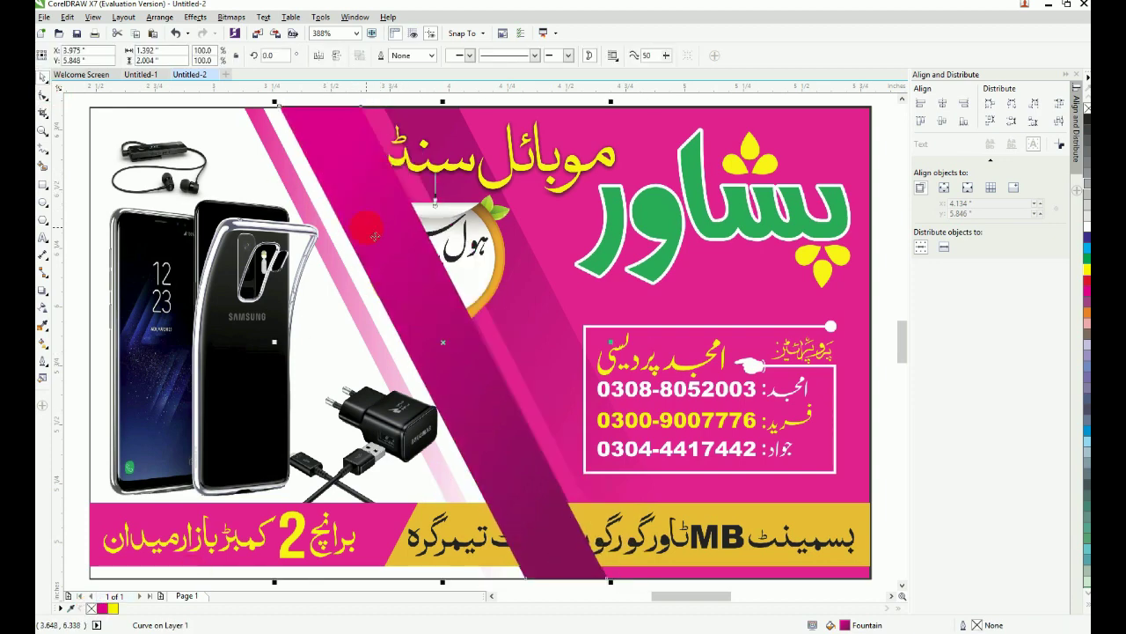
{"action": "left_click", "coordinate": [337, 57]}
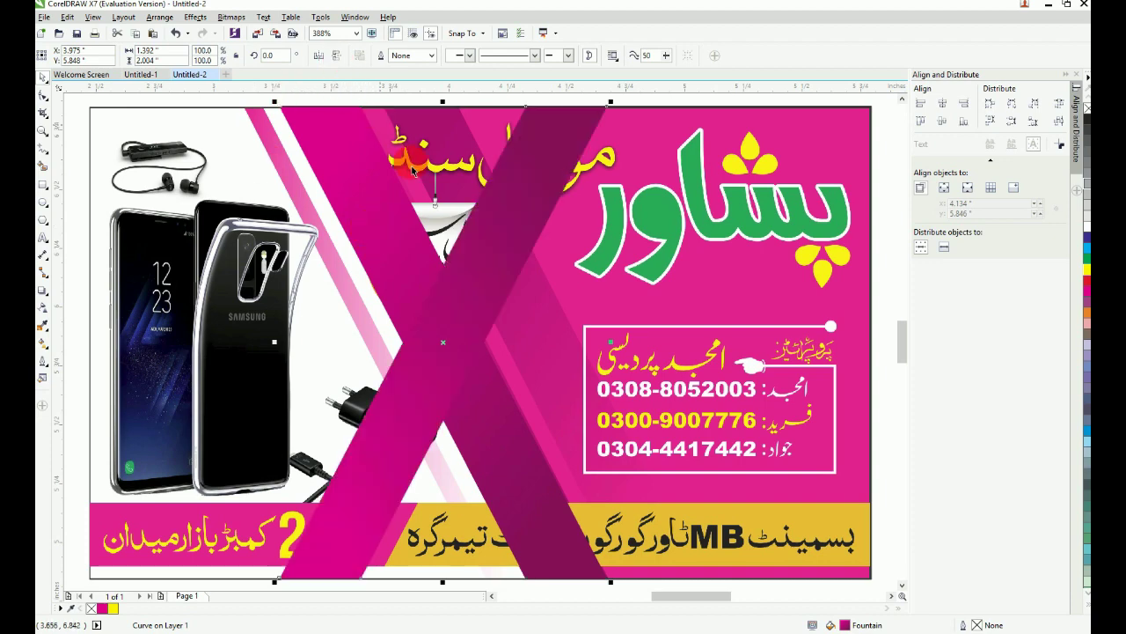
{"action": "left_click", "coordinate": [320, 57]}
{"action": "left_click_drag", "start_coordinate": [355, 150], "coordinate": [460, 162]}
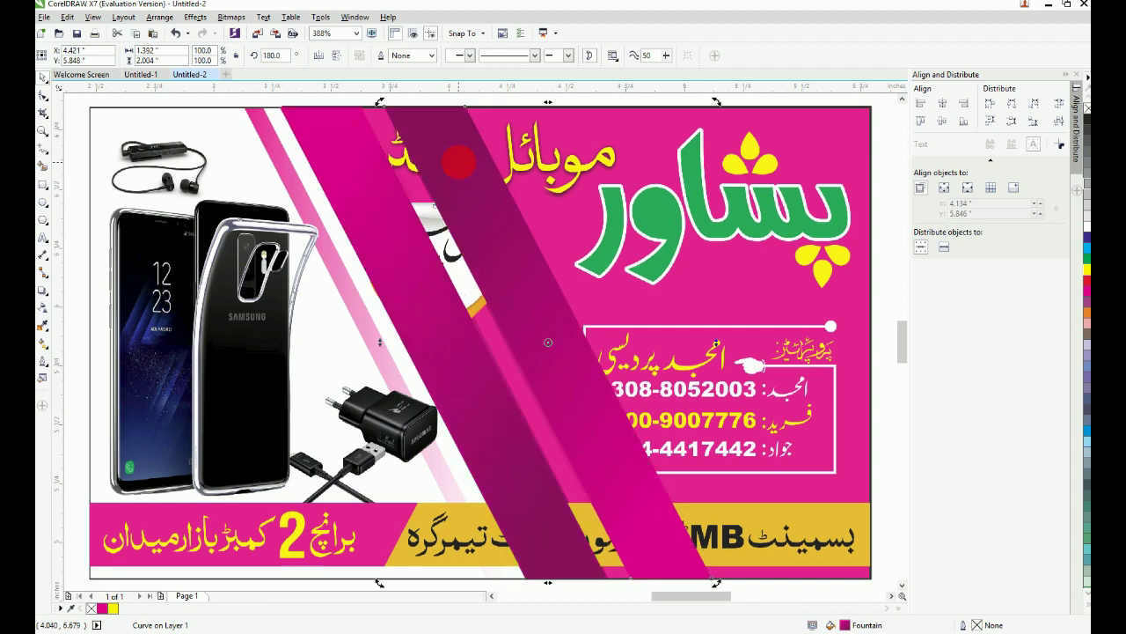
Step: Group the dark band with the pink band into one diagonal band
{"action": "left_click", "coordinate": [356, 175], "text": "shift"}
{"action": "key", "text": "ctrl+g"}
{"action": "scroll", "coordinate": [356, 171], "scroll_direction": "down", "scroll_amount": 1}
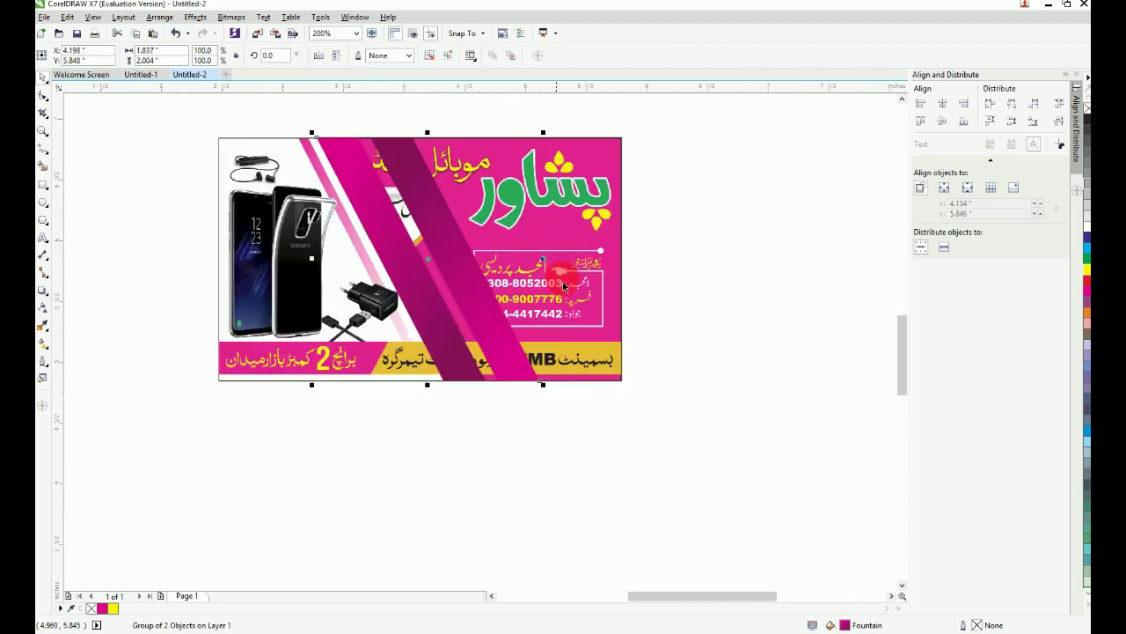
Step: Send the reference image and the outline rectangles back behind the drawn artwork
{"action": "key", "text": "F2"}
{"action": "left_click_drag", "start_coordinate": [267, 112], "coordinate": [776, 424]}
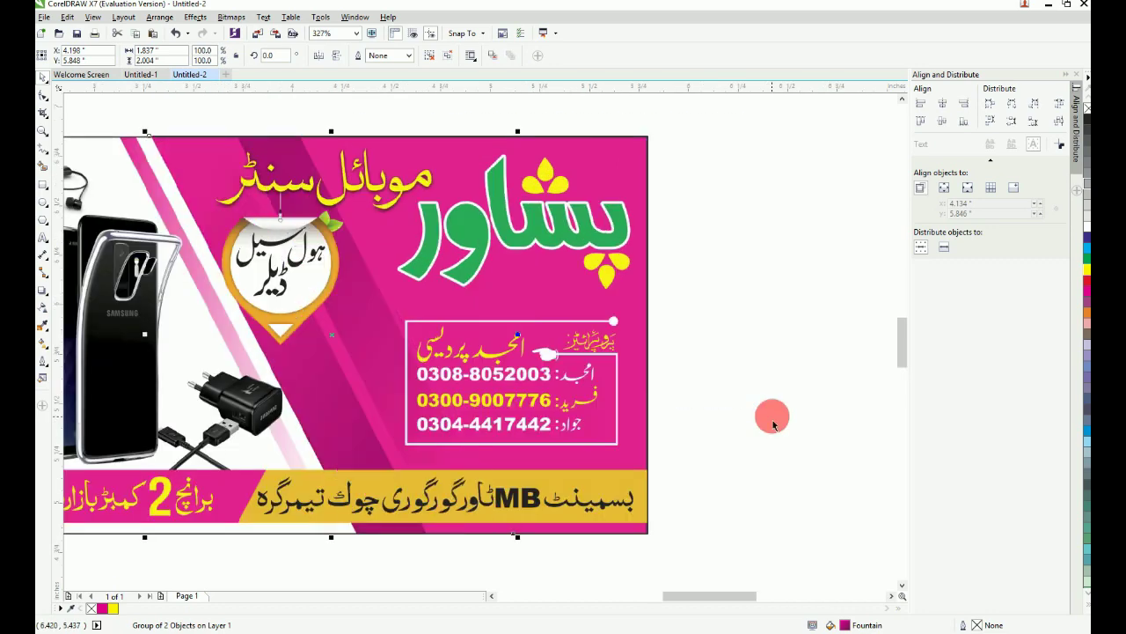
{"action": "key", "text": "F4"}
{"action": "left_click", "coordinate": [299, 183]}
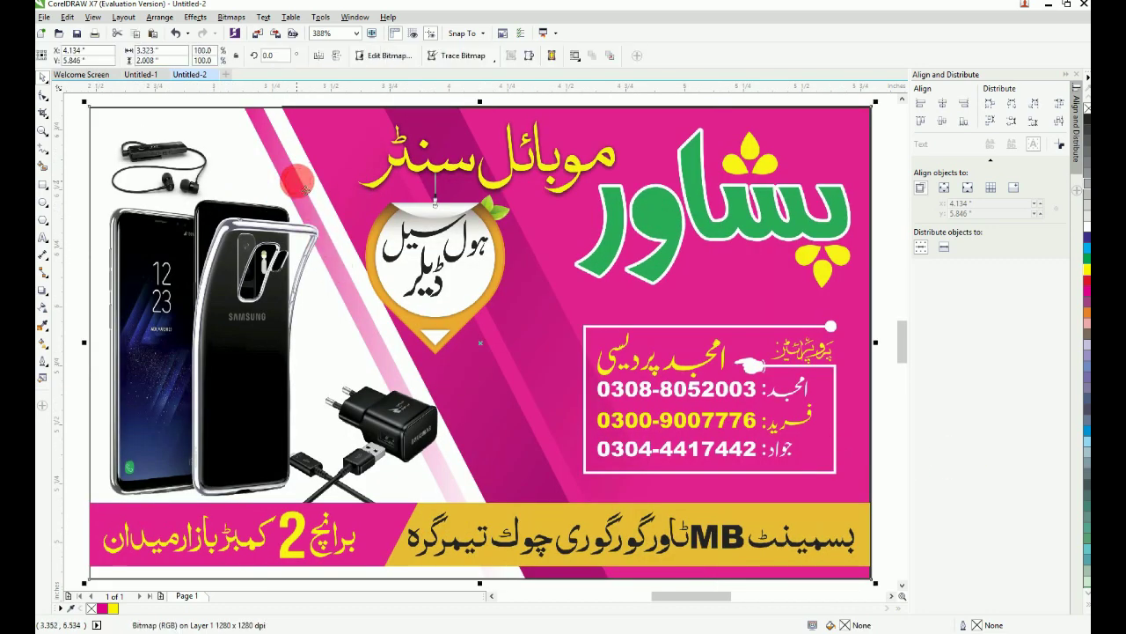
{"action": "key", "text": "shift+Page_Down"}
{"action": "left_click", "coordinate": [354, 128]}
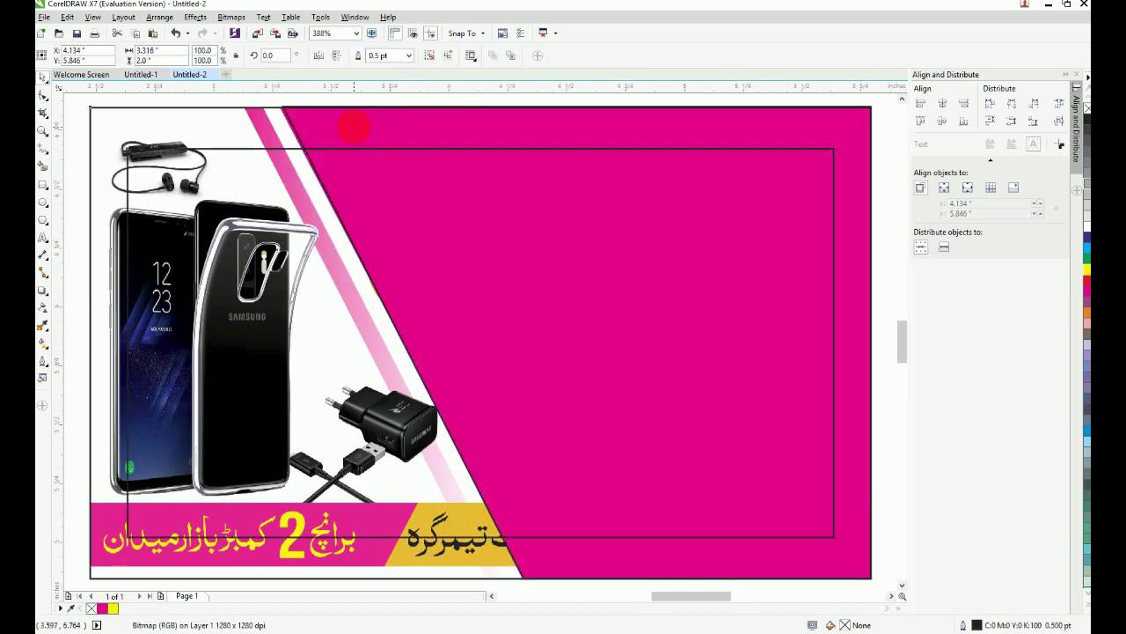
{"action": "key", "text": "Delete"}
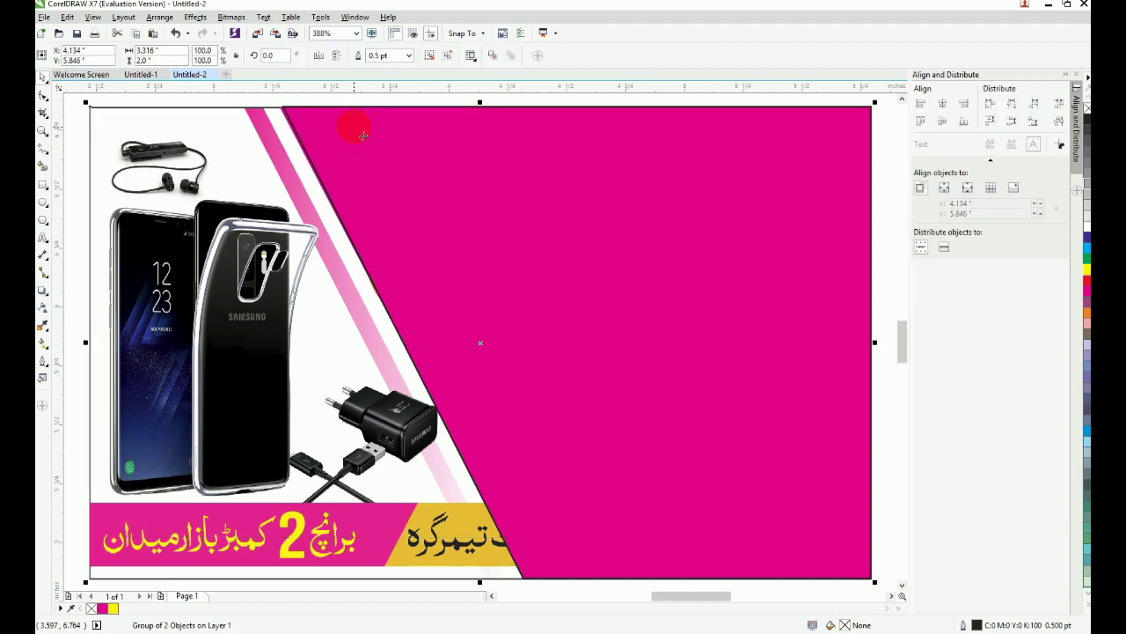
{"action": "key", "text": "ctrl+z"}
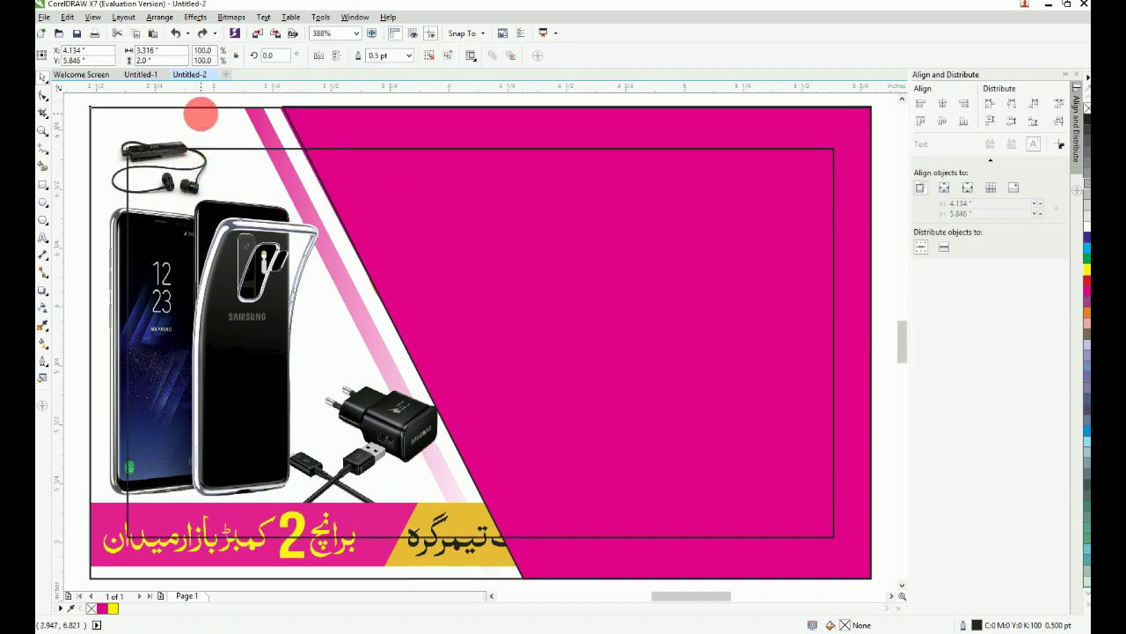
{"action": "key", "text": "Delete"}
Step: Move the magenta background shape behind the dark stripes
{"action": "double_click", "coordinate": [307, 134]}
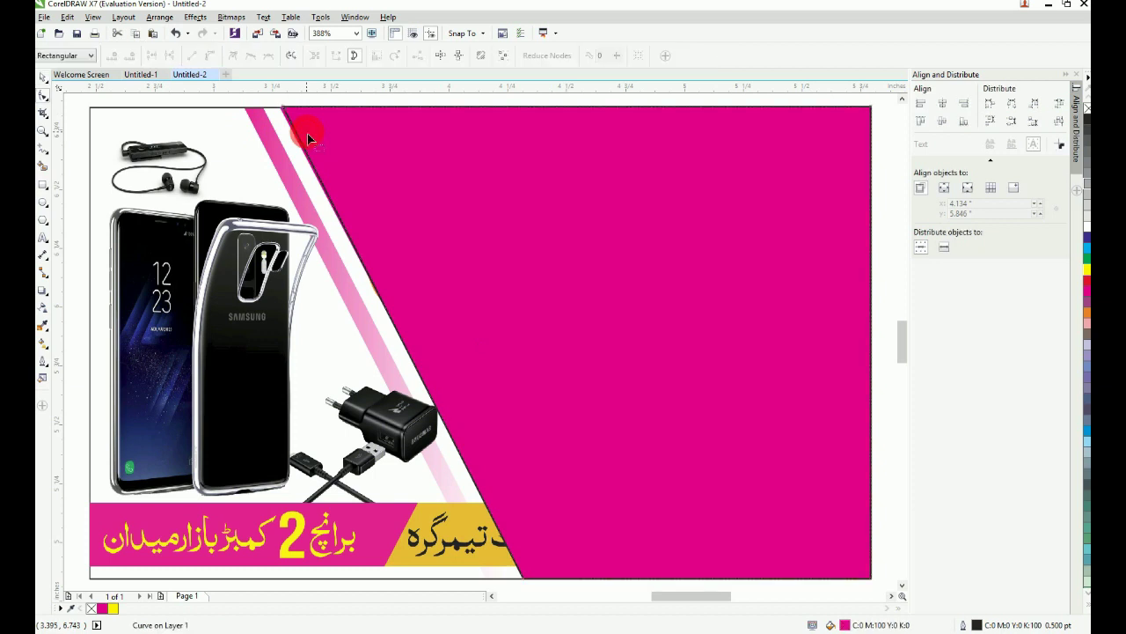
{"action": "key", "text": "space"}
{"action": "key", "text": "shift+Page_Down"}
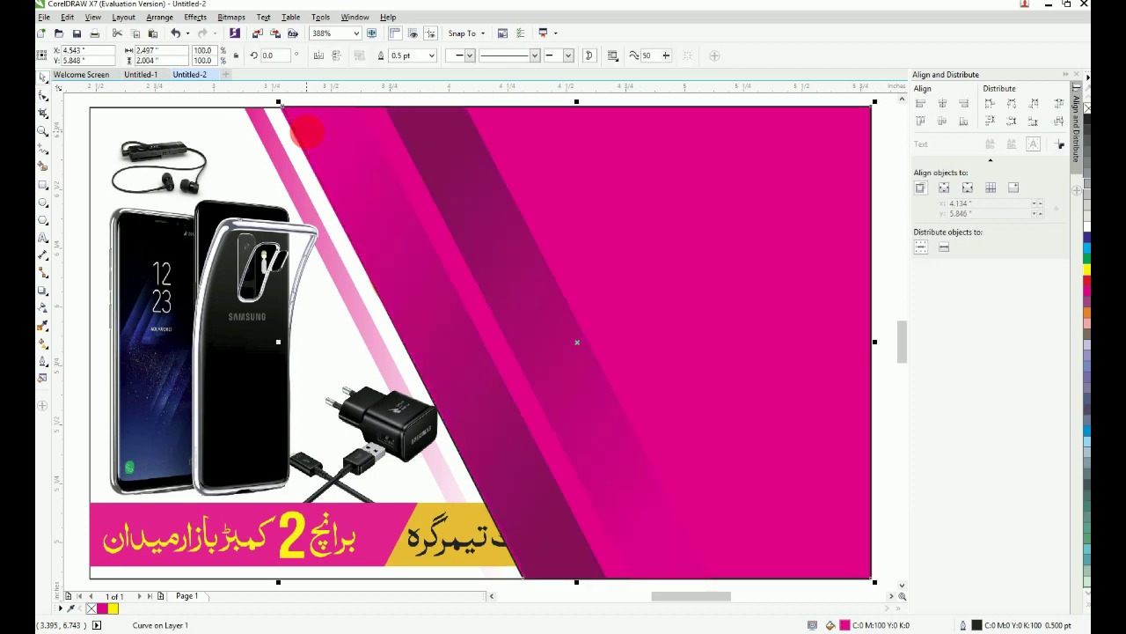
{"action": "left_click", "coordinate": [107, 118]}
{"action": "left_click", "coordinate": [112, 119]}
{"action": "scroll", "coordinate": [106, 112], "scroll_direction": "down", "scroll_amount": 1}
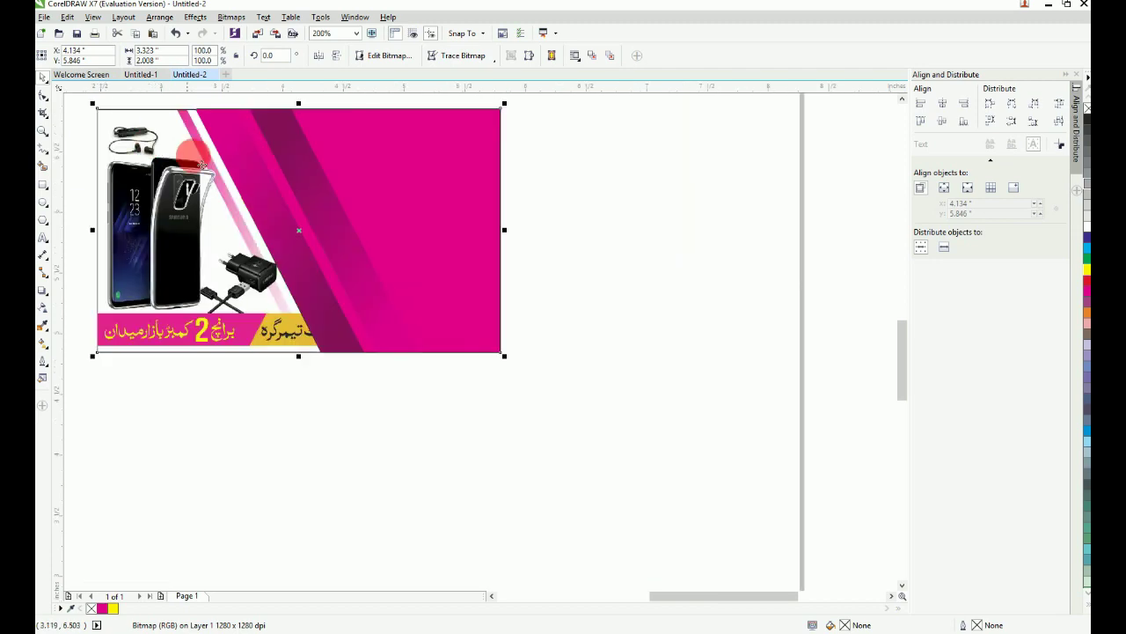
Step: Send the reference image to the back and bring the inner outline rectangle forward
{"action": "key", "text": "F2"}
{"action": "left_click_drag", "start_coordinate": [593, 376], "coordinate": [125, 171]}
{"action": "left_click_drag", "start_coordinate": [41, 44], "coordinate": [40, 43]}
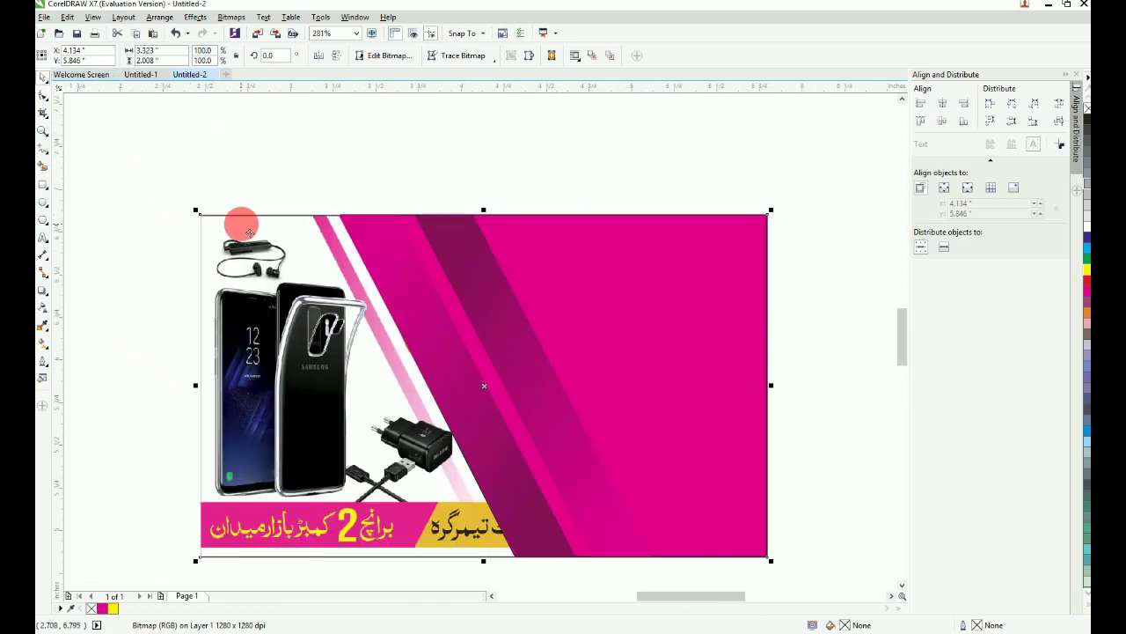
{"action": "key", "text": "shift+Page_Down"}
{"action": "left_click", "coordinate": [273, 246]}
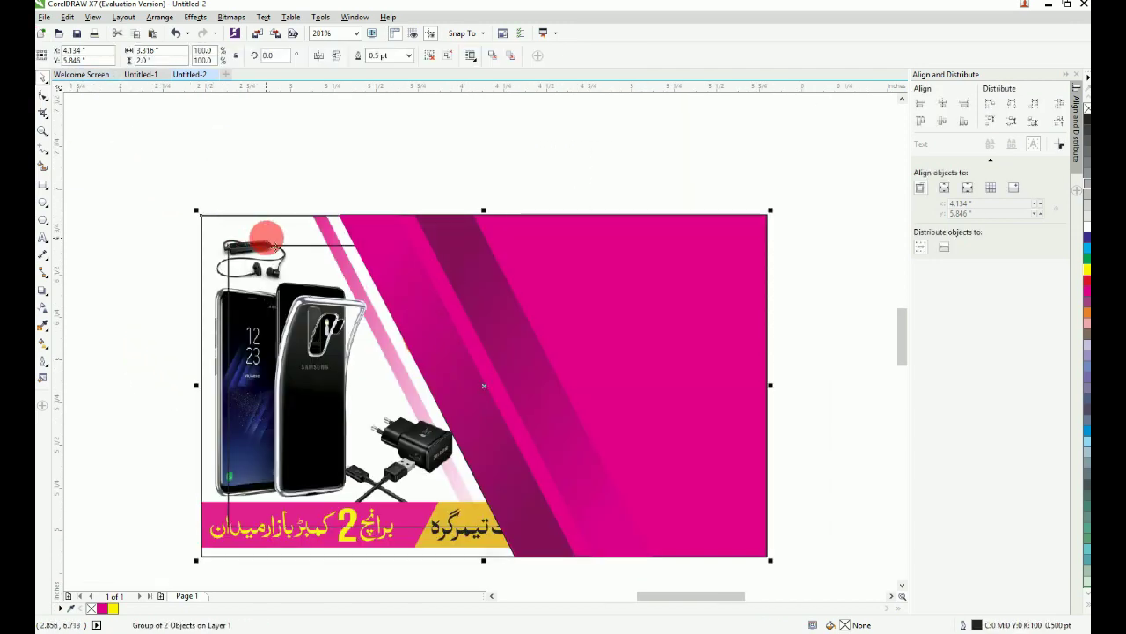
{"action": "left_click", "coordinate": [317, 254]}
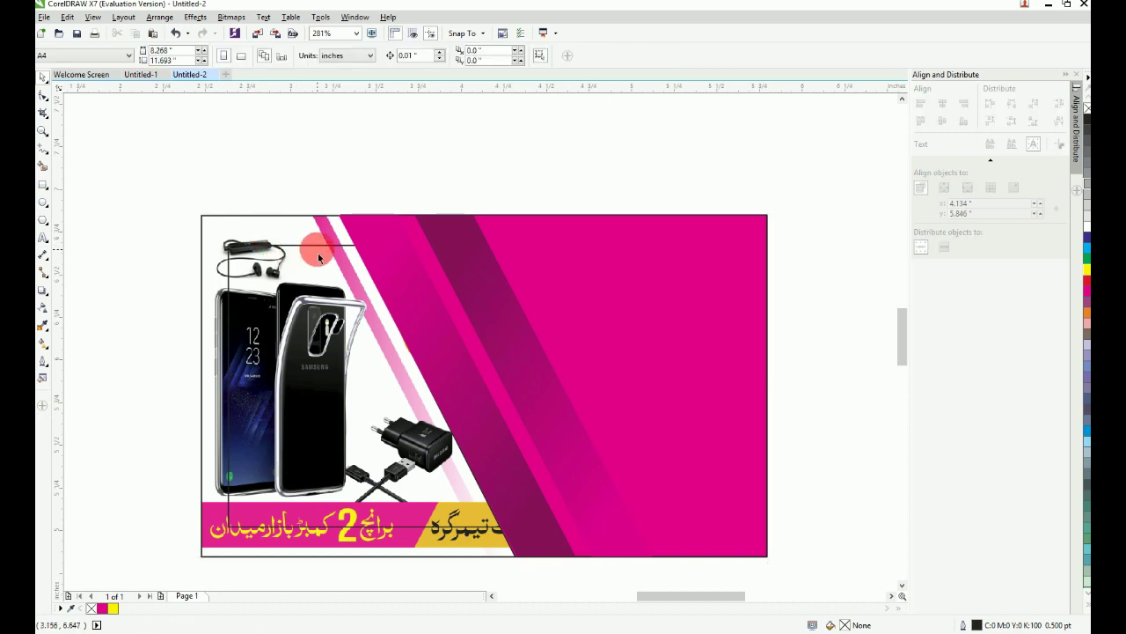
{"action": "left_click", "coordinate": [319, 253]}
{"action": "key", "text": "shift+Page_Up"}
{"action": "key", "text": "Escape"}
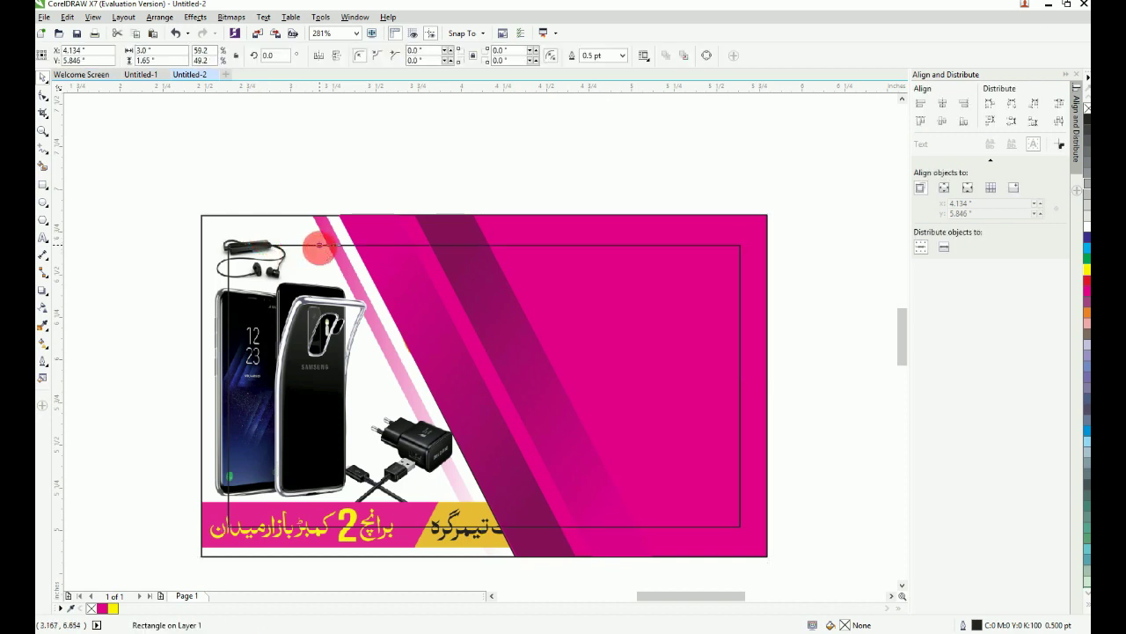
Step: Ungroup the stripes and move one stripe left across the phone pictures
{"action": "left_click", "coordinate": [376, 234]}
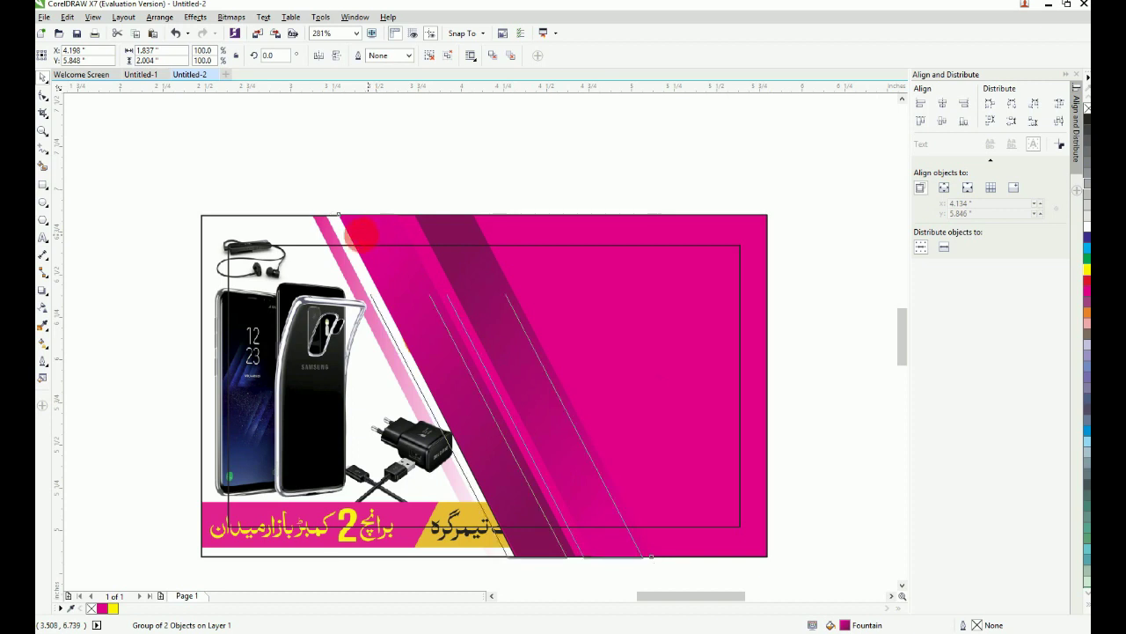
{"action": "left_click", "coordinate": [361, 235]}
{"action": "key", "text": "ctrl+u"}
{"action": "key", "text": "Escape"}
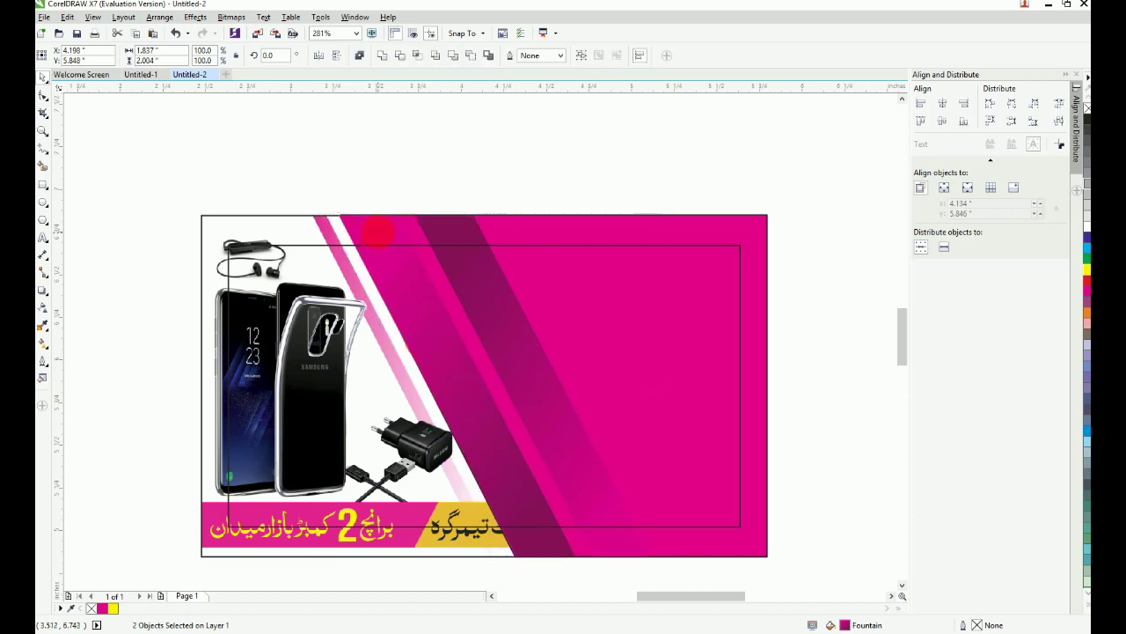
{"action": "left_click_drag", "start_coordinate": [379, 235], "coordinate": [314, 240]}
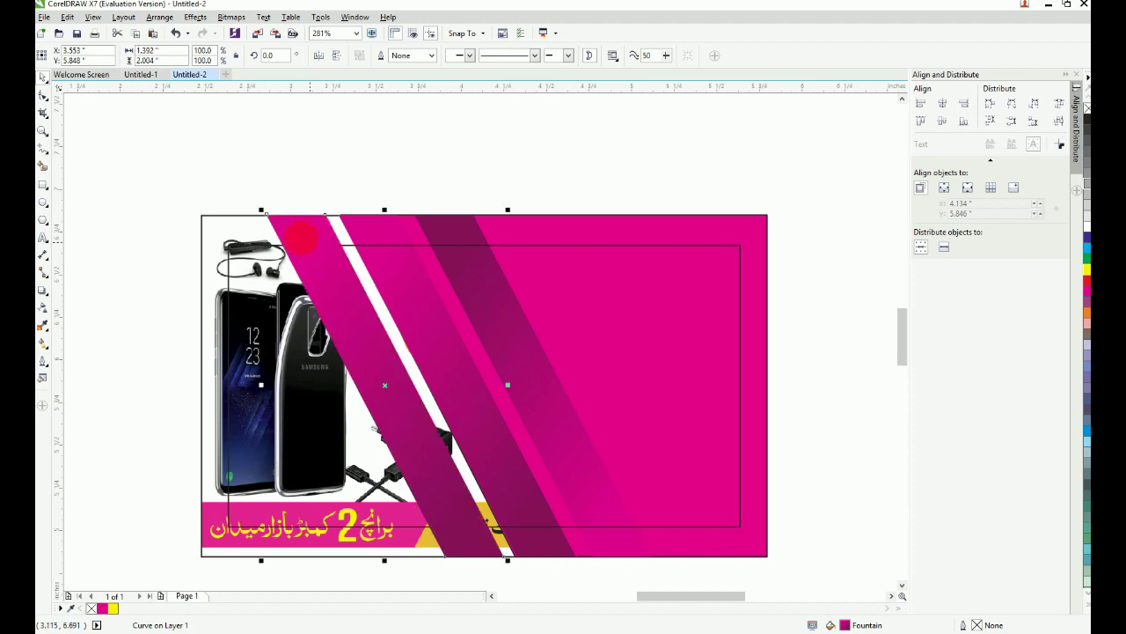
{"action": "key", "text": "F2"}
{"action": "left_click_drag", "start_coordinate": [194, 177], "coordinate": [713, 605]}
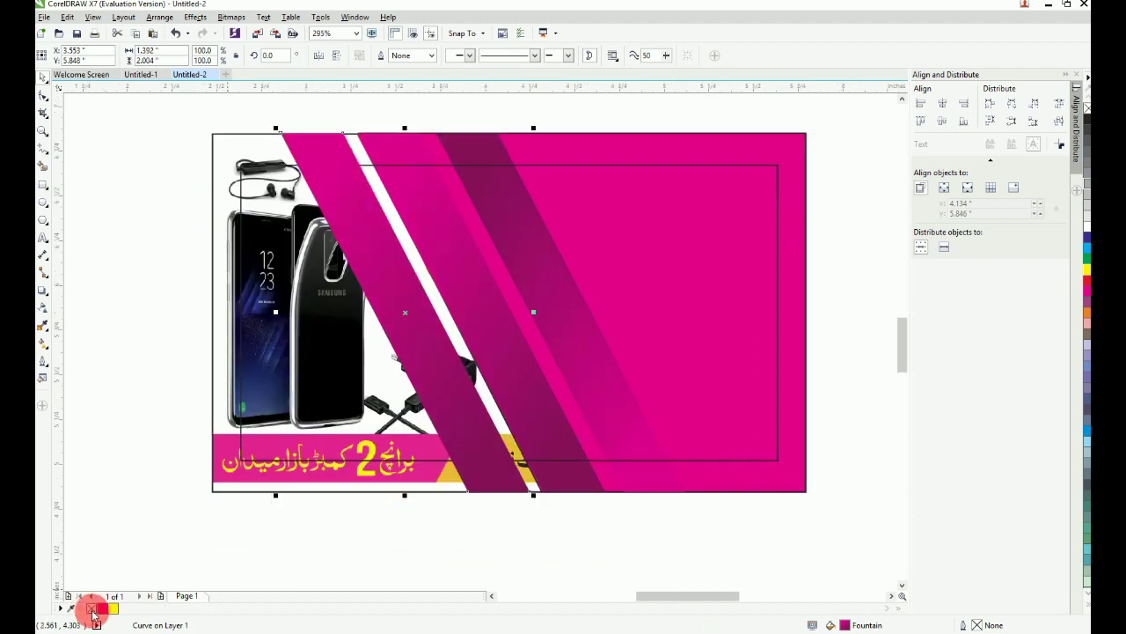
Step: Remove the left stripe's fill and give it a magenta hairline outline
{"action": "left_click", "coordinate": [91, 609]}
{"action": "right_click", "coordinate": [103, 611]}
{"action": "right_click", "coordinate": [103, 611]}
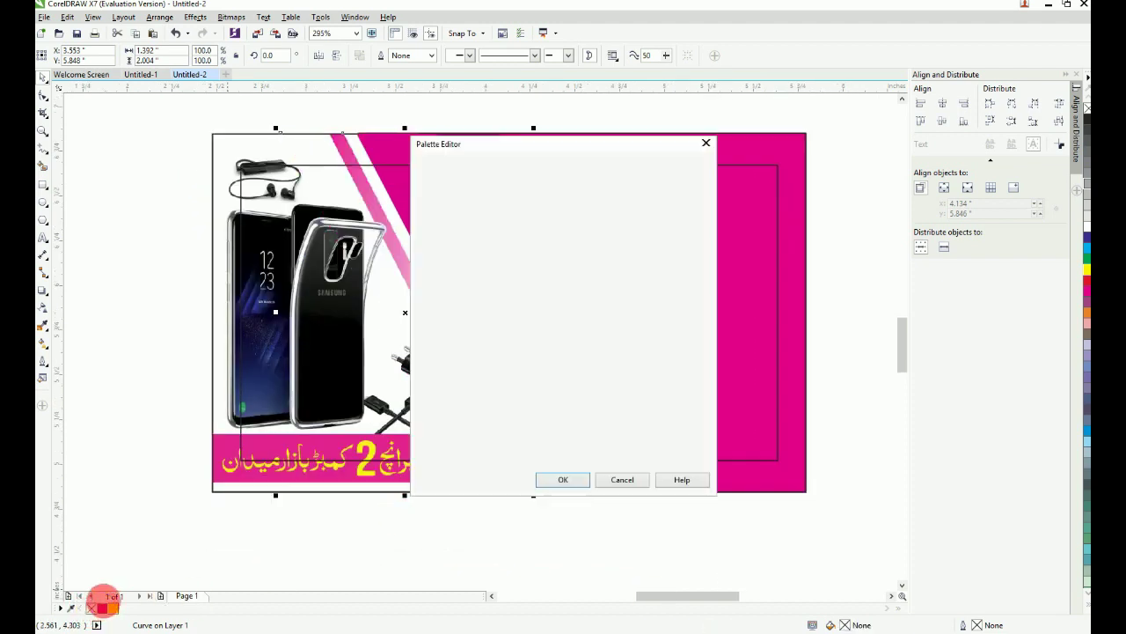
{"action": "key", "text": "Escape"}
{"action": "scroll", "coordinate": [455, 348], "scroll_direction": "down", "scroll_amount": 1}
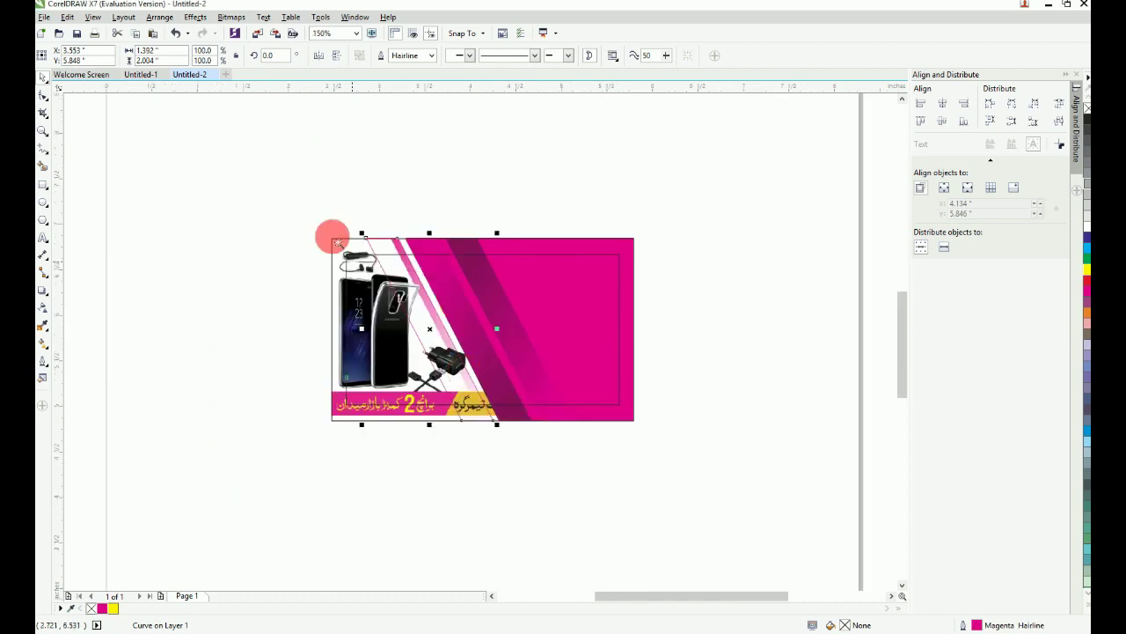
{"action": "key", "text": "F2"}
{"action": "left_click_drag", "start_coordinate": [338, 200], "coordinate": [553, 463]}
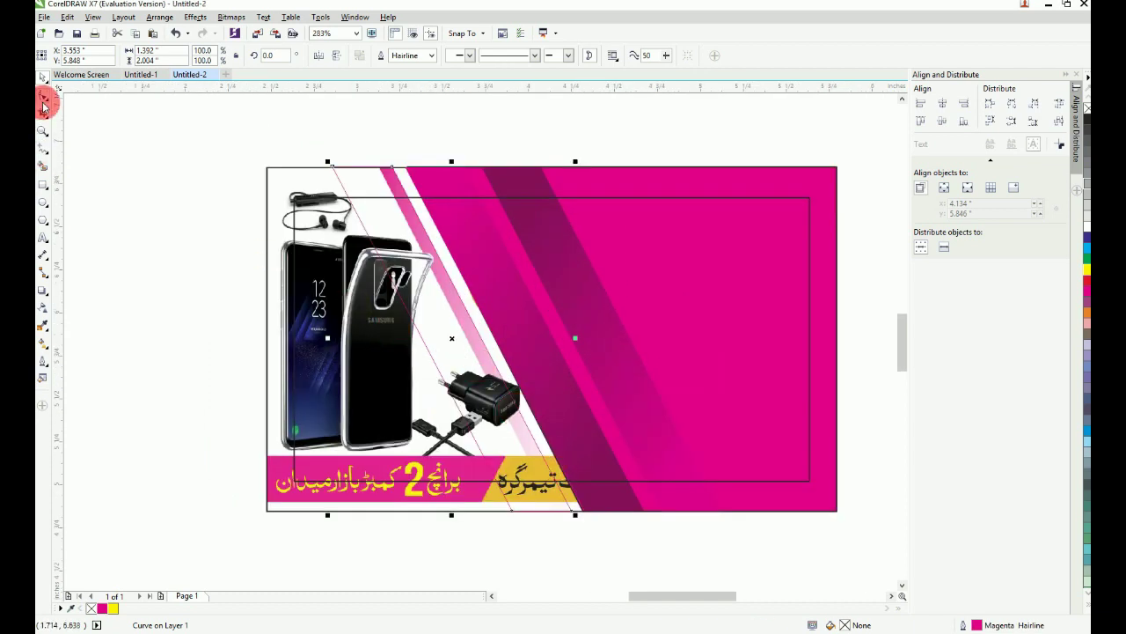
Step: Drag the stripe's top corner nodes onto the reference thin stripe's top corners
{"action": "left_click", "coordinate": [43, 98]}
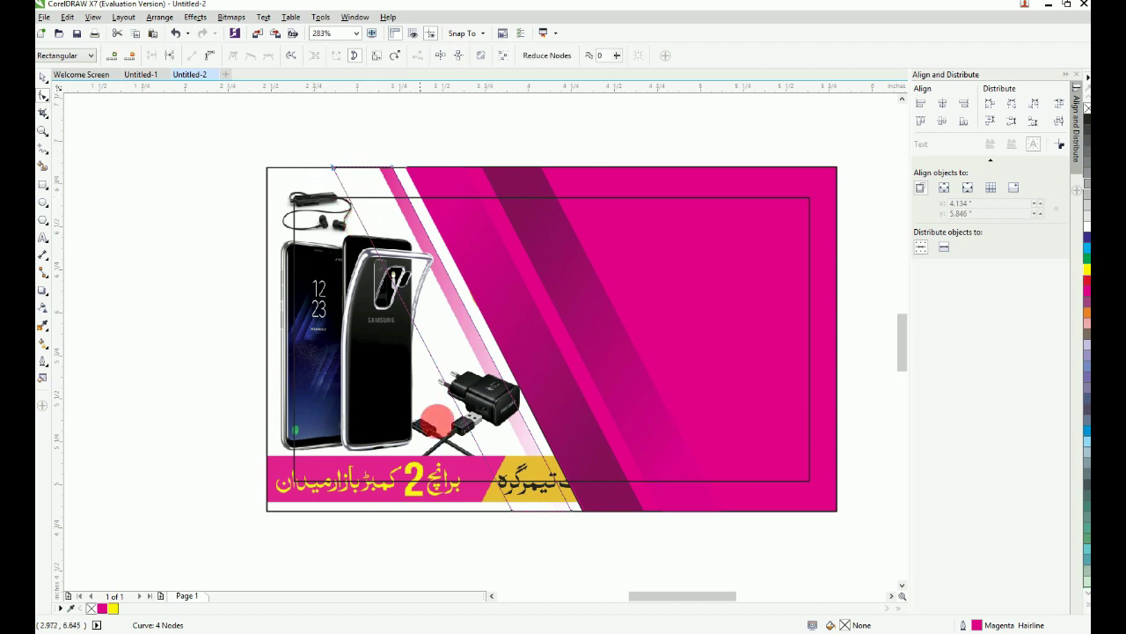
{"action": "left_click_drag", "start_coordinate": [533, 541], "coordinate": [480, 499]}
{"action": "key", "text": "F2"}
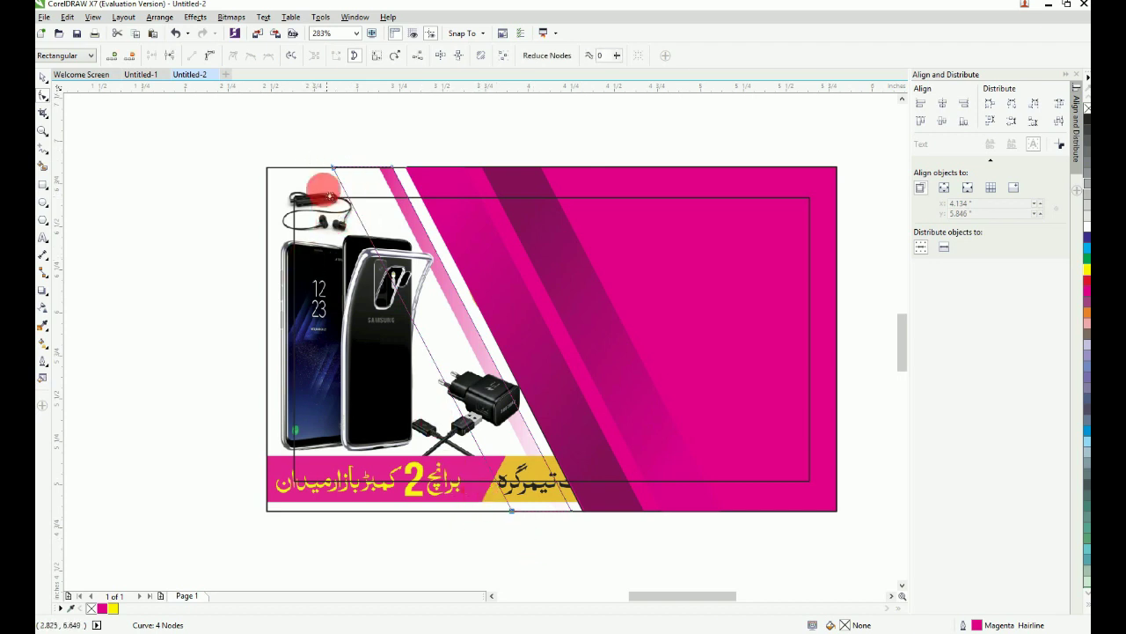
{"action": "left_click_drag", "start_coordinate": [315, 154], "coordinate": [470, 229]}
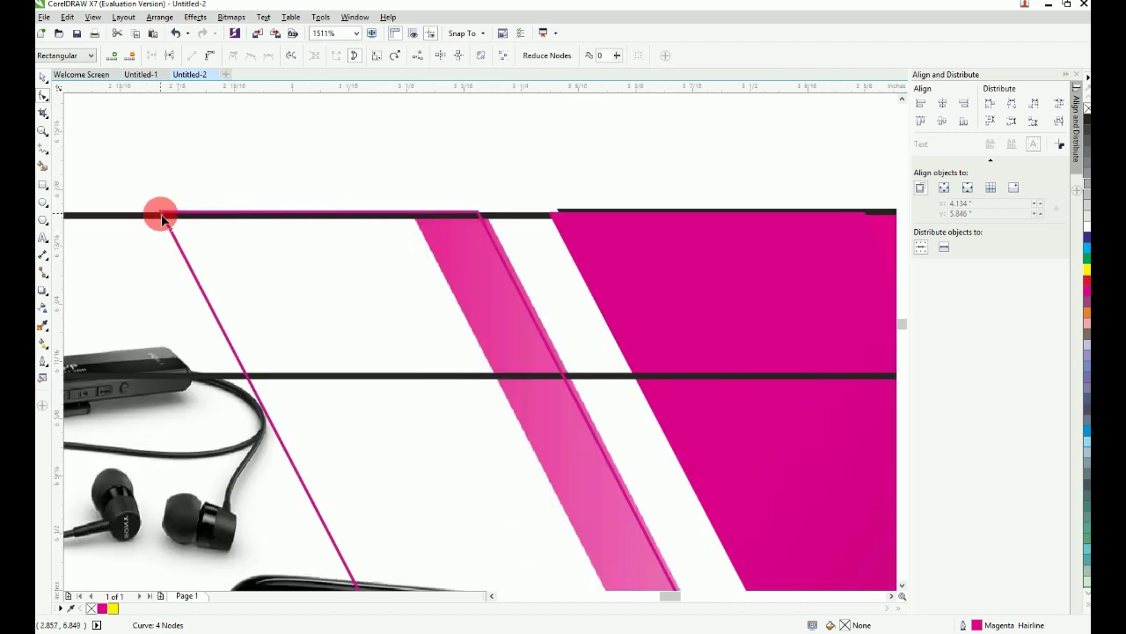
{"action": "left_click_drag", "start_coordinate": [162, 217], "coordinate": [413, 213]}
{"action": "scroll", "coordinate": [413, 213], "scroll_direction": "down", "scroll_amount": 1}
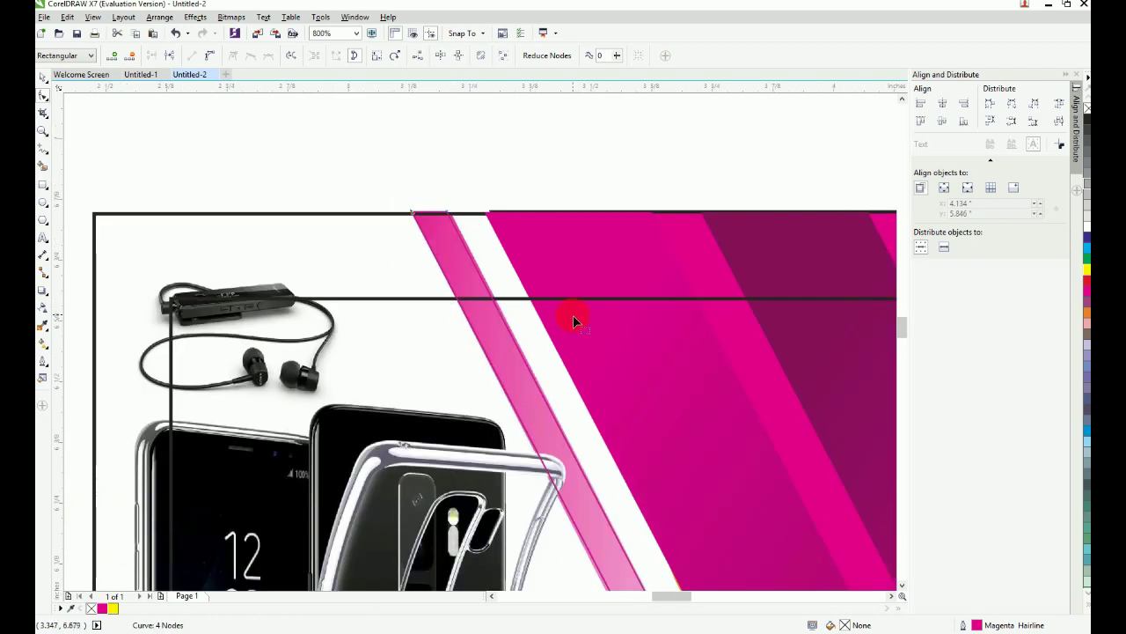
{"action": "scroll", "coordinate": [384, 230], "scroll_direction": "up", "scroll_amount": 3}
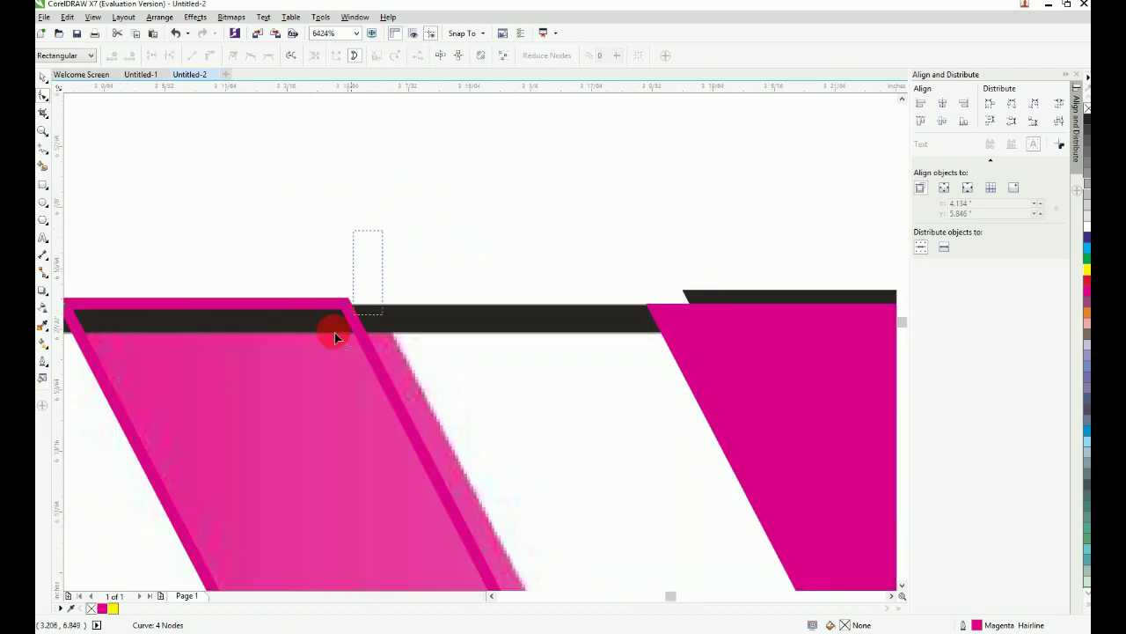
{"action": "left_click_drag", "start_coordinate": [350, 303], "coordinate": [377, 299]}
Step: Fit the card in view and select the stripe's bottom corner nodes
{"action": "scroll", "coordinate": [377, 299], "scroll_direction": "down", "scroll_amount": 1}
{"action": "scroll", "coordinate": [409, 335], "scroll_direction": "down", "scroll_amount": 4}
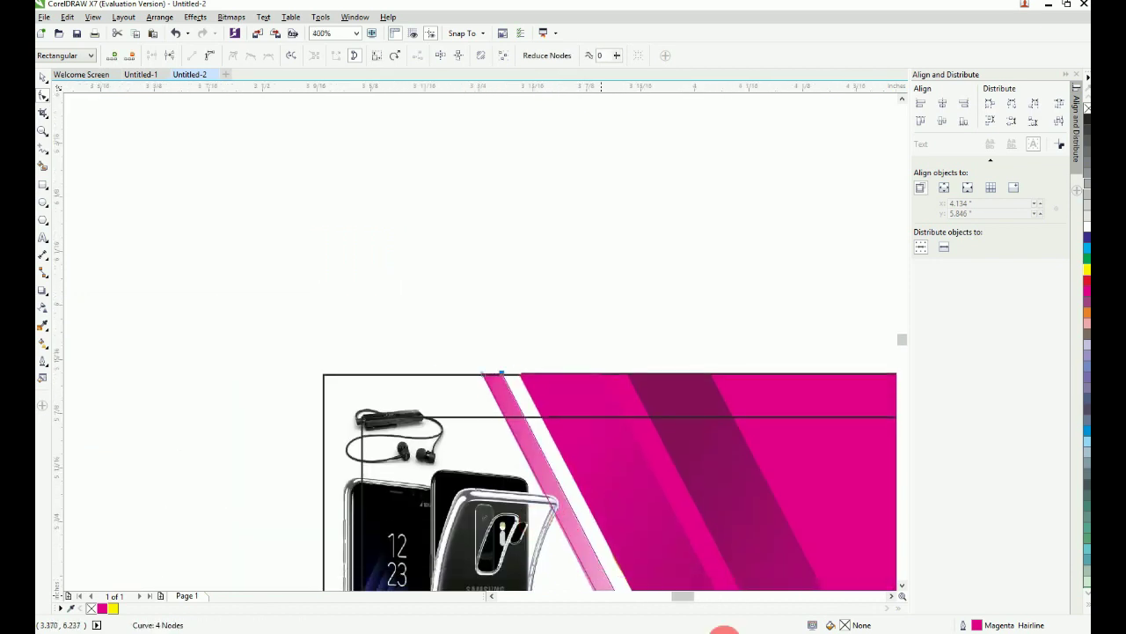
{"action": "key", "text": "F4"}
{"action": "scroll", "coordinate": [692, 628], "scroll_direction": "down", "scroll_amount": 3}
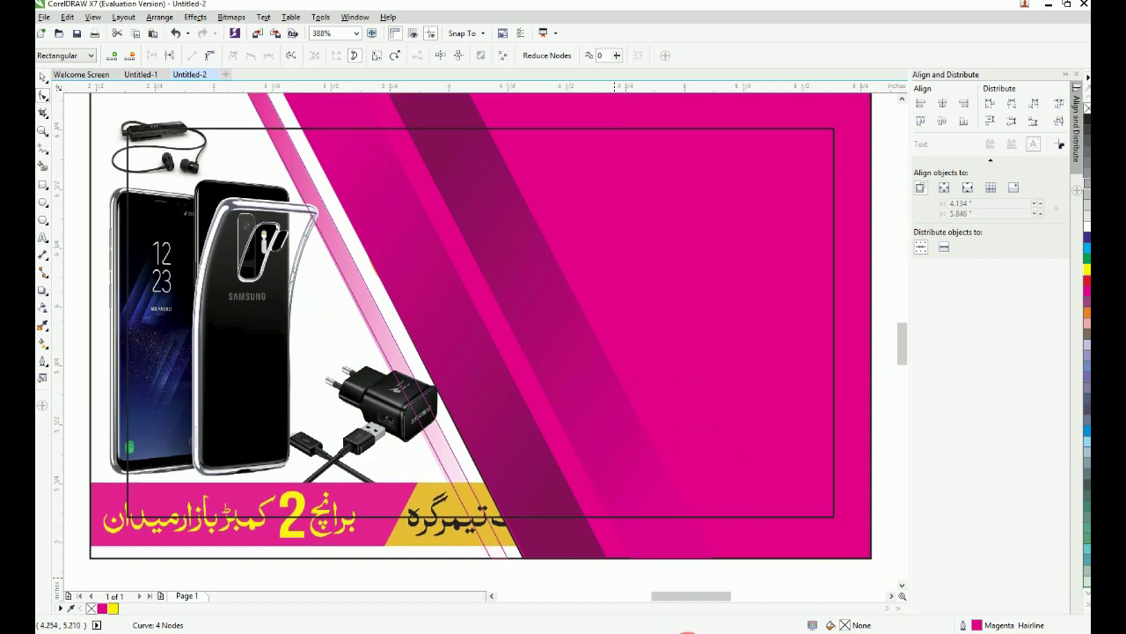
{"action": "scroll", "coordinate": [564, 568], "scroll_direction": "up", "scroll_amount": 1}
{"action": "left_click_drag", "start_coordinate": [378, 367], "coordinate": [470, 451]}
{"action": "scroll", "coordinate": [471, 451], "scroll_direction": "down", "scroll_amount": 2}
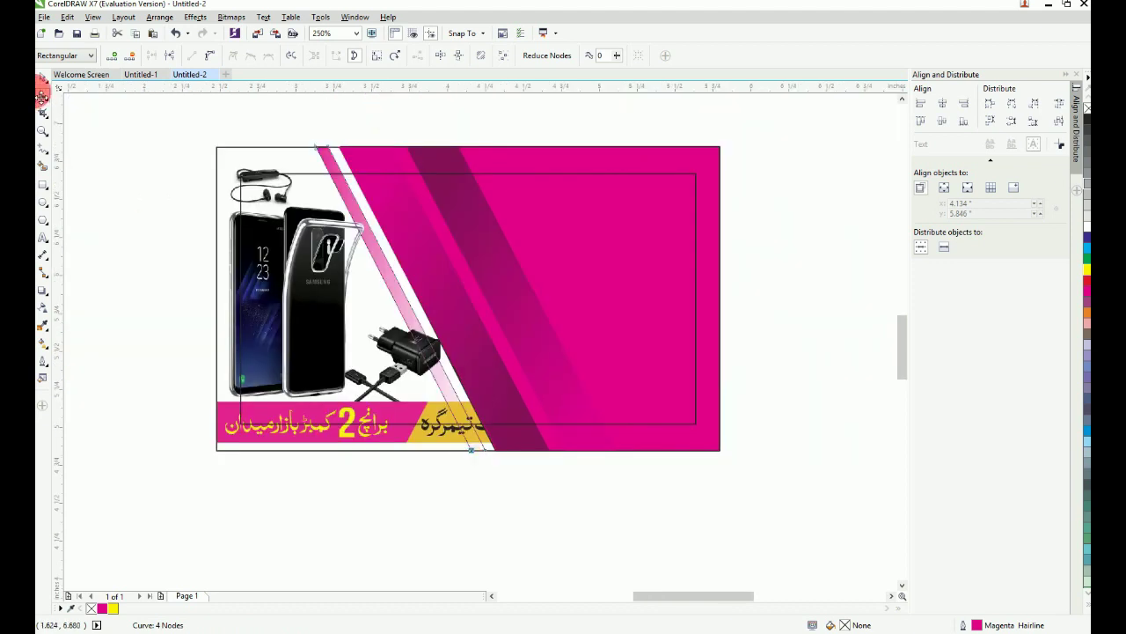
Step: Copy the band's fill and outline properties onto the thin stripe via Copy Properties From
{"action": "left_click", "coordinate": [43, 78]}
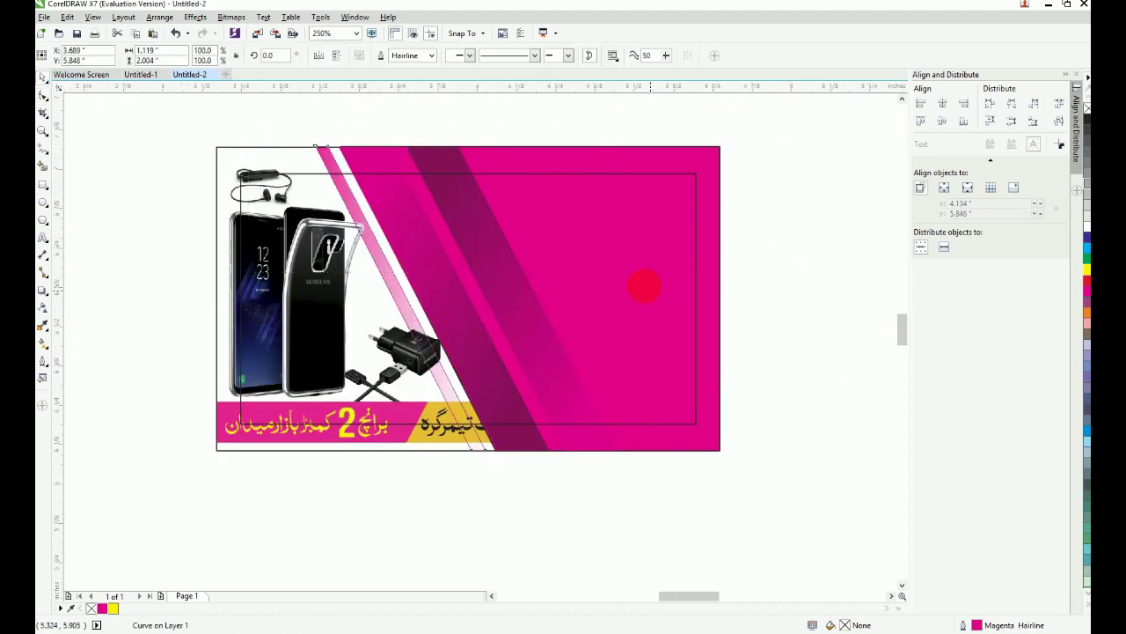
{"action": "scroll", "coordinate": [279, 244], "scroll_direction": "up", "scroll_amount": 2}
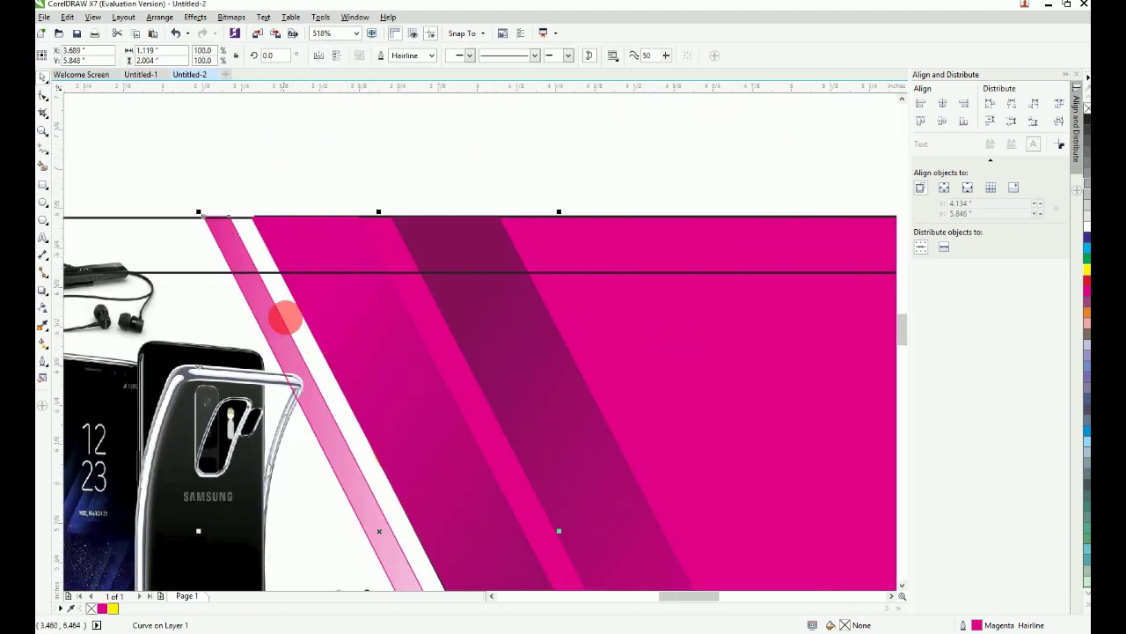
{"action": "left_click", "coordinate": [71, 17]}
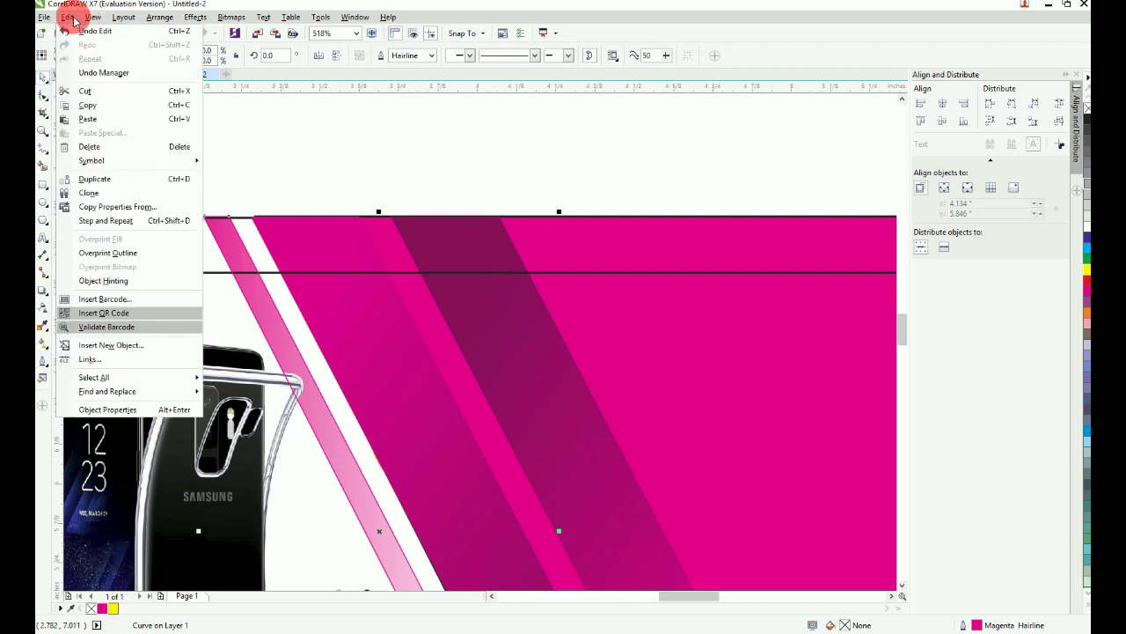
{"action": "left_click", "coordinate": [110, 208]}
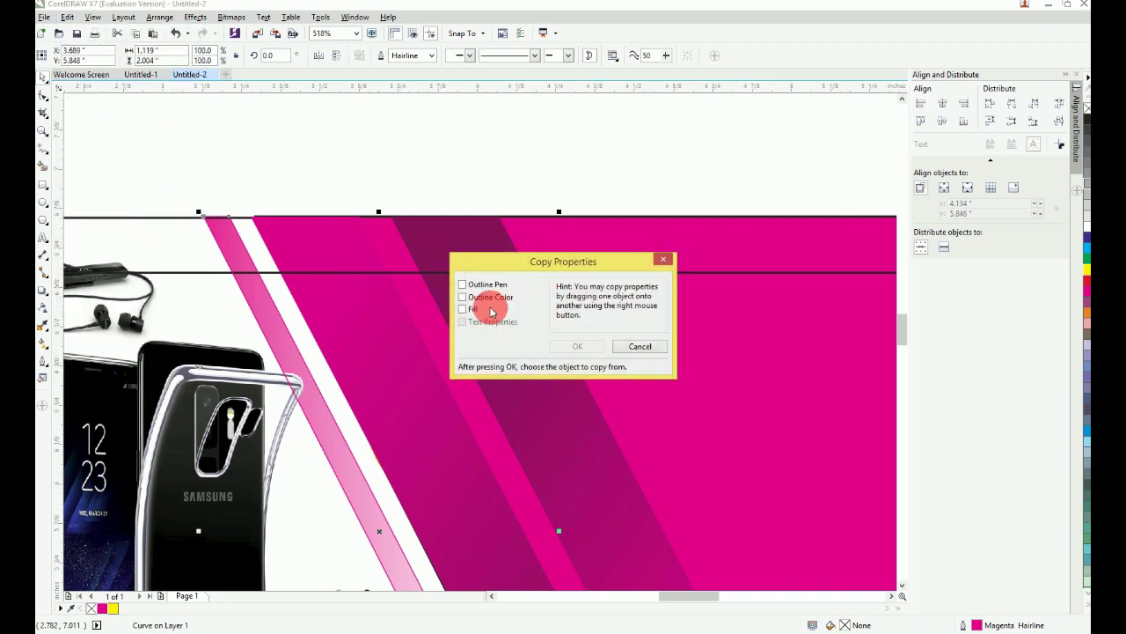
{"action": "left_click", "coordinate": [473, 315]}
{"action": "left_click", "coordinate": [483, 289]}
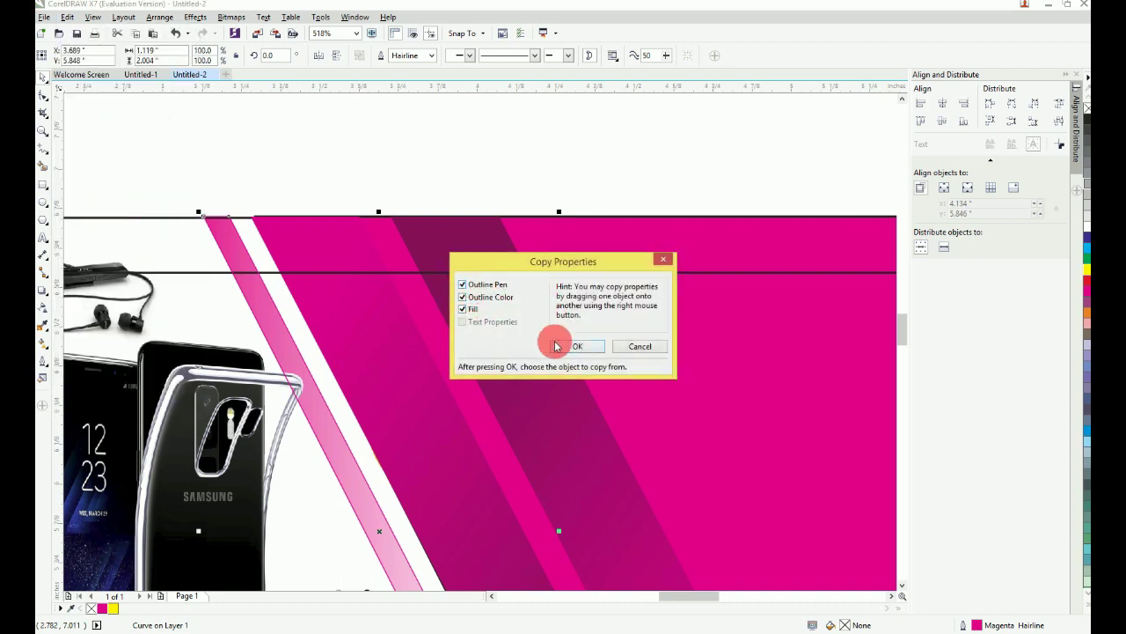
{"action": "left_click", "coordinate": [563, 346]}
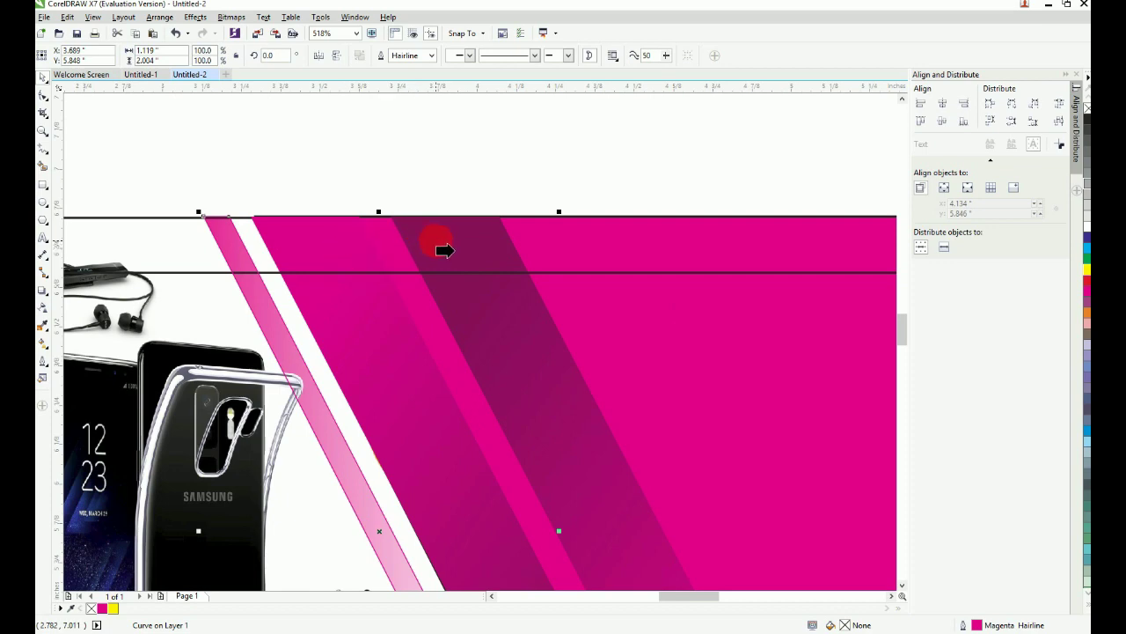
{"action": "left_click", "coordinate": [331, 248]}
Step: Apply a top-to-bottom transparency fade to the thin stripe
{"action": "key", "text": "F4"}
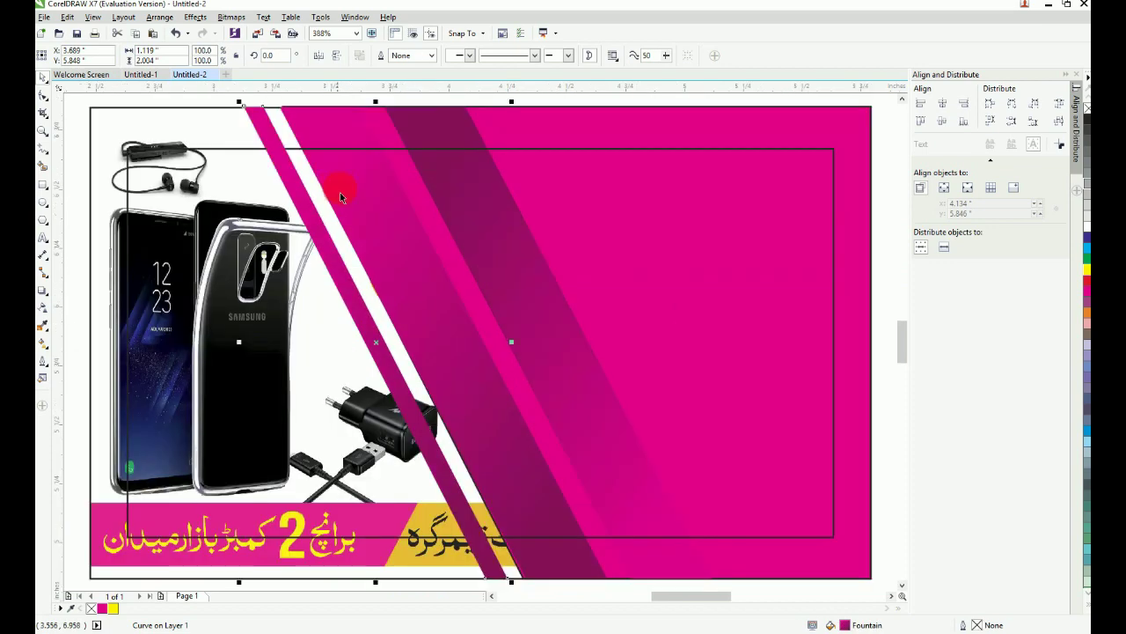
{"action": "scroll", "coordinate": [458, 379], "scroll_direction": "down", "scroll_amount": 1}
{"action": "key", "text": "F2"}
{"action": "left_click_drag", "start_coordinate": [327, 213], "coordinate": [614, 537]}
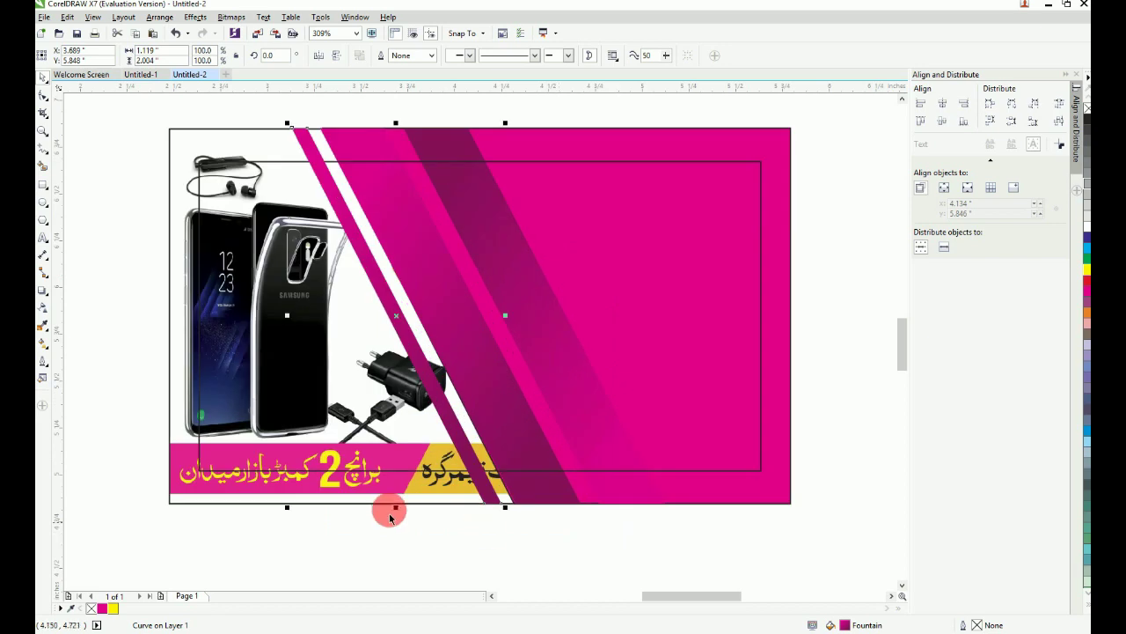
{"action": "left_click", "coordinate": [42, 308]}
{"action": "left_click_drag", "start_coordinate": [340, 201], "coordinate": [442, 406]}
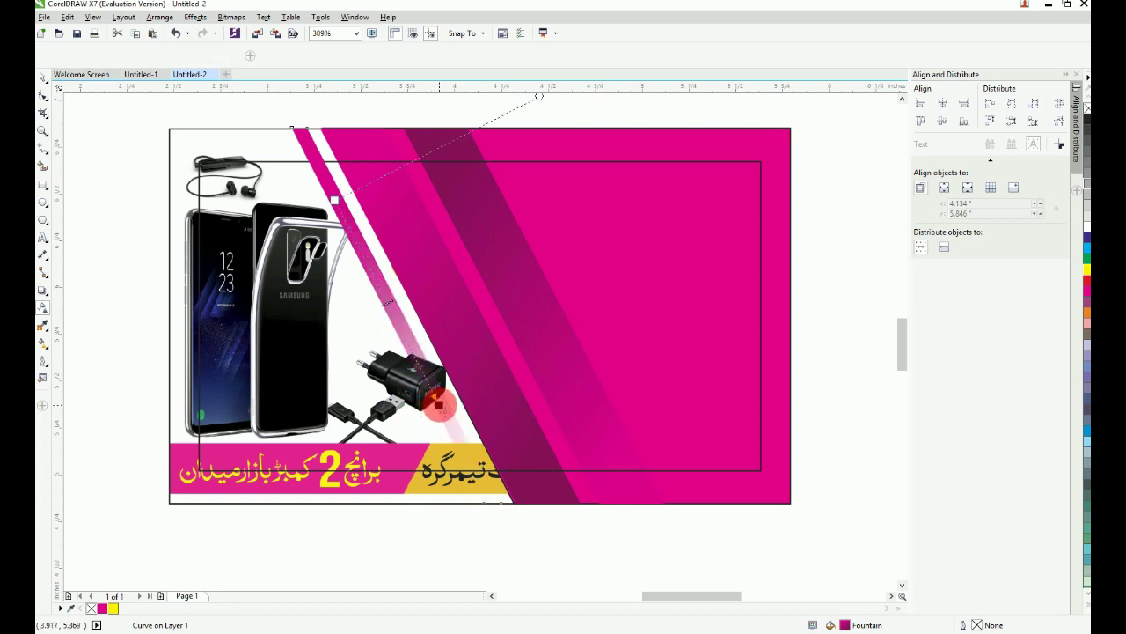
Step: Fill the card's background rectangle white and send it behind the products
{"action": "left_click", "coordinate": [44, 84]}
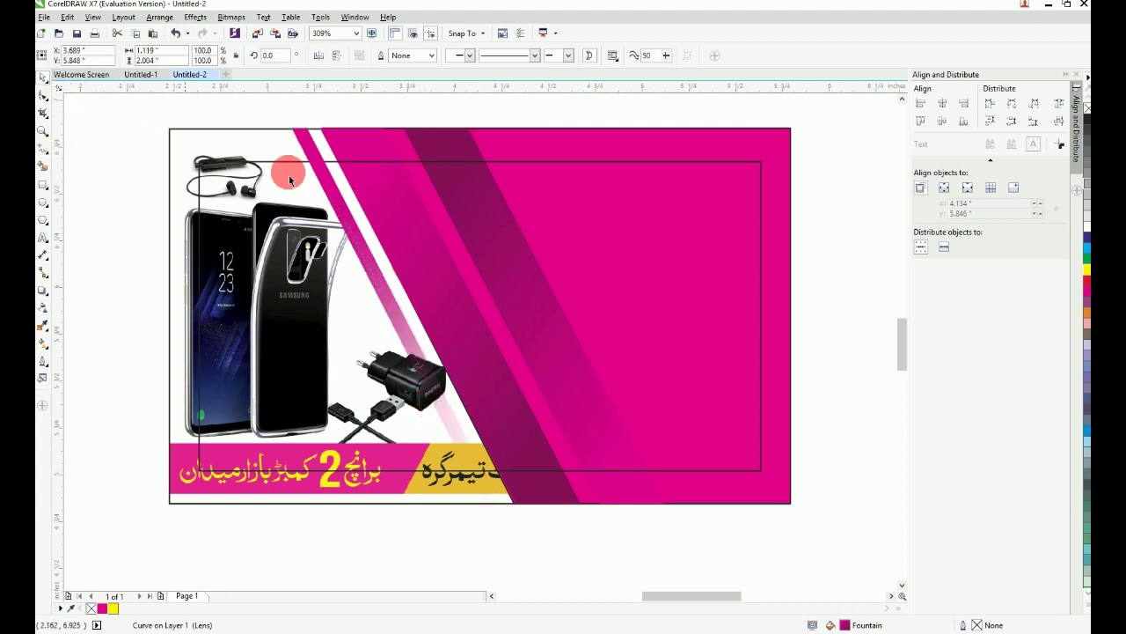
{"action": "left_click", "coordinate": [241, 140]}
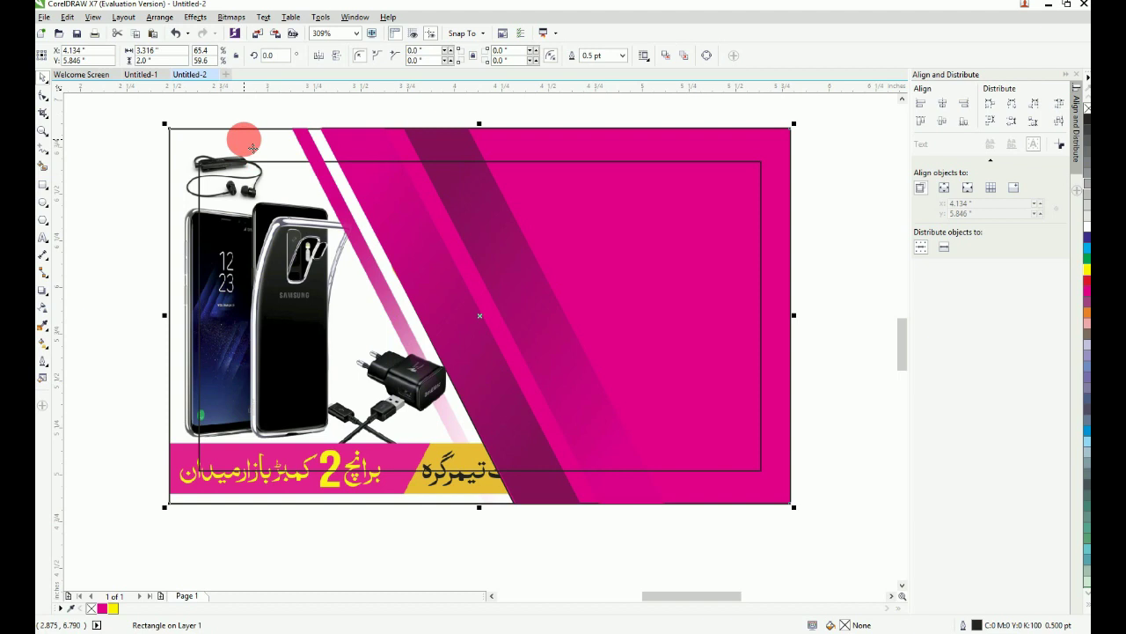
{"action": "left_click", "coordinate": [1086, 228]}
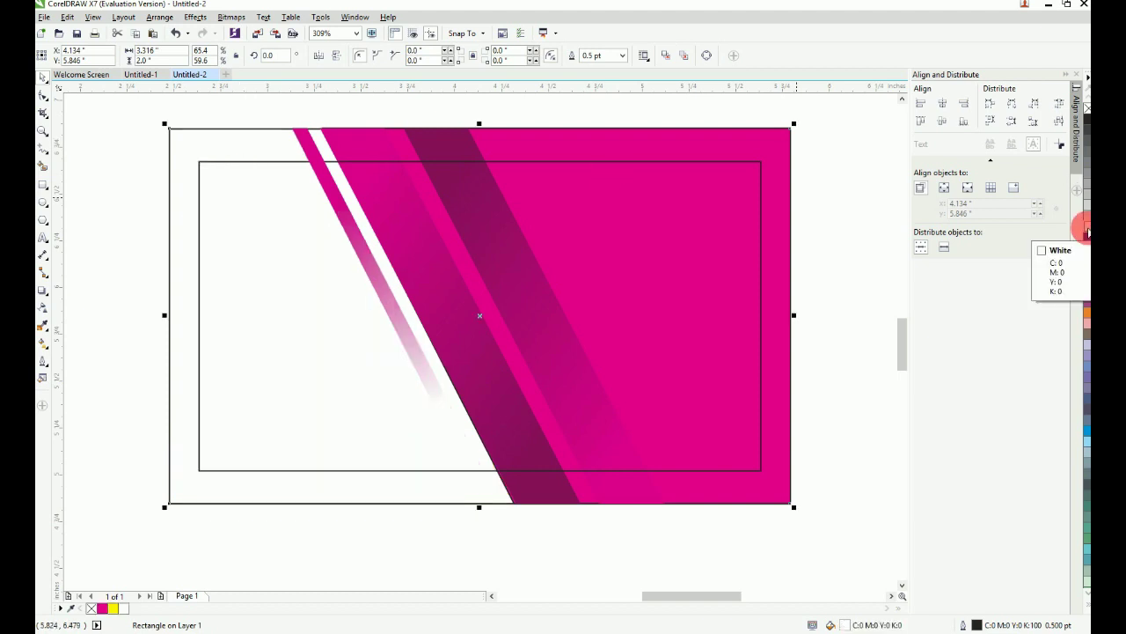
{"action": "key", "text": "ctrl+z"}
{"action": "left_click", "coordinate": [1087, 230]}
{"action": "key", "text": "shift+Page_Down"}
{"action": "key", "text": "Escape"}
{"action": "key", "text": "F4"}
{"action": "scroll", "coordinate": [793, 265], "scroll_direction": "down", "scroll_amount": 1}
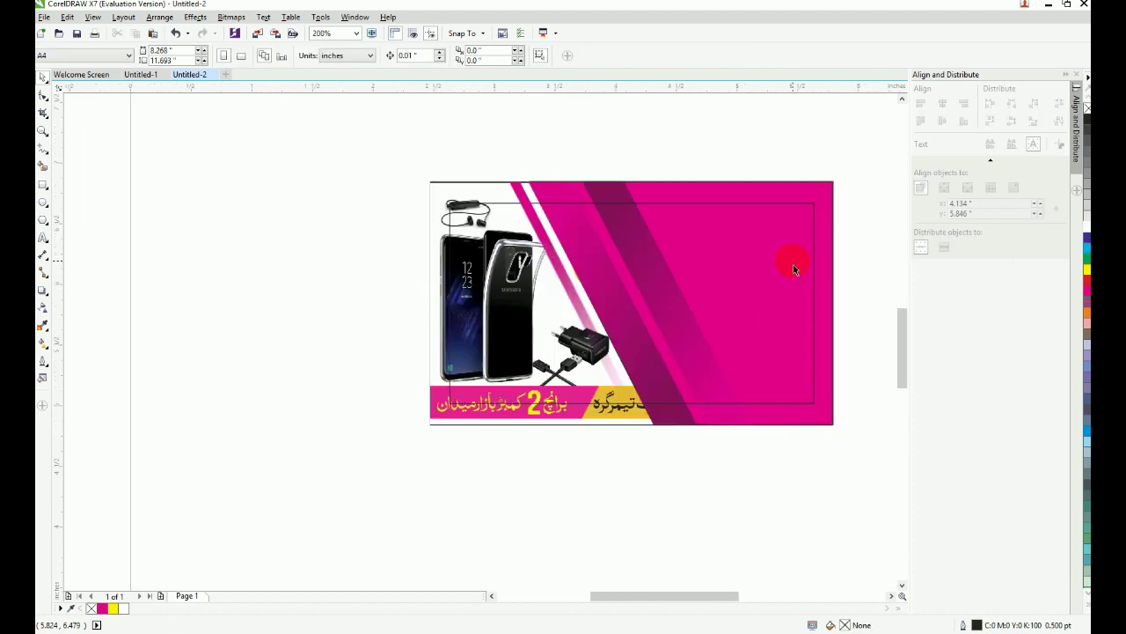
Step: Group the three diagonal stripes together
{"action": "left_click_drag", "start_coordinate": [403, 129], "coordinate": [981, 495]}
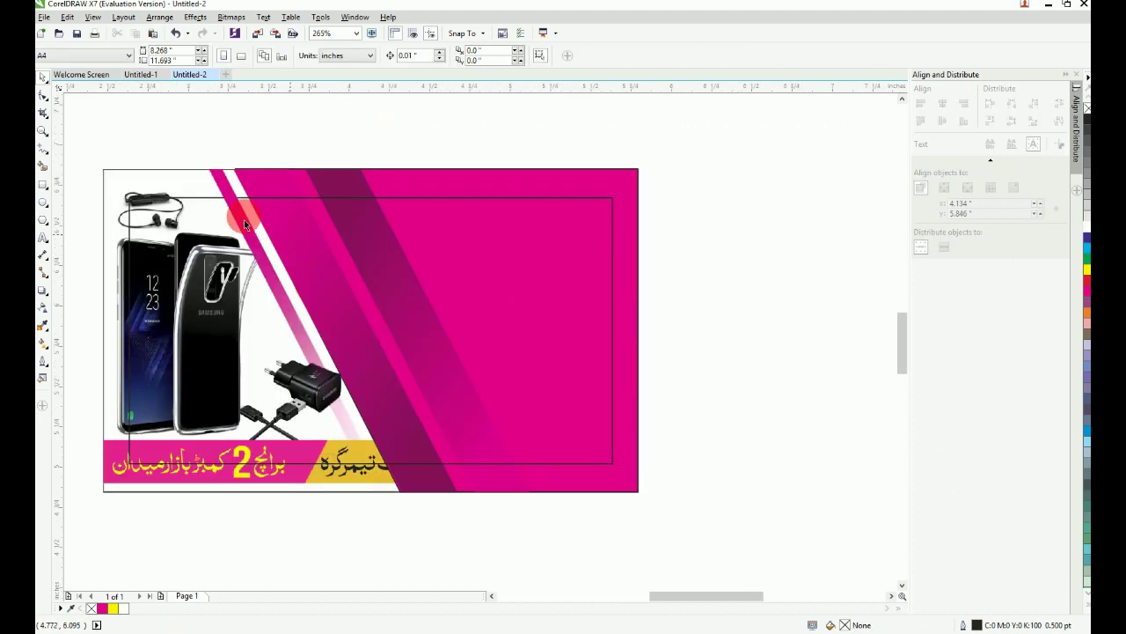
{"action": "left_click", "coordinate": [224, 191]}
{"action": "left_click", "coordinate": [256, 186], "text": "shift"}
{"action": "left_click", "coordinate": [354, 189], "text": "shift"}
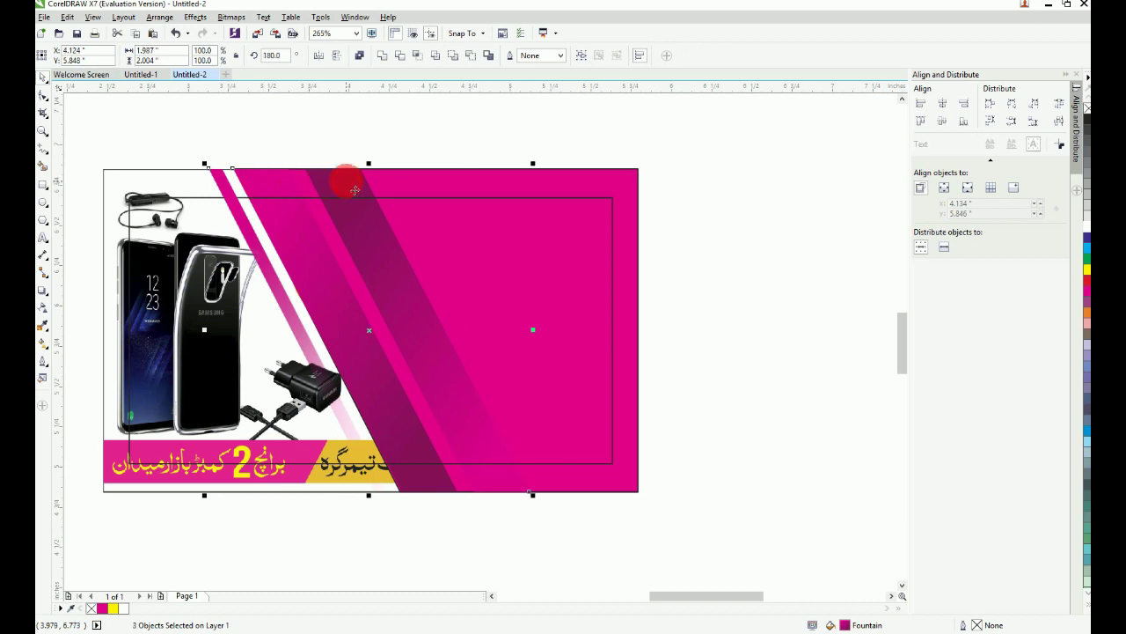
{"action": "key", "text": "ctrl+g"}
Step: Group the stripes with the magenta background and send the group to the back
{"action": "left_click", "coordinate": [458, 188], "text": "shift"}
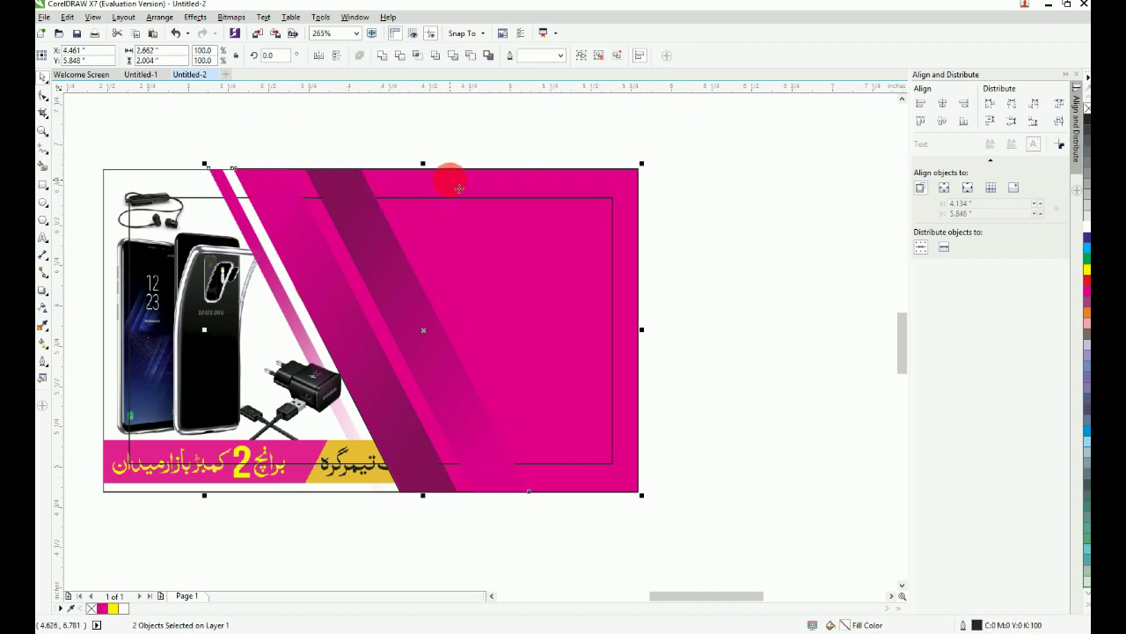
{"action": "key", "text": "ctrl+g"}
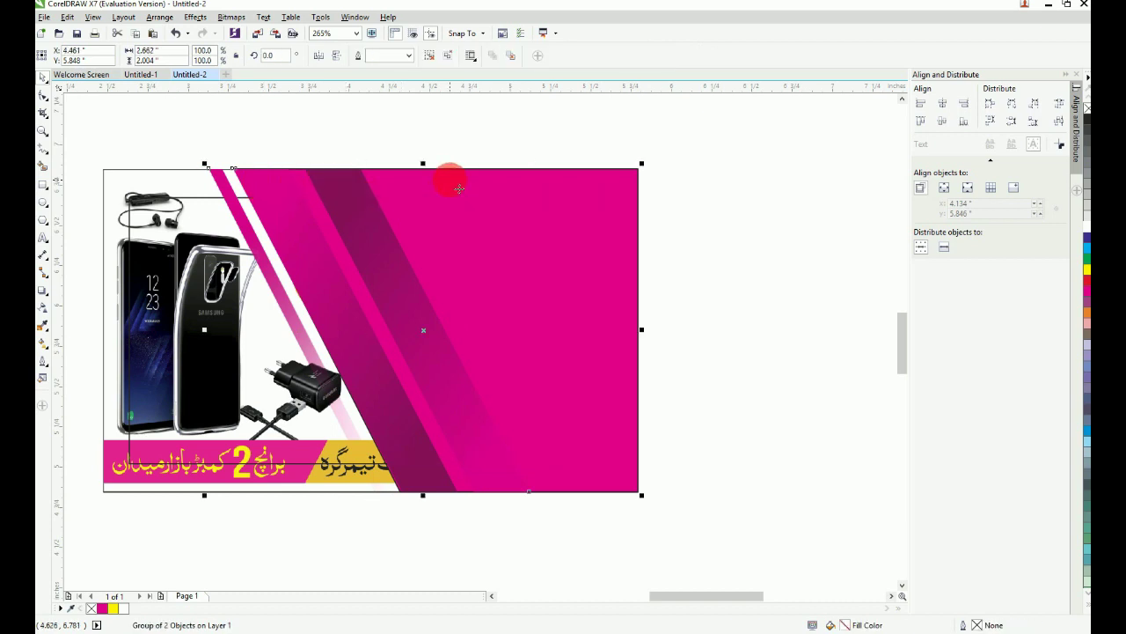
{"action": "key", "text": "shift+Page_Down"}
{"action": "key", "text": "Escape"}
{"action": "key", "text": "F4"}
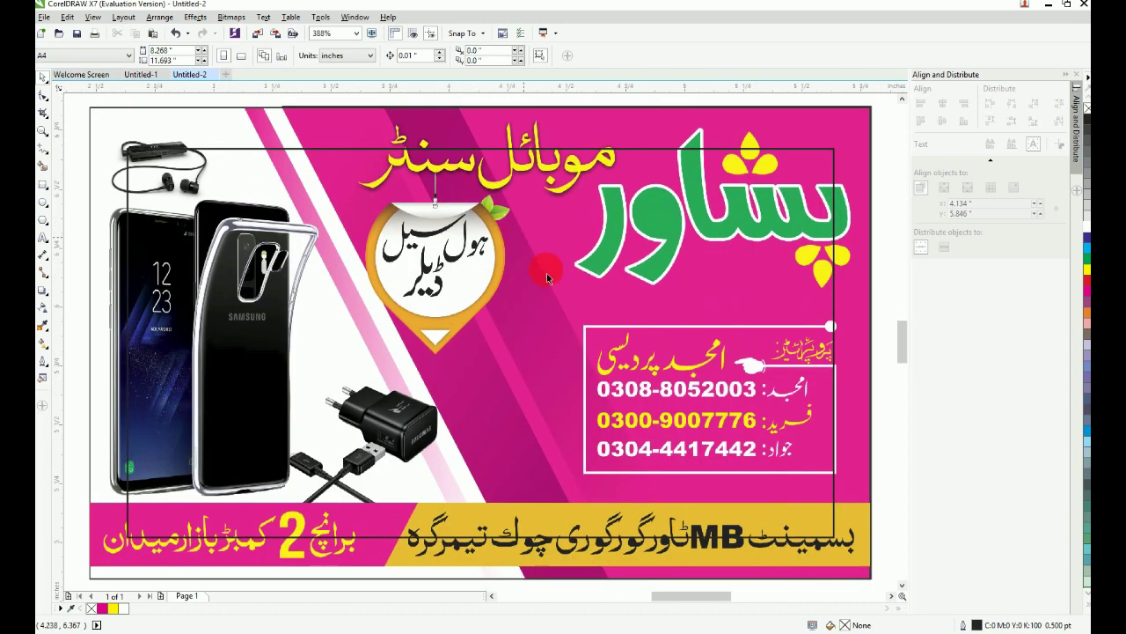
{"action": "scroll", "coordinate": [465, 453], "scroll_direction": "down", "scroll_amount": 2}
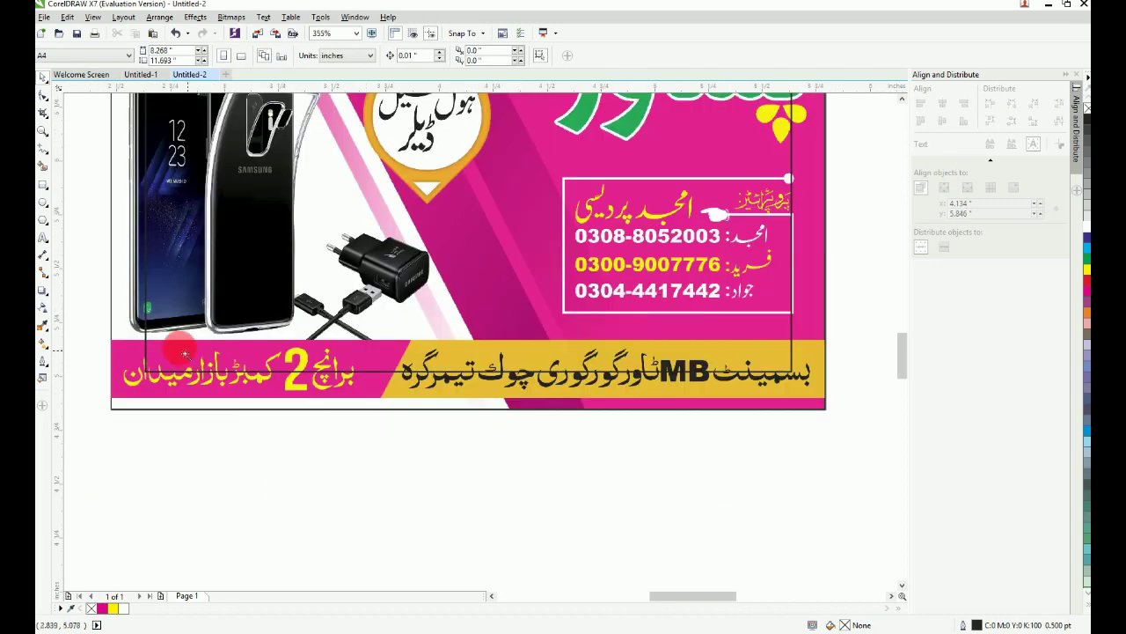
{"action": "key", "text": "F2"}
{"action": "left_click_drag", "start_coordinate": [91, 314], "coordinate": [874, 456]}
Step: Draw a 3.323 by 0.276 inch rectangle over the bottom banner strip
{"action": "left_click", "coordinate": [40, 186]}
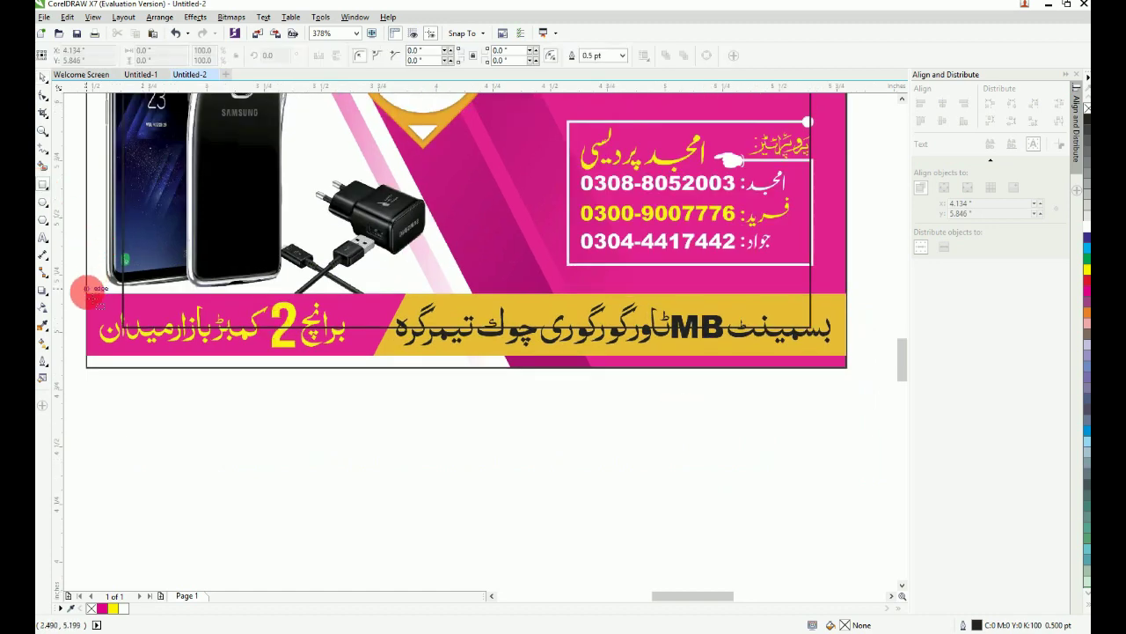
{"action": "left_click_drag", "start_coordinate": [88, 293], "coordinate": [847, 357]}
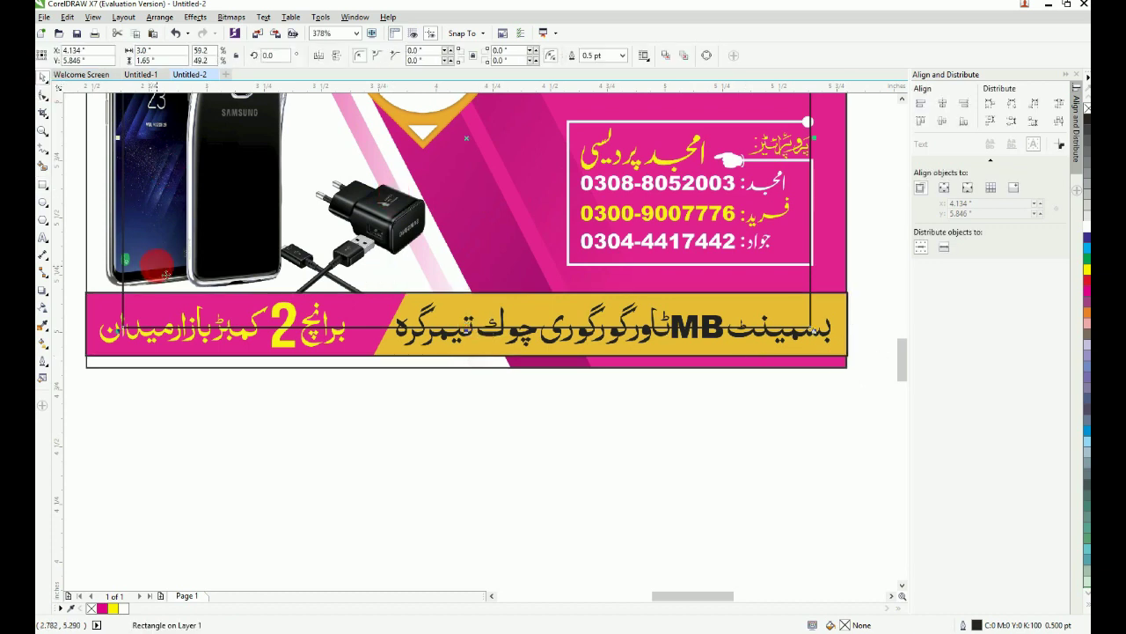
{"action": "left_click", "coordinate": [172, 312]}
{"action": "left_click", "coordinate": [173, 312]}
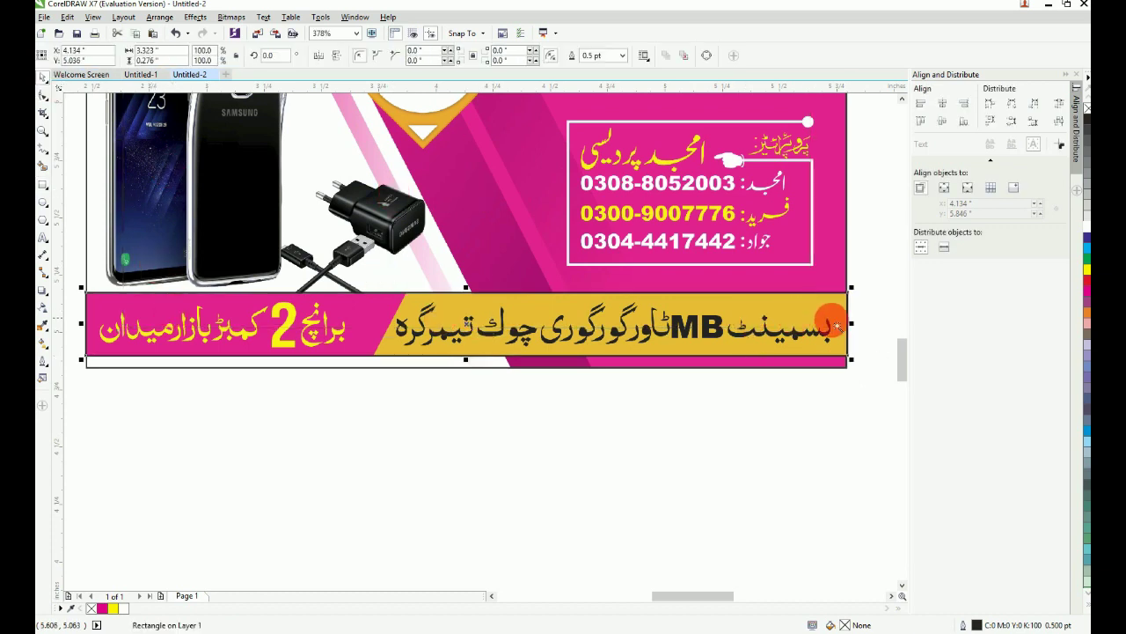
{"action": "key", "text": "F2"}
{"action": "left_click_drag", "start_coordinate": [863, 272], "coordinate": [109, 400]}
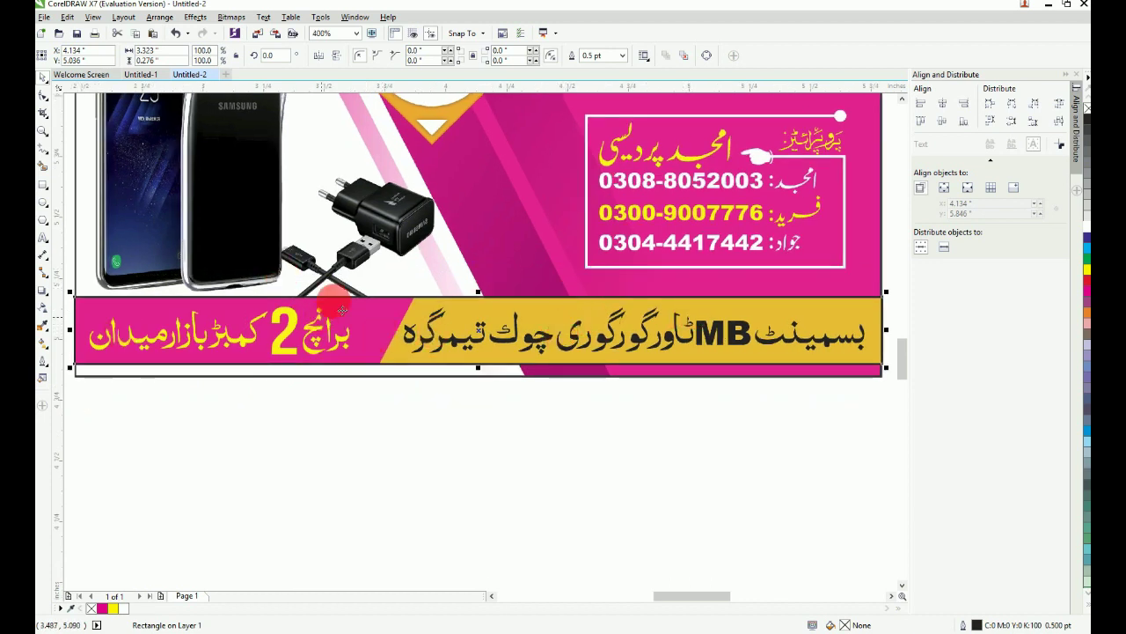
Step: Convert the rectangle to curves and slide its top-left node right to slant the edge
{"action": "left_click", "coordinate": [706, 58]}
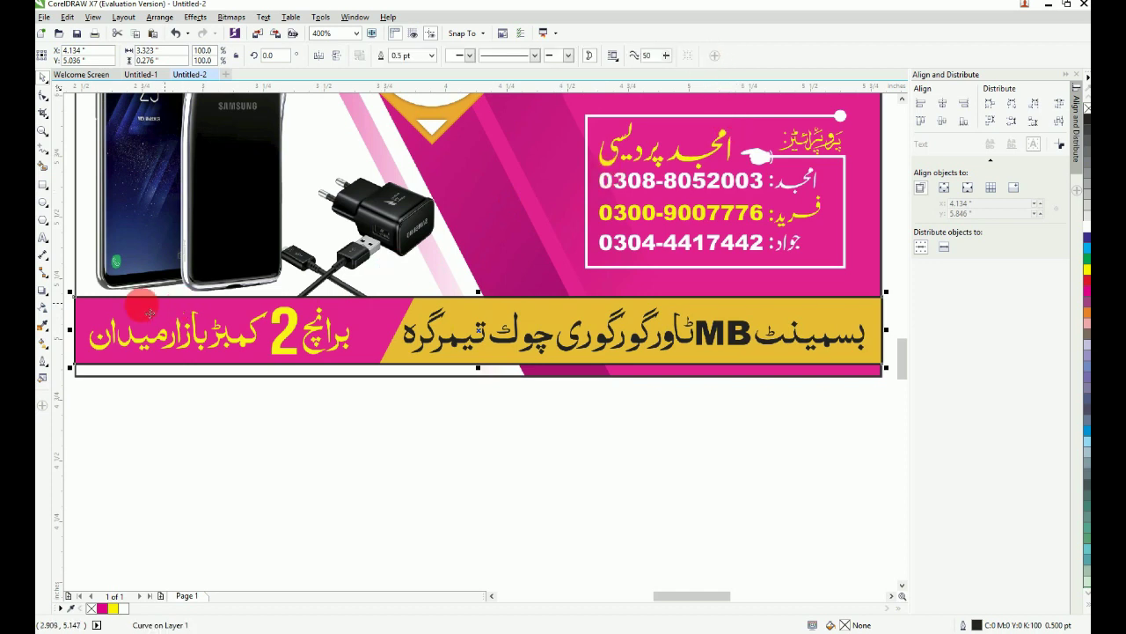
{"action": "key", "text": "F10"}
{"action": "left_click_drag", "start_coordinate": [95, 284], "coordinate": [413, 369]}
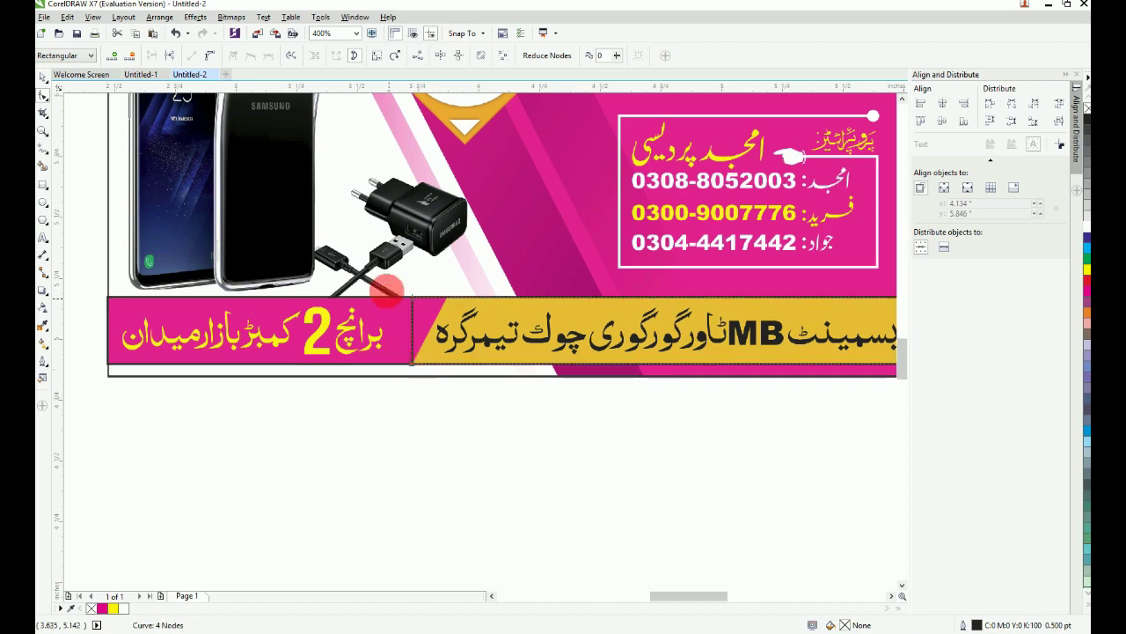
{"action": "left_click_drag", "start_coordinate": [378, 267], "coordinate": [574, 409]}
{"action": "left_click_drag", "start_coordinate": [257, 201], "coordinate": [378, 200]}
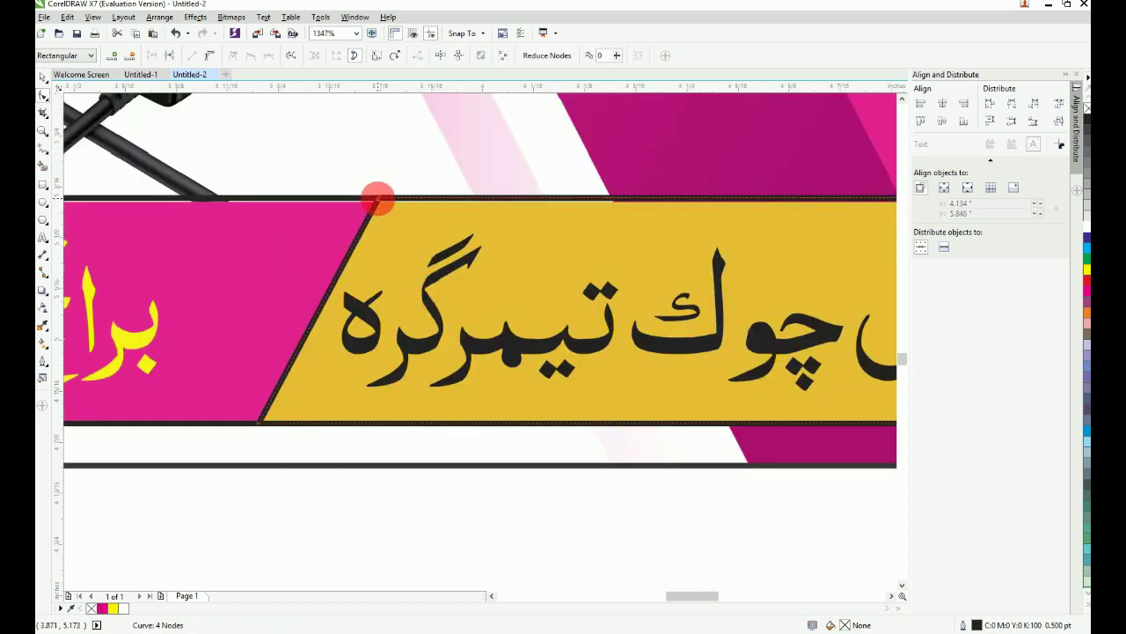
{"action": "scroll", "coordinate": [378, 200], "scroll_direction": "down", "scroll_amount": 3}
{"action": "key", "text": "F4"}
{"action": "left_click", "coordinate": [42, 81]}
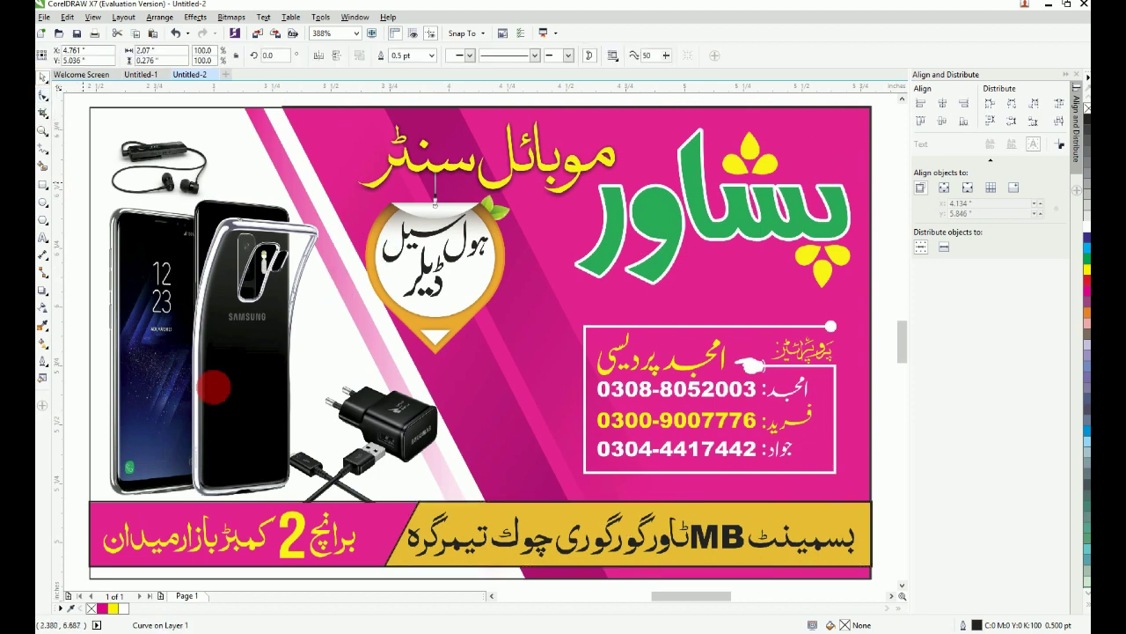
Step: Fill the bottom rectangle magenta and the slanted shape yellow
{"action": "left_click", "coordinate": [374, 542]}
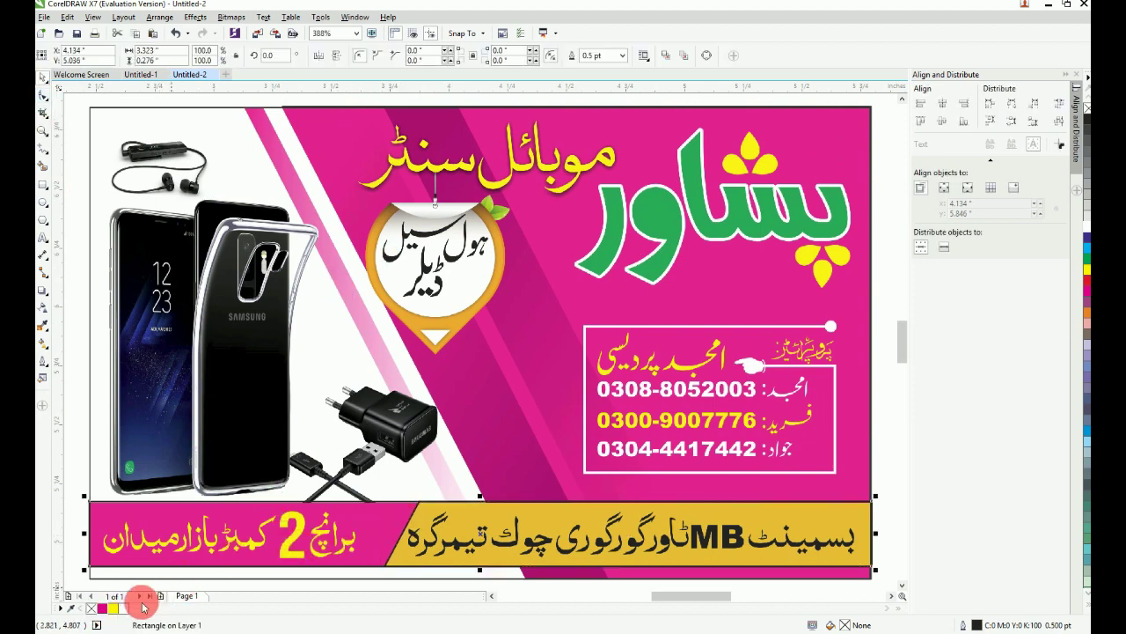
{"action": "left_click", "coordinate": [102, 609]}
{"action": "left_click", "coordinate": [416, 516]}
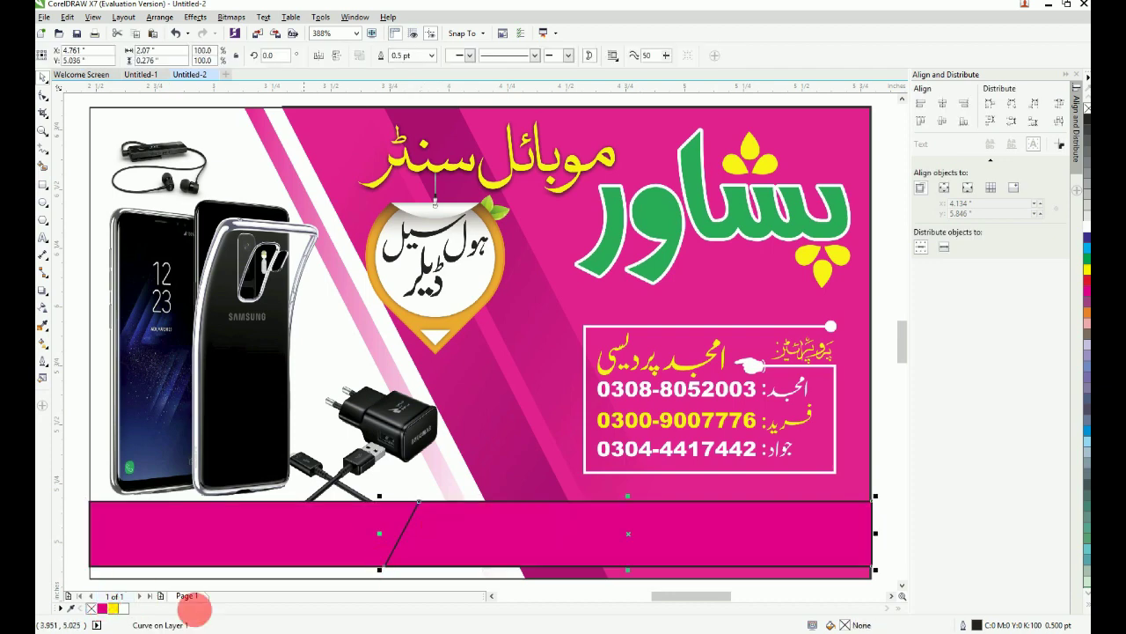
{"action": "left_click", "coordinate": [113, 609]}
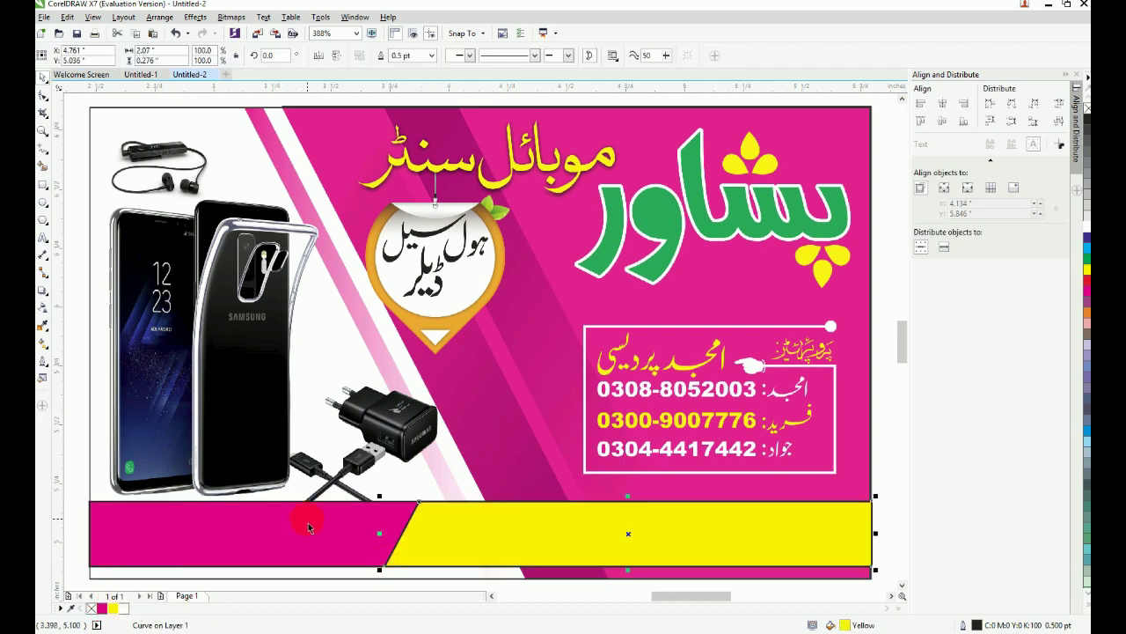
Step: Remove the outlines from both bottom banner shapes
{"action": "left_click", "coordinate": [308, 522], "text": "shift"}
{"action": "right_click", "coordinate": [92, 609]}
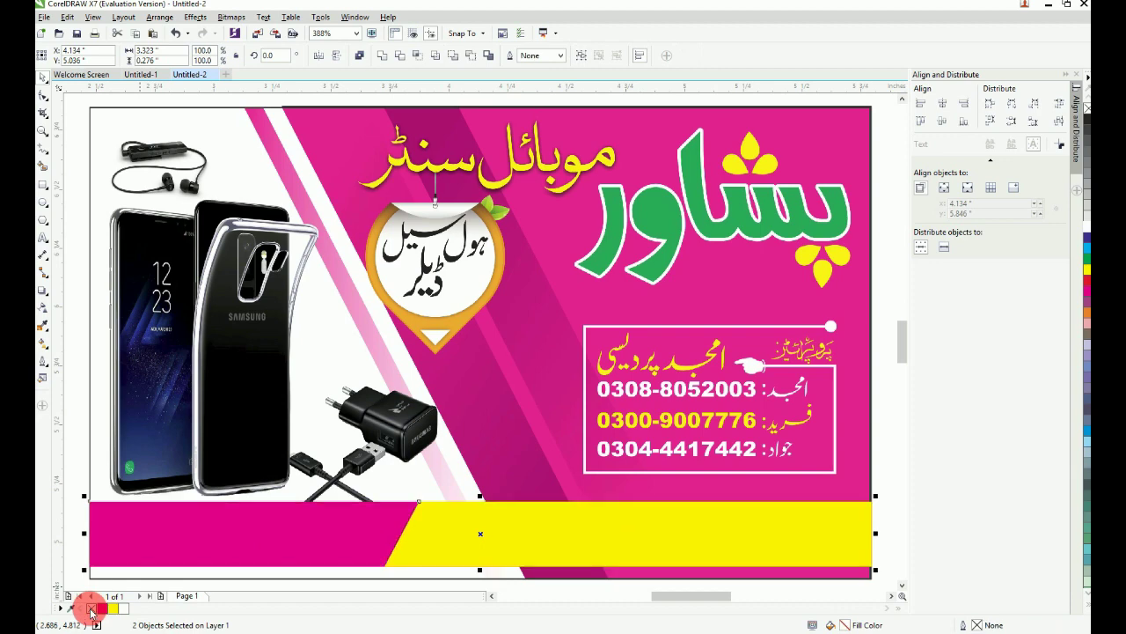
{"action": "key", "text": "Escape"}
{"action": "scroll", "coordinate": [608, 437], "scroll_direction": "down", "scroll_amount": 1}
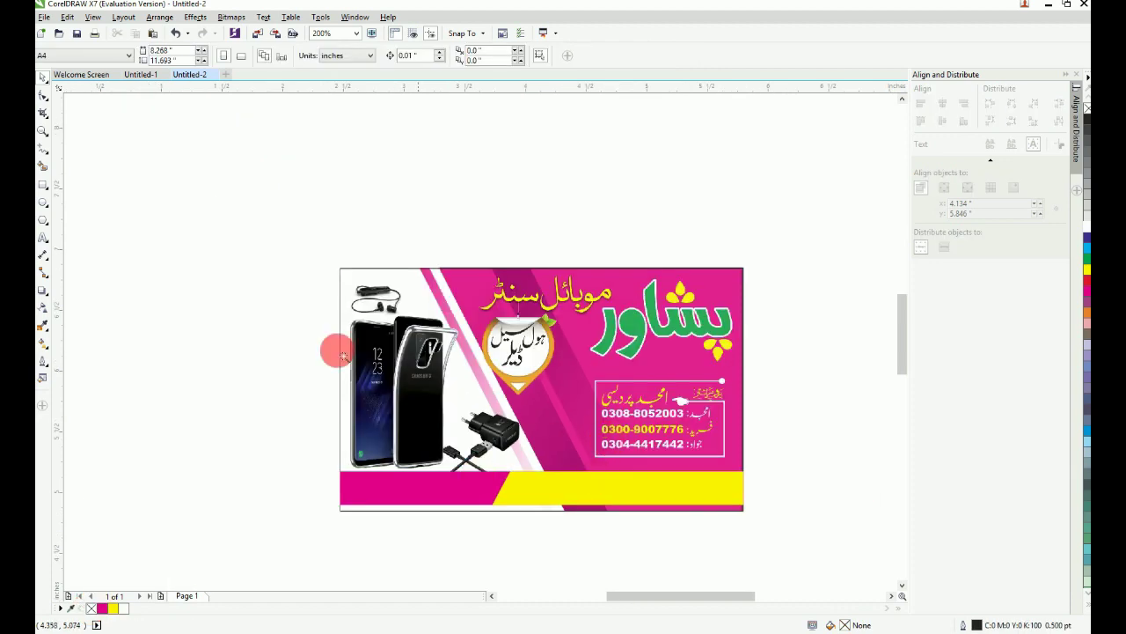
{"action": "left_click_drag", "start_coordinate": [270, 219], "coordinate": [855, 578]}
{"action": "scroll", "coordinate": [827, 432], "scroll_direction": "down", "scroll_amount": 1}
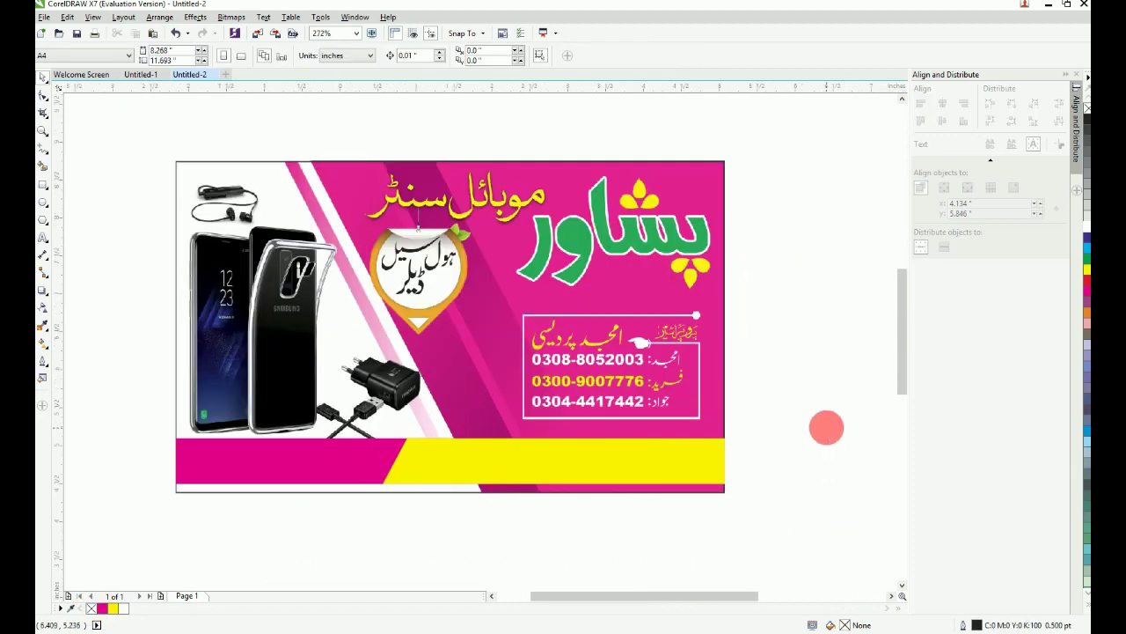
{"action": "key", "text": "F4"}
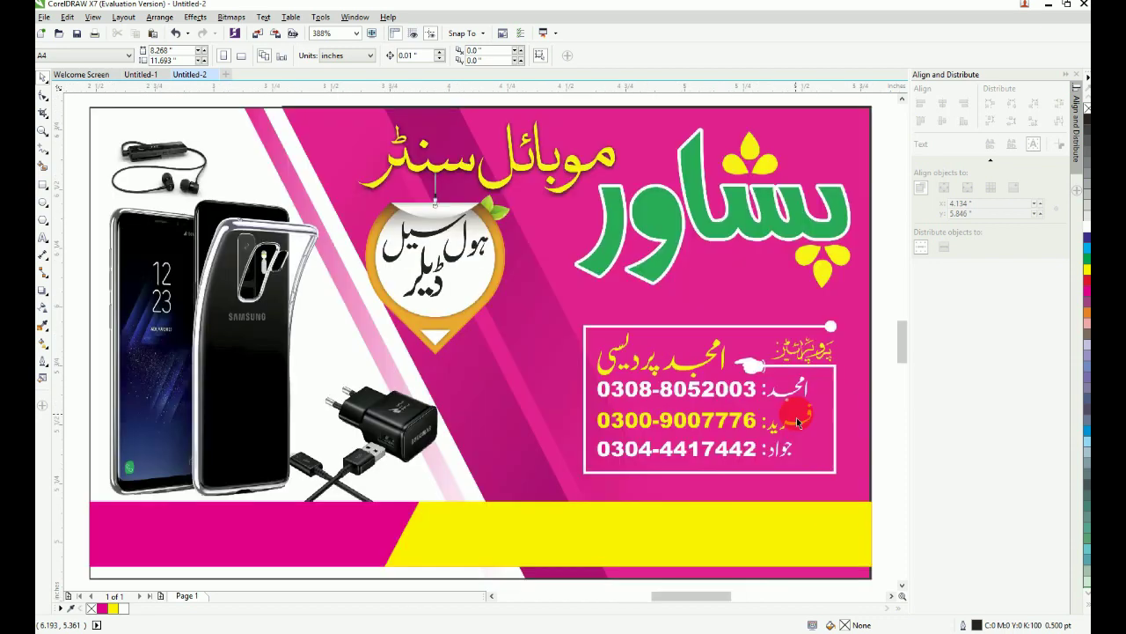
{"action": "key", "text": "F2"}
{"action": "left_click_drag", "start_coordinate": [539, 270], "coordinate": [906, 537]}
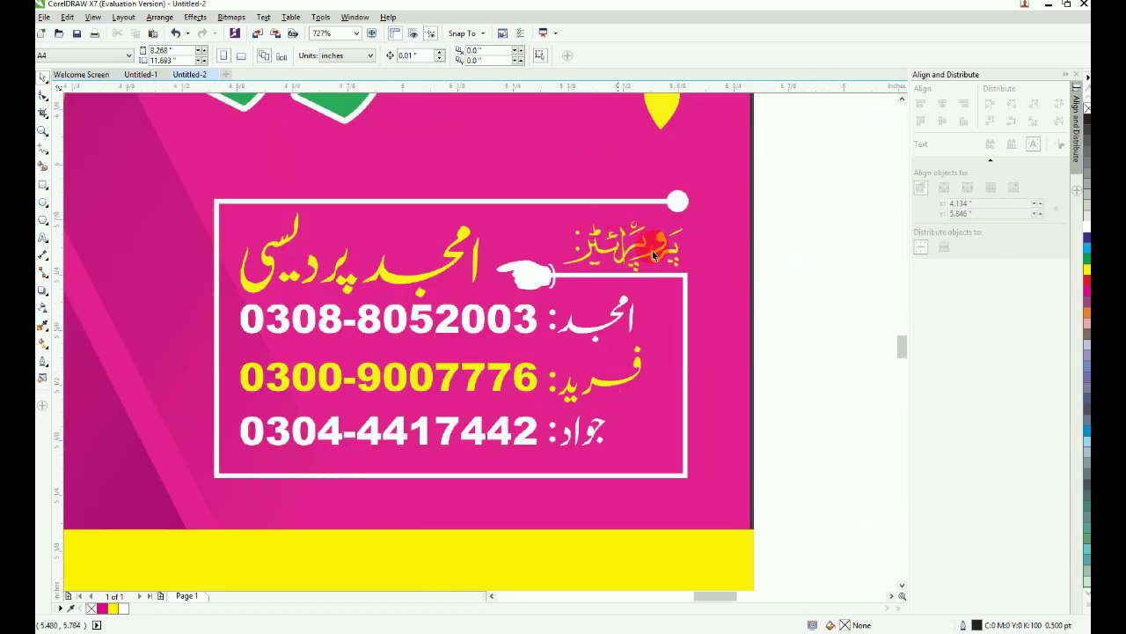
Step: Draw a straight-segment line from the white dot along the contact box's top, left, bottom and right edges
{"action": "left_click", "coordinate": [42, 190]}
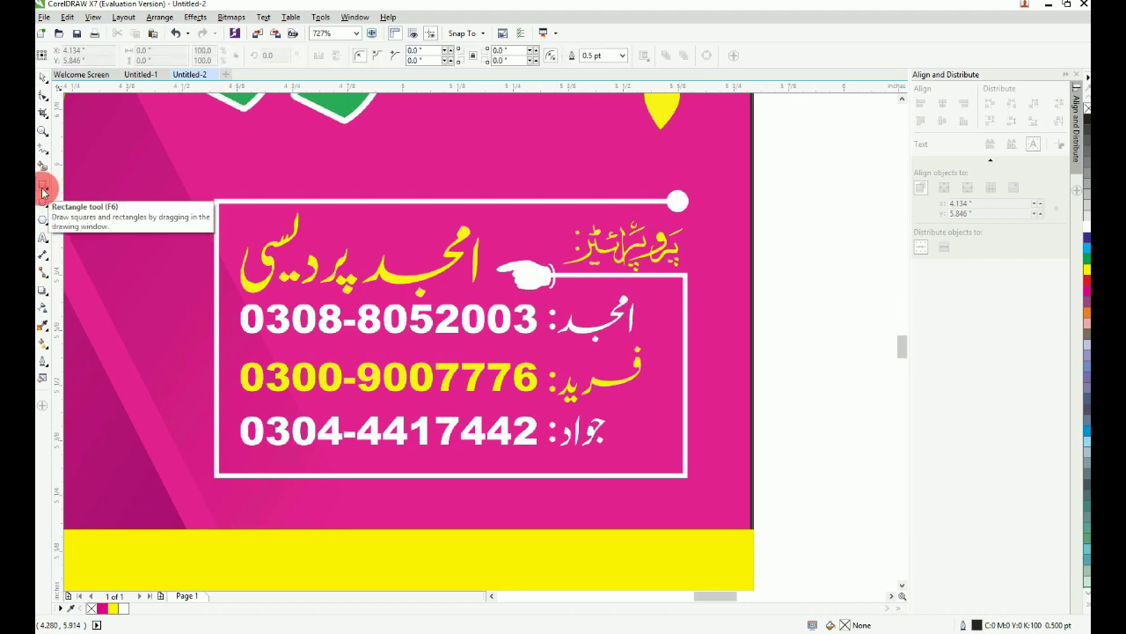
{"action": "left_click", "coordinate": [43, 149]}
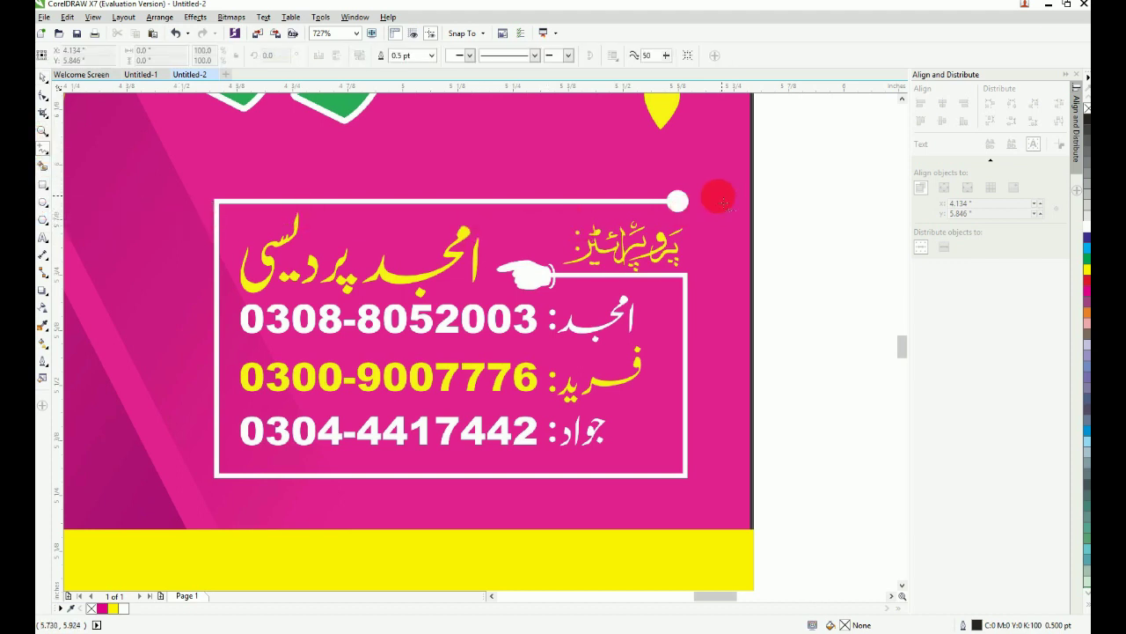
{"action": "left_click_drag", "start_coordinate": [683, 208], "coordinate": [220, 203]}
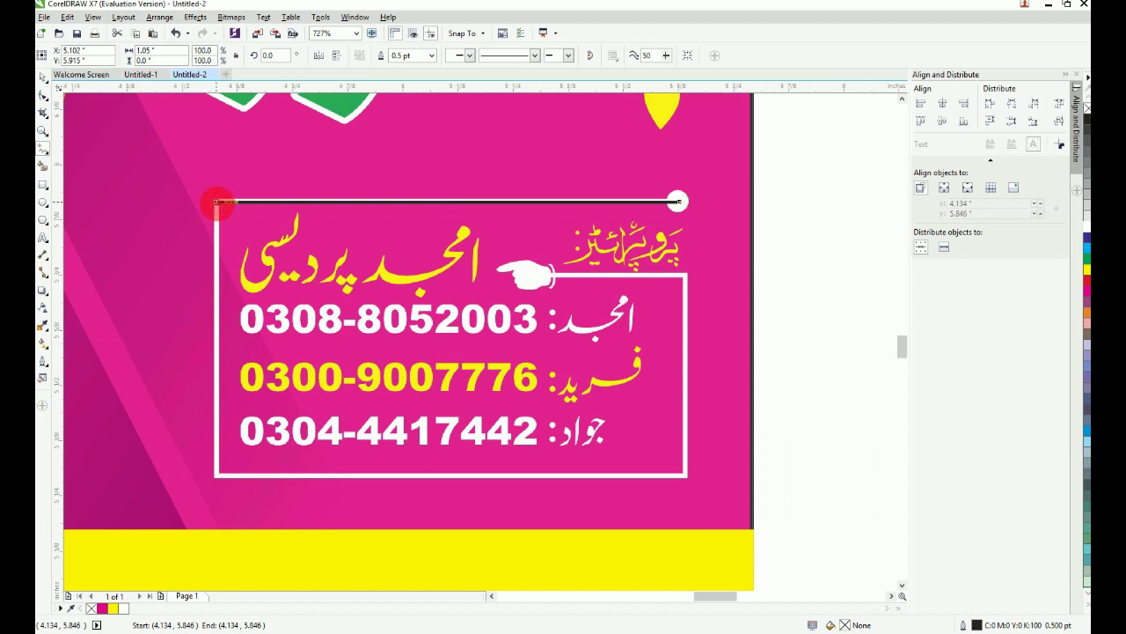
{"action": "left_click_drag", "start_coordinate": [219, 204], "coordinate": [686, 476]}
{"action": "left_click_drag", "start_coordinate": [686, 476], "coordinate": [547, 275]}
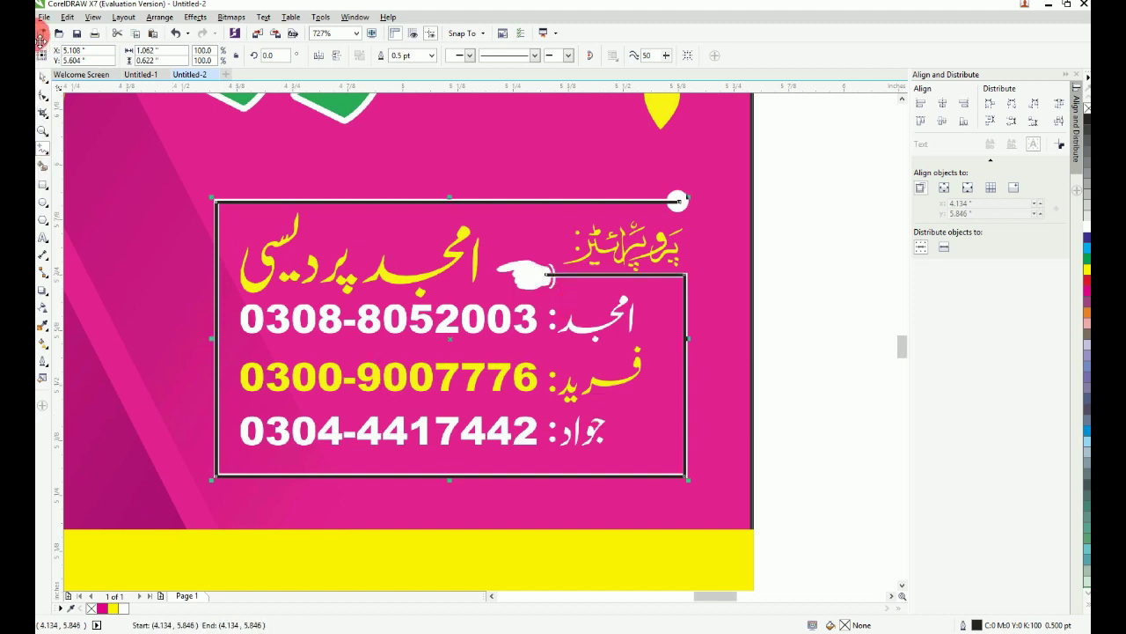
{"action": "left_click", "coordinate": [41, 77]}
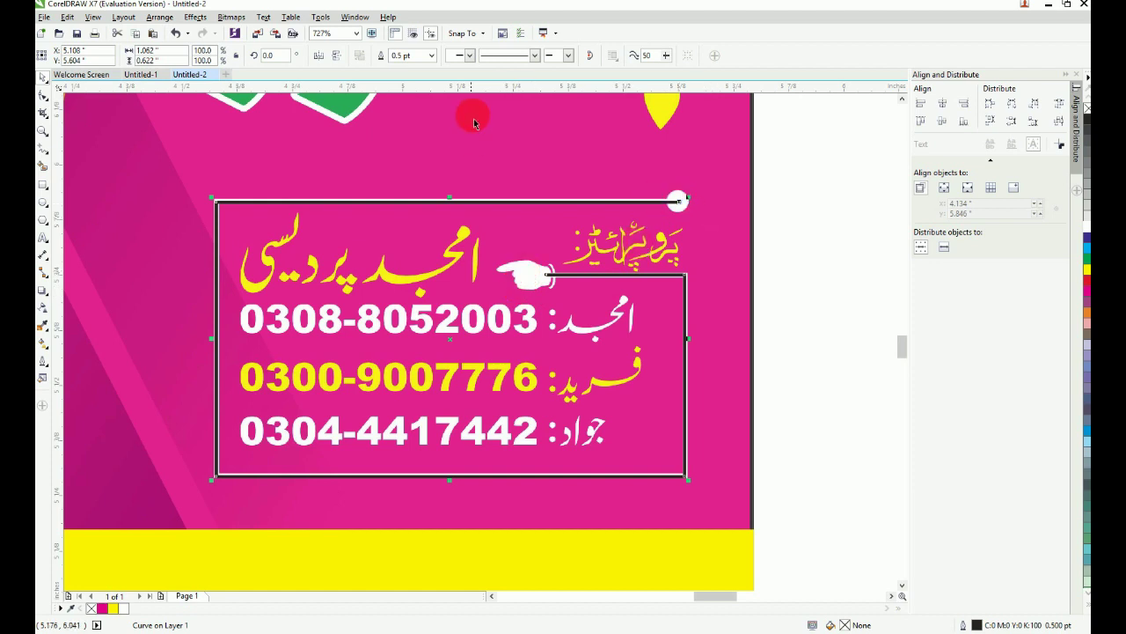
Step: Give the contact-box line a small round dot arrowhead at its start
{"action": "left_click", "coordinate": [466, 56]}
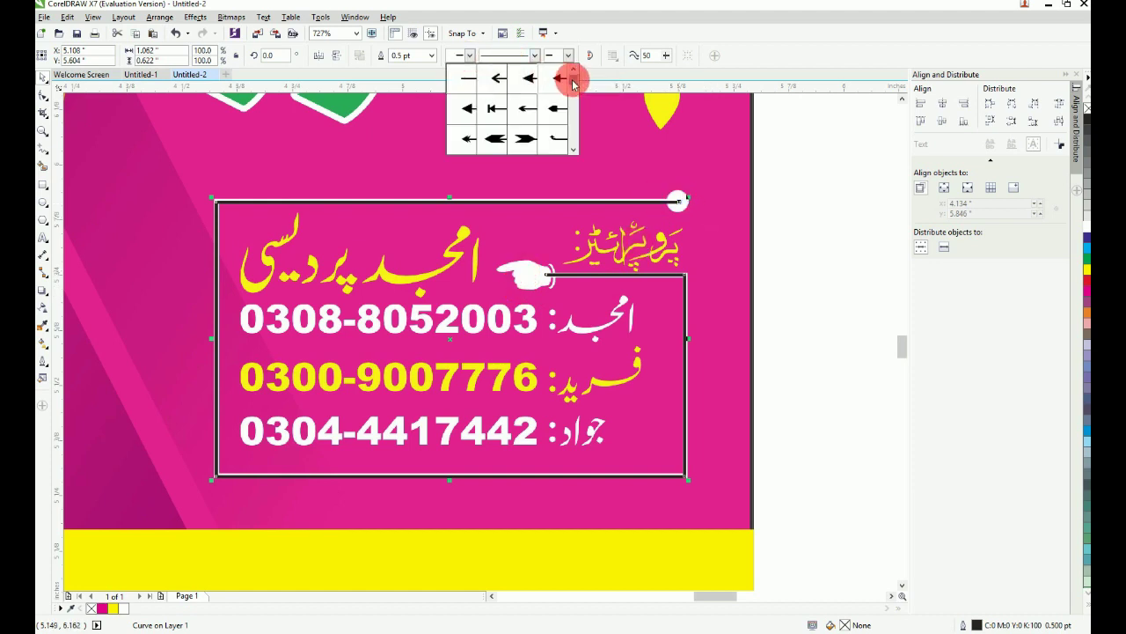
{"action": "left_click_drag", "start_coordinate": [574, 83], "coordinate": [577, 121]}
{"action": "left_click", "coordinate": [525, 80]}
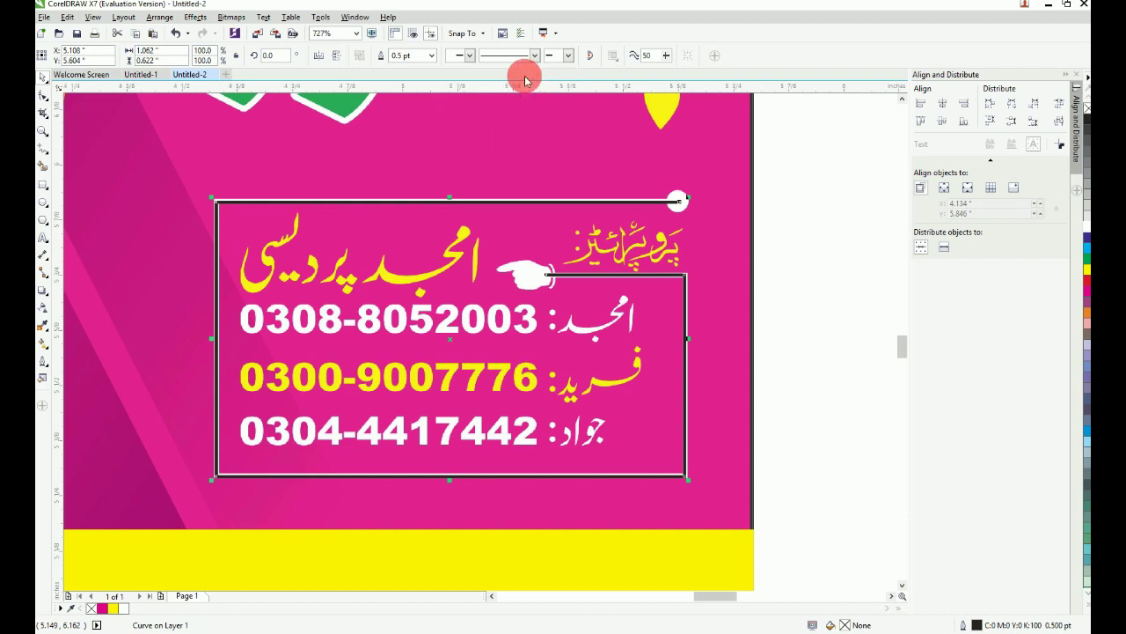
{"action": "left_click", "coordinate": [471, 56]}
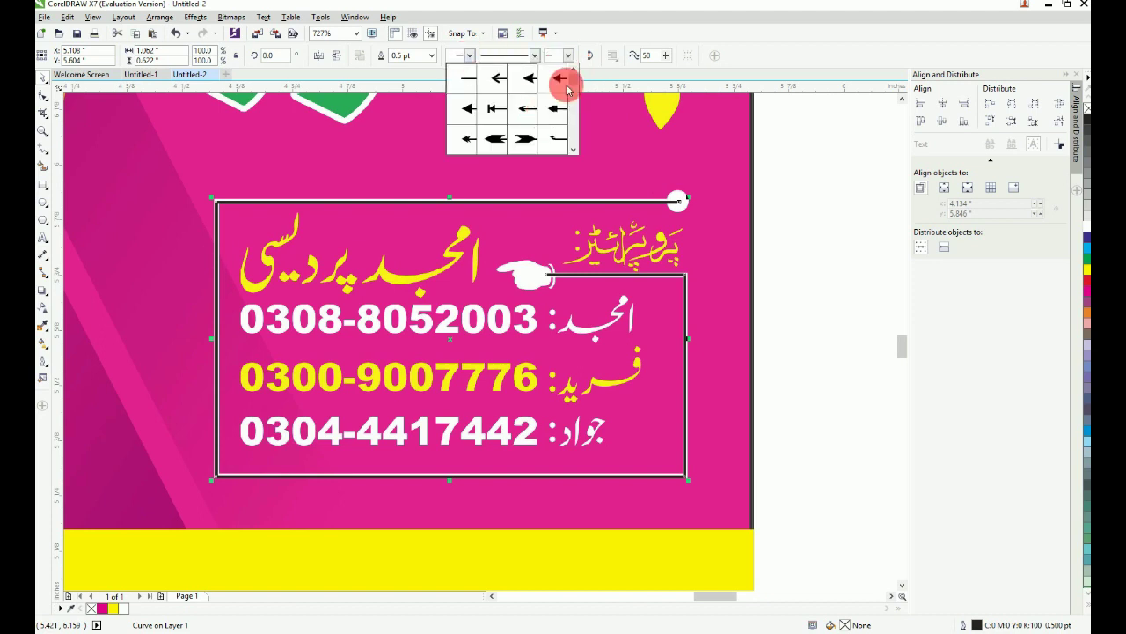
{"action": "left_click_drag", "start_coordinate": [572, 84], "coordinate": [575, 118]}
{"action": "left_click", "coordinate": [520, 115]}
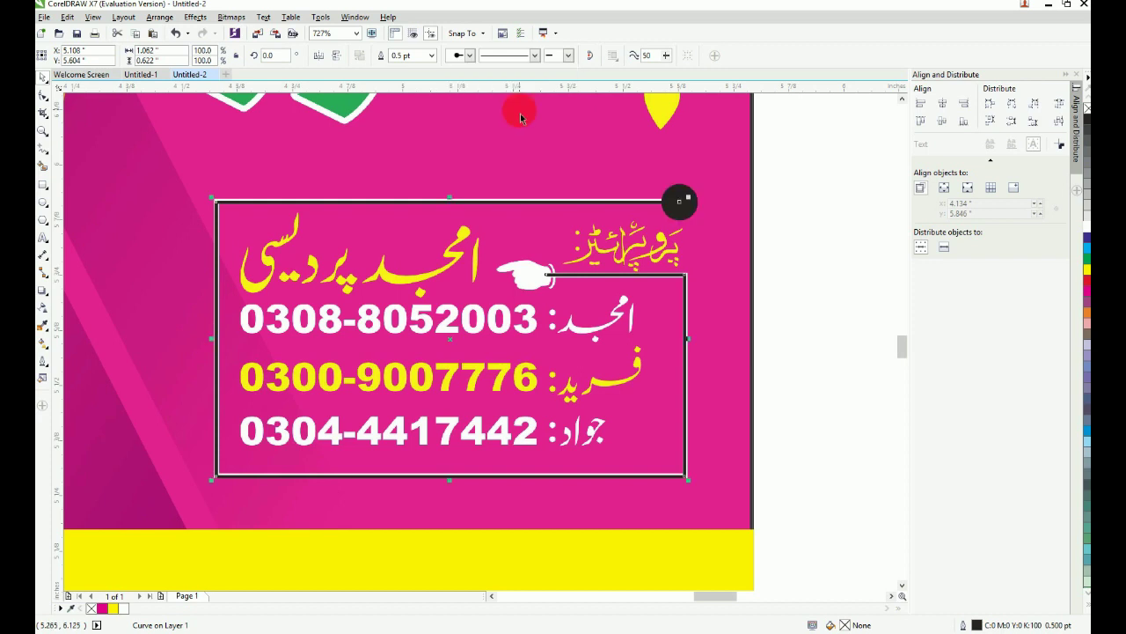
{"action": "left_click", "coordinate": [470, 54]}
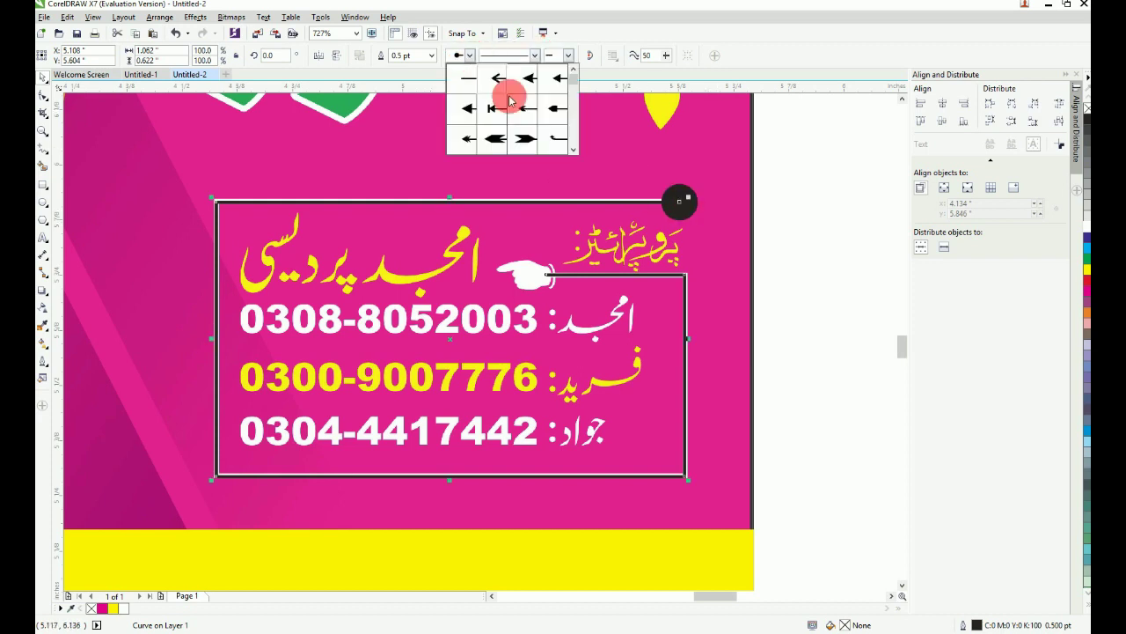
{"action": "left_click", "coordinate": [574, 149]}
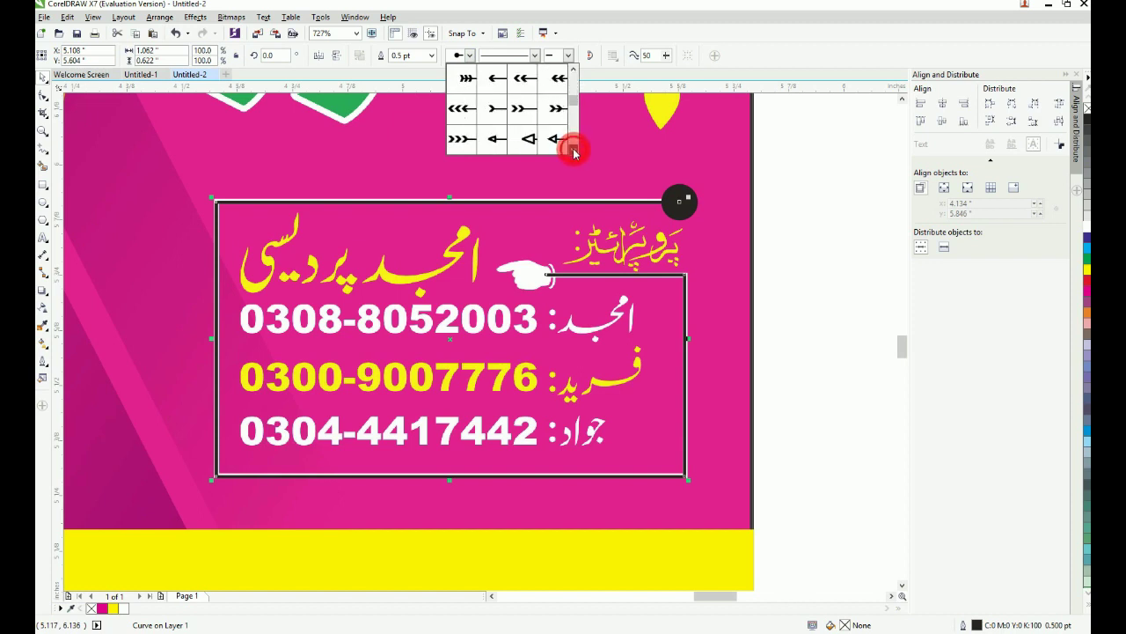
{"action": "left_click", "coordinate": [575, 151]}
{"action": "left_click", "coordinate": [575, 151]}
{"action": "left_click", "coordinate": [575, 151]}
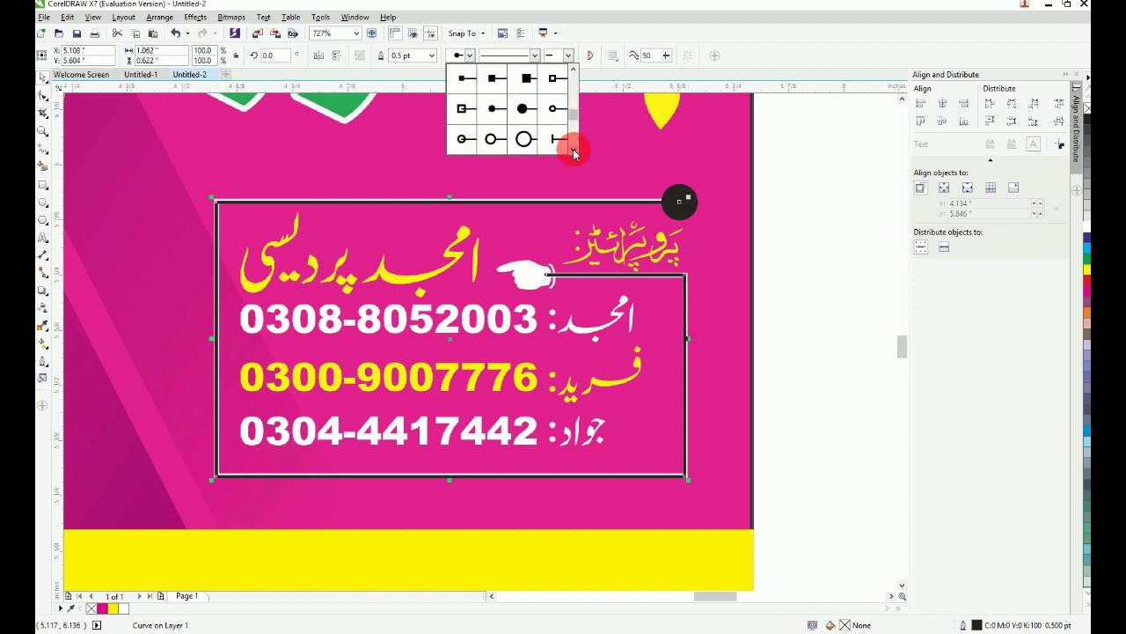
{"action": "left_click", "coordinate": [493, 109]}
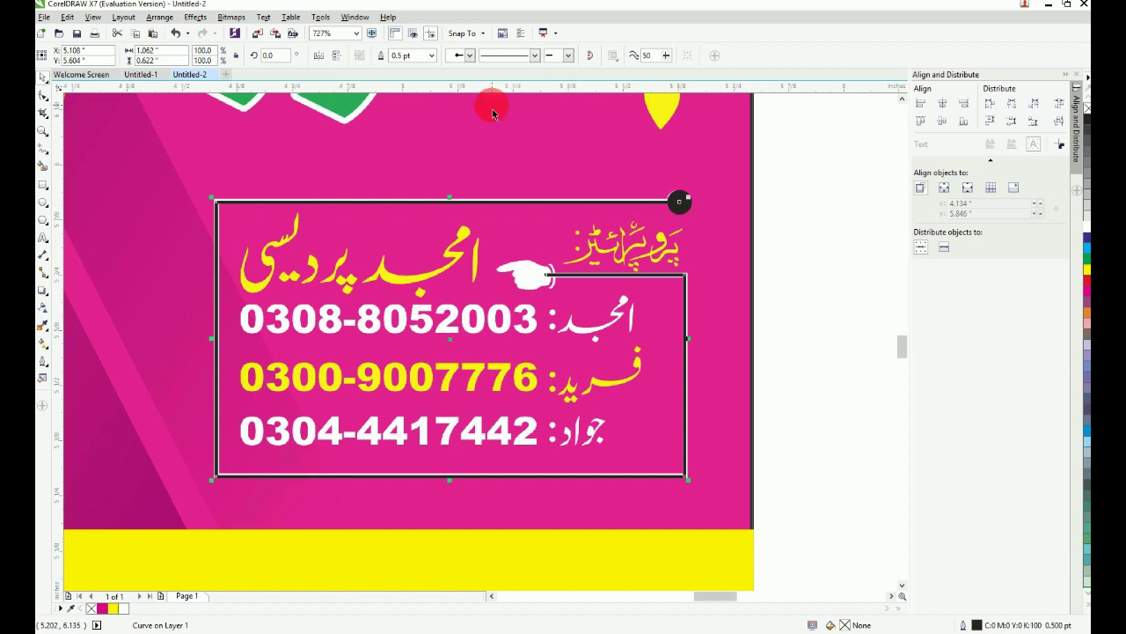
Step: End the contact-box line with a black pointing-hand arrowhead
{"action": "left_click", "coordinate": [464, 55]}
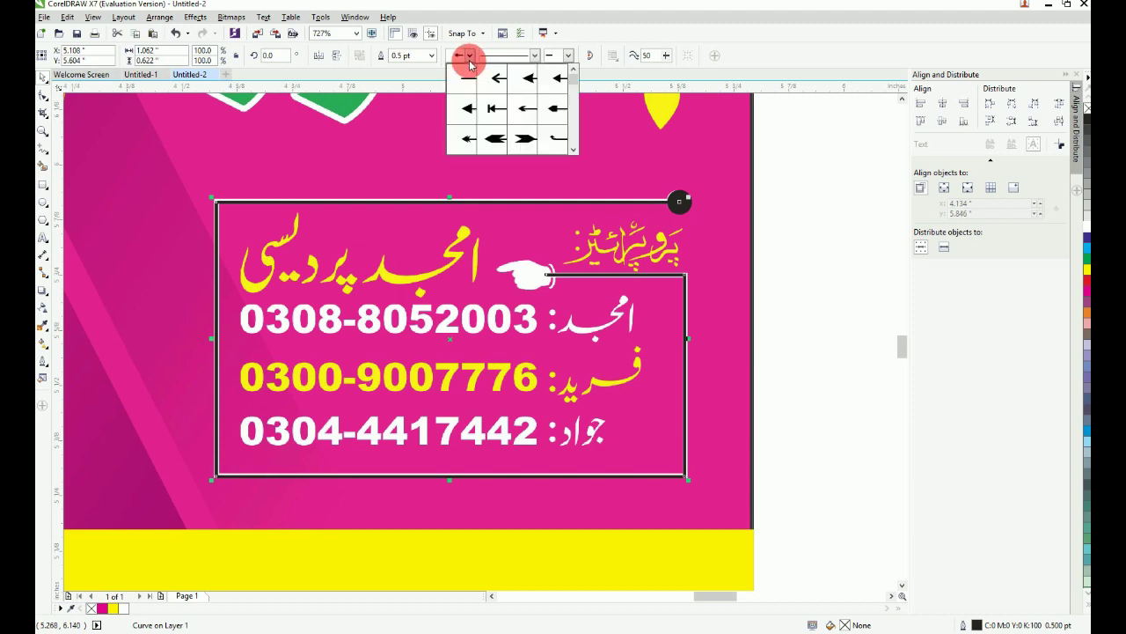
{"action": "left_click", "coordinate": [570, 59]}
{"action": "left_click", "coordinate": [569, 59]}
{"action": "left_click", "coordinate": [569, 59]}
{"action": "left_click", "coordinate": [570, 59]}
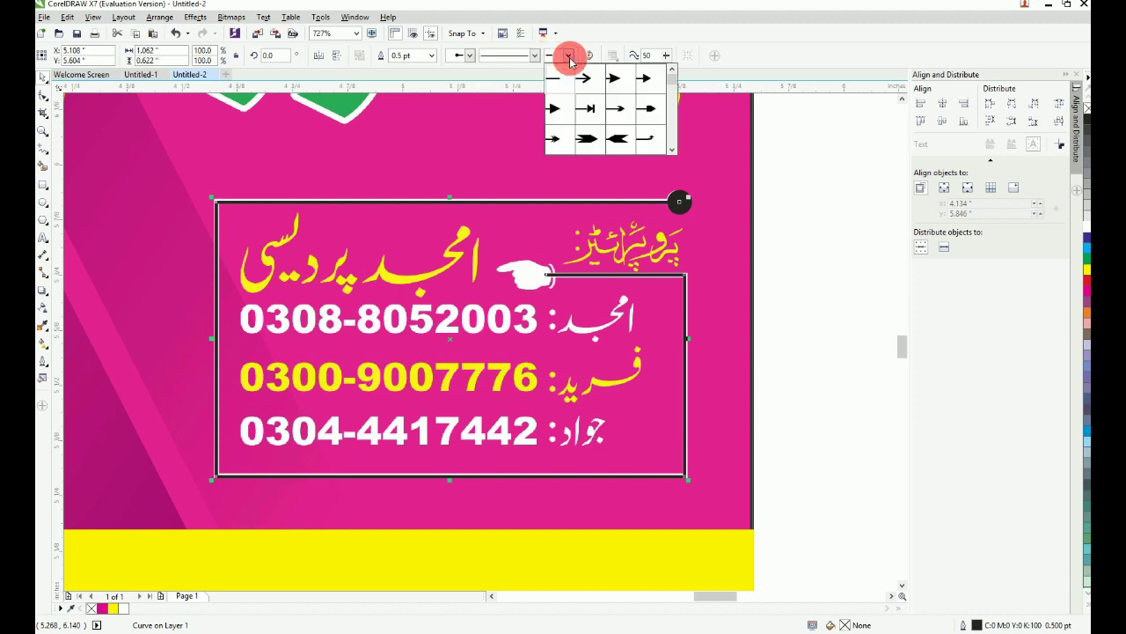
{"action": "left_click", "coordinate": [673, 151]}
{"action": "left_click", "coordinate": [673, 155]}
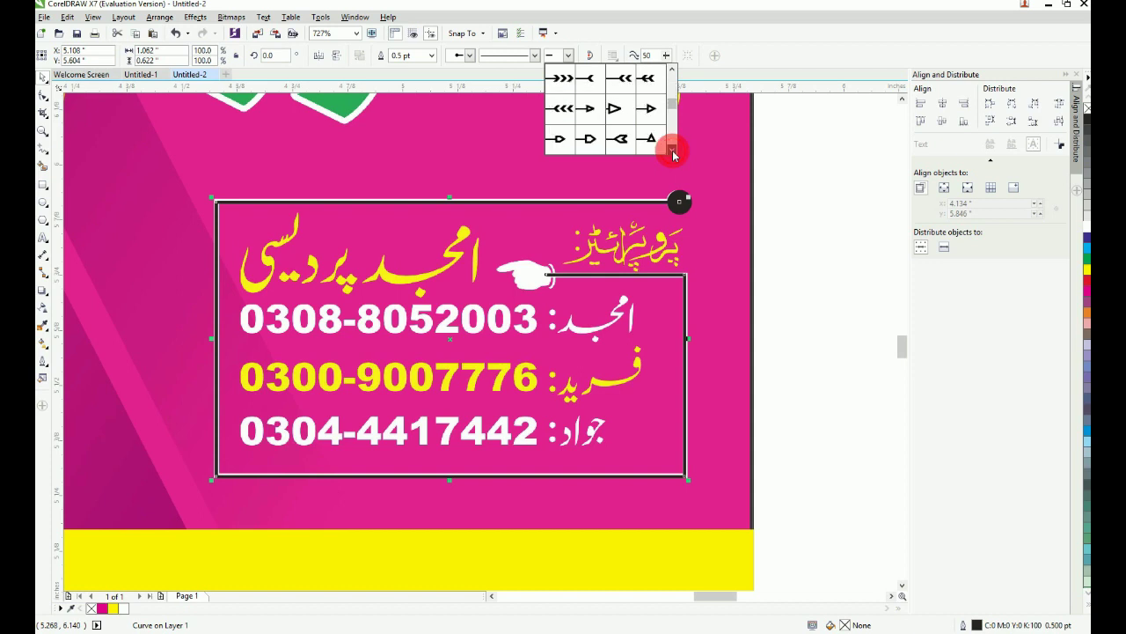
{"action": "left_click", "coordinate": [673, 154]}
{"action": "left_click", "coordinate": [673, 154]}
{"action": "left_click", "coordinate": [673, 154]}
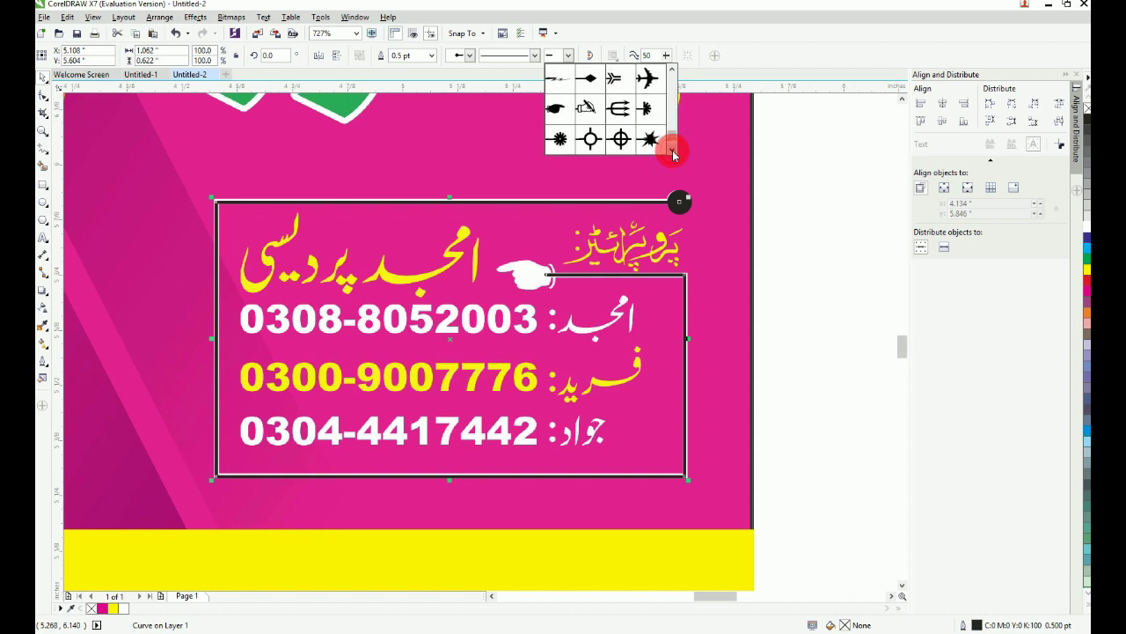
{"action": "left_click", "coordinate": [554, 110]}
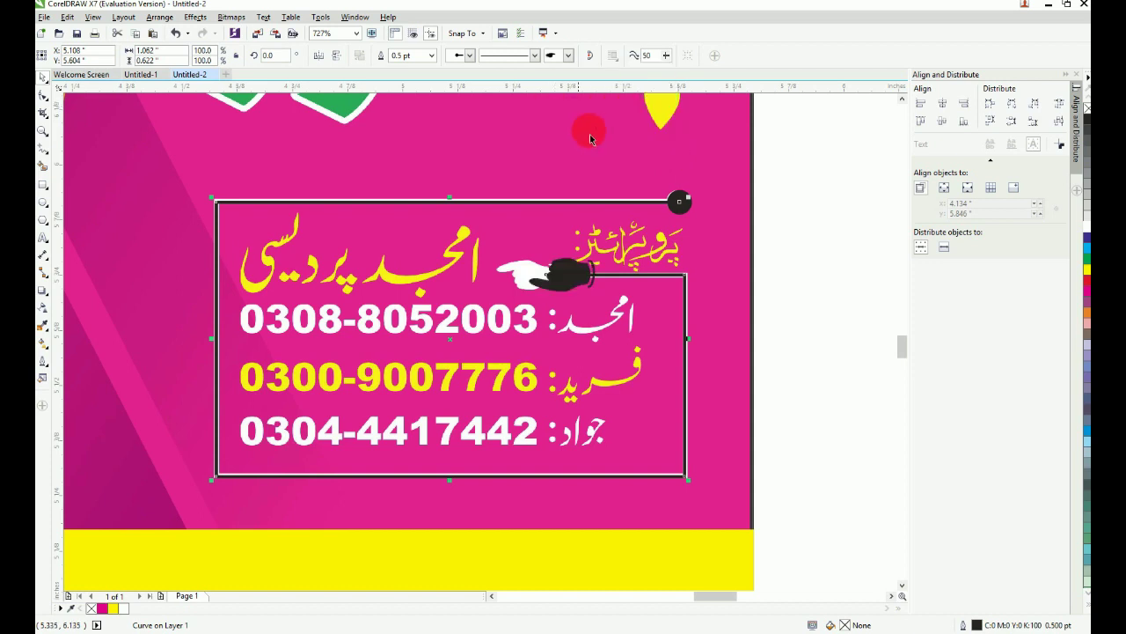
{"action": "left_click", "coordinate": [570, 60]}
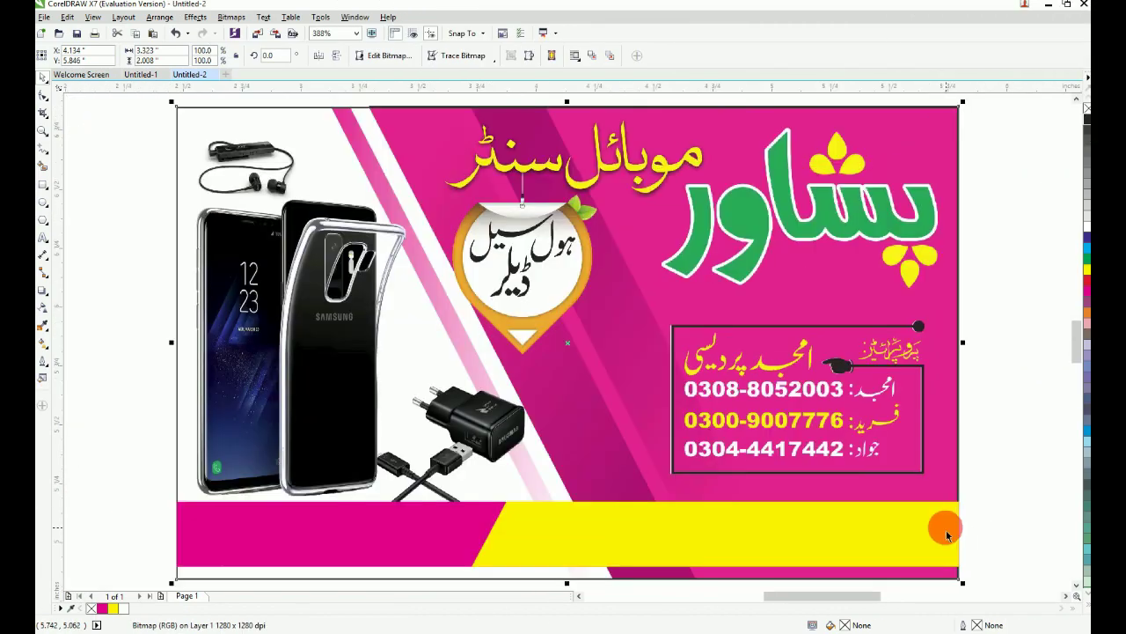
{"action": "left_click", "coordinate": [271, 356]}
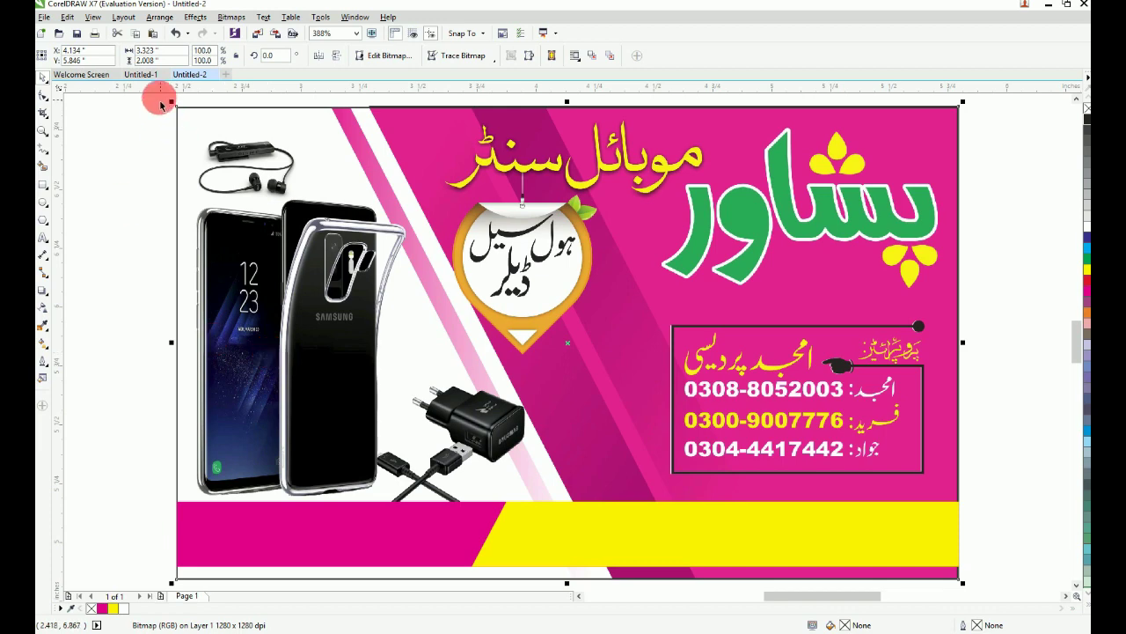
Step: In Untitled-1, select the red پشاور word together with its petals
{"action": "left_click", "coordinate": [148, 76]}
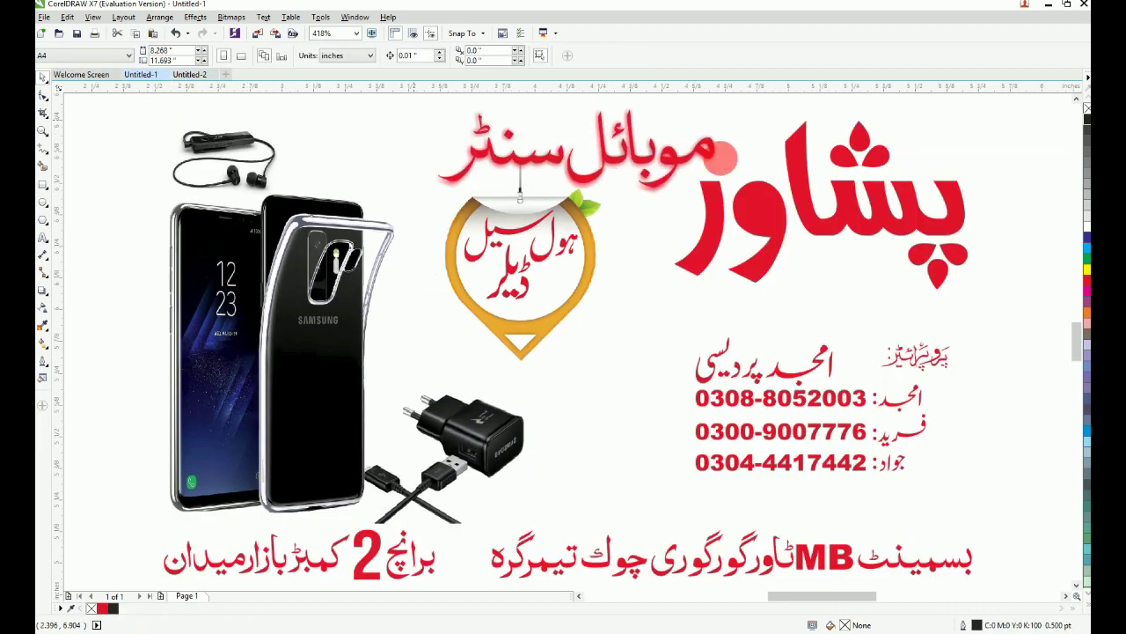
{"action": "left_click", "coordinate": [753, 204]}
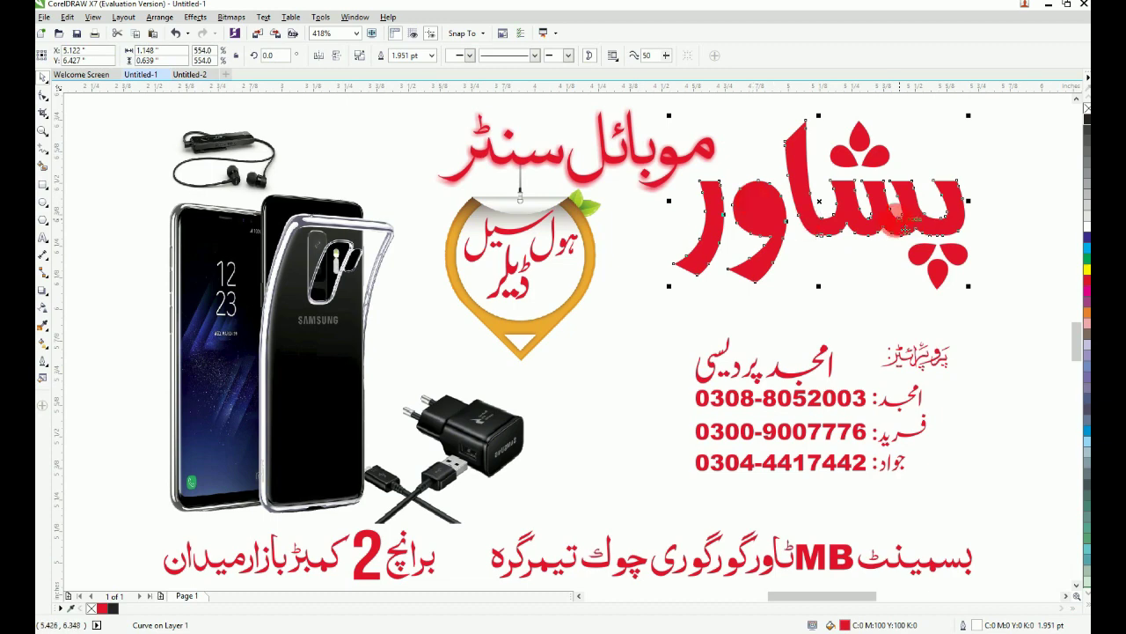
{"action": "scroll", "coordinate": [904, 228], "scroll_direction": "down", "scroll_amount": 1}
{"action": "key", "text": "F2"}
{"action": "left_click_drag", "start_coordinate": [732, 291], "coordinate": [1046, 118]}
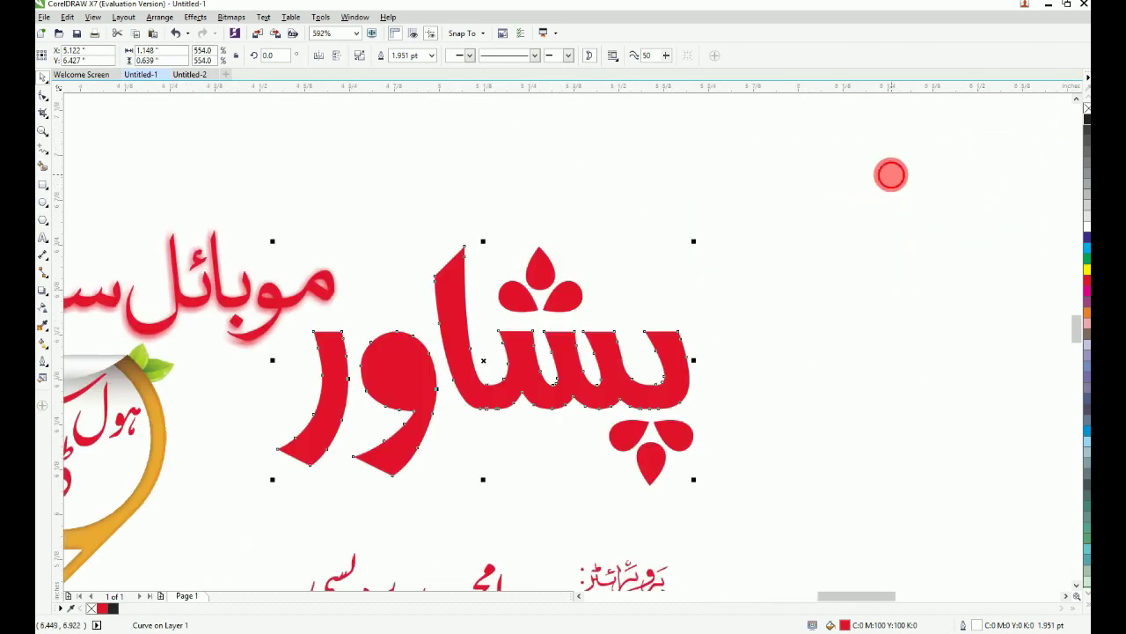
{"action": "left_click_drag", "start_coordinate": [891, 174], "coordinate": [270, 505]}
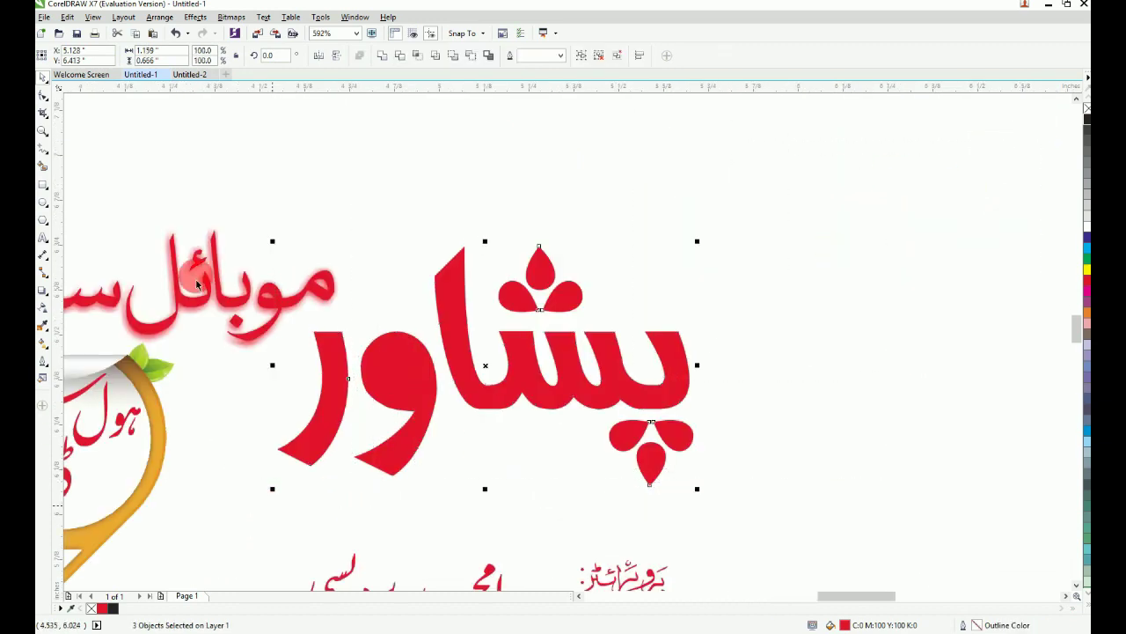
Step: Paste the red word into Untitled-2 without outline, positioned over the green word
{"action": "left_click", "coordinate": [187, 74]}
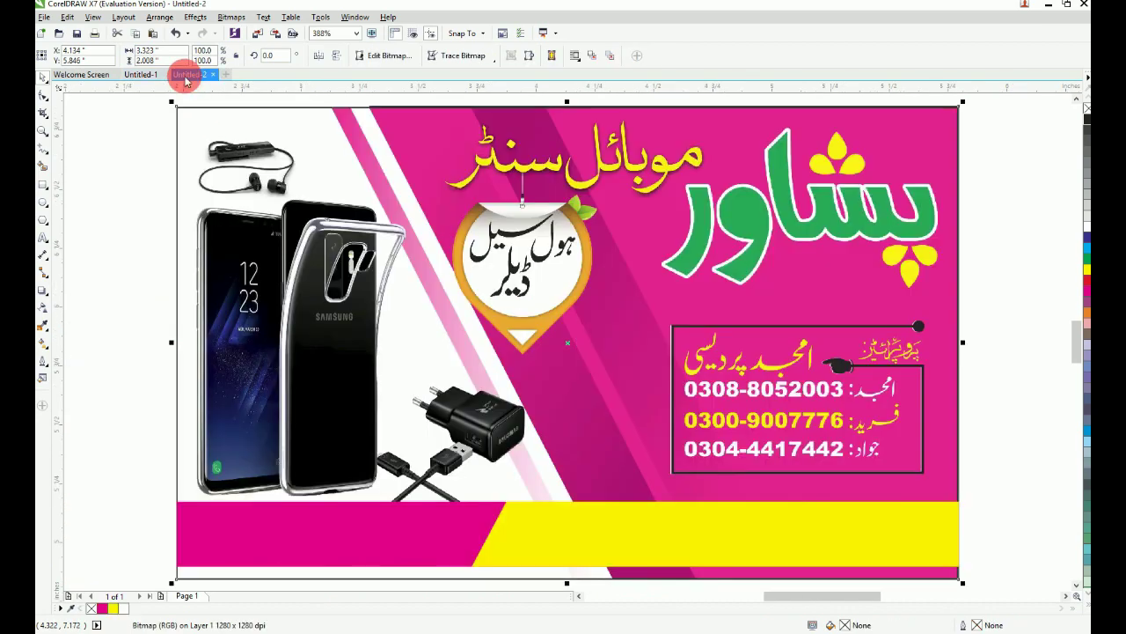
{"action": "key", "text": "ctrl+v"}
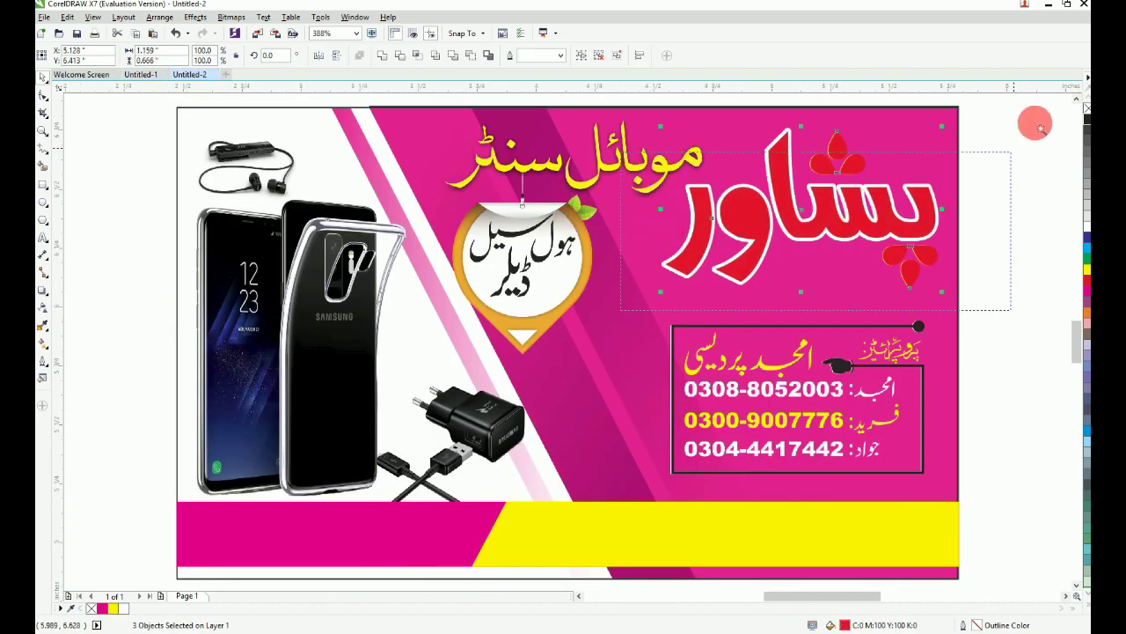
{"action": "key", "text": "shift+F2"}
{"action": "right_click", "coordinate": [91, 611]}
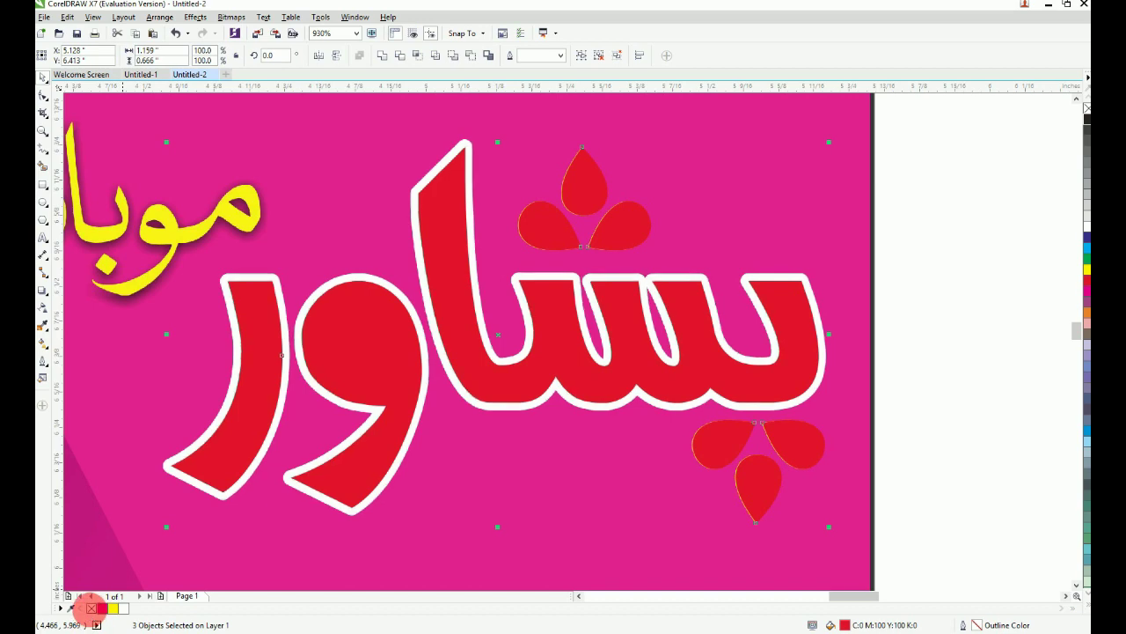
{"action": "left_click_drag", "start_coordinate": [475, 309], "coordinate": [623, 160]}
{"action": "key", "text": "ctrl+z"}
{"action": "scroll", "coordinate": [642, 296], "scroll_direction": "down", "scroll_amount": 1}
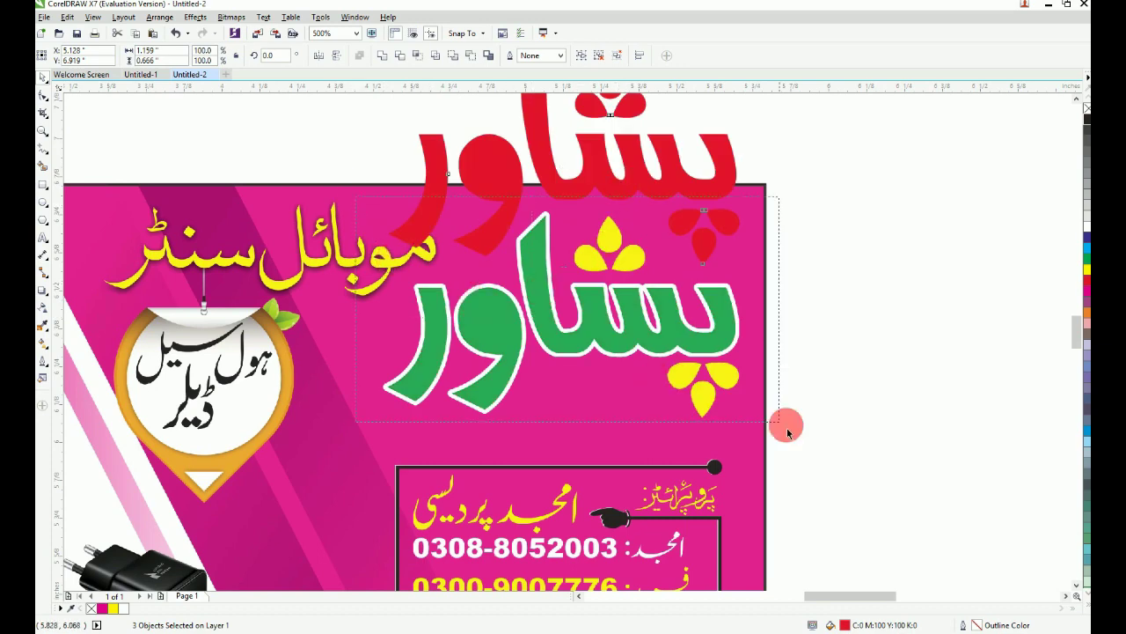
{"action": "left_click_drag", "start_coordinate": [787, 430], "coordinate": [788, 430]}
{"action": "key", "text": "ctrl+z"}
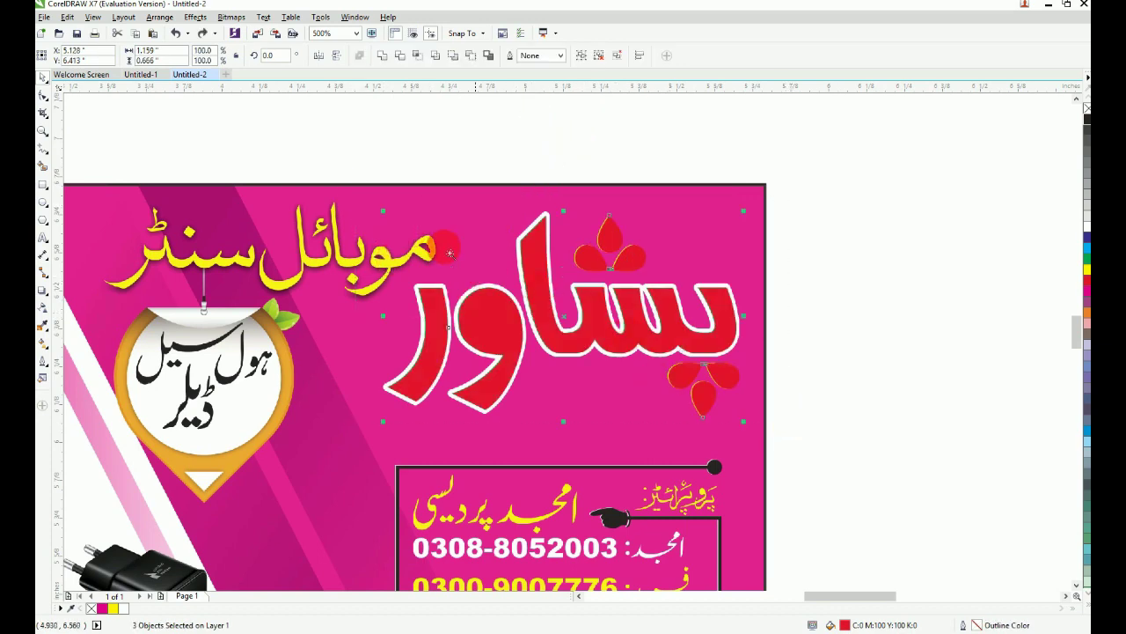
Step: Recolour the three red teardrop petals beneath the پشاور lettering yellow
{"action": "left_click", "coordinate": [852, 443]}
{"action": "scroll", "coordinate": [785, 430], "scroll_direction": "up", "scroll_amount": 1}
{"action": "left_click", "coordinate": [814, 471]}
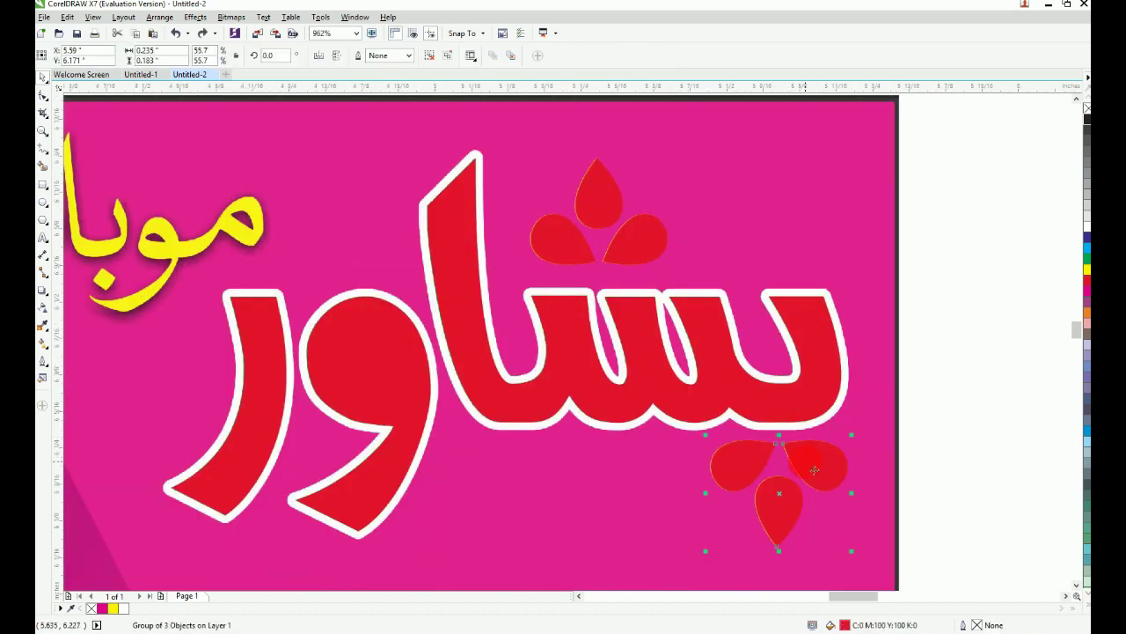
{"action": "key", "text": "F2"}
{"action": "left_click_drag", "start_coordinate": [430, 321], "coordinate": [759, 137]}
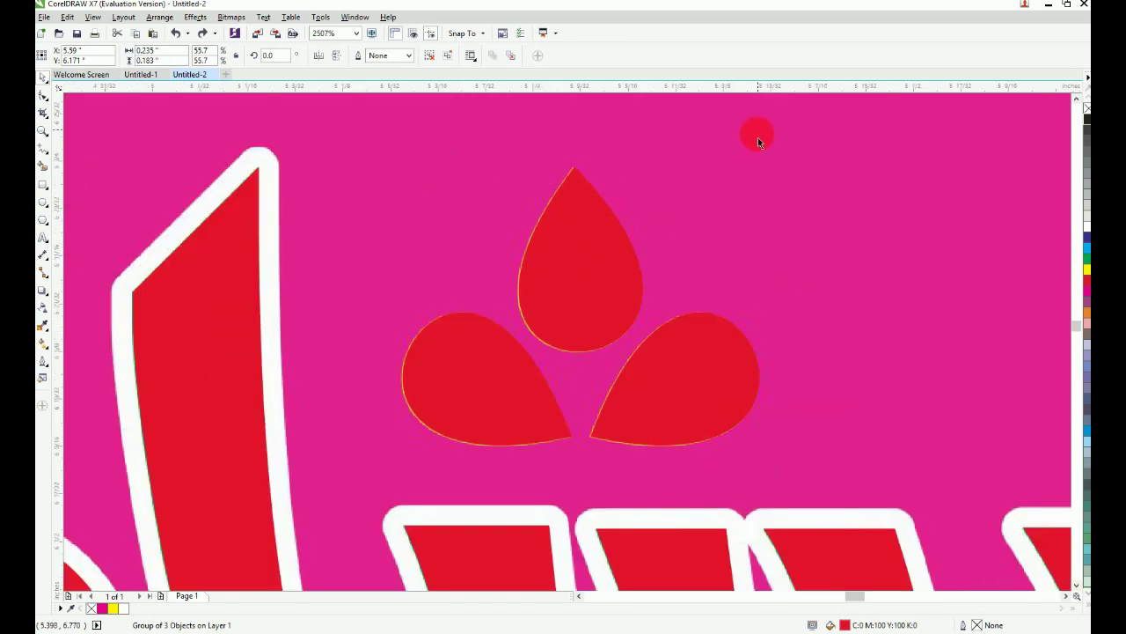
{"action": "key", "text": "F4"}
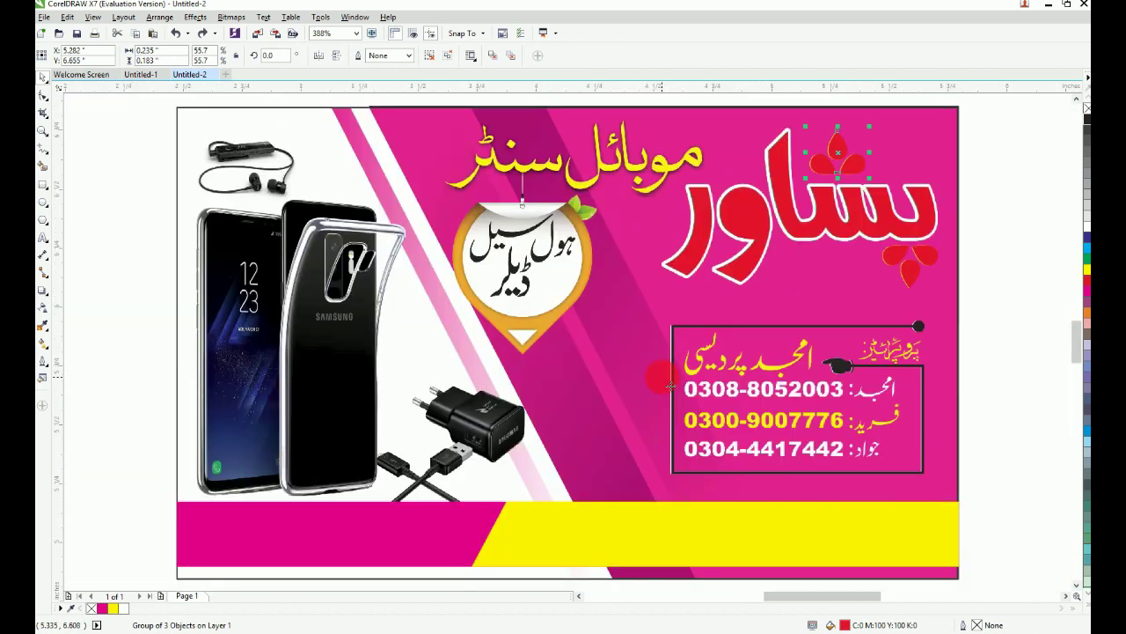
{"action": "left_click_drag", "start_coordinate": [648, 329], "coordinate": [983, 124]}
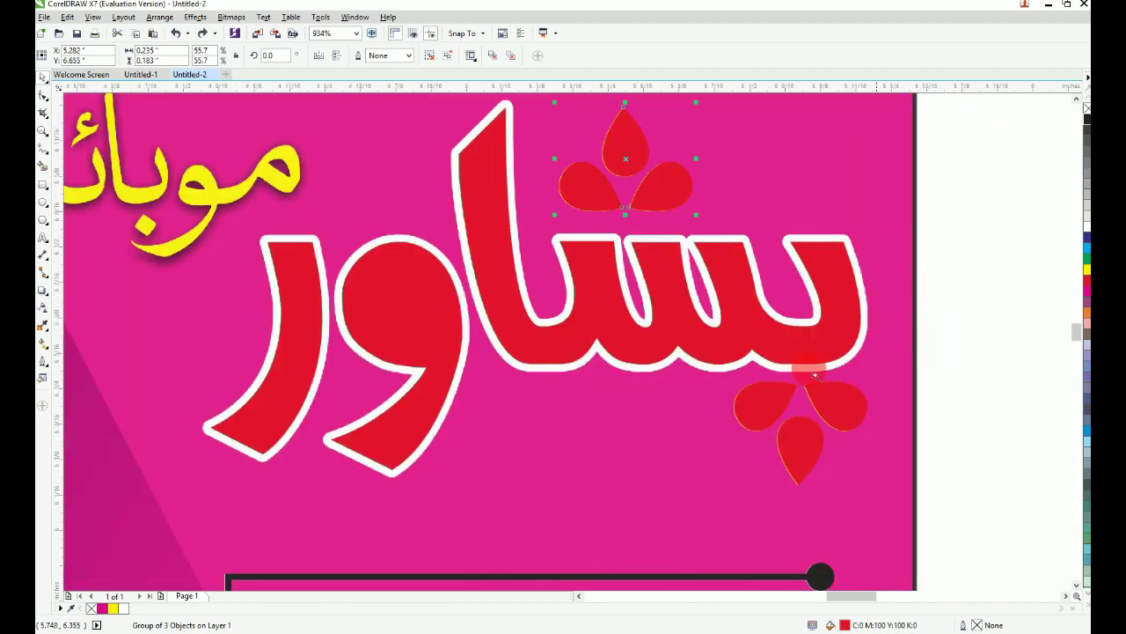
{"action": "key", "text": "F2"}
{"action": "left_click_drag", "start_coordinate": [522, 298], "coordinate": [975, 554]}
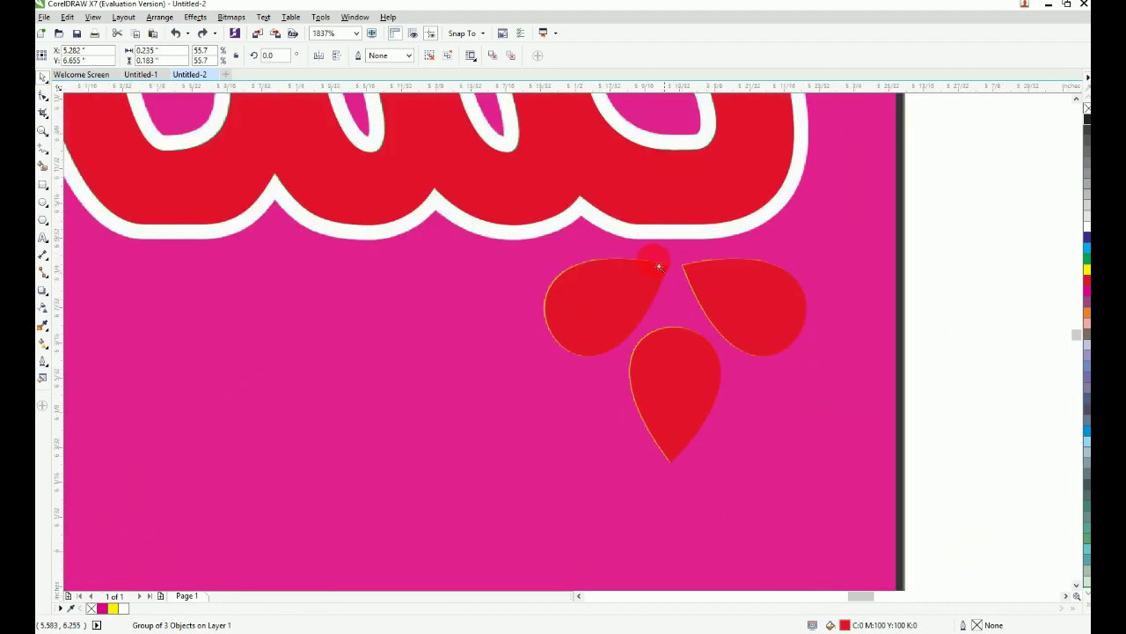
{"action": "left_click_drag", "start_coordinate": [598, 222], "coordinate": [909, 446]}
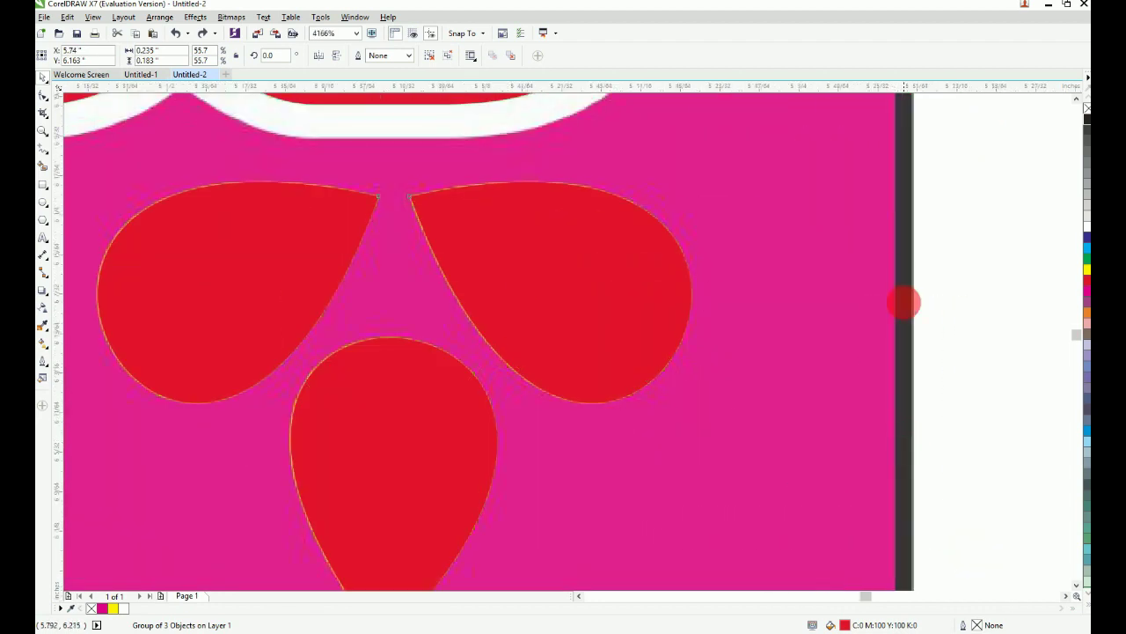
{"action": "key", "text": "ctrl+shift+z"}
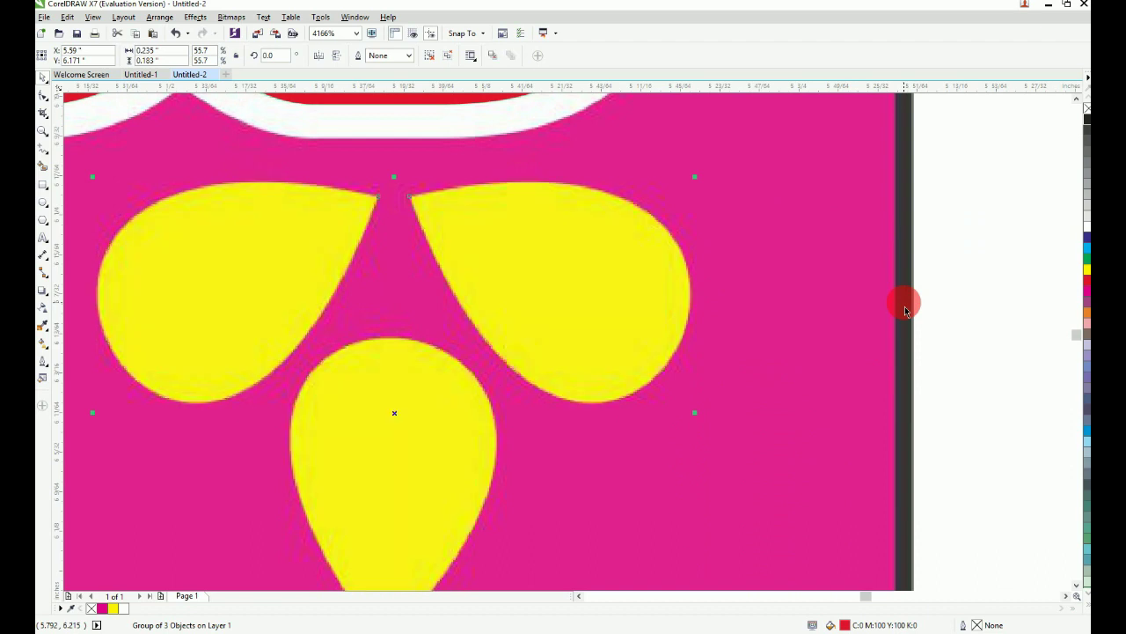
{"action": "key", "text": "Escape"}
Step: Draw a rectangle over the right yellow petal and convert it to curves
{"action": "left_click", "coordinate": [44, 186]}
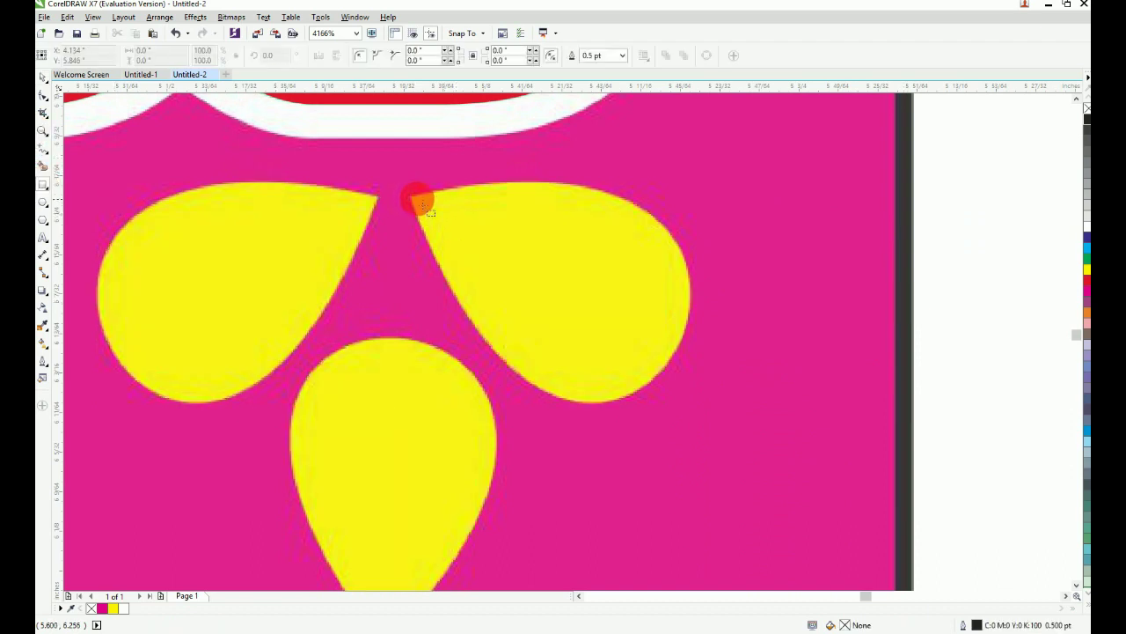
{"action": "left_click_drag", "start_coordinate": [407, 189], "coordinate": [709, 409]}
{"action": "key", "text": "ctrl+q"}
{"action": "key", "text": "F2"}
{"action": "left_click_drag", "start_coordinate": [367, 166], "coordinate": [860, 500]}
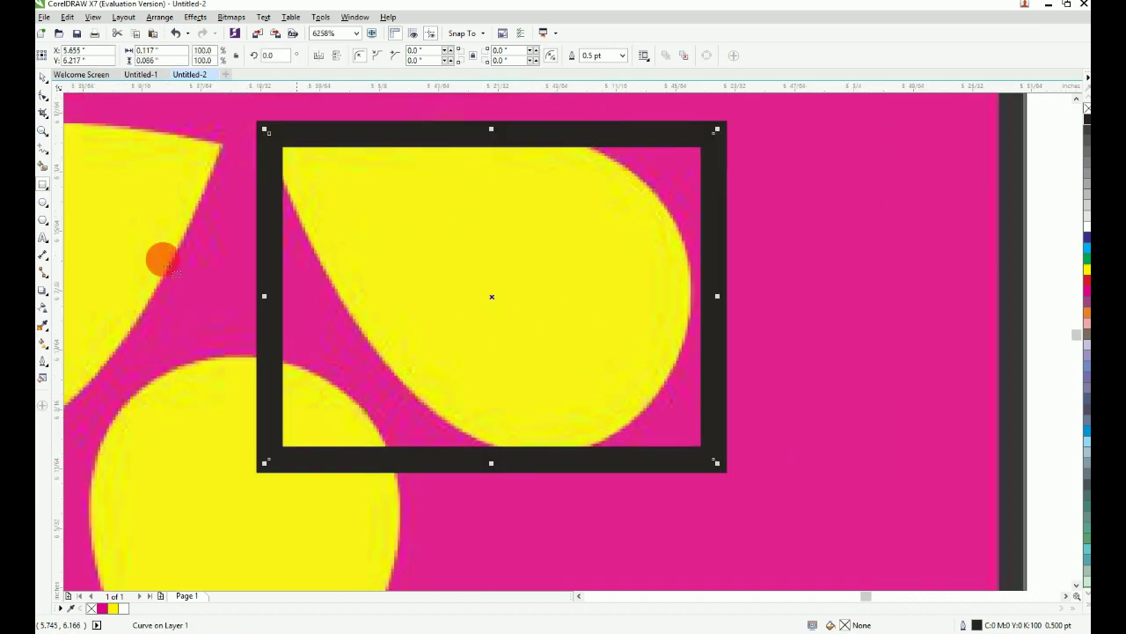
Step: Delete the rectangle's bottom-left corner node and bend the curve into a rounded teardrop
{"action": "left_click", "coordinate": [39, 99]}
{"action": "left_click_drag", "start_coordinate": [683, 475], "coordinate": [584, 528]}
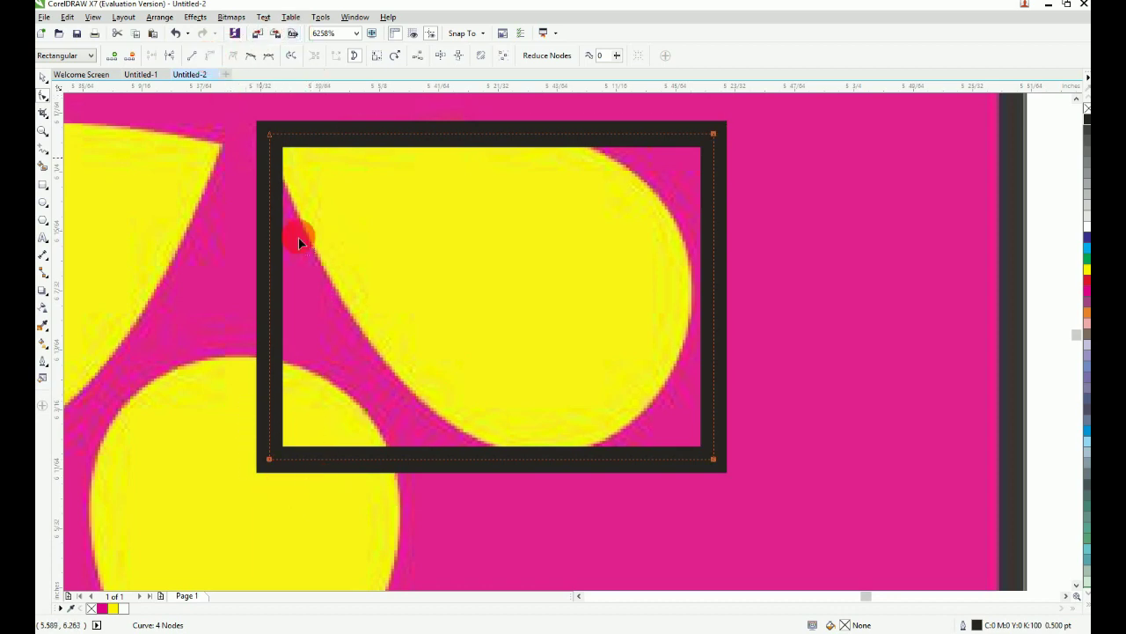
{"action": "left_click_drag", "start_coordinate": [209, 359], "coordinate": [301, 476]}
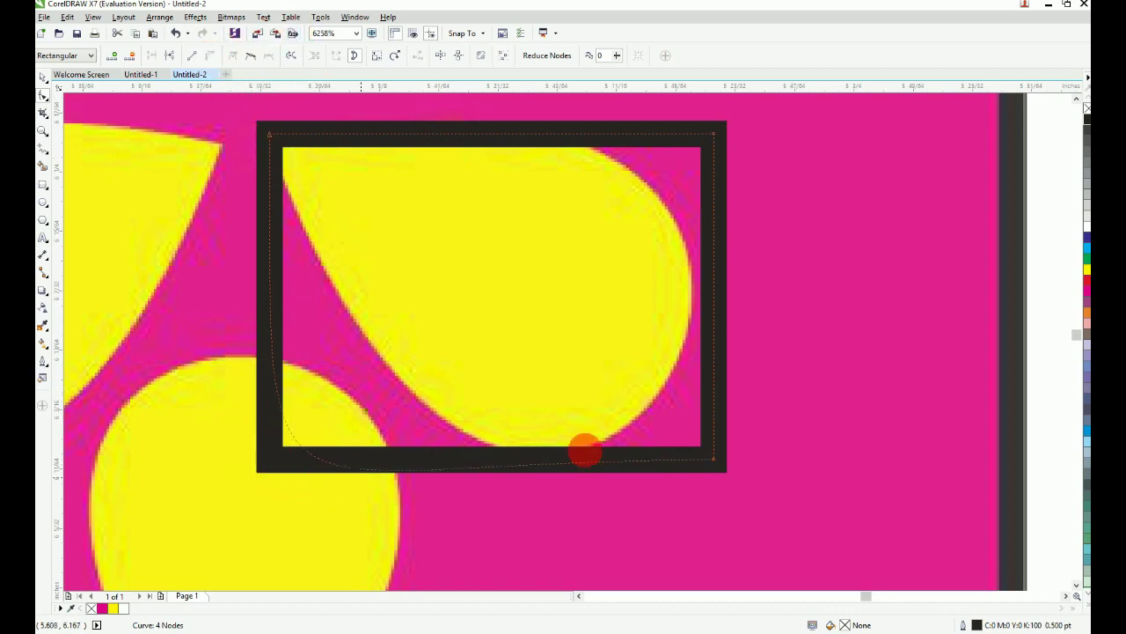
{"action": "key", "text": "Delete"}
{"action": "key", "text": "Delete"}
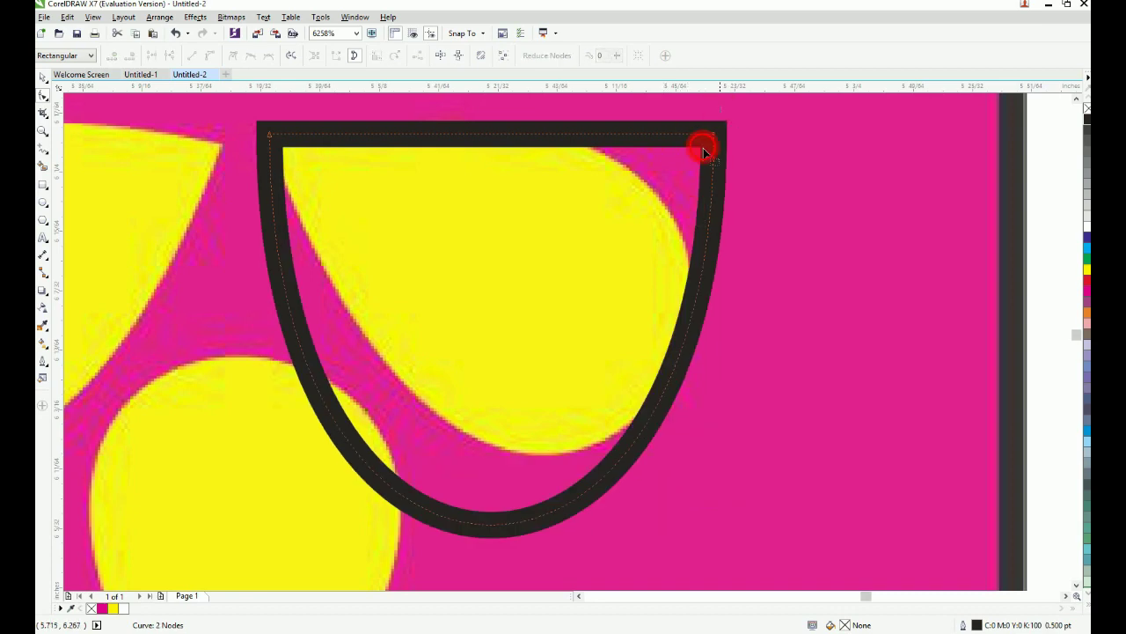
{"action": "left_click_drag", "start_coordinate": [703, 148], "coordinate": [669, 189]}
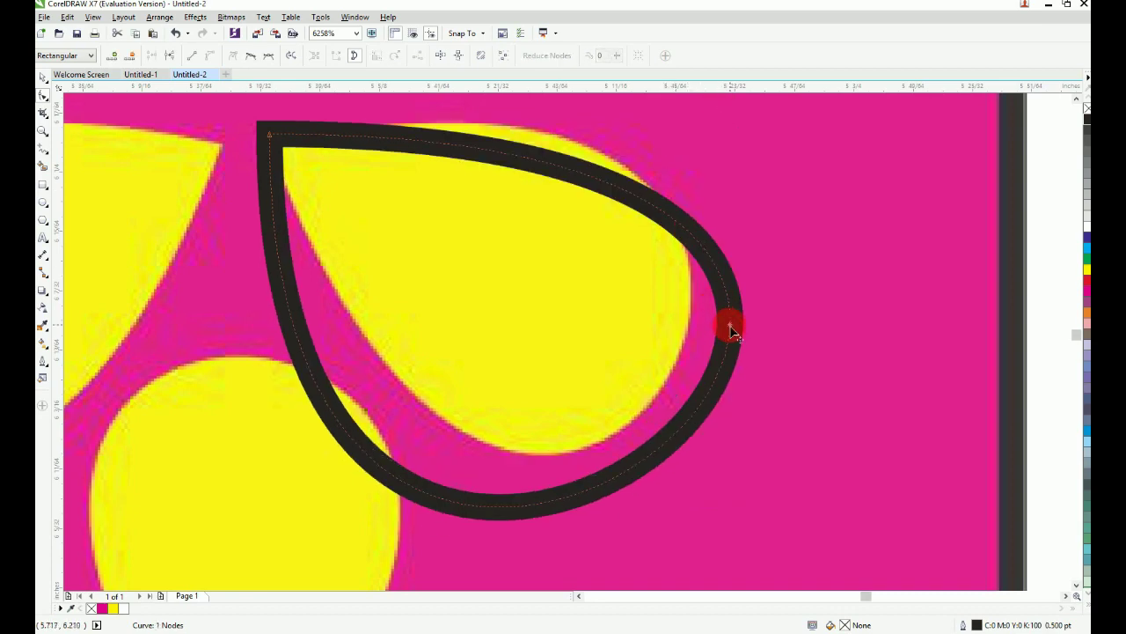
{"action": "left_click_drag", "start_coordinate": [729, 325], "coordinate": [675, 256]}
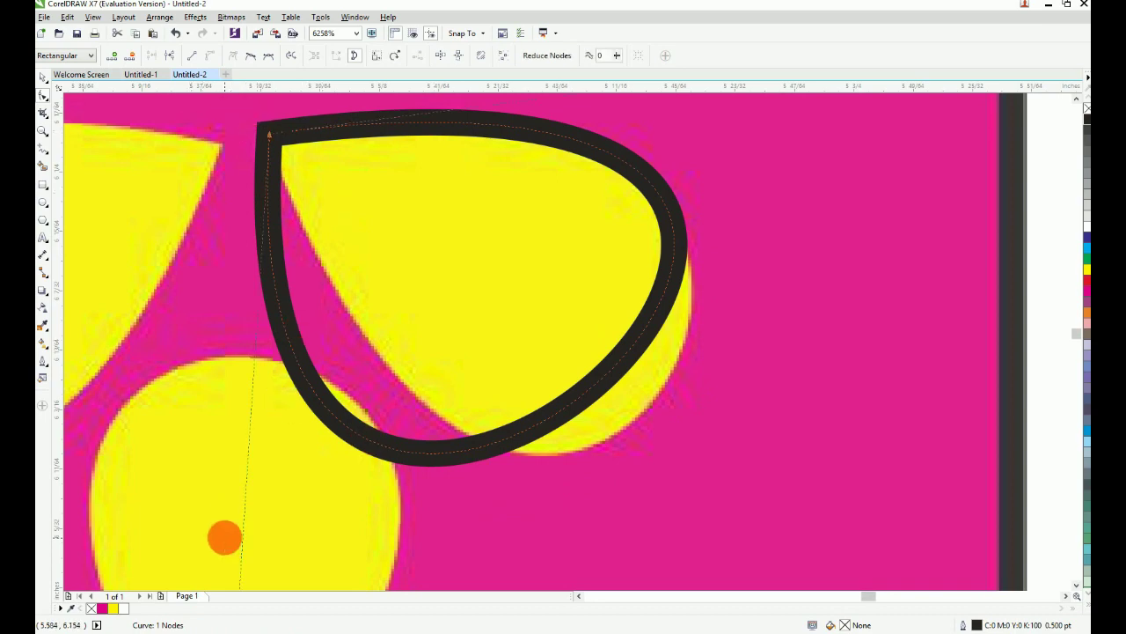
Step: Refine the teardrop outline so it closely follows the right petal
{"action": "scroll", "coordinate": [225, 537], "scroll_direction": "down", "scroll_amount": 2}
{"action": "scroll", "coordinate": [260, 490], "scroll_direction": "down", "scroll_amount": 1}
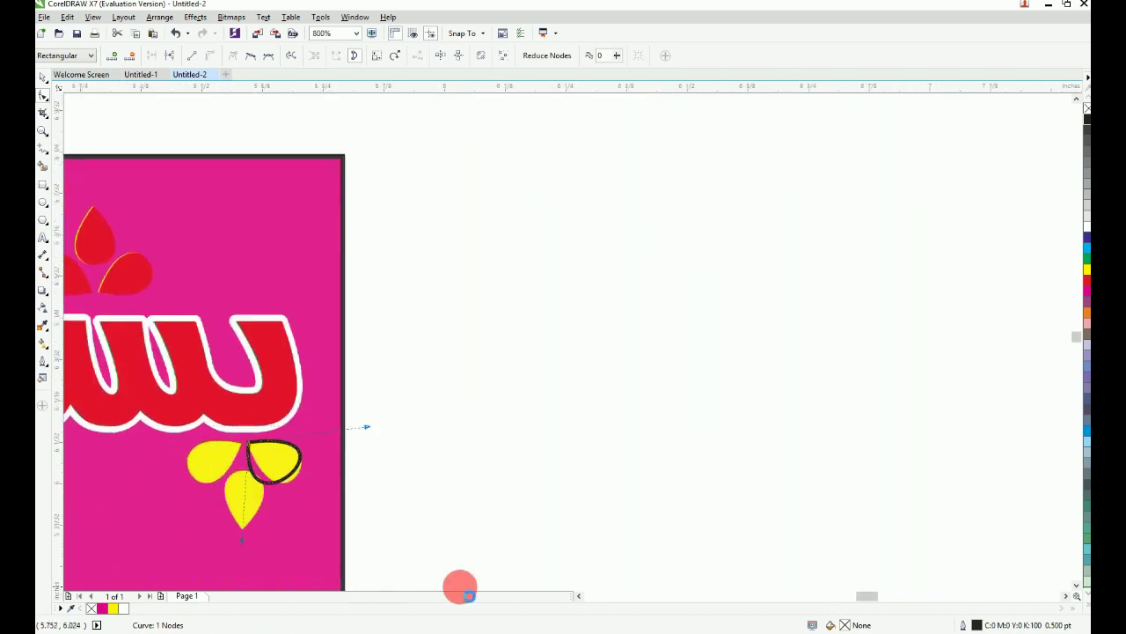
{"action": "scroll", "coordinate": [331, 451], "scroll_direction": "up", "scroll_amount": 2}
{"action": "left_click_drag", "start_coordinate": [413, 405], "coordinate": [514, 415]}
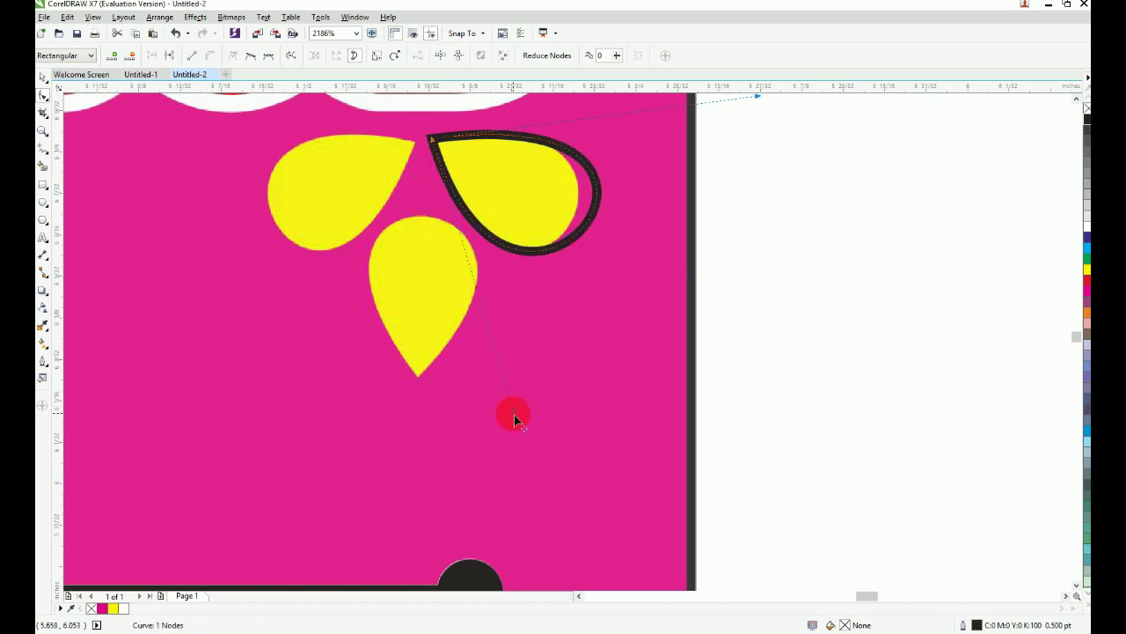
{"action": "scroll", "coordinate": [514, 415], "scroll_direction": "down", "scroll_amount": 2}
{"action": "scroll", "coordinate": [681, 228], "scroll_direction": "up", "scroll_amount": 2}
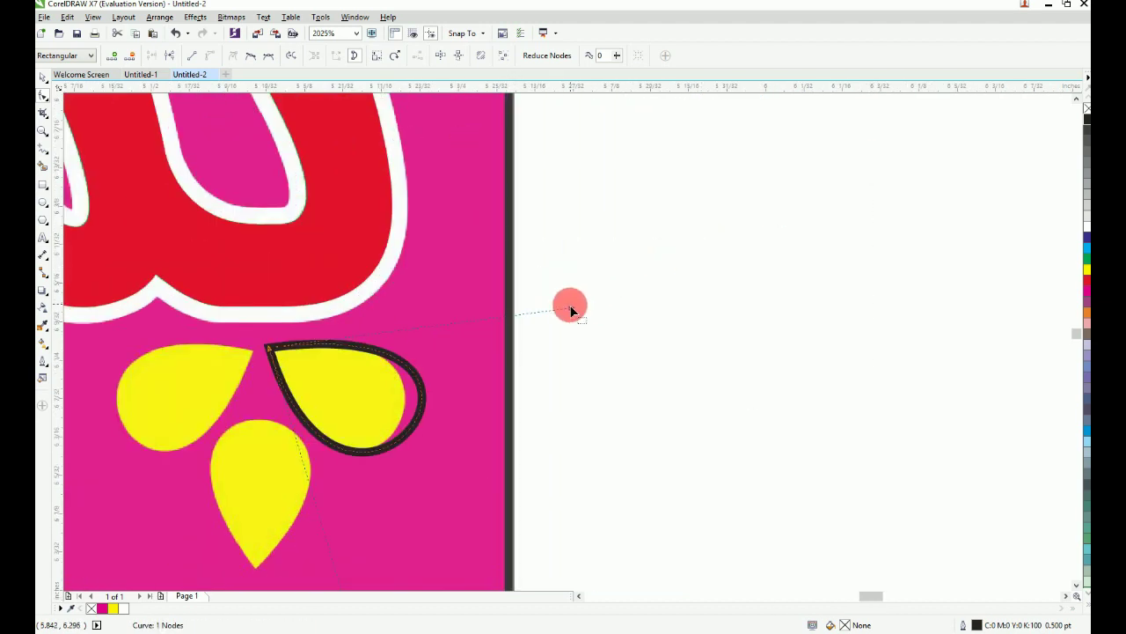
{"action": "left_click_drag", "start_coordinate": [563, 312], "coordinate": [531, 306]}
{"action": "scroll", "coordinate": [529, 302], "scroll_direction": "down", "scroll_amount": 2}
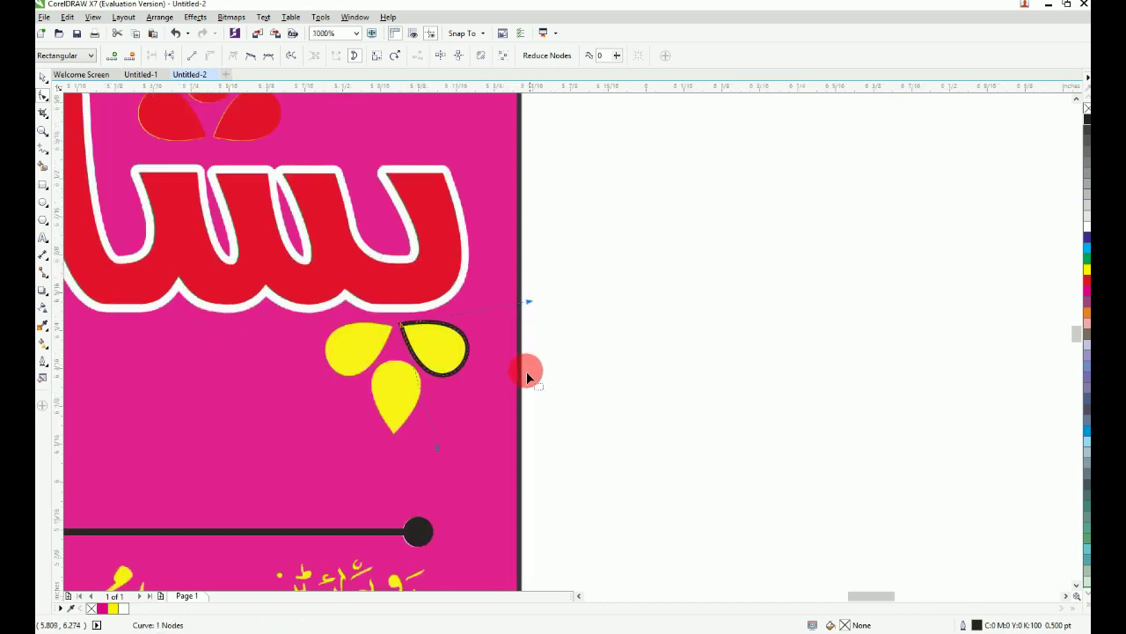
{"action": "left_click_drag", "start_coordinate": [353, 279], "coordinate": [608, 461]}
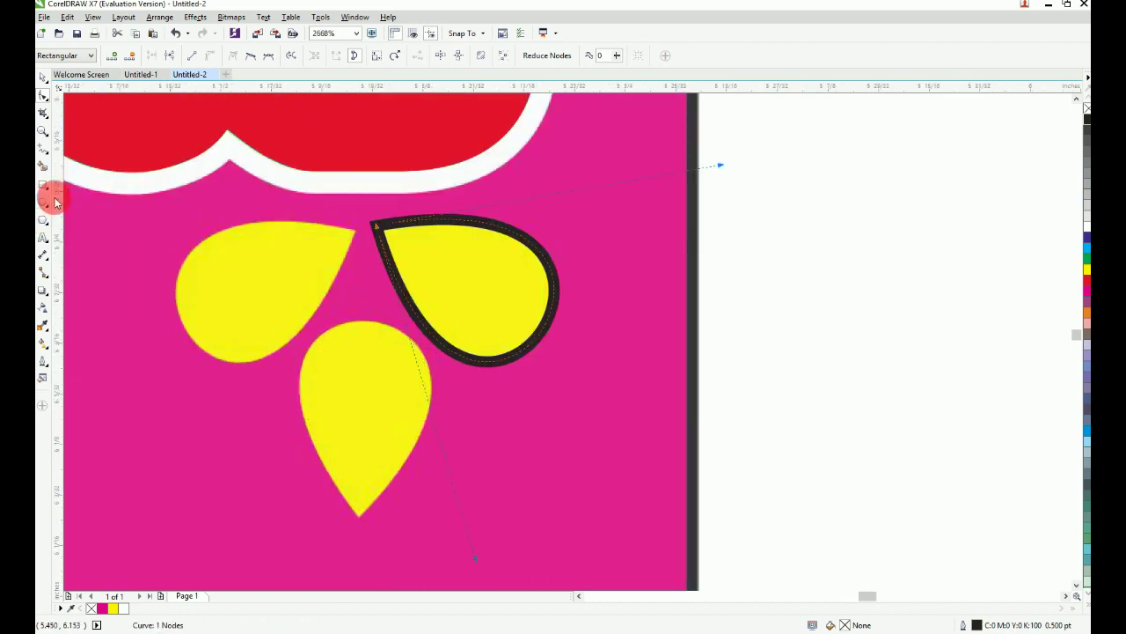
{"action": "left_click", "coordinate": [43, 78]}
Step: Mirror a copy of the outline onto the left petal, then delete both petal outlines
{"action": "key", "text": "F3"}
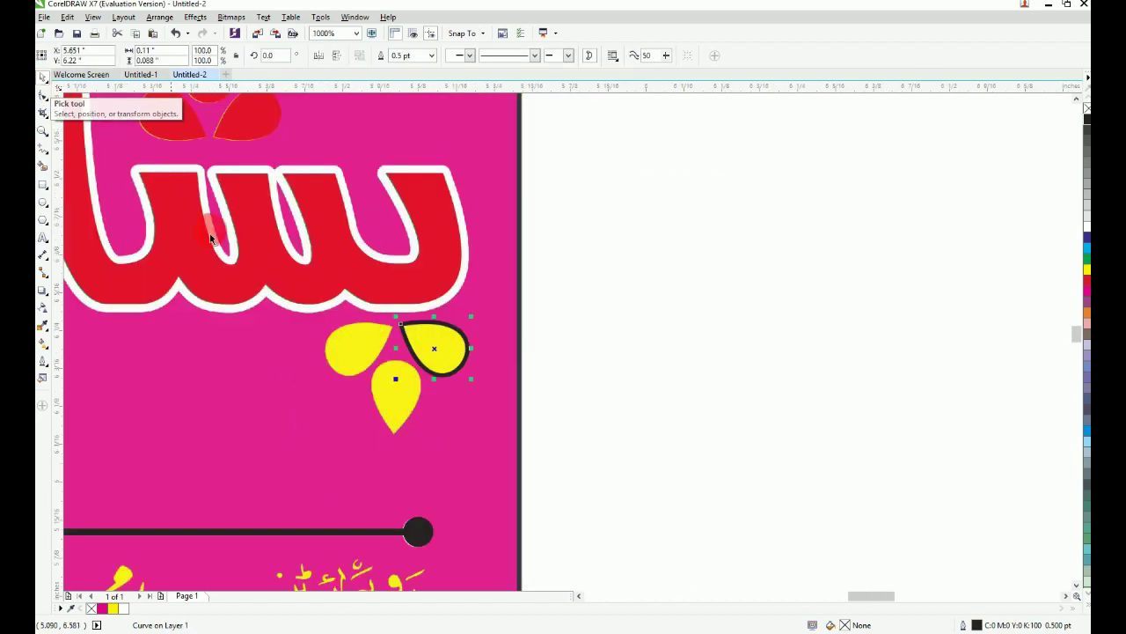
{"action": "left_click_drag", "start_coordinate": [374, 369], "coordinate": [538, 453]}
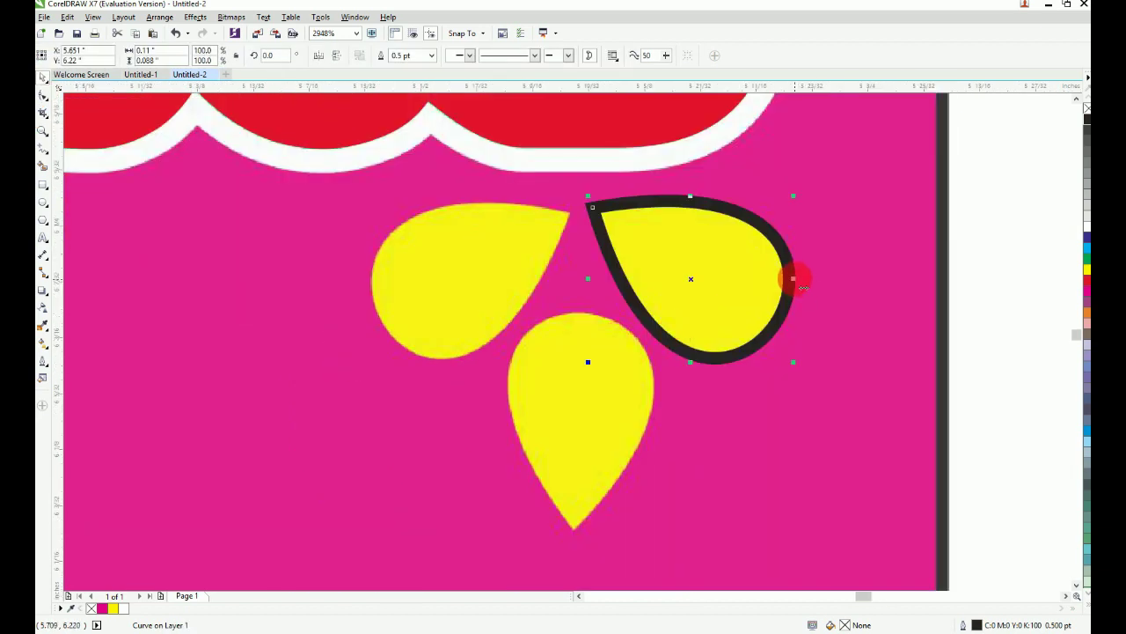
{"action": "left_click_drag", "start_coordinate": [796, 279], "coordinate": [548, 257]}
{"action": "right_click", "coordinate": [548, 269]}
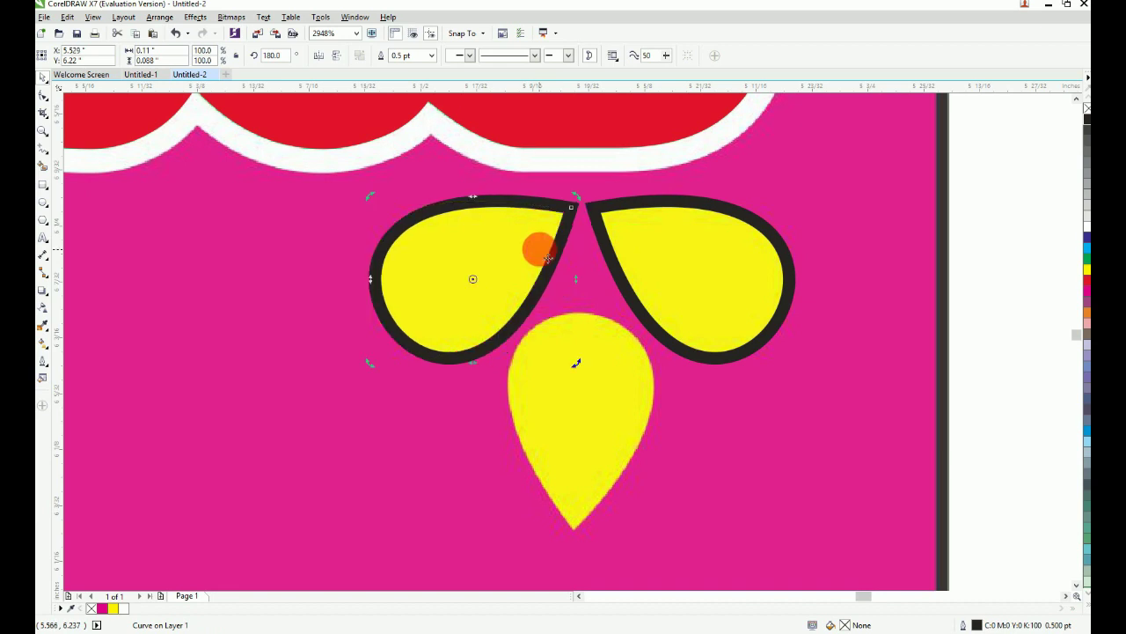
{"action": "scroll", "coordinate": [540, 250], "scroll_direction": "down", "scroll_amount": 1}
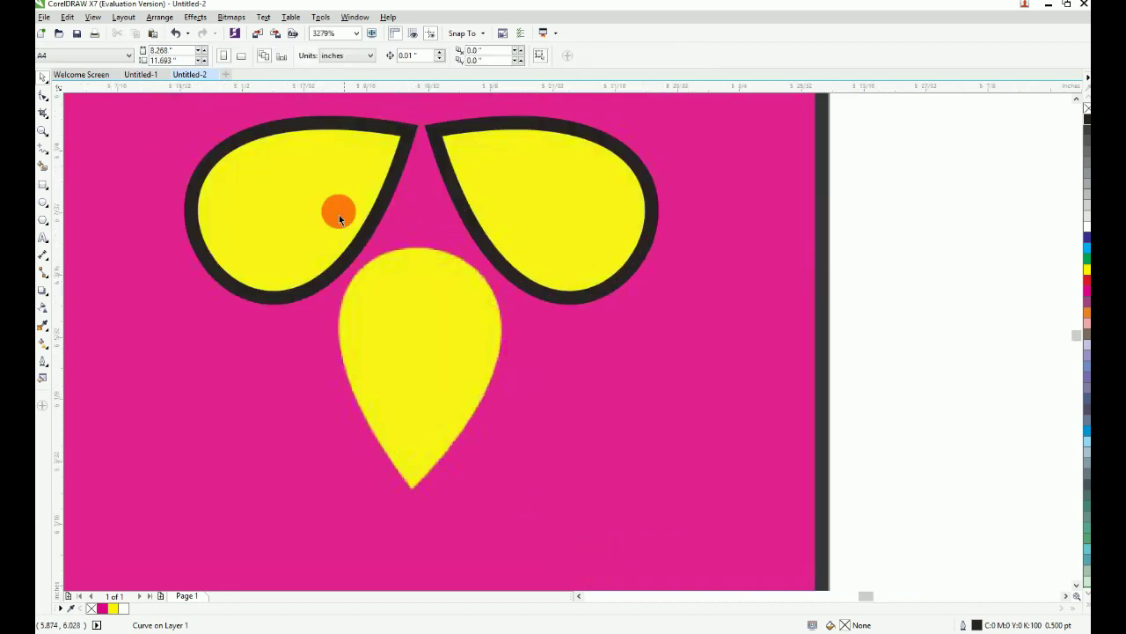
{"action": "key", "text": "Delete"}
{"action": "left_click", "coordinate": [476, 227]}
{"action": "key", "text": "Delete"}
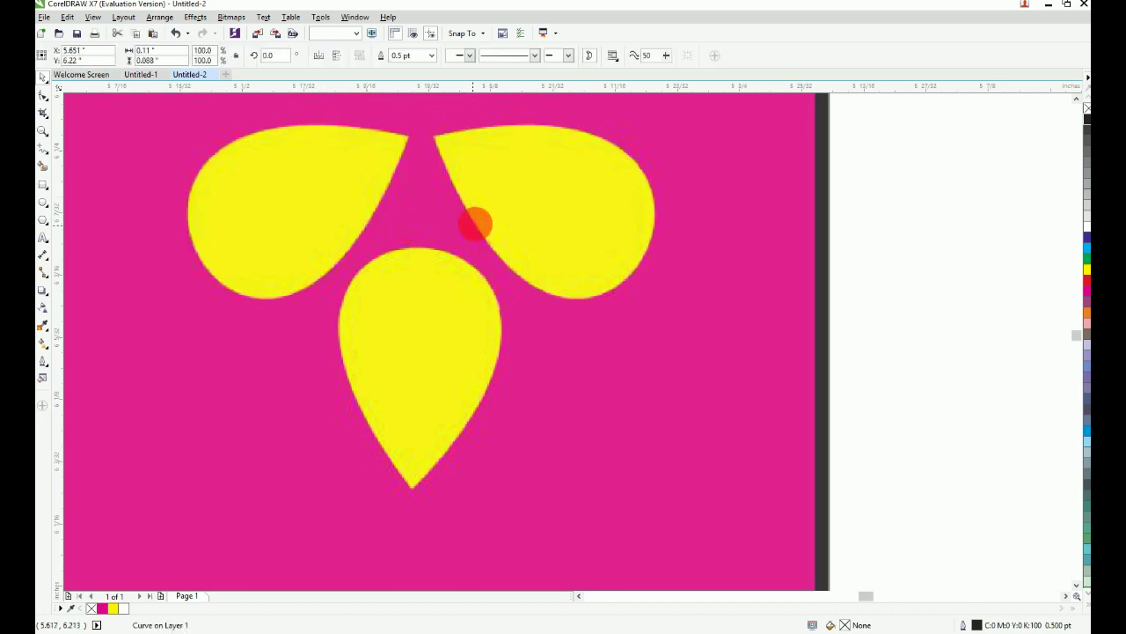
Step: Fill the lower petal group yellow
{"action": "key", "text": "F4"}
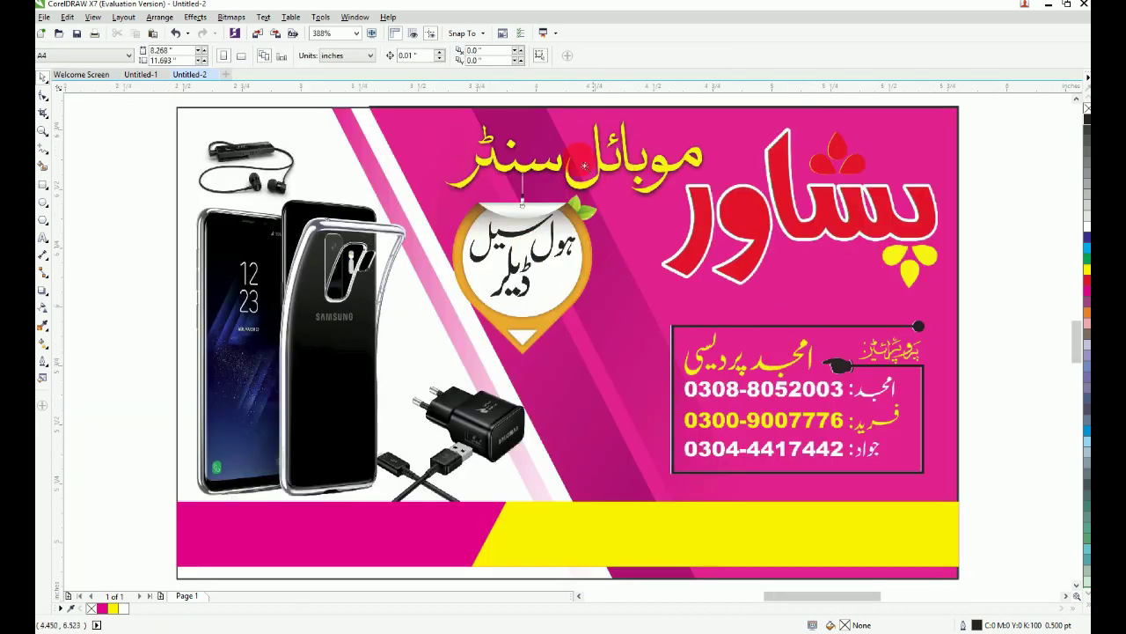
{"action": "left_click_drag", "start_coordinate": [583, 164], "coordinate": [1088, 370]}
{"action": "left_click_drag", "start_coordinate": [921, 218], "coordinate": [596, 442]}
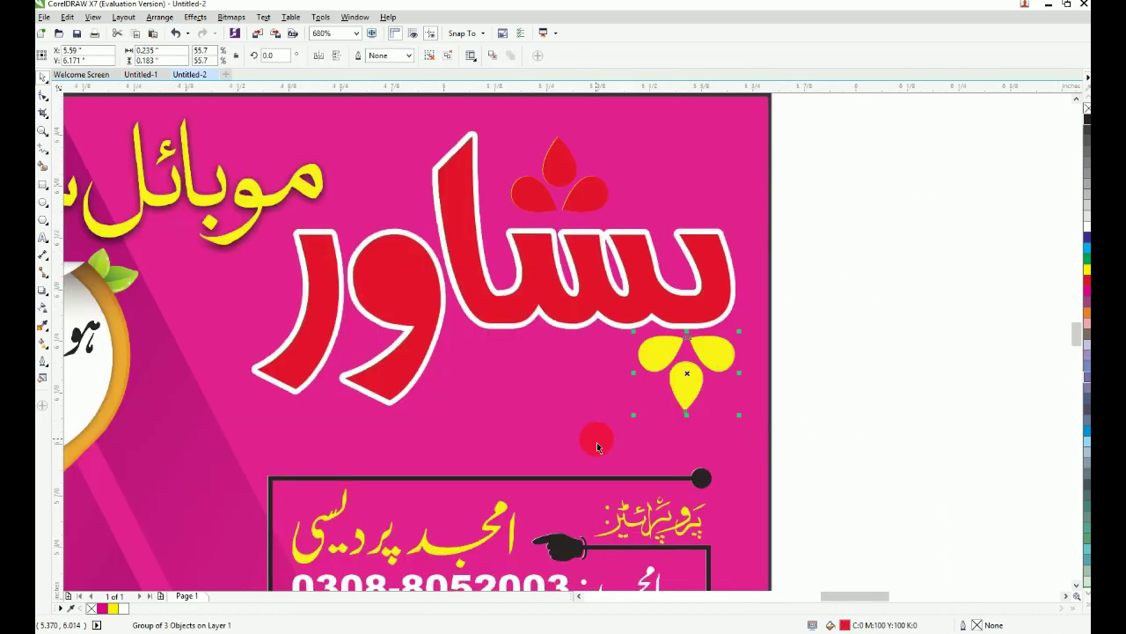
{"action": "key", "text": "shift+Page_Up"}
{"action": "key", "text": "Escape"}
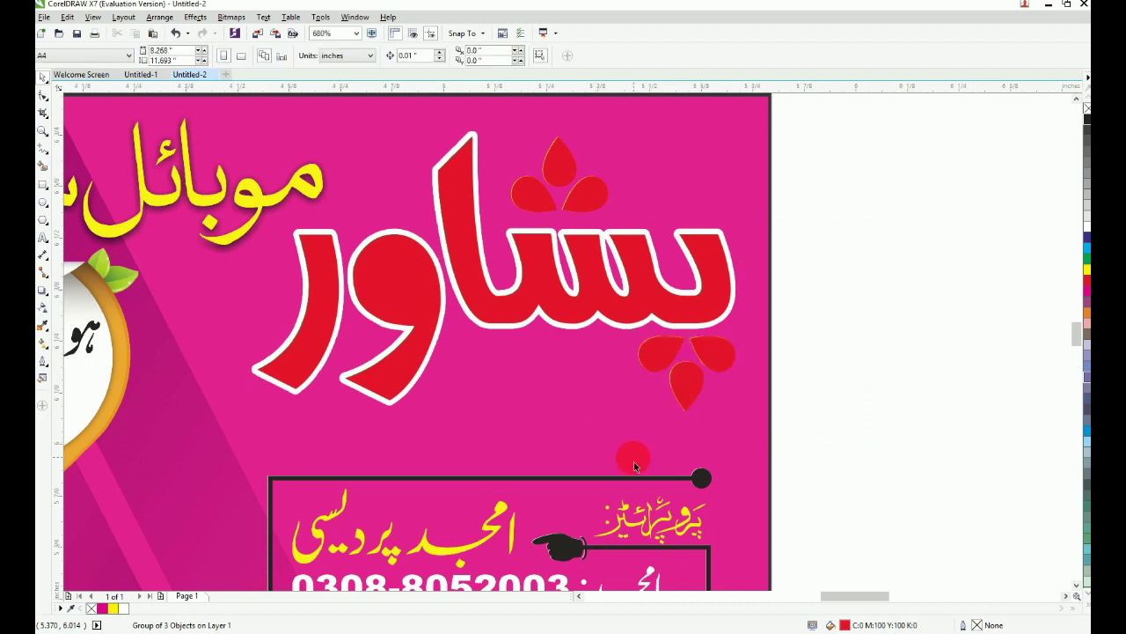
{"action": "left_click_drag", "start_coordinate": [446, 228], "coordinate": [871, 508]}
{"action": "left_click", "coordinate": [695, 357]}
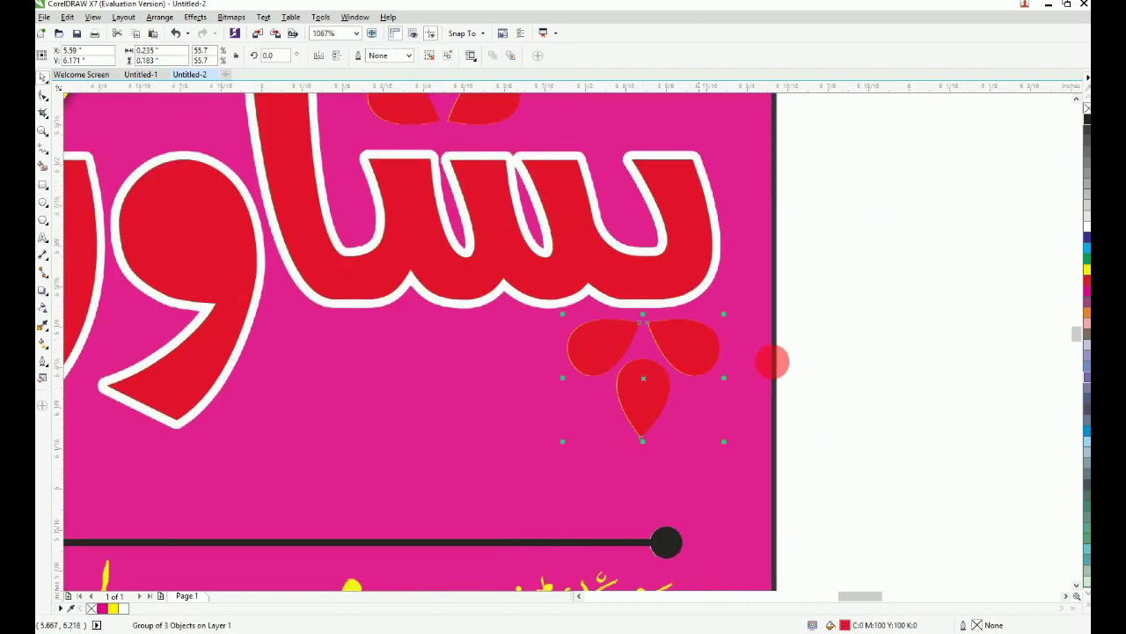
{"action": "left_click", "coordinate": [1089, 271]}
Step: Delete the red upper petal group above the lettering
{"action": "key", "text": "F4"}
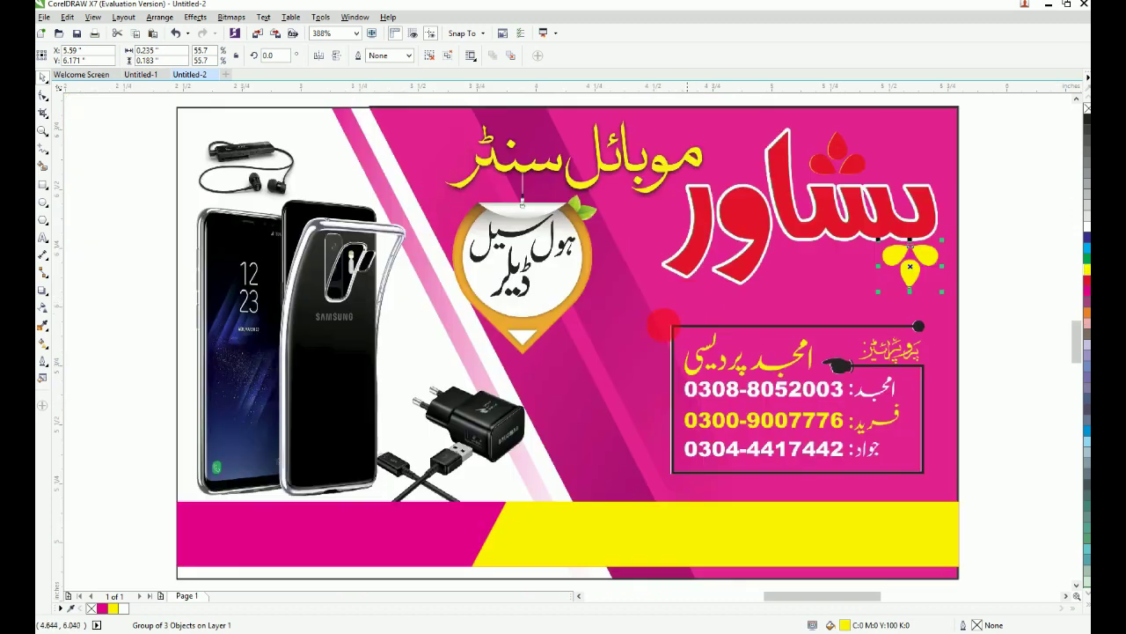
{"action": "left_click_drag", "start_coordinate": [544, 324], "coordinate": [1012, 68]}
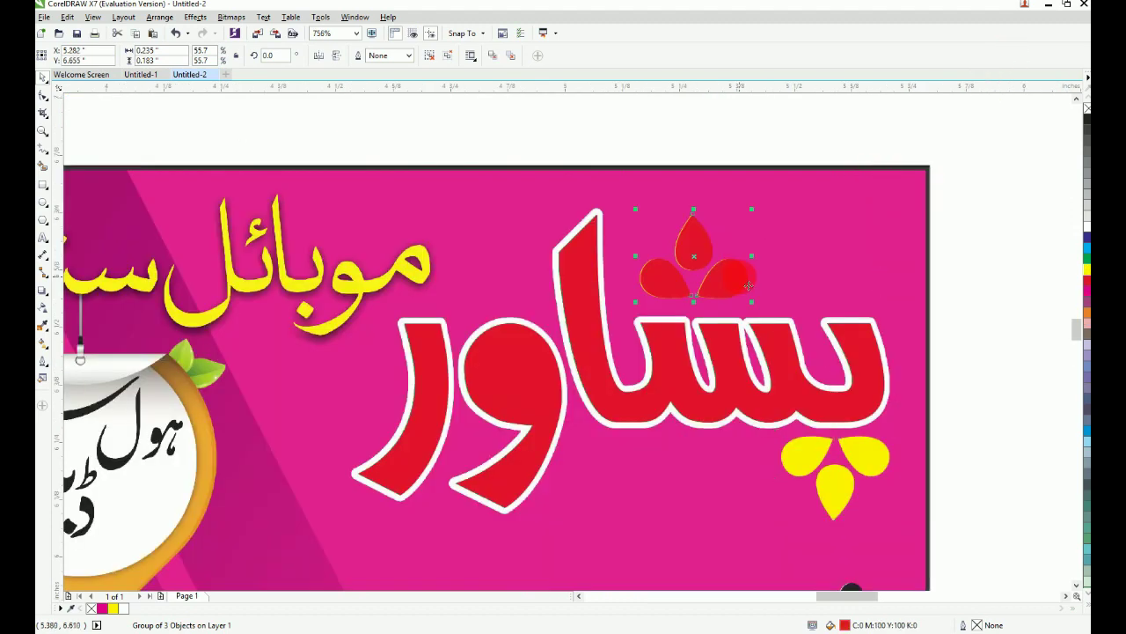
{"action": "key", "text": "Delete"}
{"action": "left_click", "coordinate": [714, 346]}
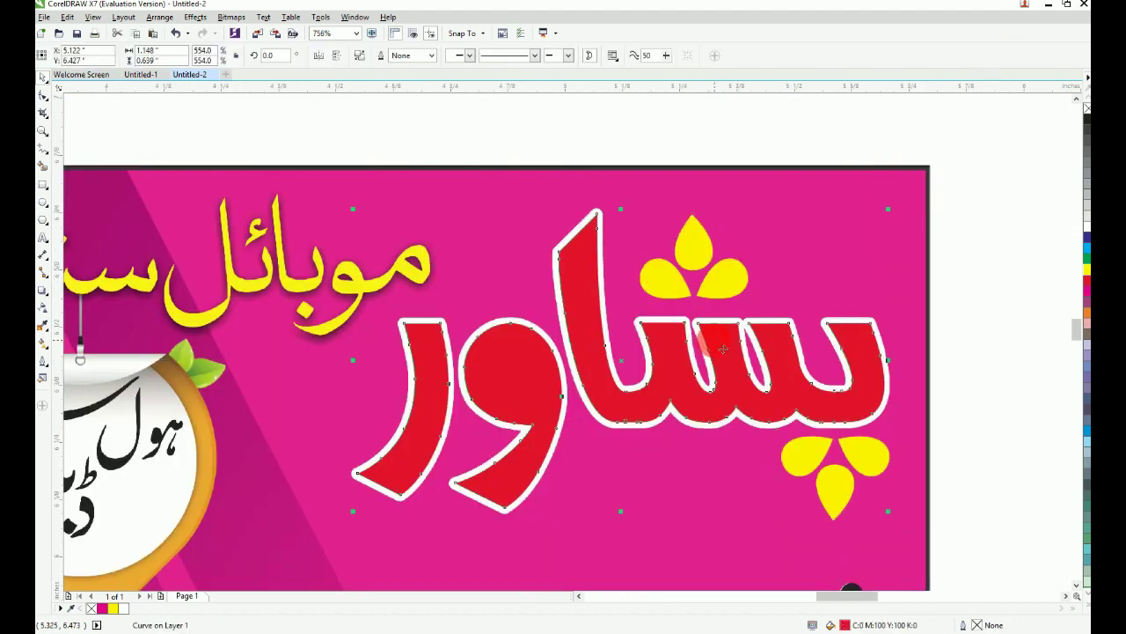
Step: Fill the پشاور lettering green
{"action": "left_click_drag", "start_coordinate": [720, 349], "coordinate": [718, 215]}
{"action": "key", "text": "ctrl+z"}
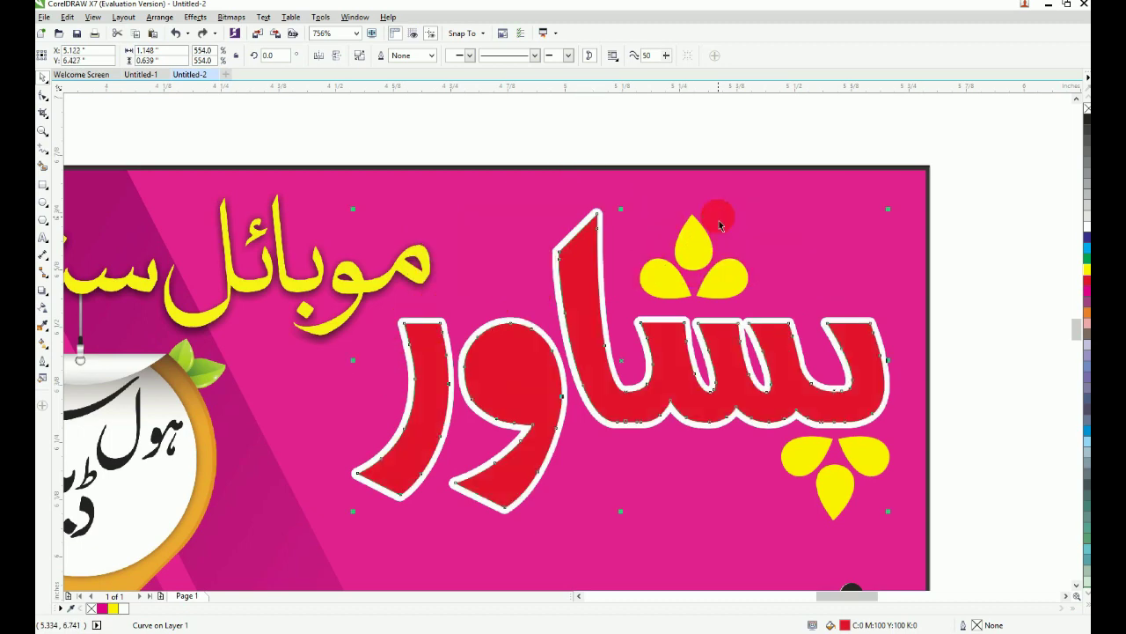
{"action": "left_click", "coordinate": [1088, 261]}
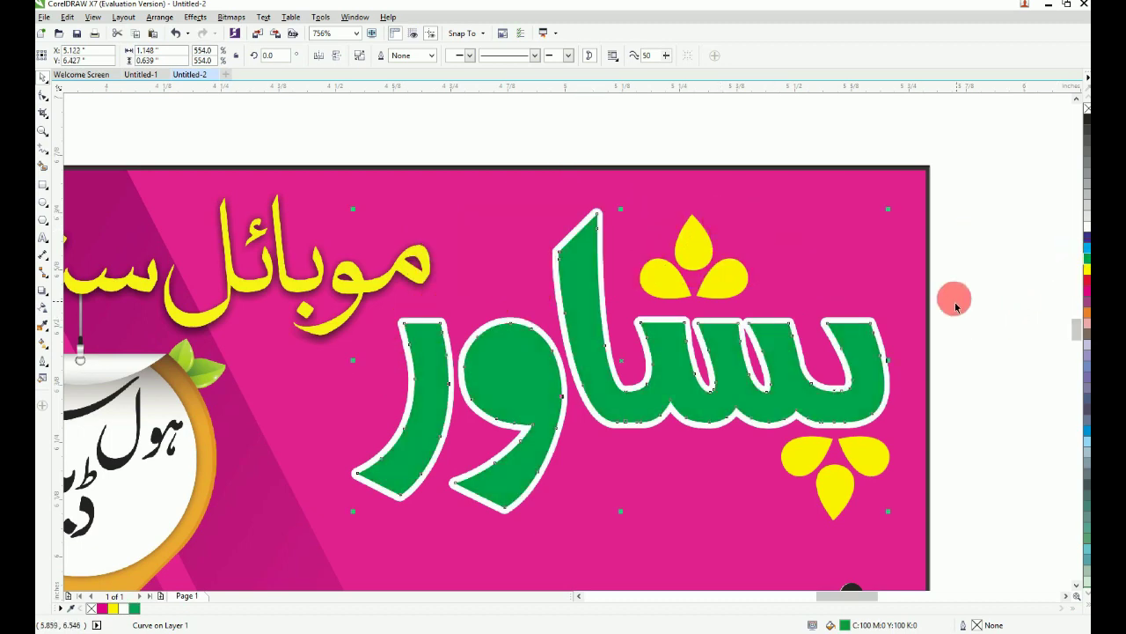
Step: Give the green lettering a white 2.0 pt outline
{"action": "key", "text": "F2"}
{"action": "left_click_drag", "start_coordinate": [785, 282], "coordinate": [905, 393]}
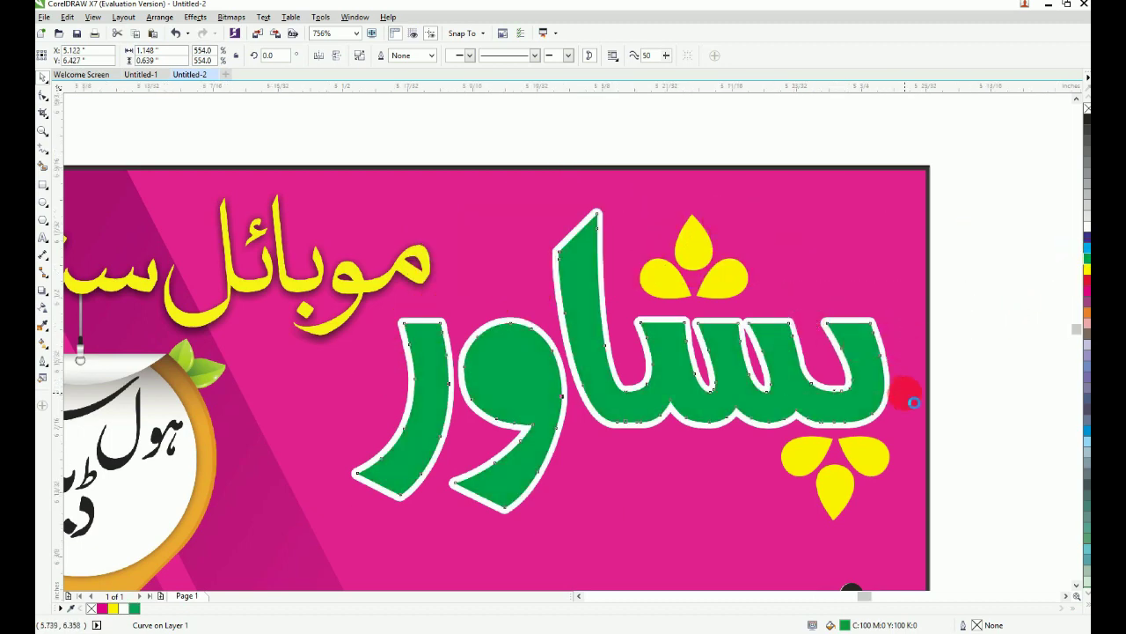
{"action": "key", "text": "F12"}
{"action": "left_click_drag", "start_coordinate": [466, 242], "coordinate": [430, 250]}
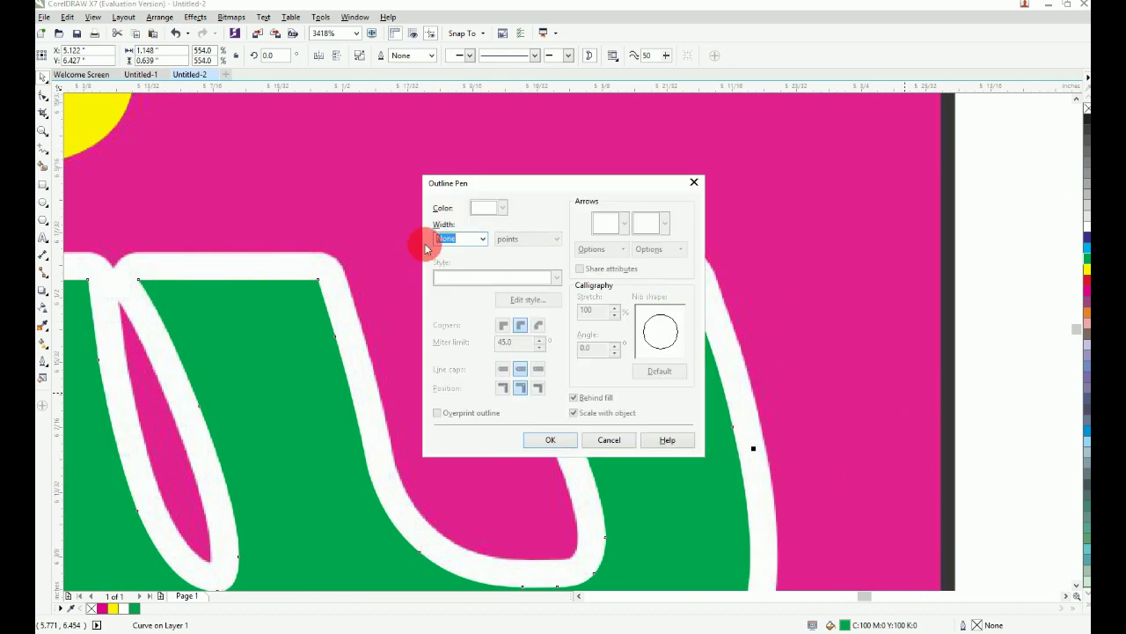
{"action": "left_click", "coordinate": [563, 437]}
Step: Undo the stray offset copy of the letters and view the whole card
{"action": "key", "text": "F4"}
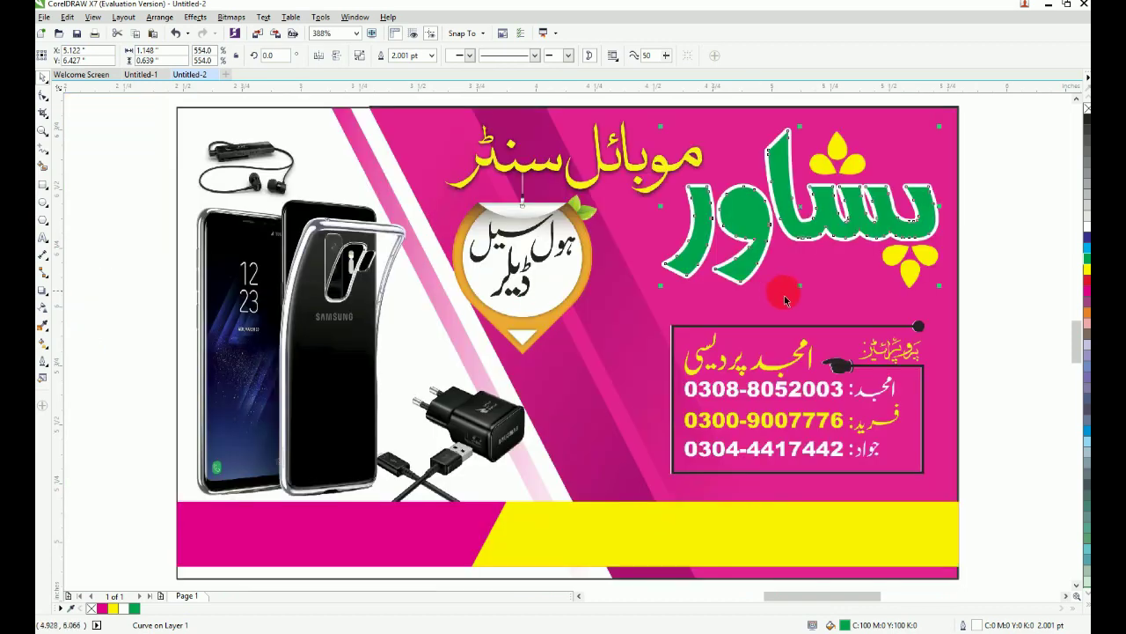
{"action": "scroll", "coordinate": [735, 237], "scroll_direction": "up", "scroll_amount": 5}
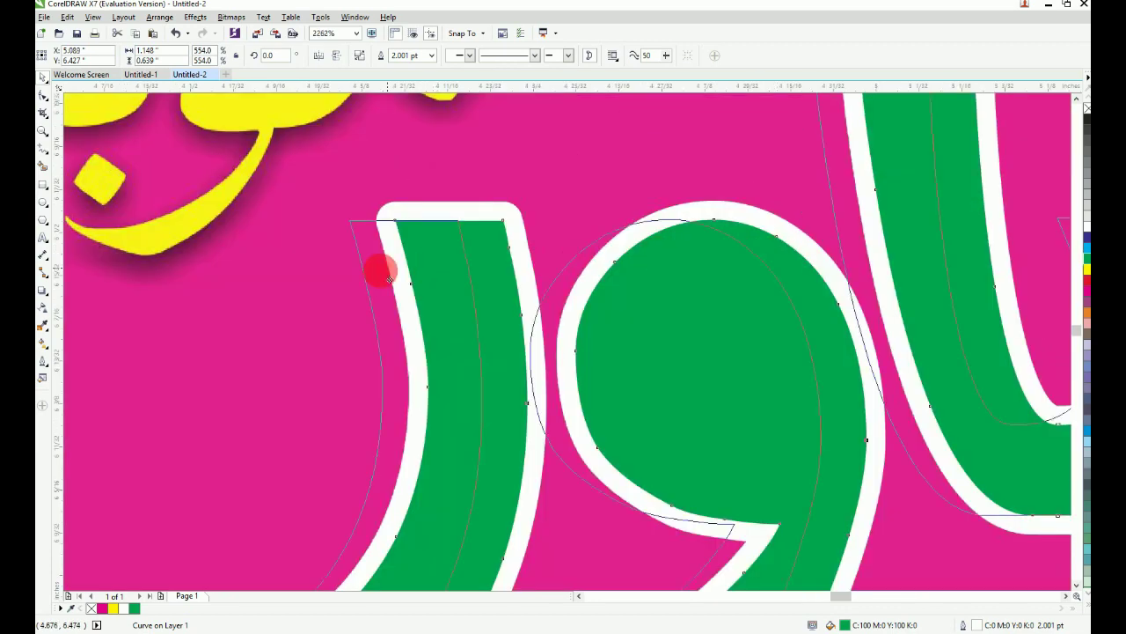
{"action": "key", "text": "ctrl+z"}
{"action": "key", "text": "F4"}
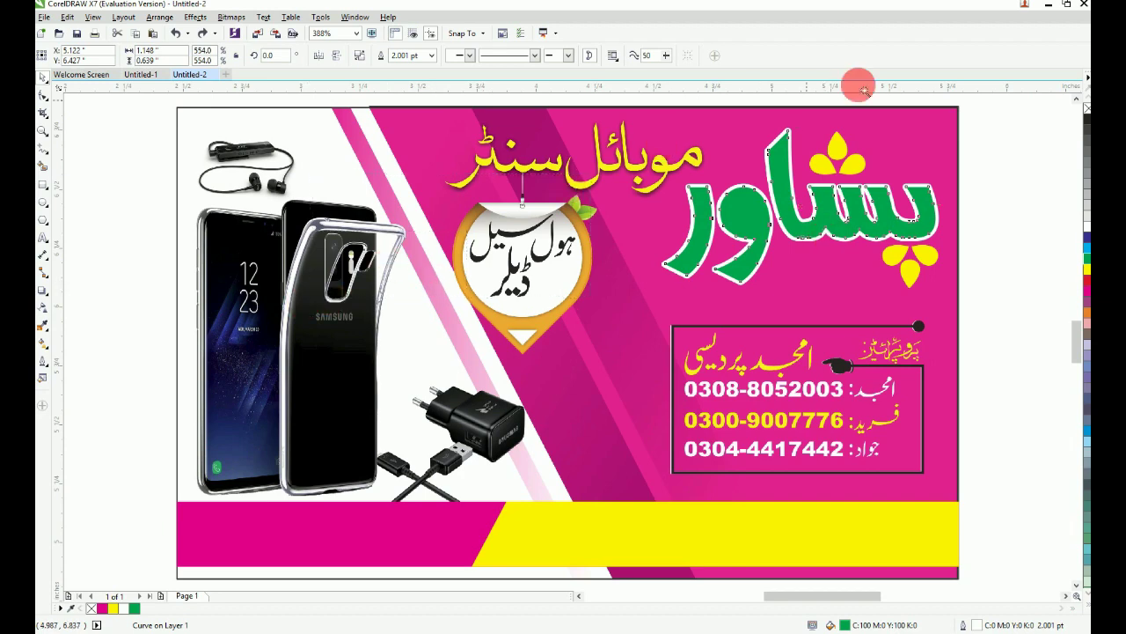
{"action": "scroll", "coordinate": [891, 78], "scroll_direction": "up", "scroll_amount": 1}
{"action": "scroll", "coordinate": [603, 255], "scroll_direction": "up", "scroll_amount": 2}
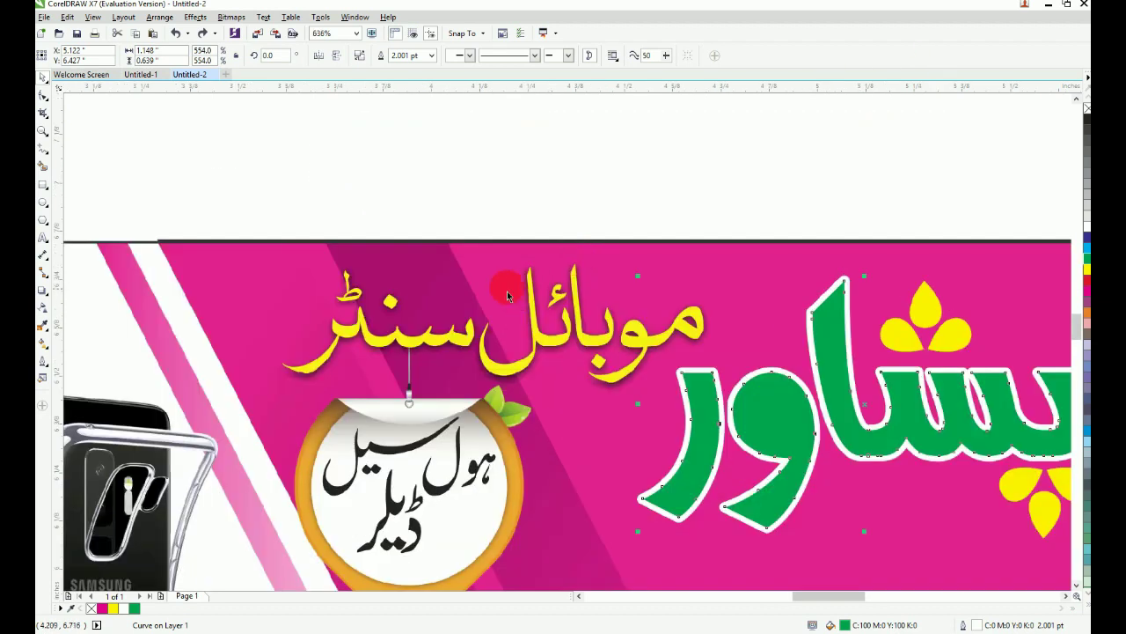
Step: Copy the red موبائل سنٹر lettering from Untitled-1 and paste it into Untitled-2
{"action": "left_click", "coordinate": [143, 81]}
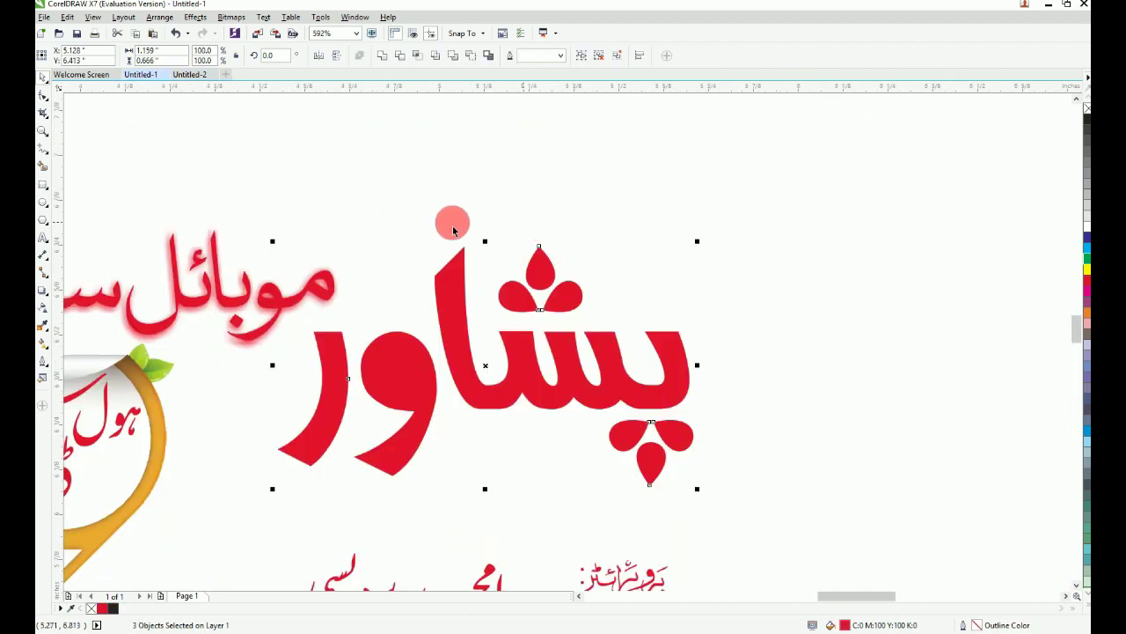
{"action": "left_click", "coordinate": [452, 222]}
{"action": "scroll", "coordinate": [337, 280], "scroll_direction": "down", "scroll_amount": 1}
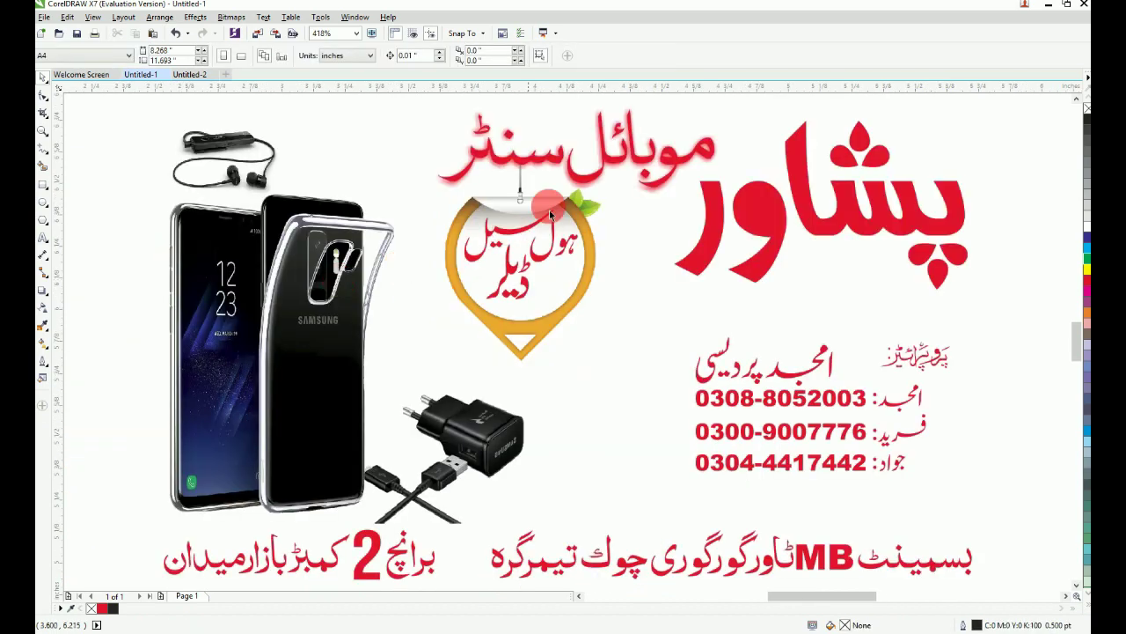
{"action": "left_click", "coordinate": [543, 163]}
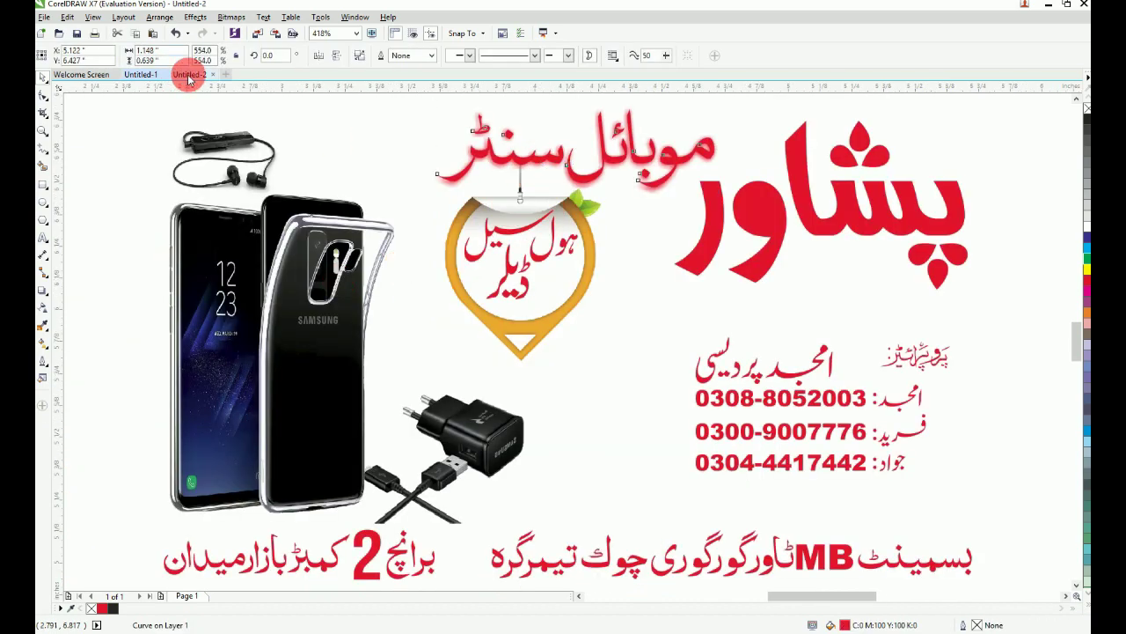
{"action": "left_click", "coordinate": [190, 76]}
{"action": "key", "text": "ctrl+v"}
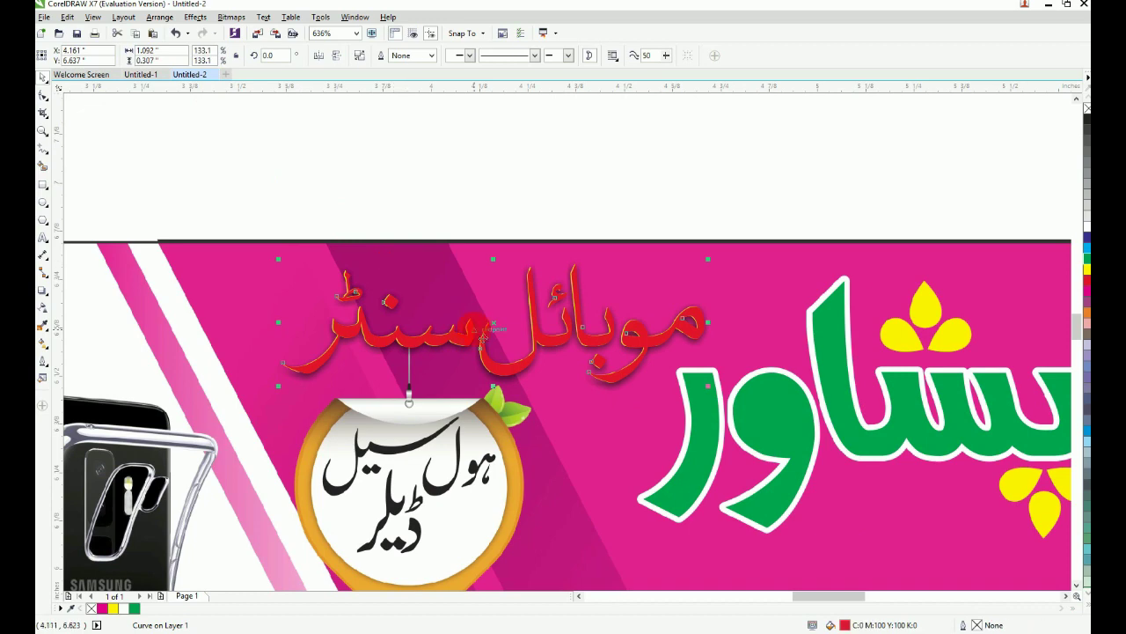
{"action": "left_click_drag", "start_coordinate": [229, 226], "coordinate": [779, 438]}
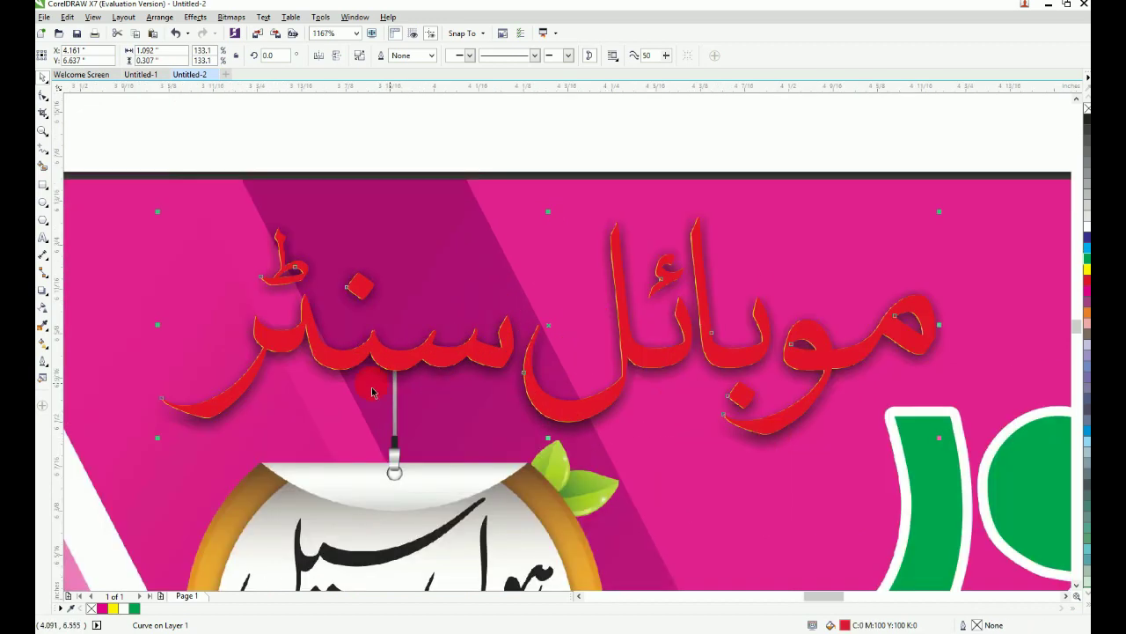
Step: Add a drop shadow with feather 5 to the موبائل سنٹر heading and fill it white
{"action": "left_click", "coordinate": [47, 310]}
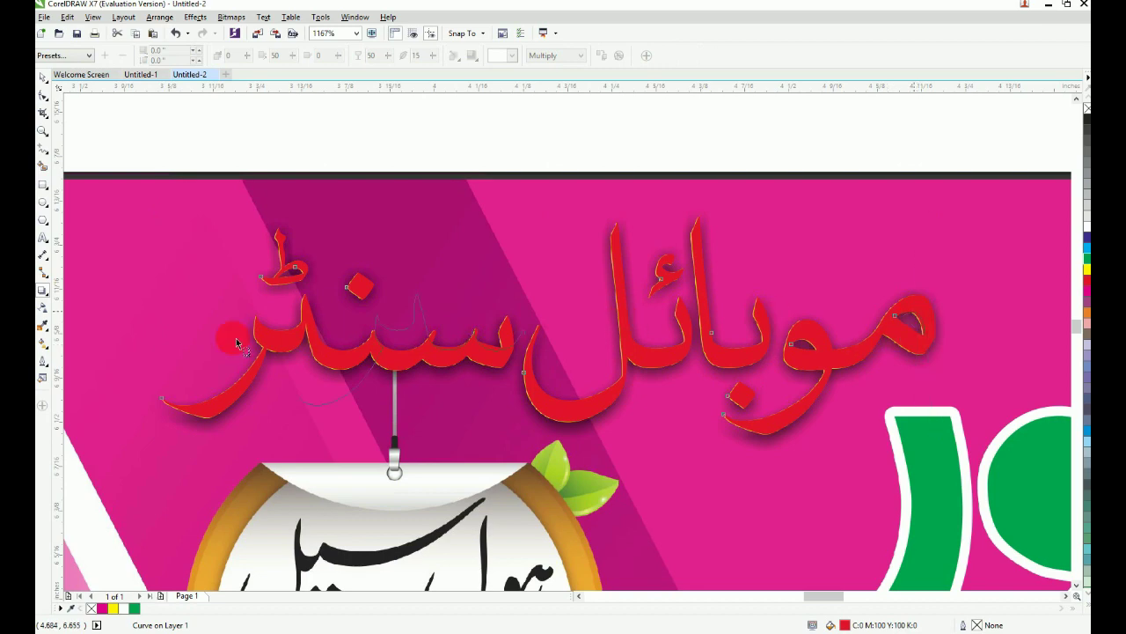
{"action": "left_click_drag", "start_coordinate": [169, 347], "coordinate": [162, 348]}
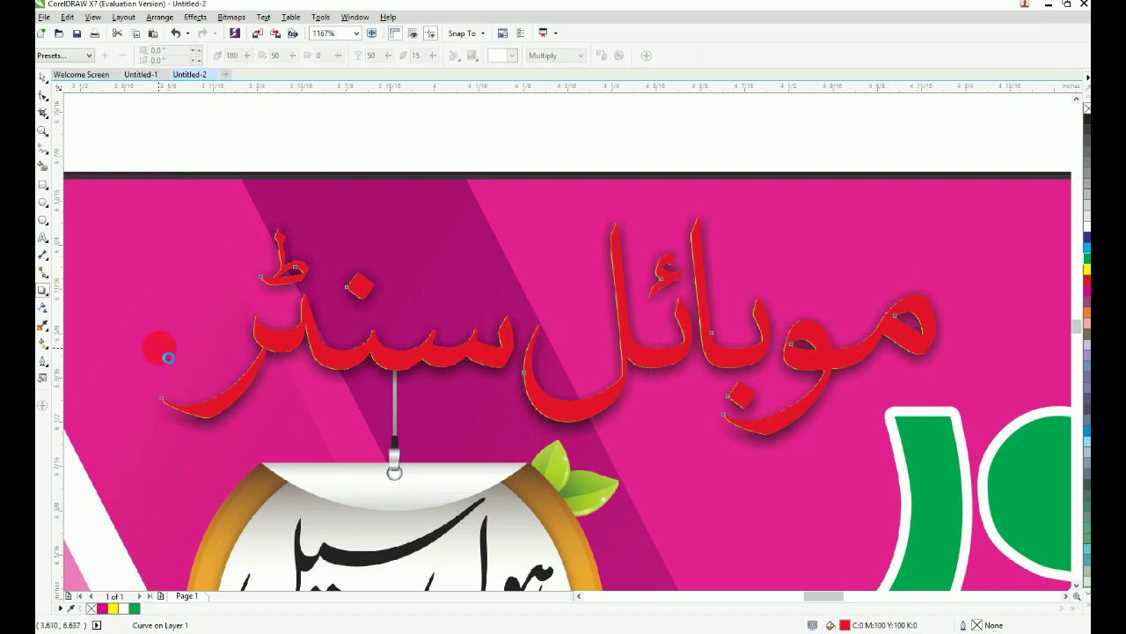
{"action": "left_click", "coordinate": [430, 62]}
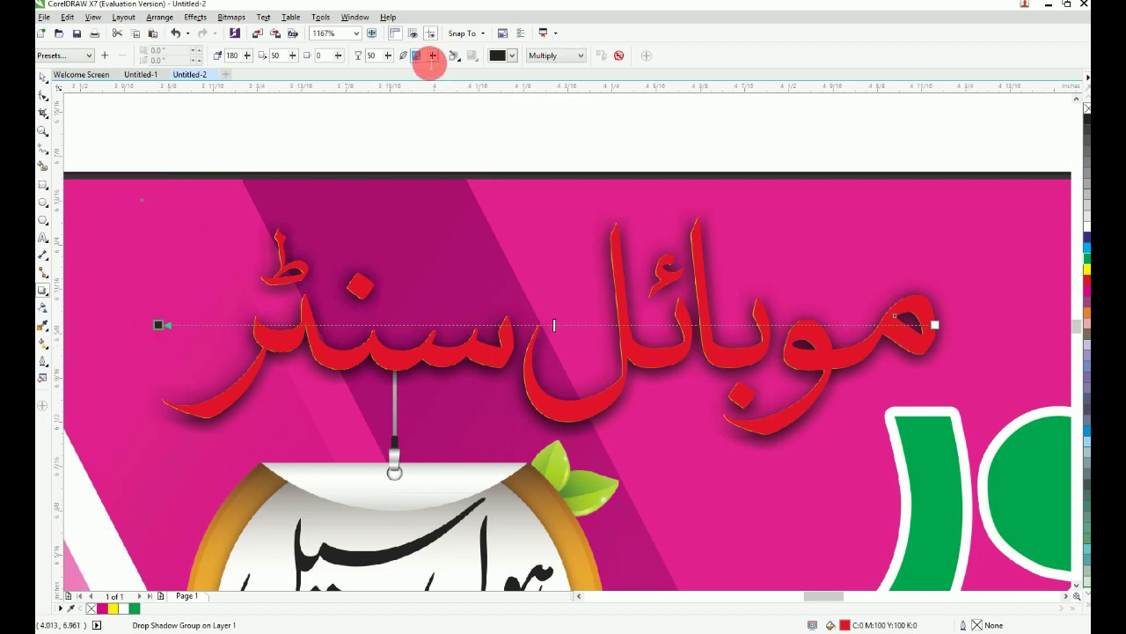
{"action": "type", "text": "5"}
{"action": "key", "text": "Return"}
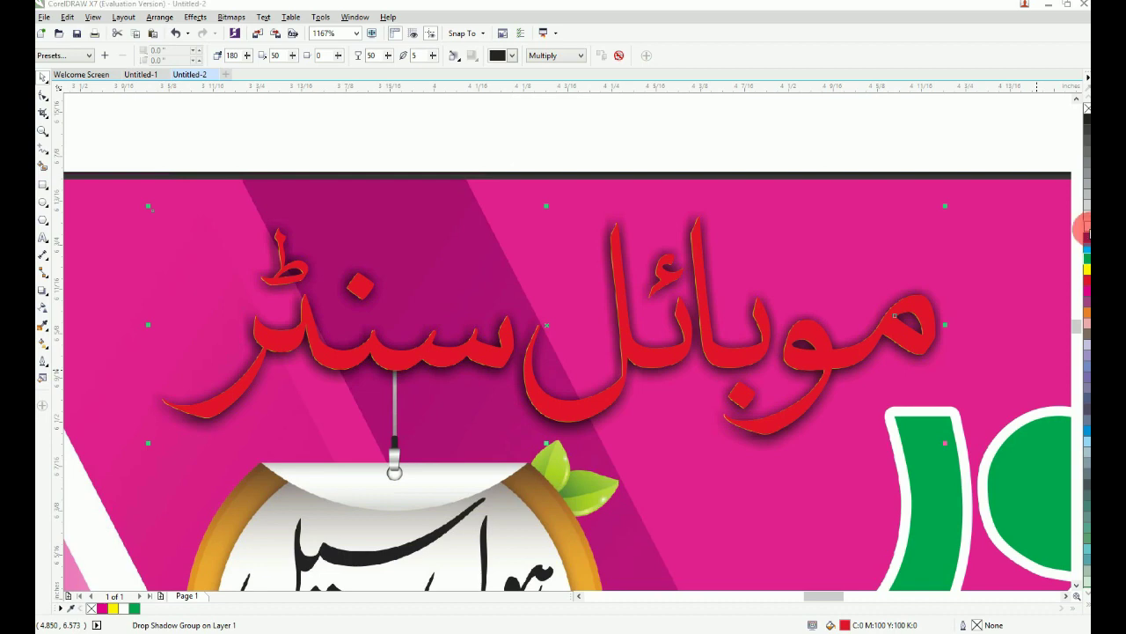
{"action": "left_click", "coordinate": [1087, 227]}
{"action": "key", "text": "F3"}
{"action": "key", "text": "F3"}
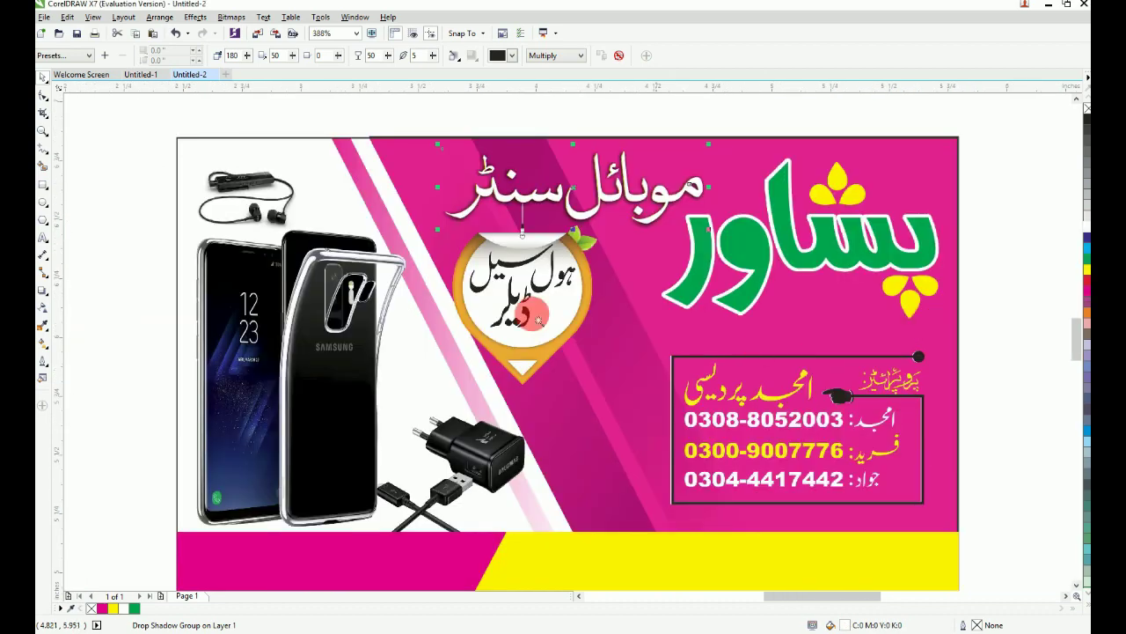
{"action": "left_click_drag", "start_coordinate": [407, 138], "coordinate": [867, 320]}
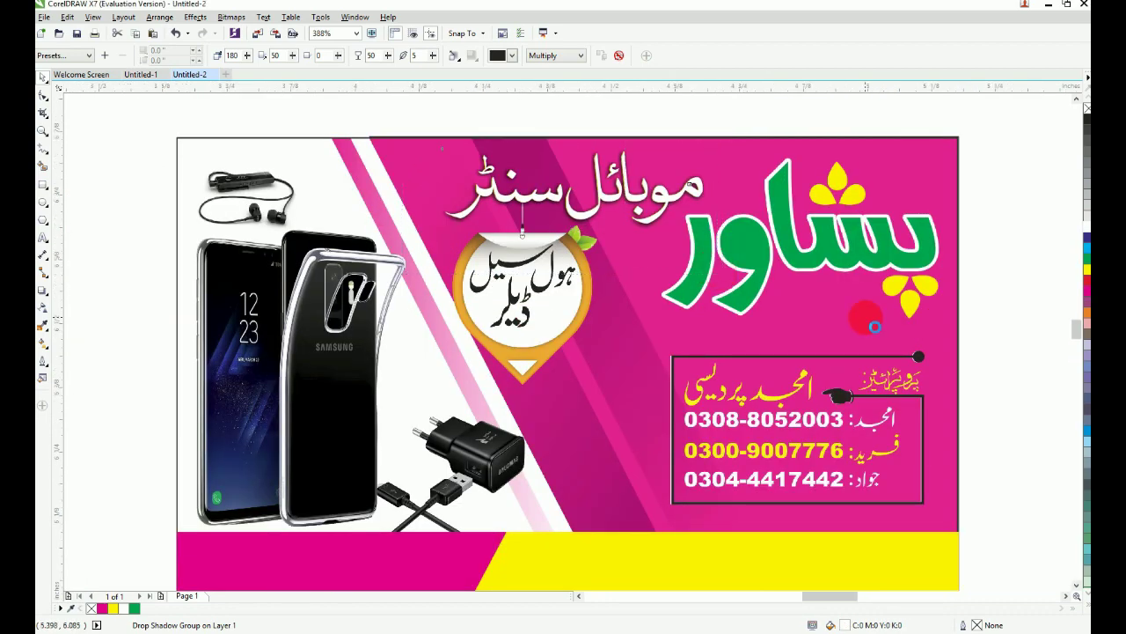
{"action": "key", "text": "F3"}
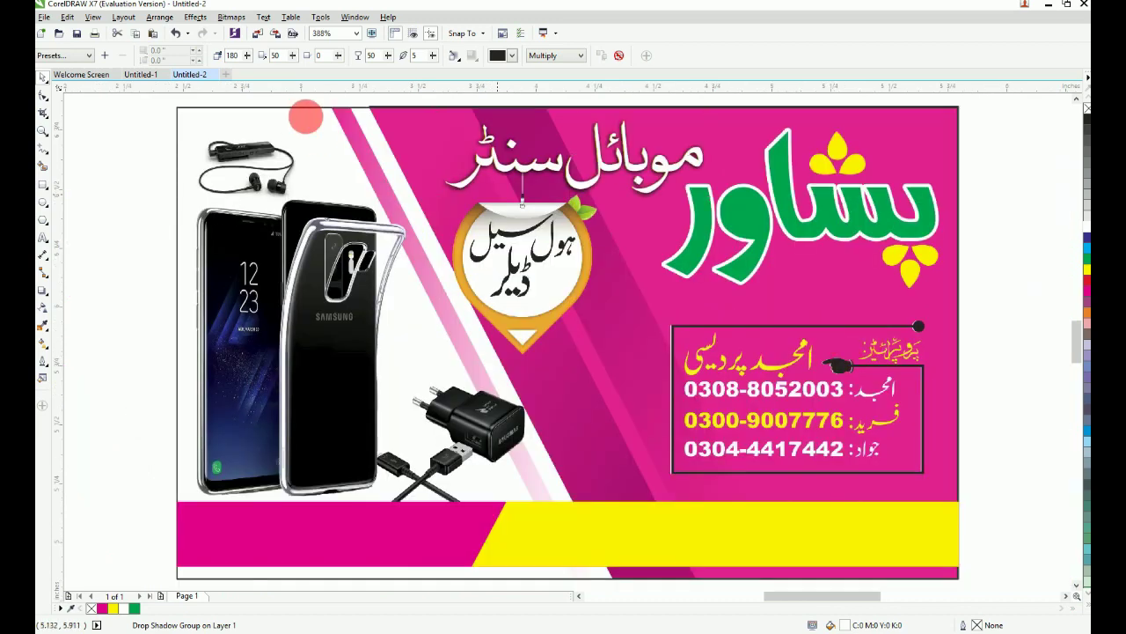
{"action": "key", "text": "Escape"}
Step: In Untitled-1, move the phones, badge, charger and branch text to the left
{"action": "left_click", "coordinate": [146, 80]}
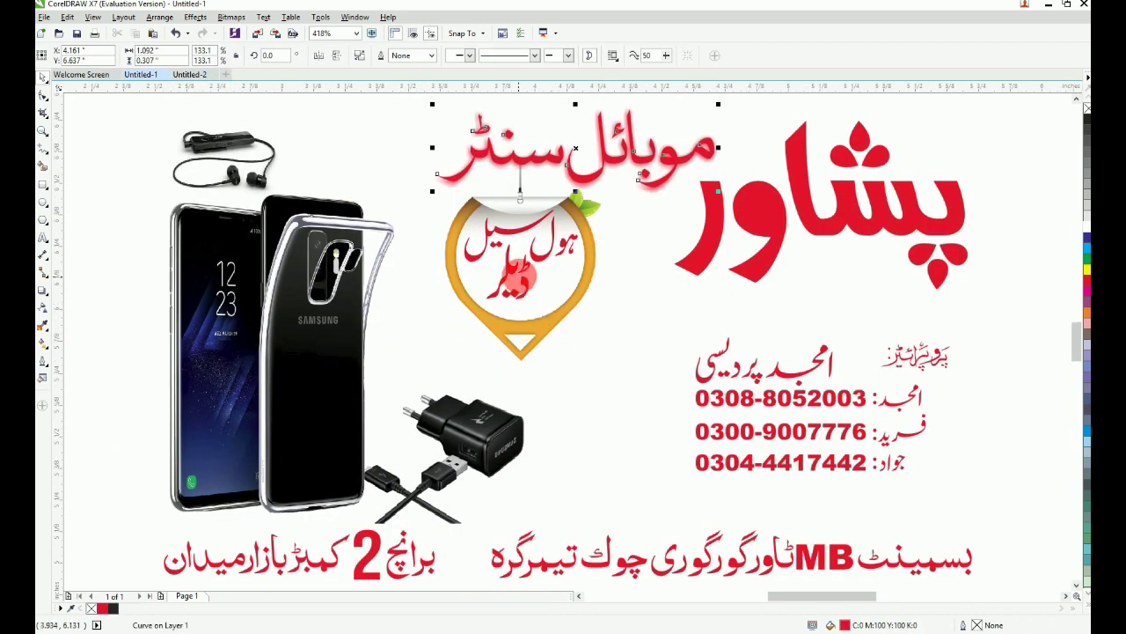
{"action": "key", "text": "F3"}
{"action": "left_click_drag", "start_coordinate": [290, 203], "coordinate": [574, 478]}
{"action": "left_click_drag", "start_coordinate": [543, 312], "coordinate": [372, 314]}
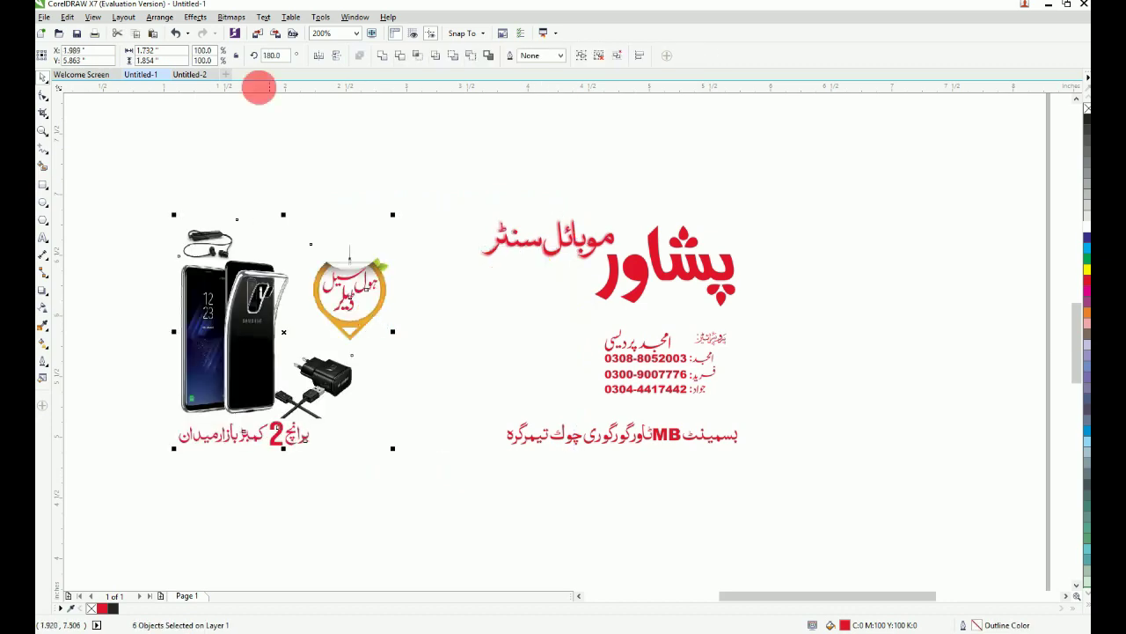
{"action": "left_click", "coordinate": [192, 77]}
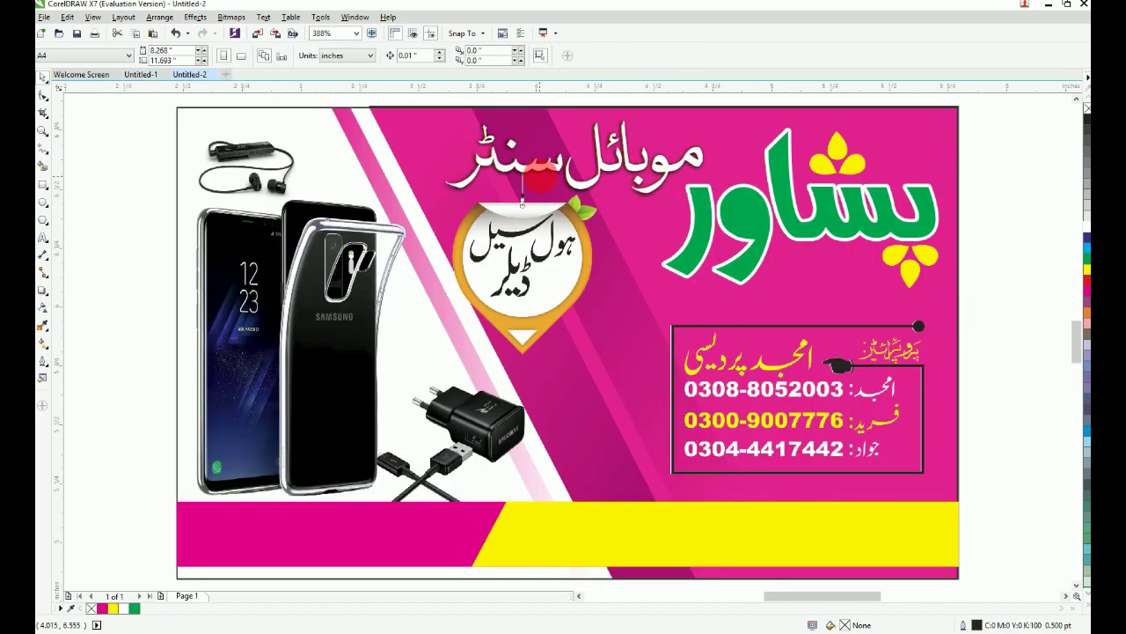
Step: Paste the six objects into Untitled-2 and place them left of the banner
{"action": "key", "text": "ctrl+v"}
{"action": "scroll", "coordinate": [540, 179], "scroll_direction": "down", "scroll_amount": 2}
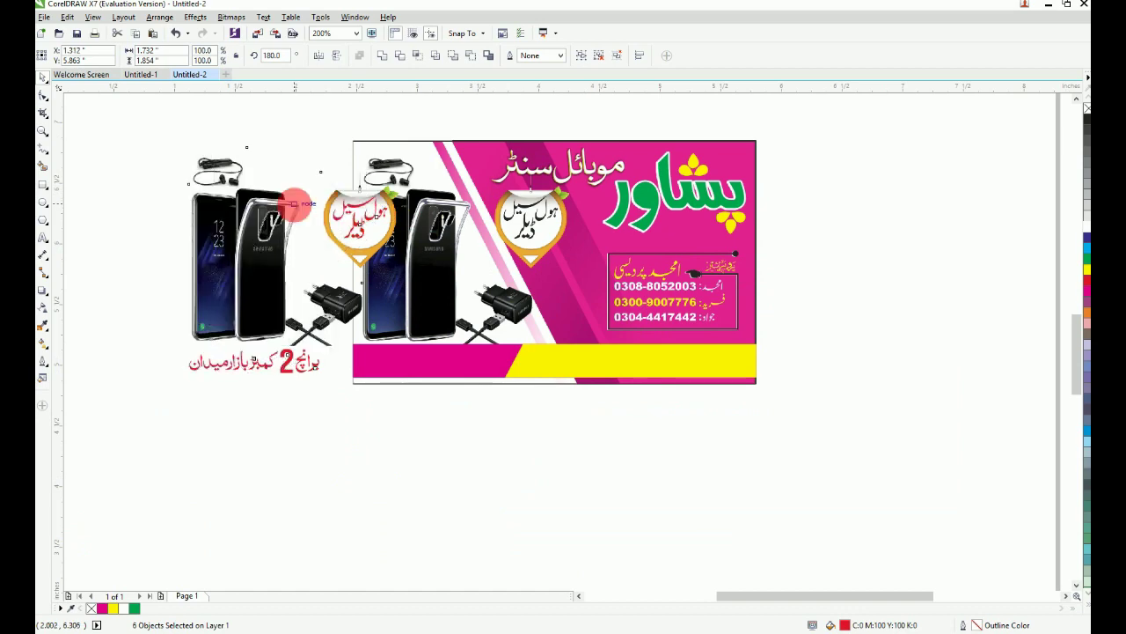
{"action": "left_click_drag", "start_coordinate": [377, 204], "coordinate": [294, 204]}
{"action": "left_click", "coordinate": [312, 413]}
Step: Position the blank orange ring over the banner's badge and bring it to the front
{"action": "key", "text": "F2"}
{"action": "left_click_drag", "start_coordinate": [224, 132], "coordinate": [788, 368]}
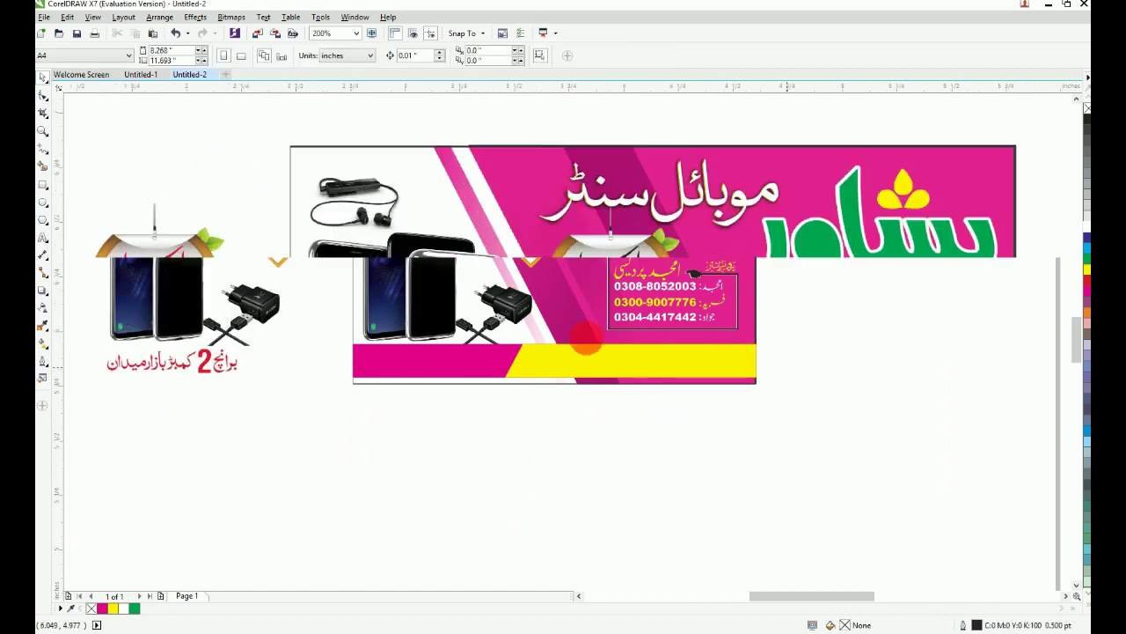
{"action": "left_click_drag", "start_coordinate": [187, 230], "coordinate": [643, 227]}
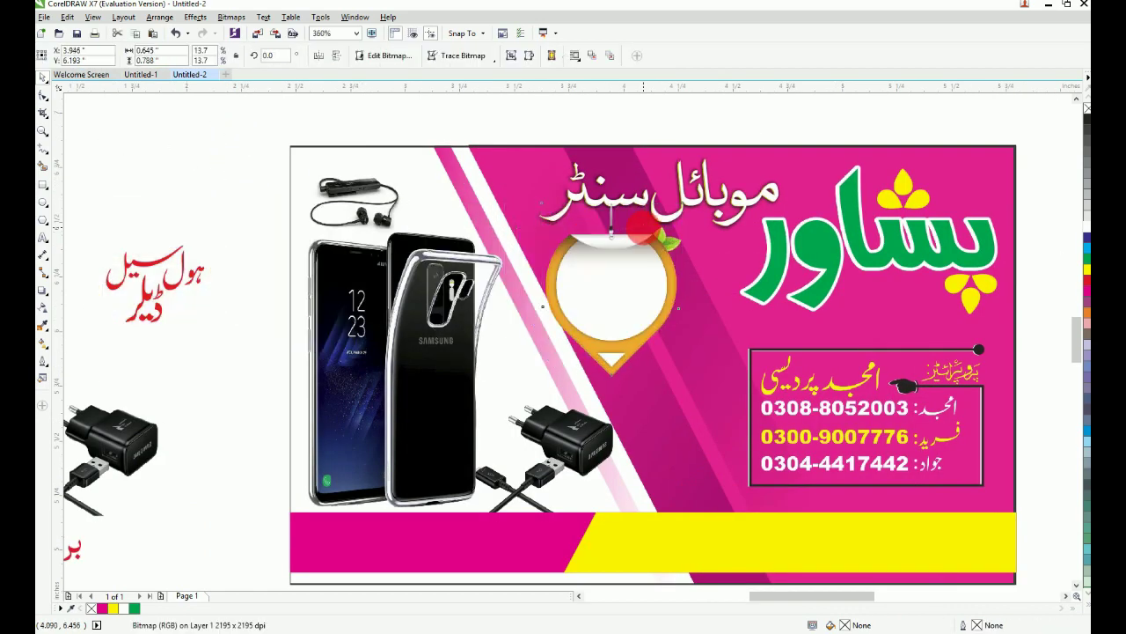
{"action": "scroll", "coordinate": [659, 301], "scroll_direction": "up", "scroll_amount": 3}
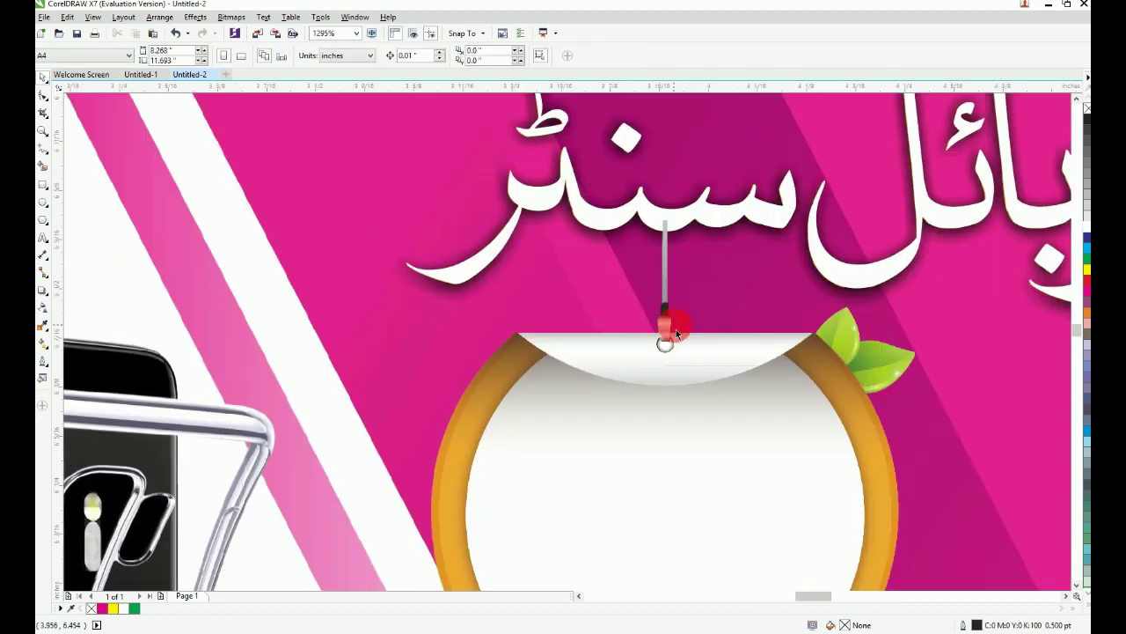
{"action": "left_click_drag", "start_coordinate": [693, 349], "coordinate": [691, 350]}
{"action": "scroll", "coordinate": [587, 458], "scroll_direction": "up", "scroll_amount": 2}
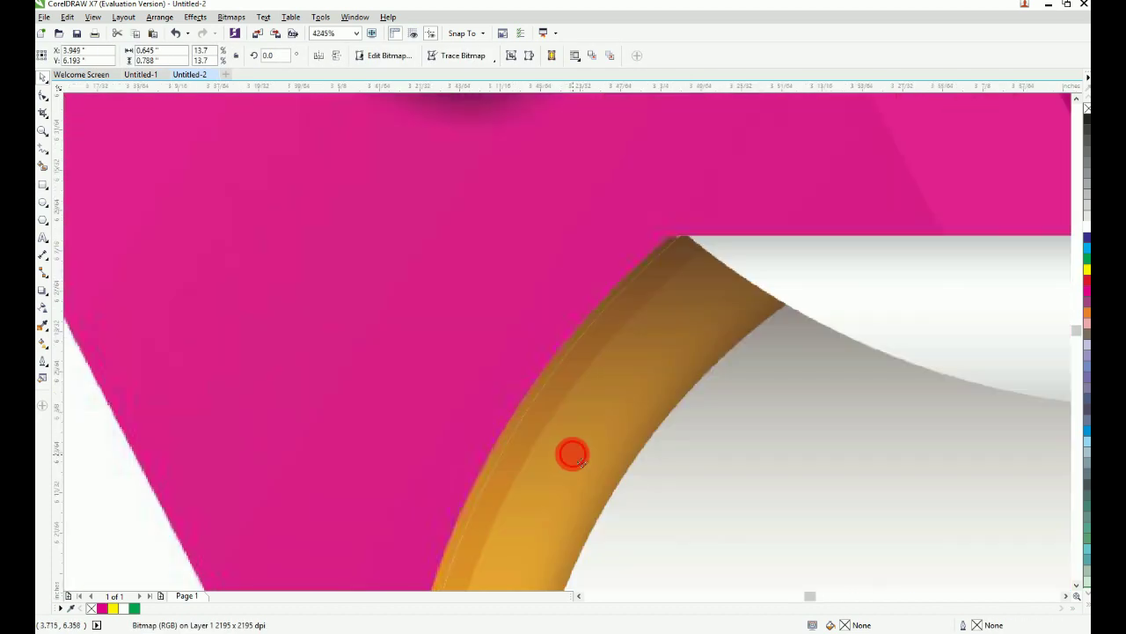
{"action": "left_click_drag", "start_coordinate": [572, 454], "coordinate": [563, 454]}
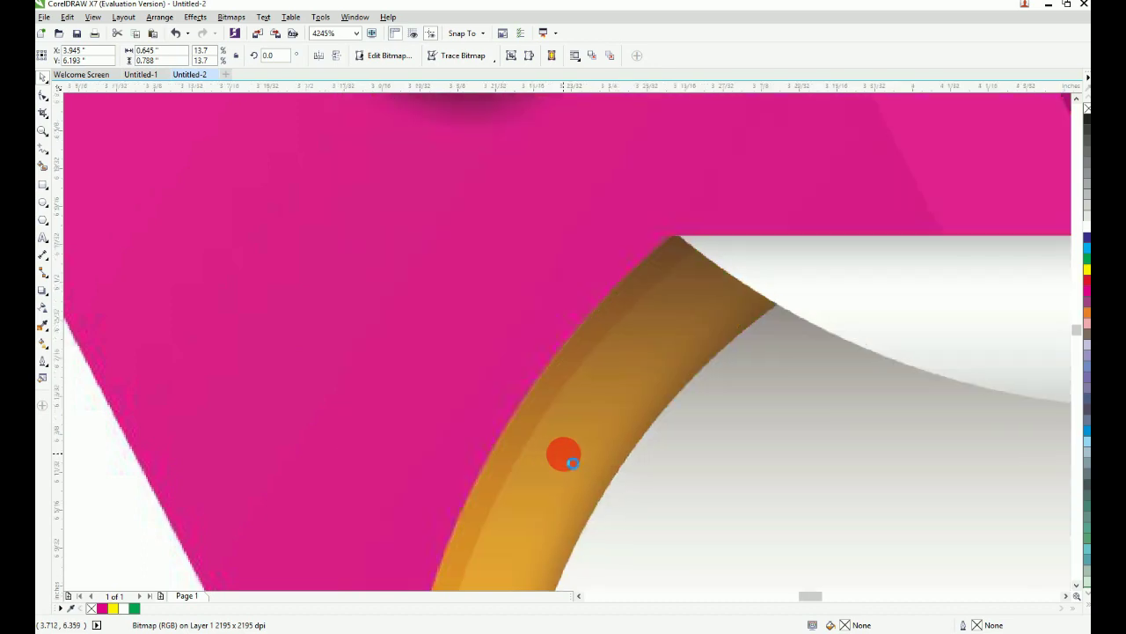
{"action": "scroll", "coordinate": [674, 432], "scroll_direction": "down", "scroll_amount": 6}
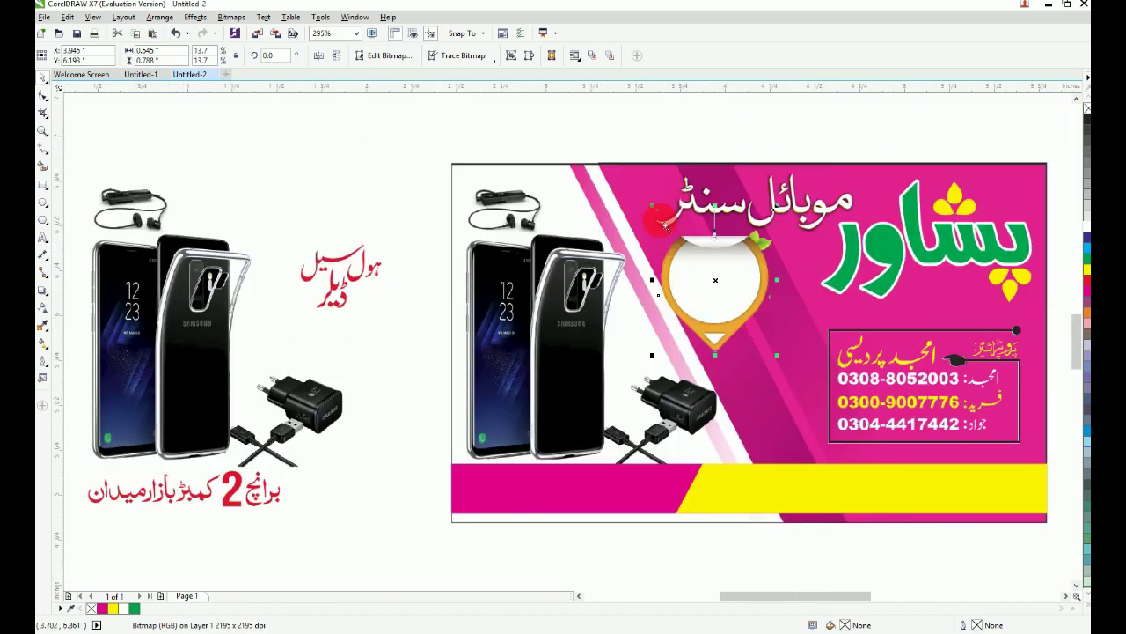
{"action": "scroll", "coordinate": [641, 220], "scroll_direction": "up", "scroll_amount": 3}
{"action": "scroll", "coordinate": [586, 263], "scroll_direction": "up", "scroll_amount": 2}
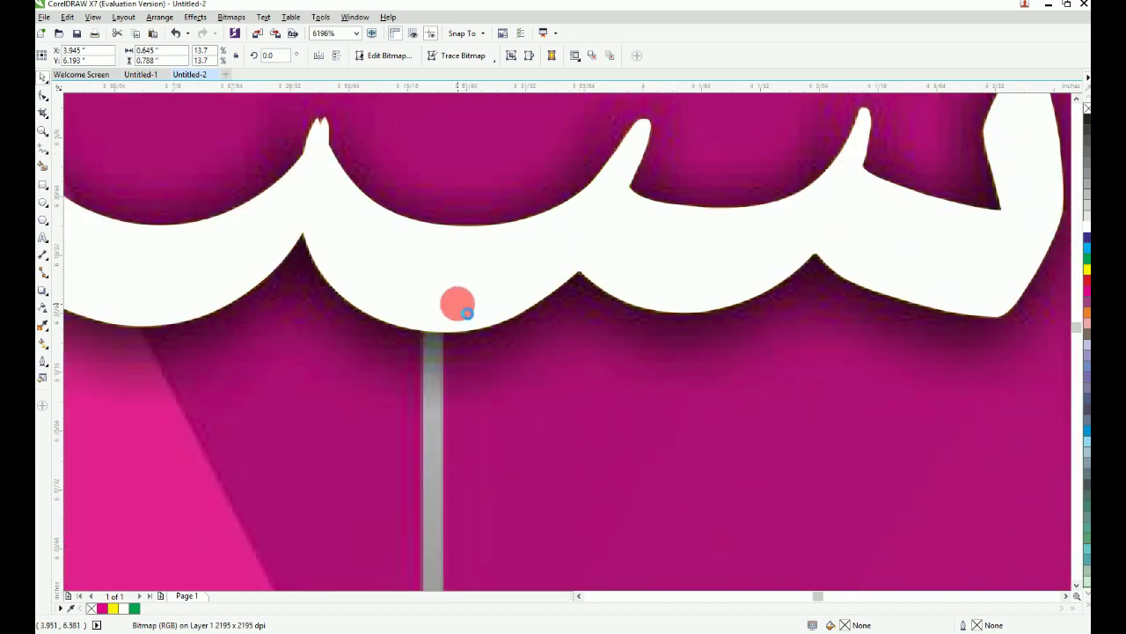
{"action": "key", "text": "shift+Page_Up"}
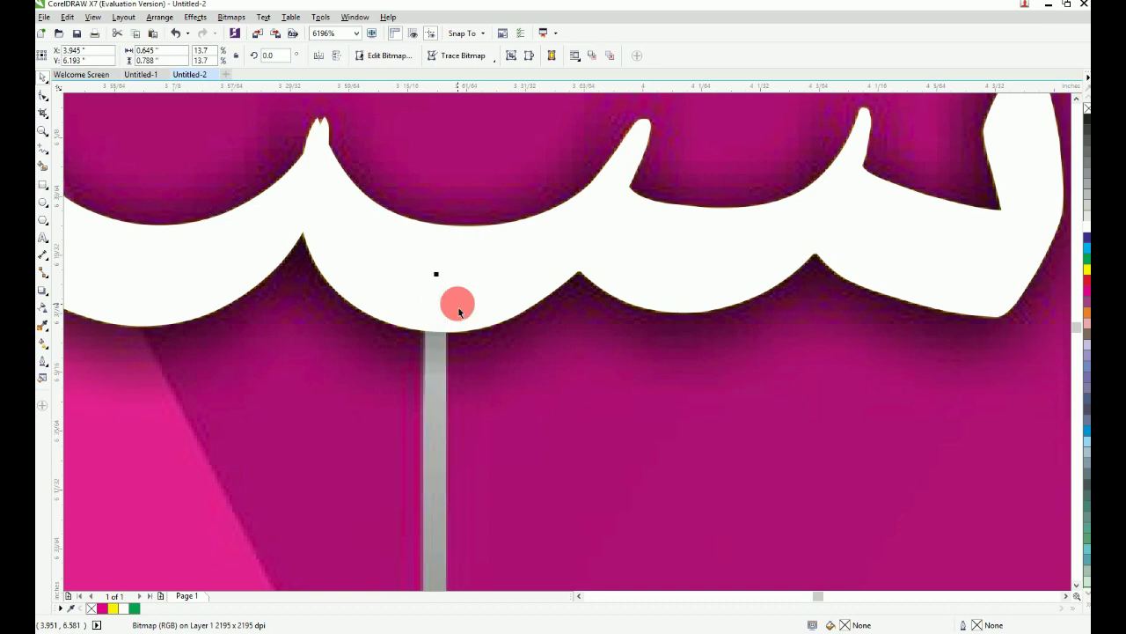
{"action": "key", "text": "F4"}
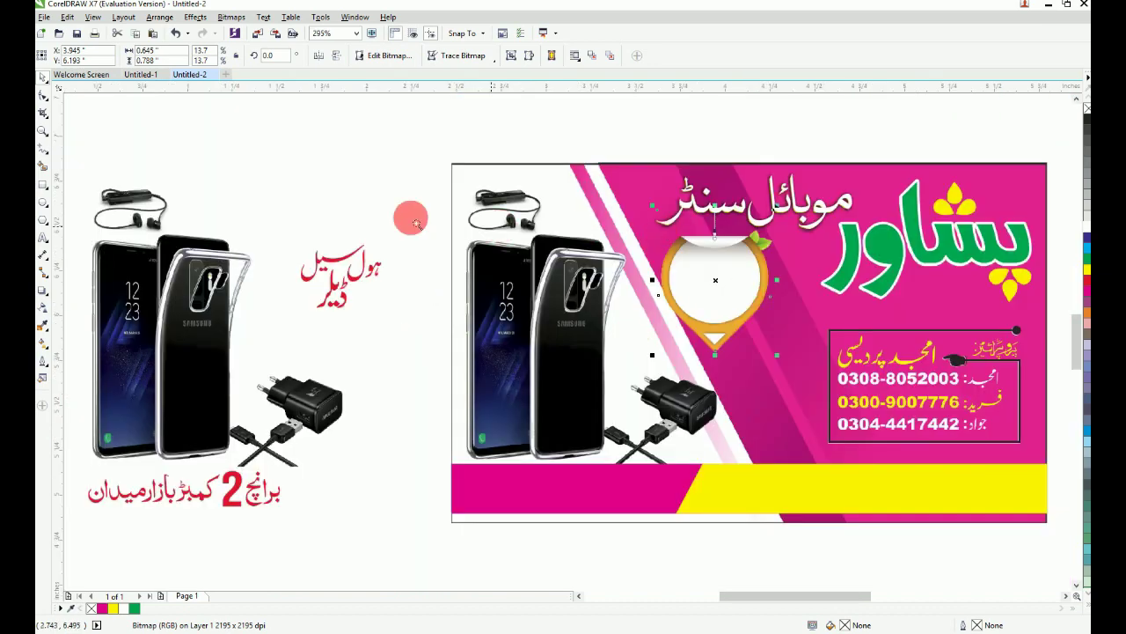
Step: Ungroup the two lines of red Urdu badge text
{"action": "left_click_drag", "start_coordinate": [257, 163], "coordinate": [918, 420]}
{"action": "left_click", "coordinate": [220, 324]}
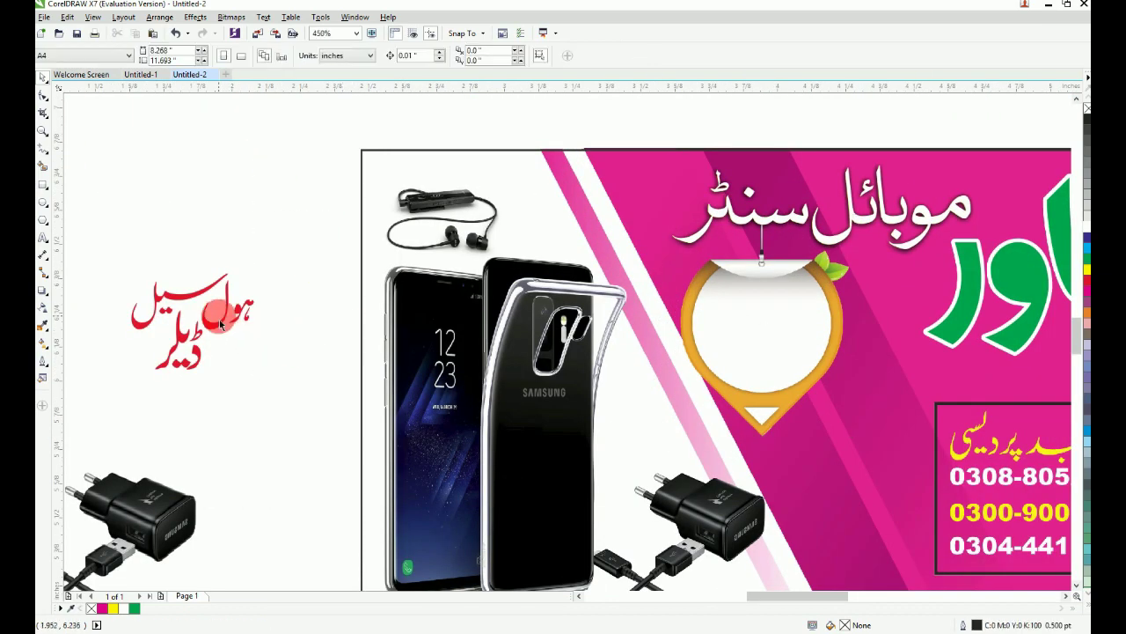
{"action": "left_click_drag", "start_coordinate": [227, 332], "coordinate": [807, 316]}
{"action": "key", "text": "ctrl+z"}
{"action": "key", "text": "ctrl+u"}
{"action": "key", "text": "Escape"}
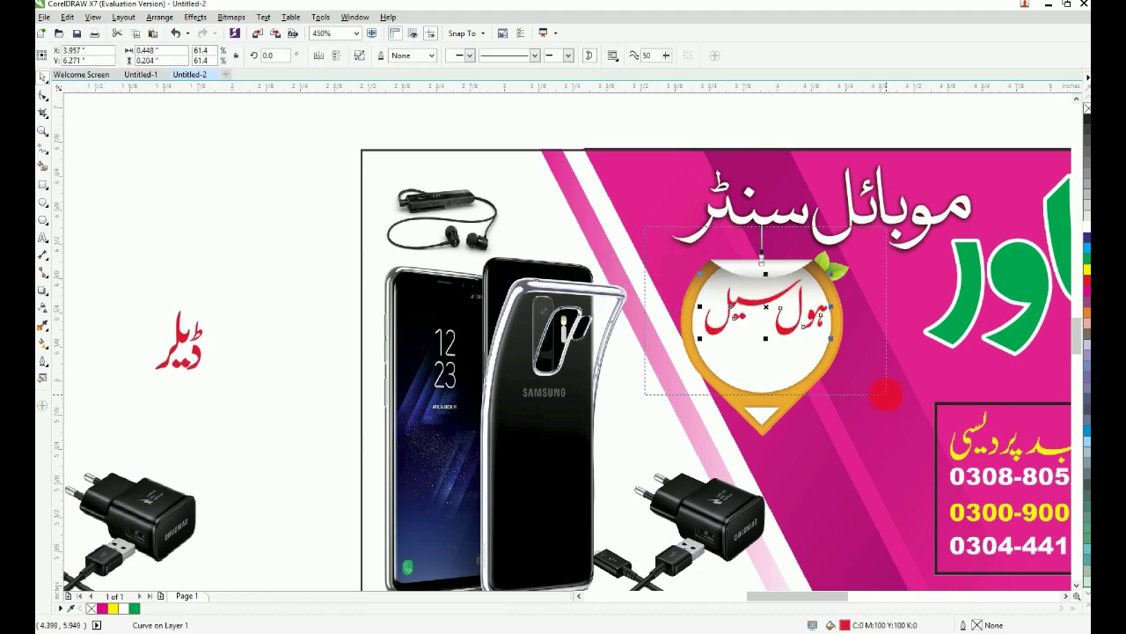
Step: Nudge the word ہول سیل slightly left within the badge
{"action": "left_click_drag", "start_coordinate": [886, 395], "coordinate": [886, 395]}
{"action": "key", "text": "Escape"}
{"action": "left_click_drag", "start_coordinate": [373, 246], "coordinate": [795, 497]}
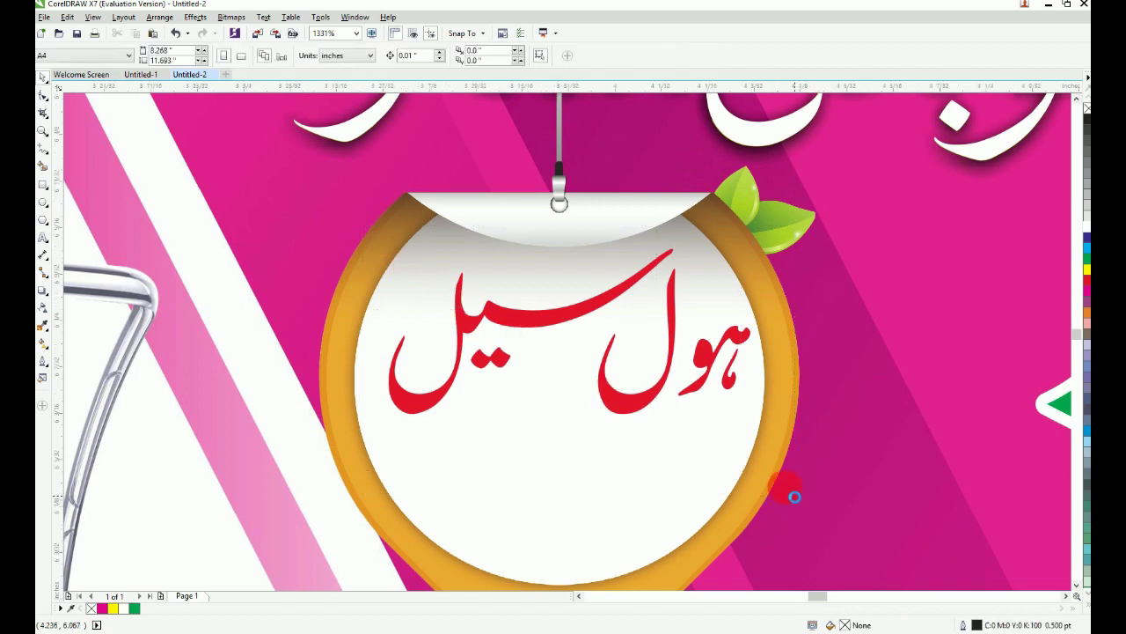
{"action": "left_click_drag", "start_coordinate": [671, 430], "coordinate": [648, 428]}
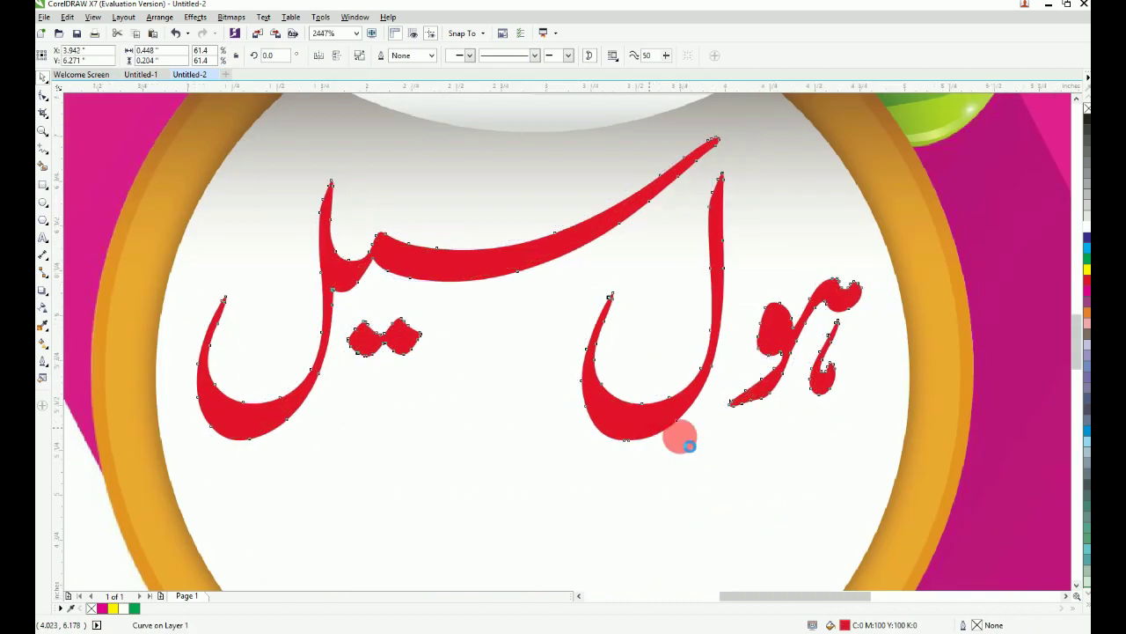
Step: Move the red word ڈیلر into the badge under ہول سیل and centre it
{"action": "key", "text": "F4"}
{"action": "key", "text": "F2"}
{"action": "left_click_drag", "start_coordinate": [268, 201], "coordinate": [879, 467]}
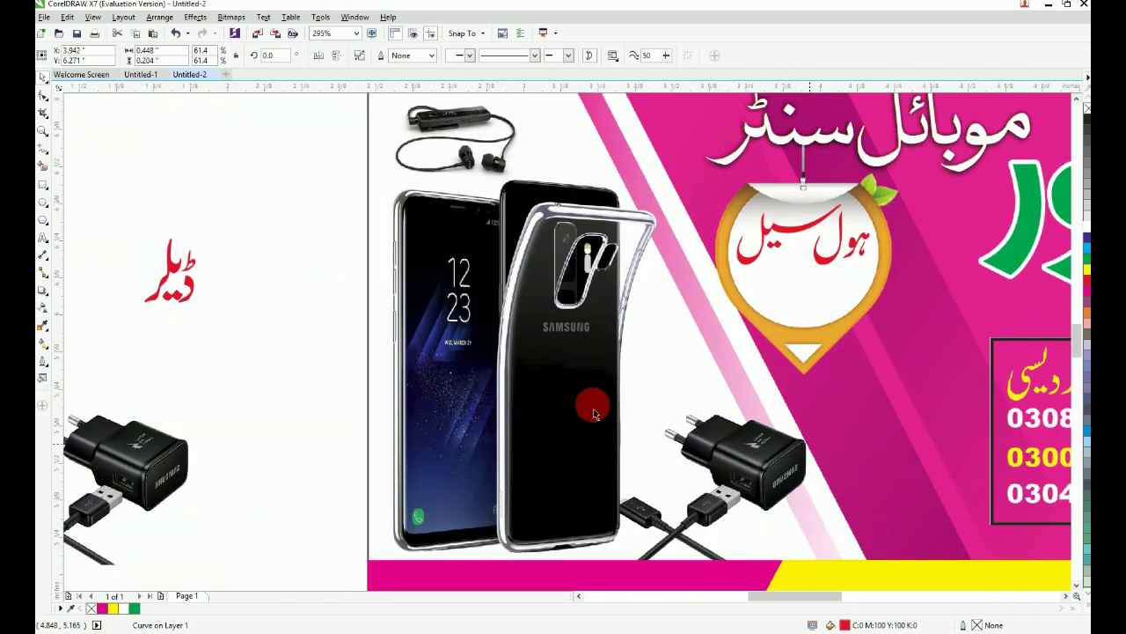
{"action": "left_click", "coordinate": [173, 280]}
{"action": "left_click_drag", "start_coordinate": [188, 283], "coordinate": [811, 291]}
{"action": "left_click", "coordinate": [832, 267], "text": "shift"}
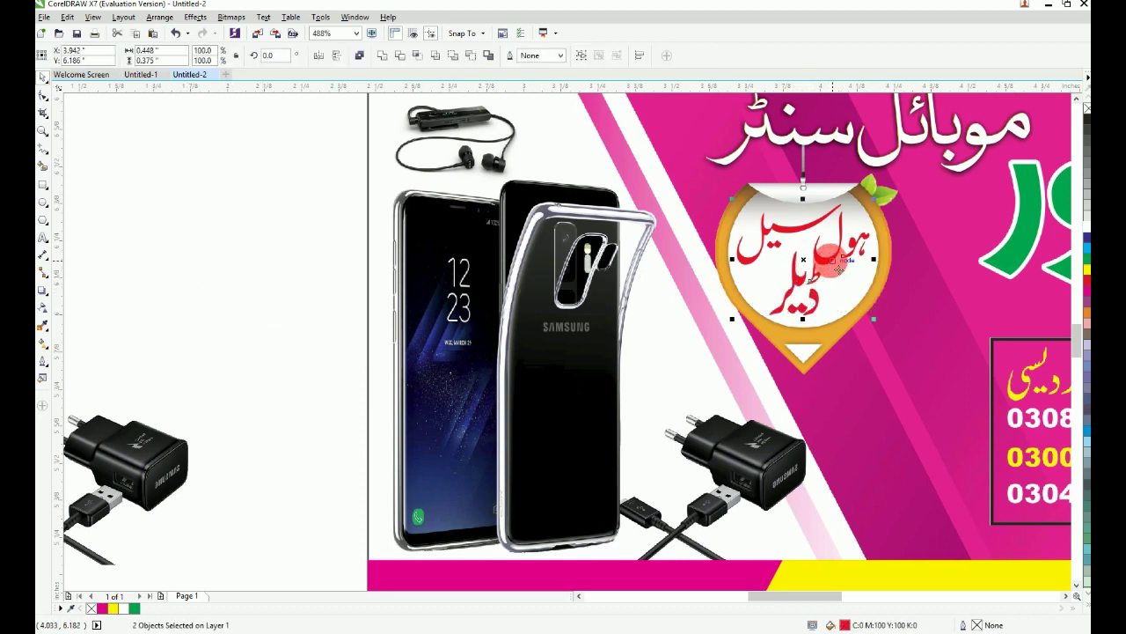
{"action": "key", "text": "F2"}
{"action": "left_click_drag", "start_coordinate": [697, 202], "coordinate": [859, 331]}
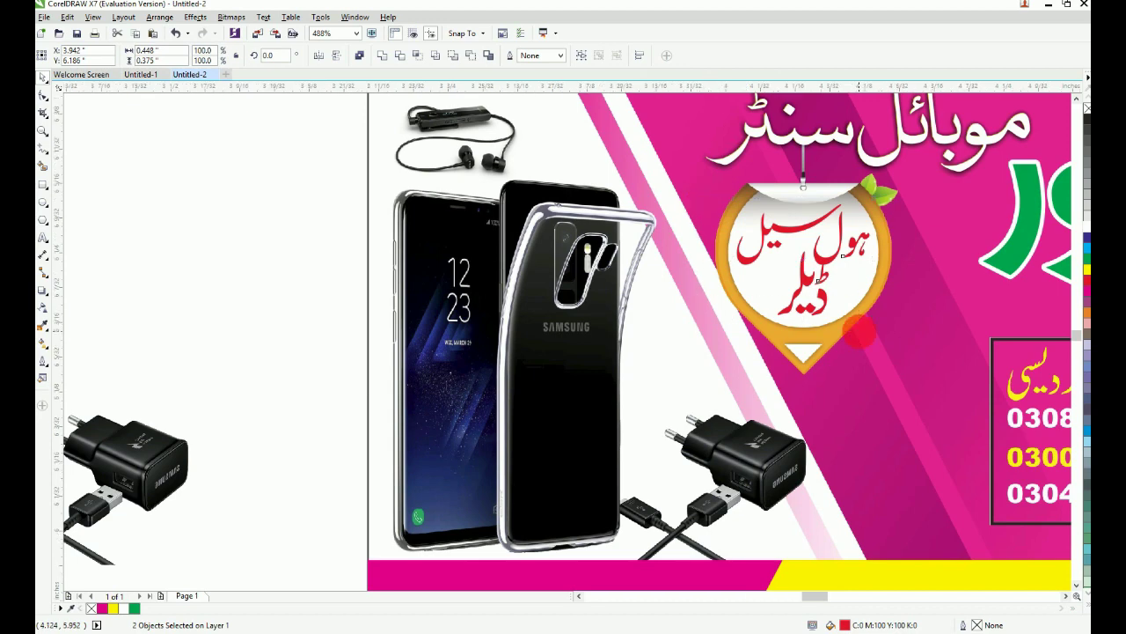
{"action": "key", "text": "Escape"}
{"action": "left_click_drag", "start_coordinate": [667, 406], "coordinate": [635, 406]}
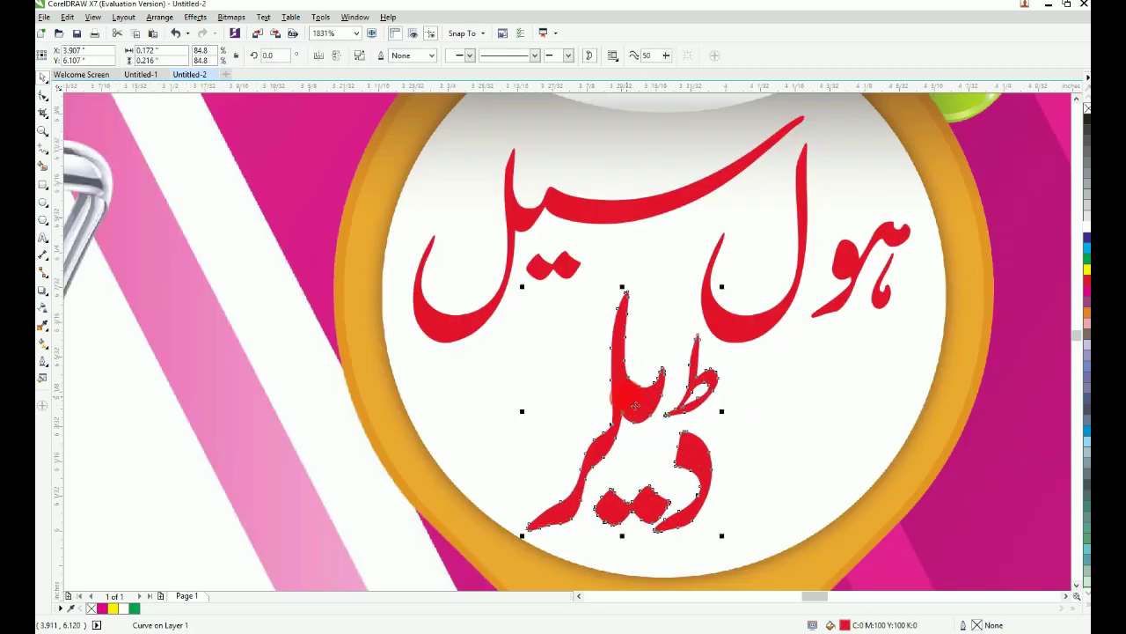
{"action": "key", "text": "Escape"}
{"action": "key", "text": "F4"}
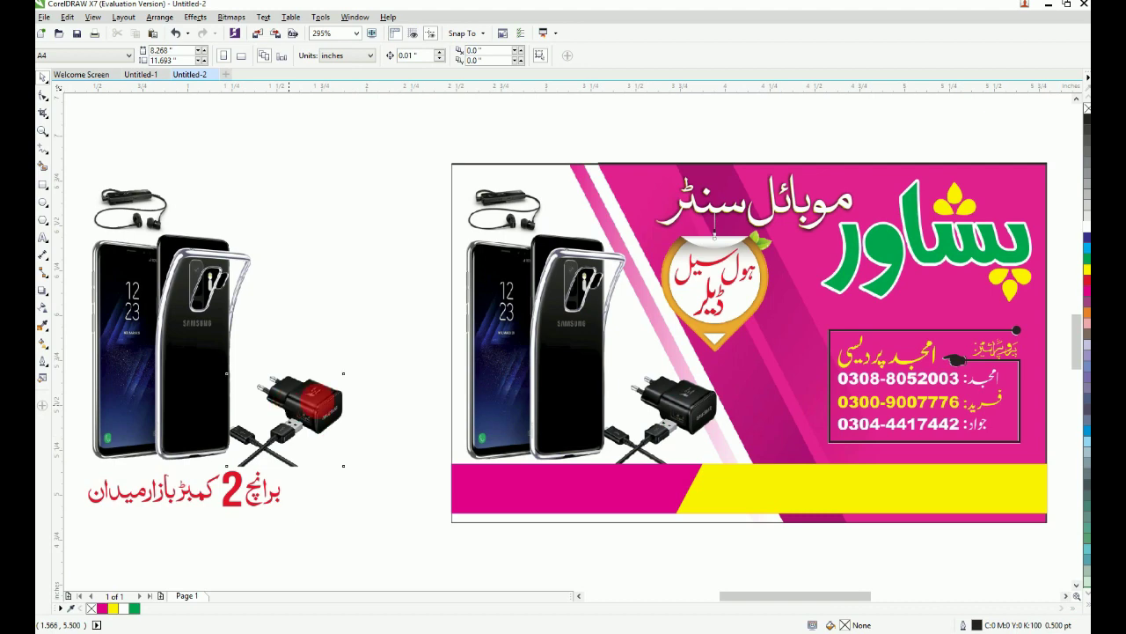
Step: Drag the charger image onto the card, aligned over the card's charger
{"action": "left_click_drag", "start_coordinate": [319, 400], "coordinate": [678, 404]}
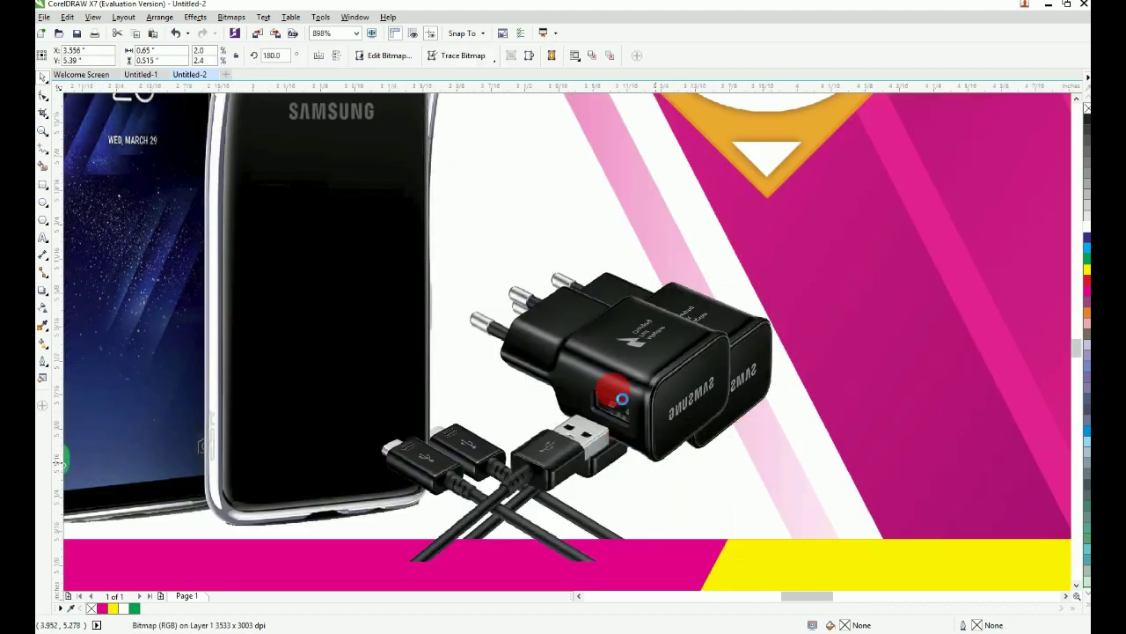
{"action": "mouse_move", "coordinate": [620, 369]}
{"action": "left_mouse_down"}
{"action": "mouse_move", "coordinate": [683, 366]}
{"action": "mouse_move", "coordinate": [674, 368]}
{"action": "left_mouse_up"}
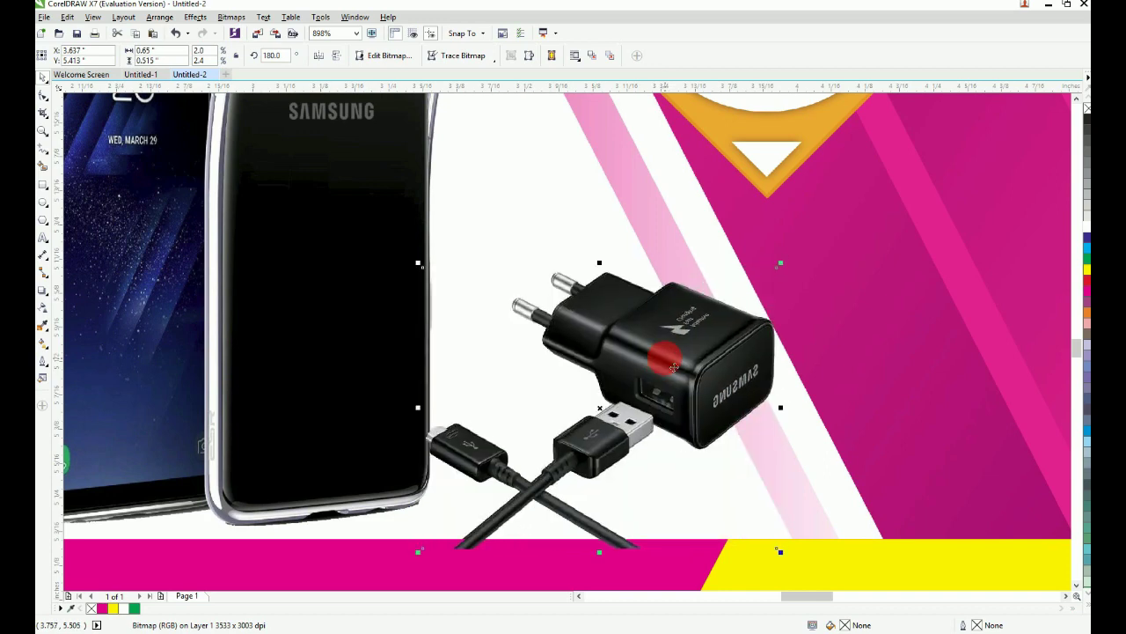
{"action": "key", "text": "F4"}
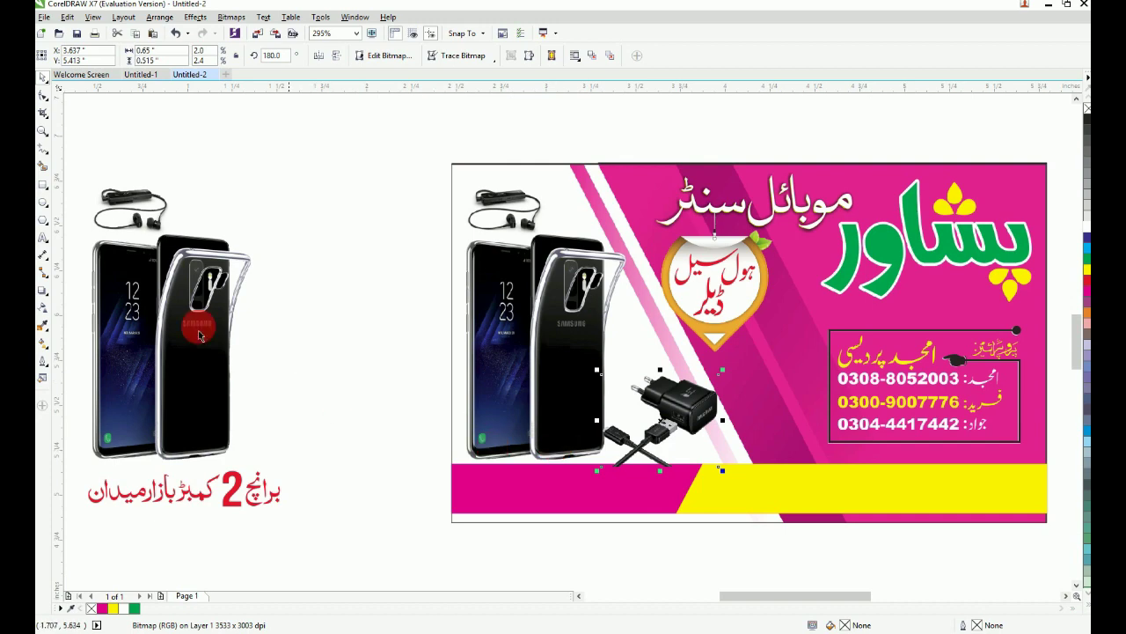
Step: Place the phone image over the card's matching phones and zoom in on them
{"action": "left_click_drag", "start_coordinate": [187, 319], "coordinate": [563, 311]}
{"action": "left_click", "coordinate": [566, 319]}
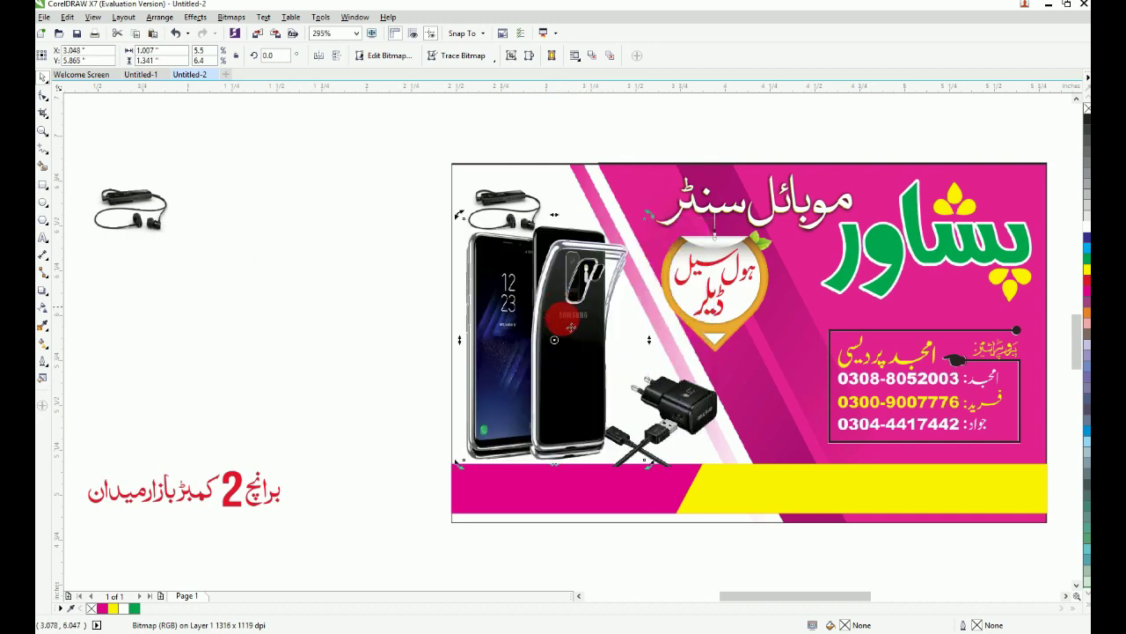
{"action": "key", "text": "F2"}
{"action": "left_click_drag", "start_coordinate": [401, 179], "coordinate": [615, 481]}
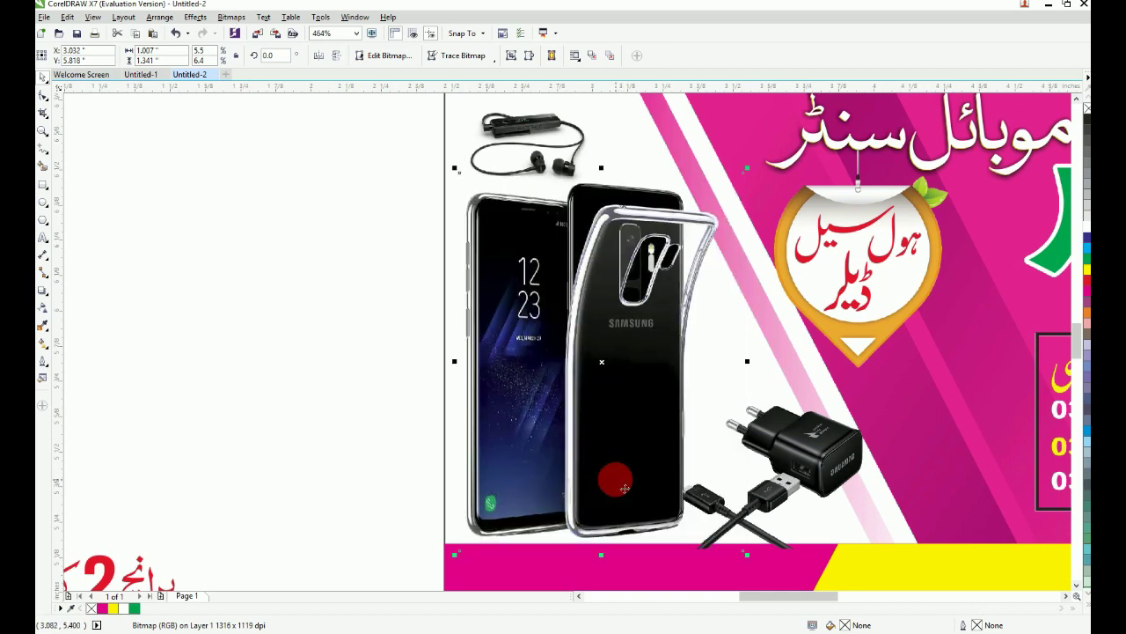
{"action": "scroll", "coordinate": [624, 488], "scroll_direction": "down", "scroll_amount": 3}
Step: Bring the headphones image to the card's top-left, lined up over the existing headphones
{"action": "left_click", "coordinate": [264, 294]}
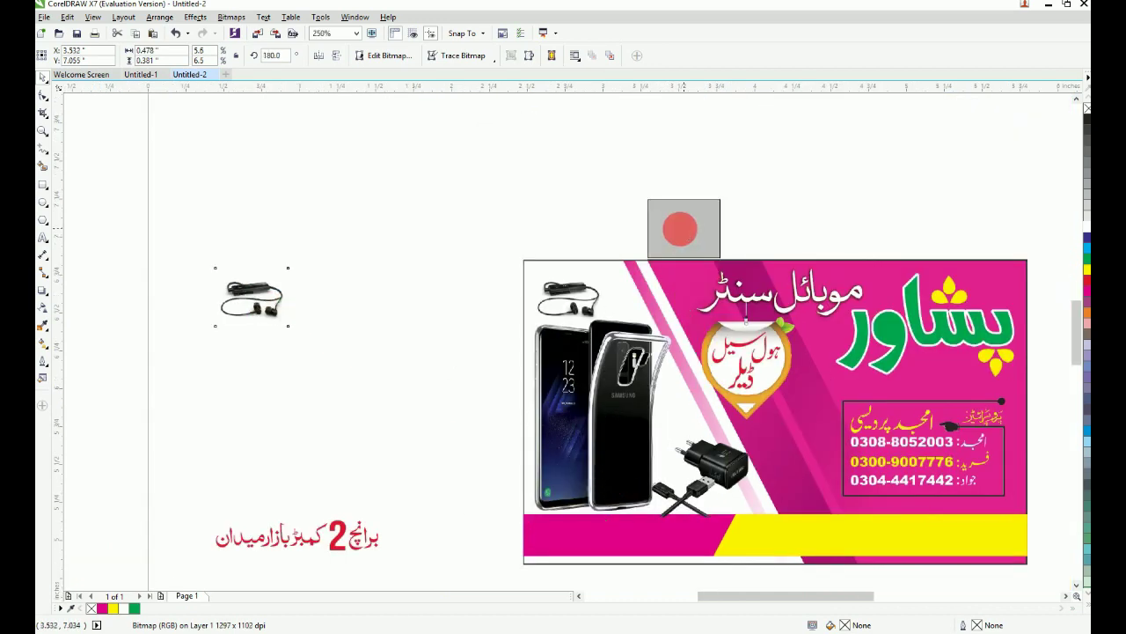
{"action": "left_click_drag", "start_coordinate": [682, 230], "coordinate": [683, 230]}
{"action": "key", "text": "F2"}
{"action": "left_click_drag", "start_coordinate": [478, 182], "coordinate": [832, 397]}
{"action": "mouse_move", "coordinate": [644, 173]}
{"action": "left_mouse_down"}
{"action": "mouse_move", "coordinate": [495, 308]}
{"action": "mouse_move", "coordinate": [391, 345]}
{"action": "left_mouse_up"}
{"action": "left_click_drag", "start_coordinate": [257, 296], "coordinate": [467, 393]}
{"action": "left_click_drag", "start_coordinate": [537, 337], "coordinate": [502, 337]}
{"action": "key", "text": "F4"}
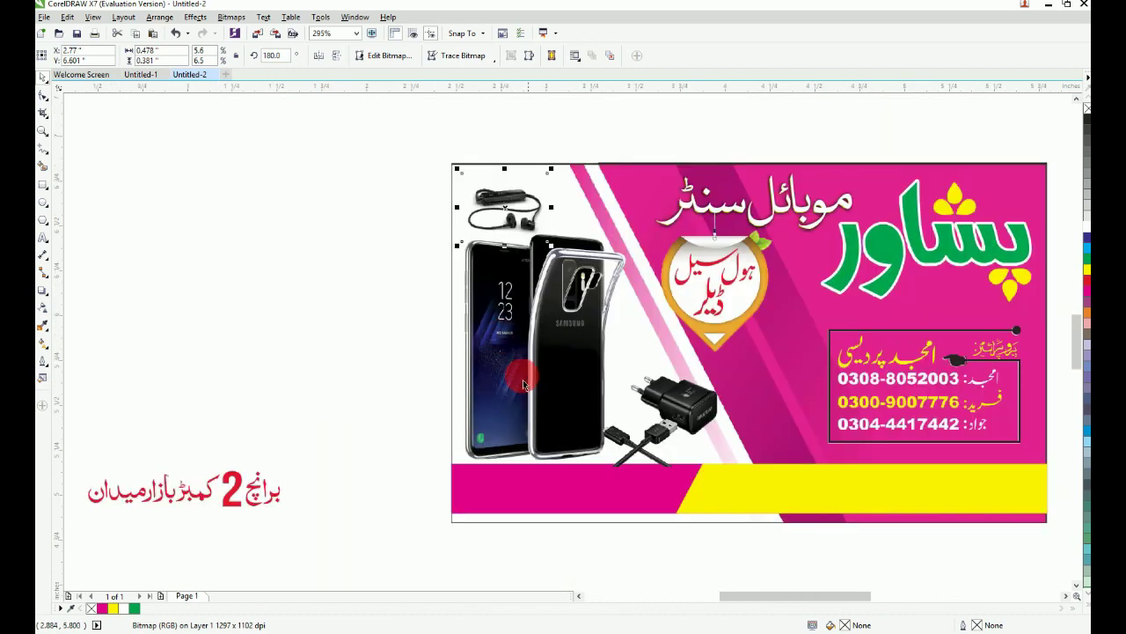
{"action": "left_click", "coordinate": [360, 329]}
{"action": "left_click_drag", "start_coordinate": [322, 443], "coordinate": [95, 556]}
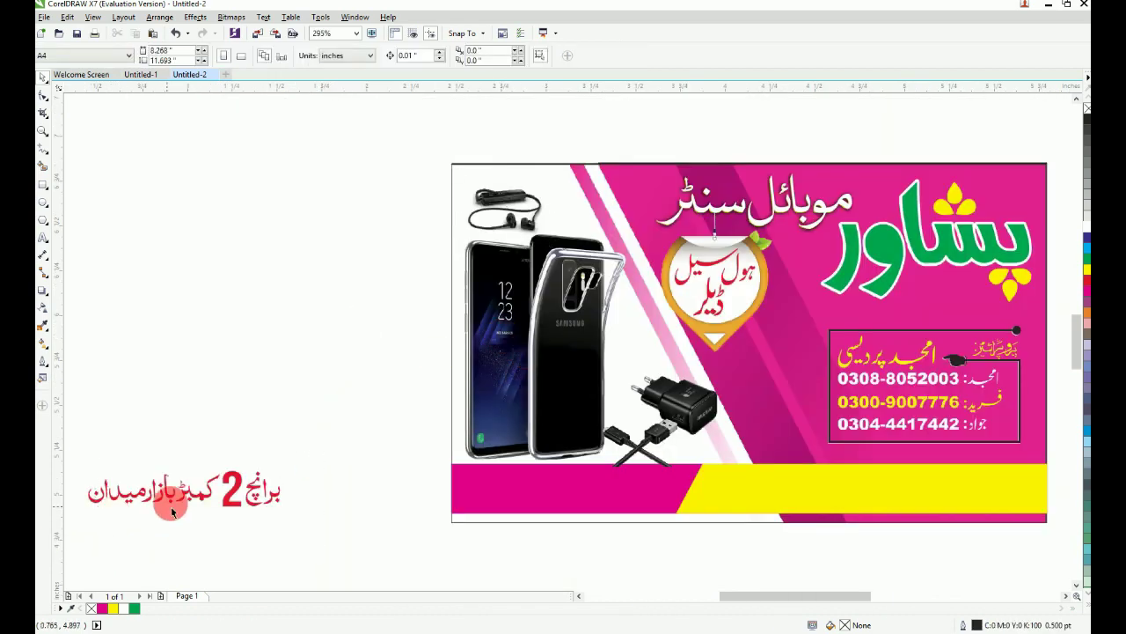
Step: Drag the red Urdu branch text group into the bottom magenta strip and recolour it yellow
{"action": "left_click", "coordinate": [194, 497]}
{"action": "left_click_drag", "start_coordinate": [316, 430], "coordinate": [61, 526]}
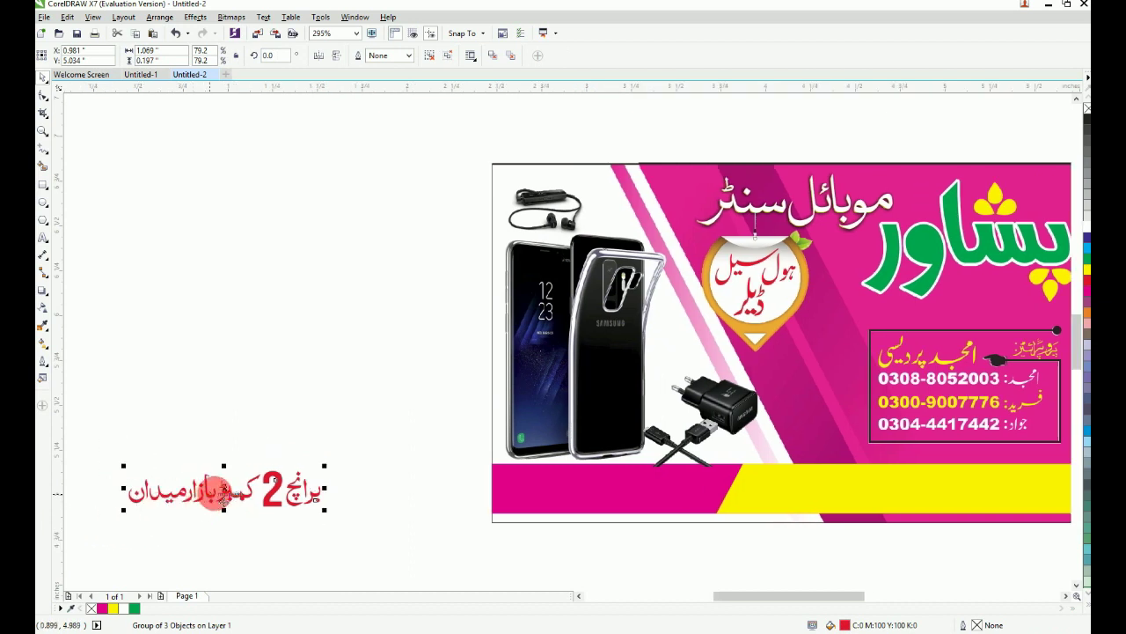
{"action": "left_click_drag", "start_coordinate": [230, 490], "coordinate": [619, 498]}
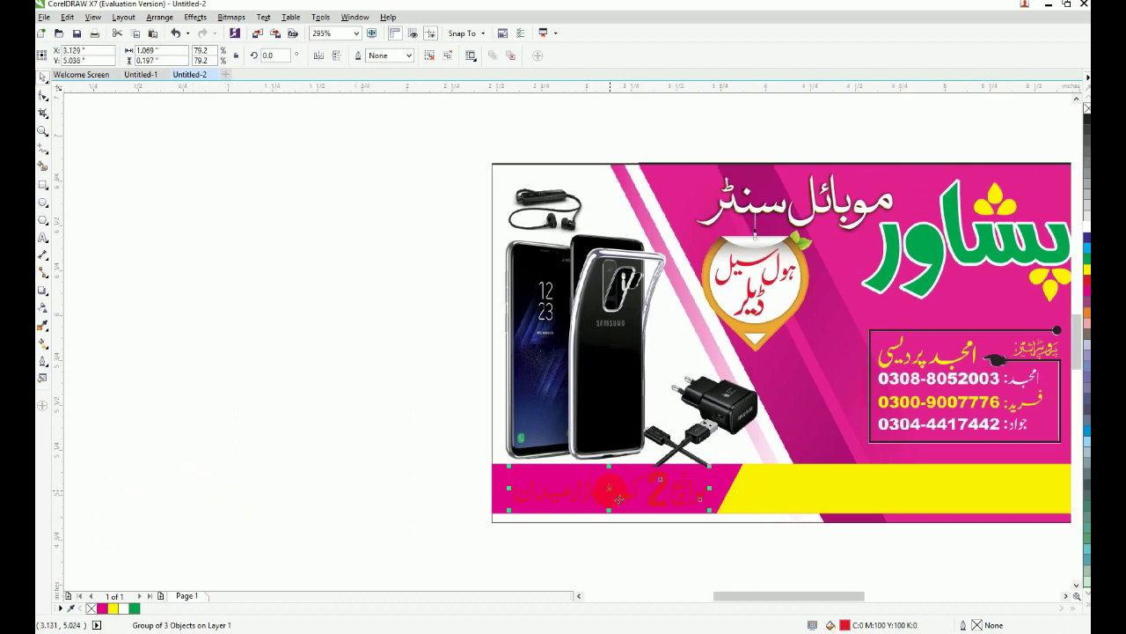
{"action": "left_click", "coordinate": [1087, 270]}
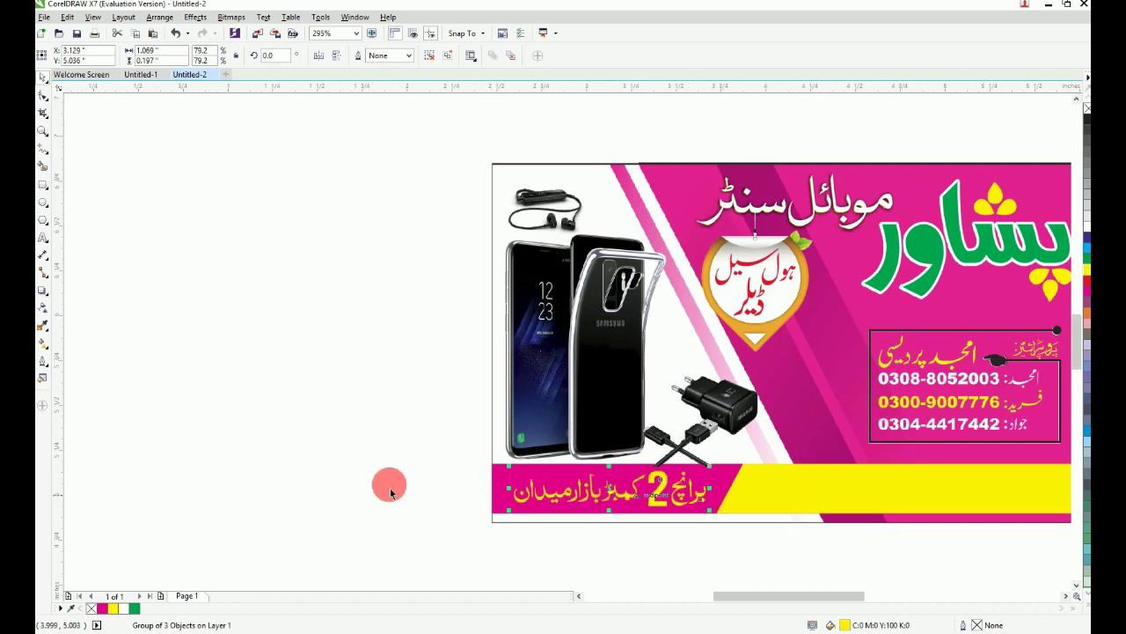
{"action": "left_click", "coordinate": [278, 458]}
{"action": "key", "text": "F4"}
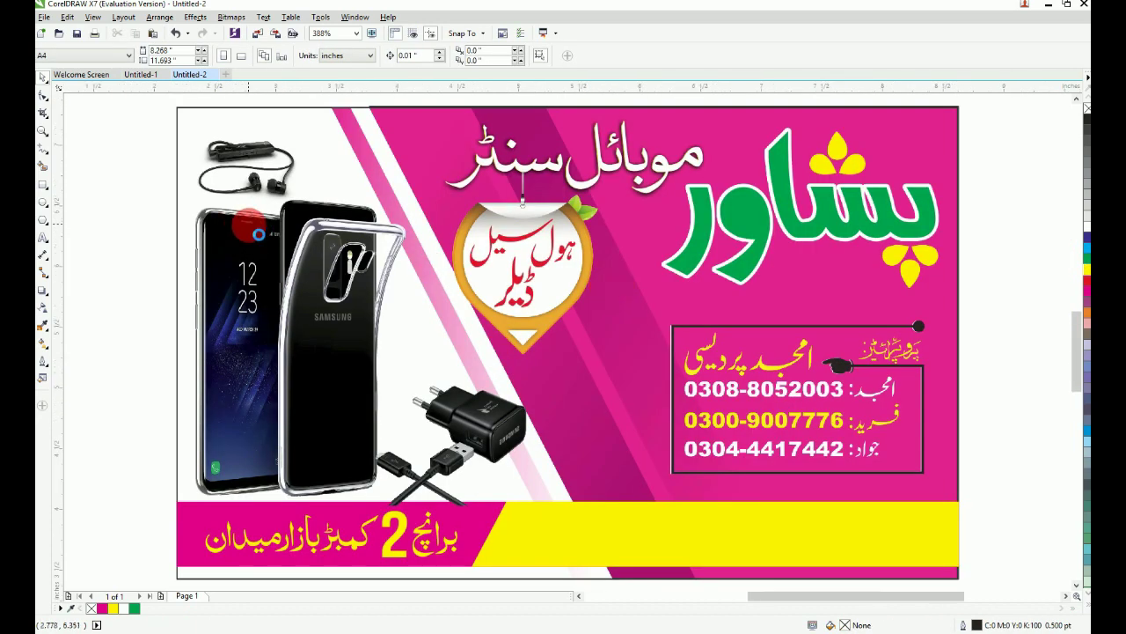
Step: Zoom into the card's lower right and start an Arial 24 pt text entry below the yellow band
{"action": "scroll", "coordinate": [248, 224], "scroll_direction": "down", "scroll_amount": 1}
{"action": "left_click_drag", "start_coordinate": [191, 140], "coordinate": [729, 478]}
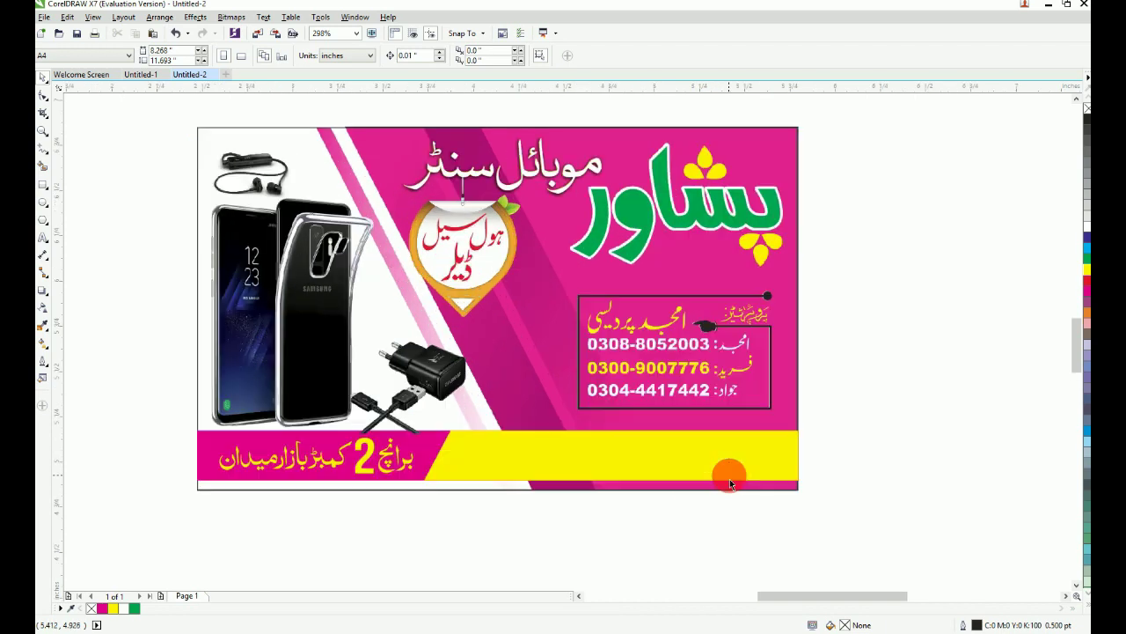
{"action": "left_click_drag", "start_coordinate": [817, 545], "coordinate": [819, 545]}
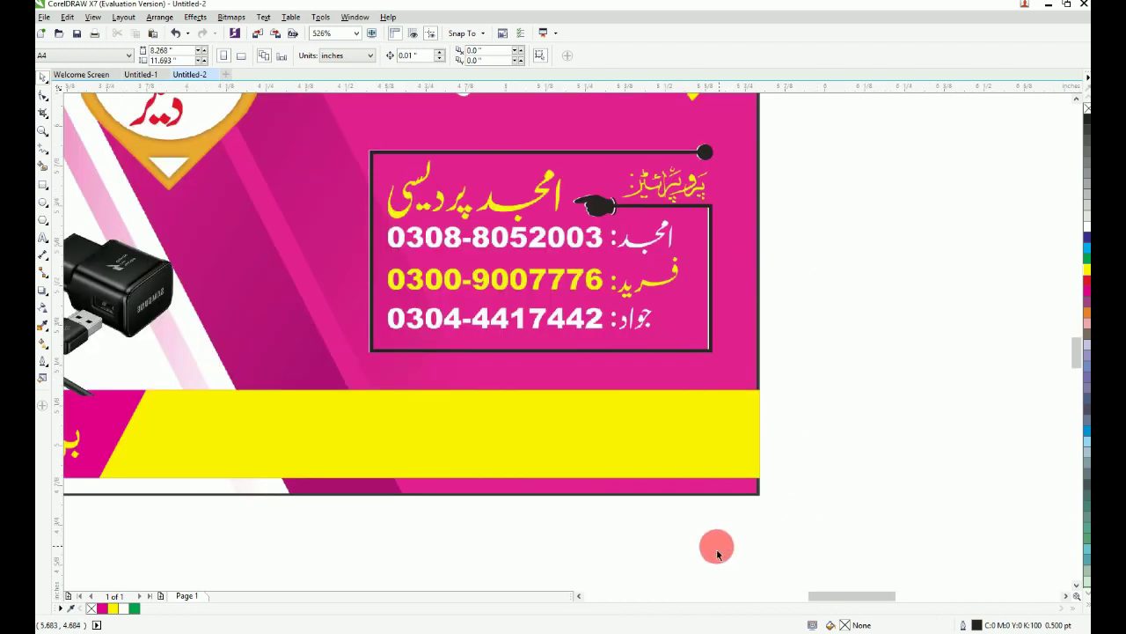
{"action": "left_click", "coordinate": [650, 550]}
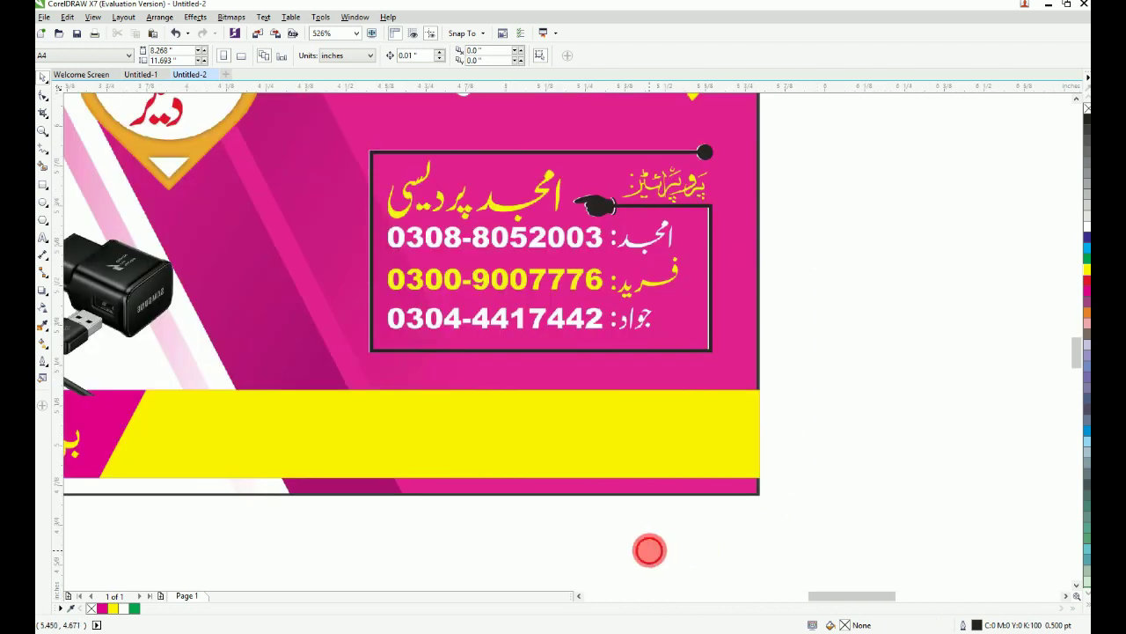
{"action": "key", "text": "F8"}
{"action": "left_click", "coordinate": [650, 550]}
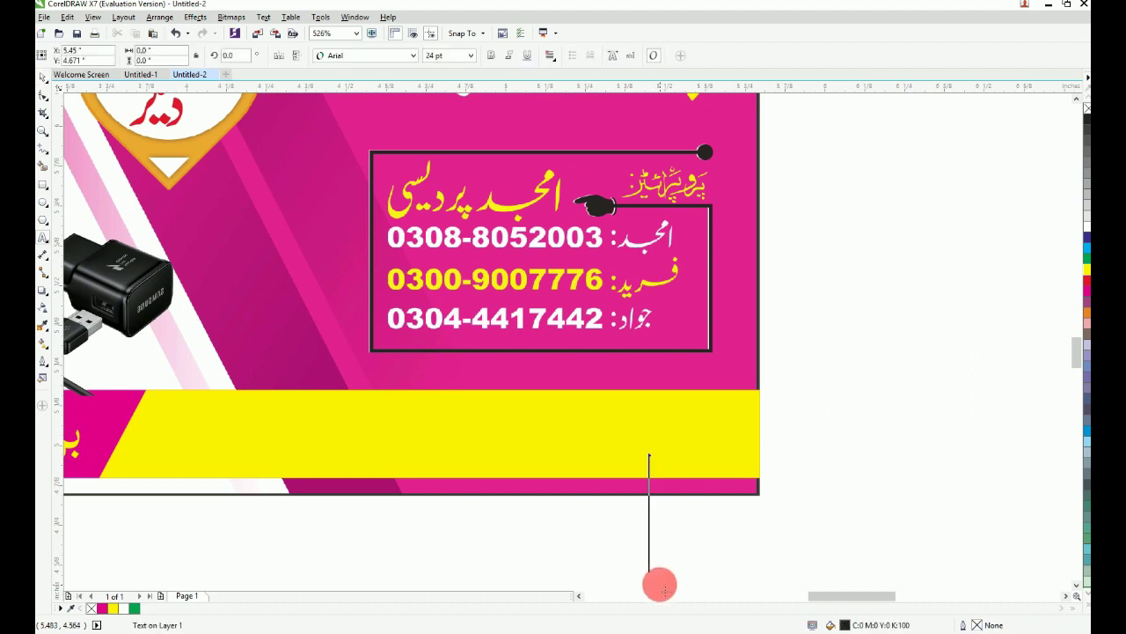
Step: Type the word 'Peshwar' as text, then remove it and fit the whole card in view
{"action": "type", "text": "Peshw"}
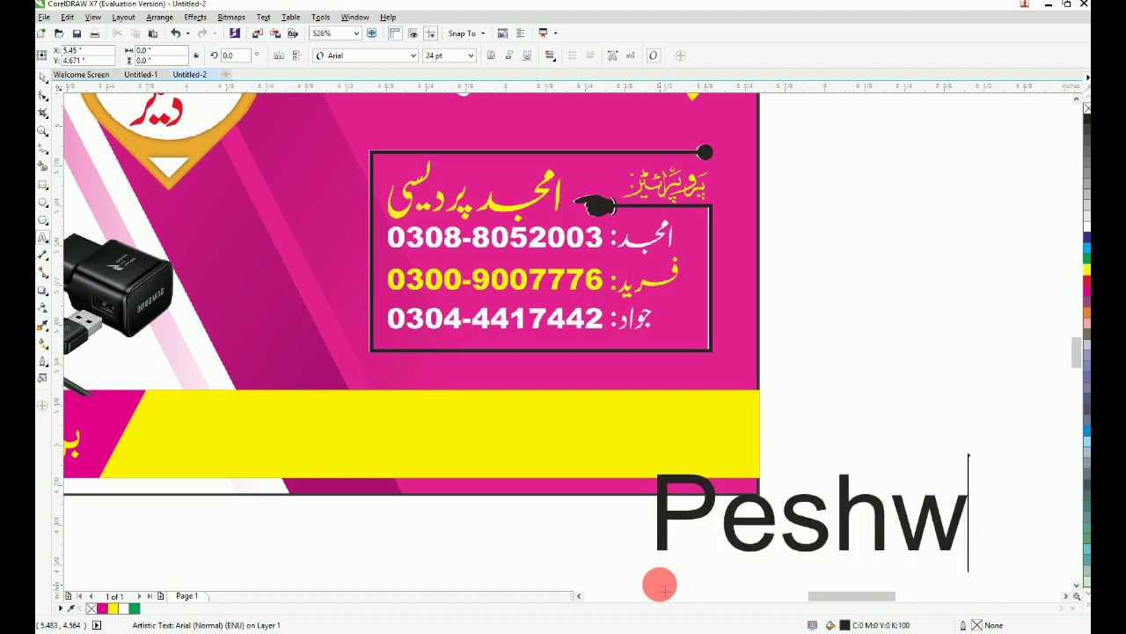
{"action": "type", "text": "ar"}
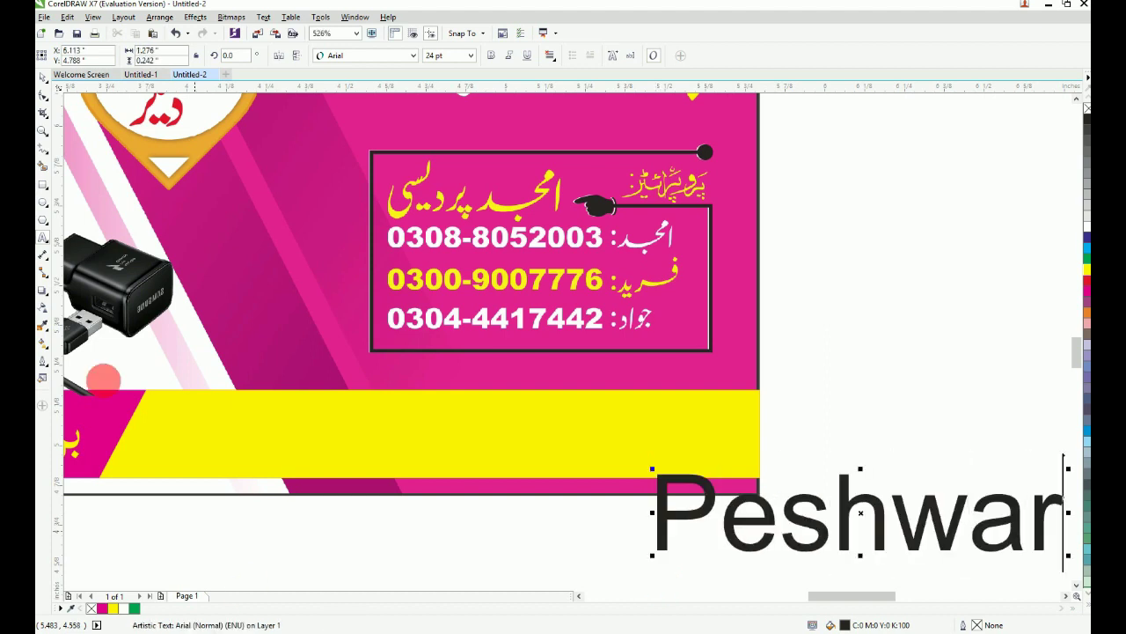
{"action": "left_click", "coordinate": [42, 80]}
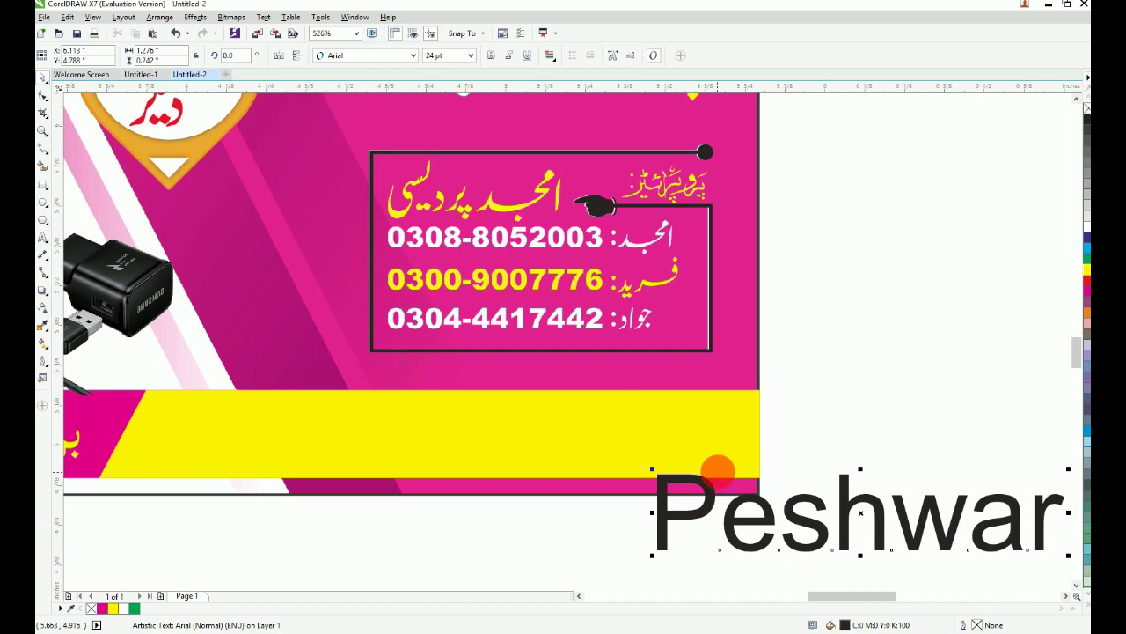
{"action": "key", "text": "Delete"}
{"action": "key", "text": "F4"}
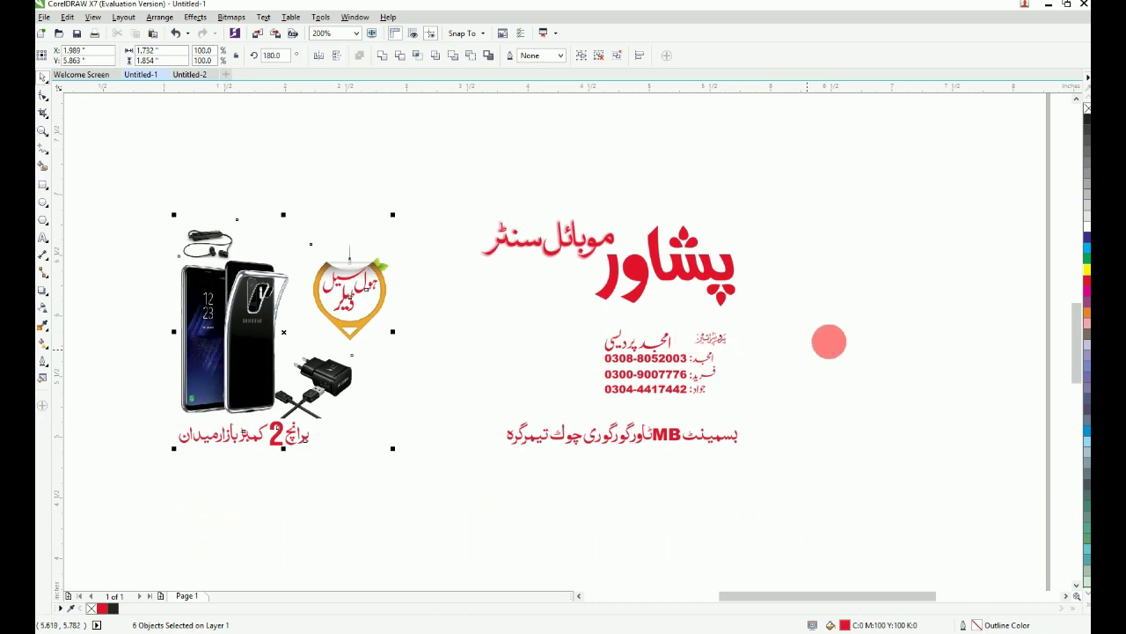
Step: In Untitled-1, select the red contact and address text and copy it
{"action": "left_click", "coordinate": [829, 342]}
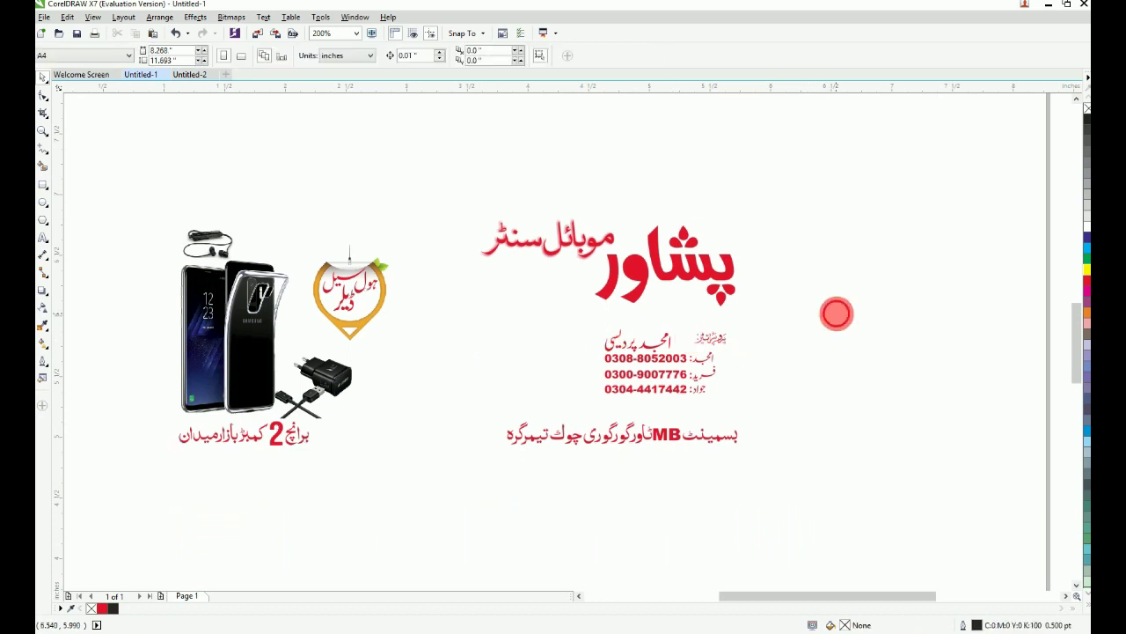
{"action": "left_click_drag", "start_coordinate": [837, 314], "coordinate": [437, 511]}
{"action": "left_click_drag", "start_coordinate": [628, 391], "coordinate": [660, 121]}
{"action": "left_click", "coordinate": [467, 181]}
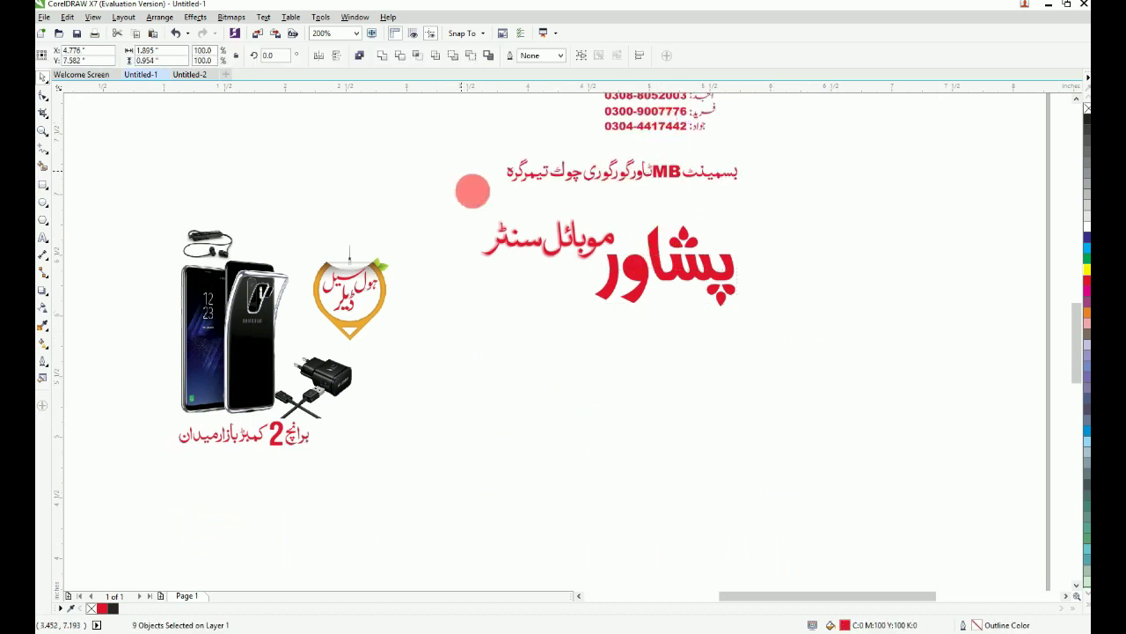
{"action": "key", "text": "ctrl+v"}
{"action": "left_click_drag", "start_coordinate": [782, 215], "coordinate": [312, 3]}
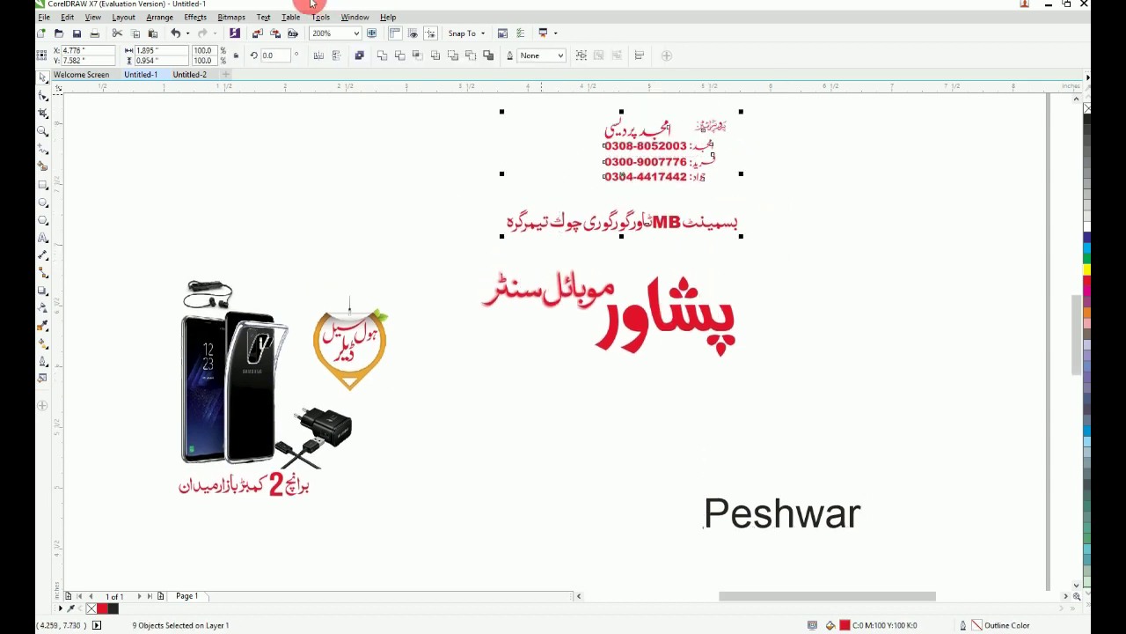
Step: Paste the red text into the pink Untitled-2 card and drag the address line onto the yellow bar
{"action": "left_click", "coordinate": [198, 72]}
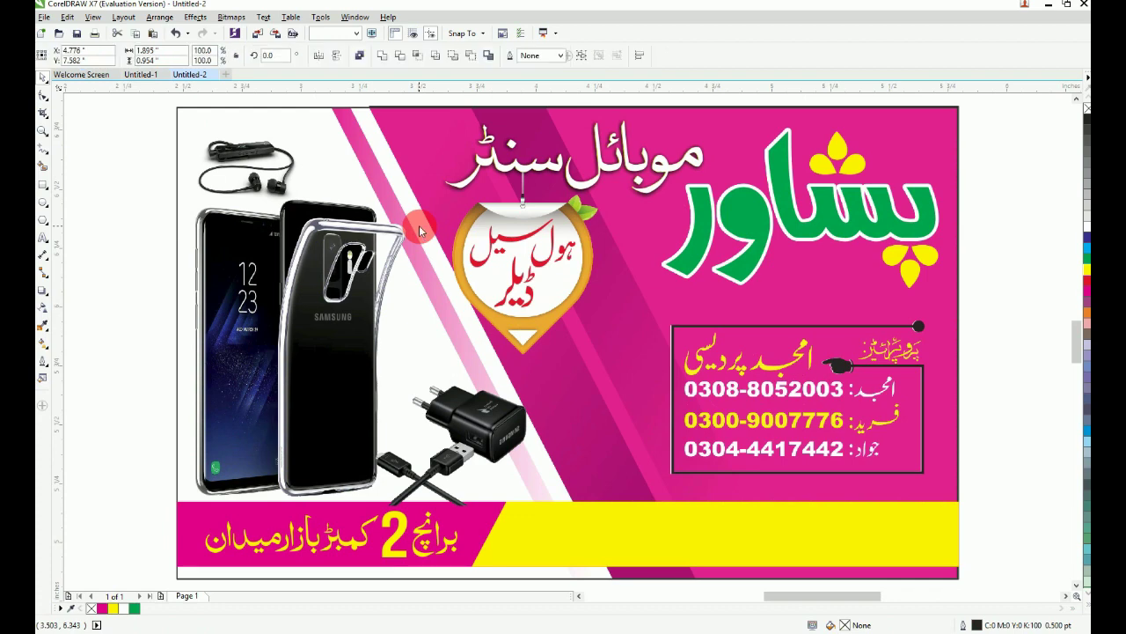
{"action": "key", "text": "F4"}
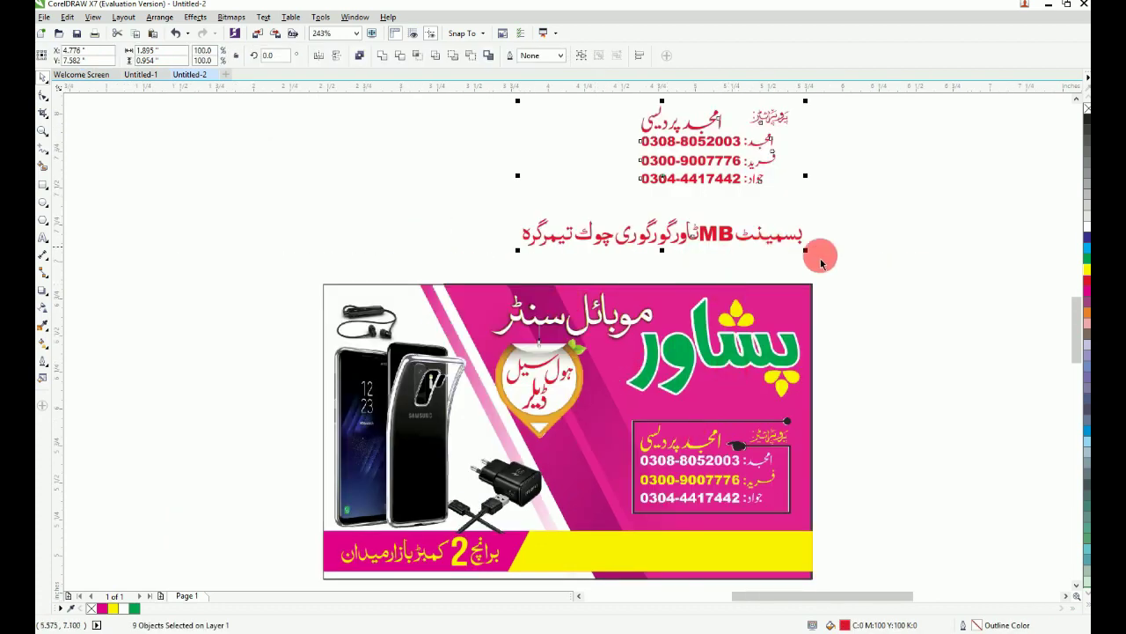
{"action": "left_click", "coordinate": [854, 269]}
{"action": "key", "text": "F2"}
{"action": "left_click_drag", "start_coordinate": [361, 187], "coordinate": [947, 581]}
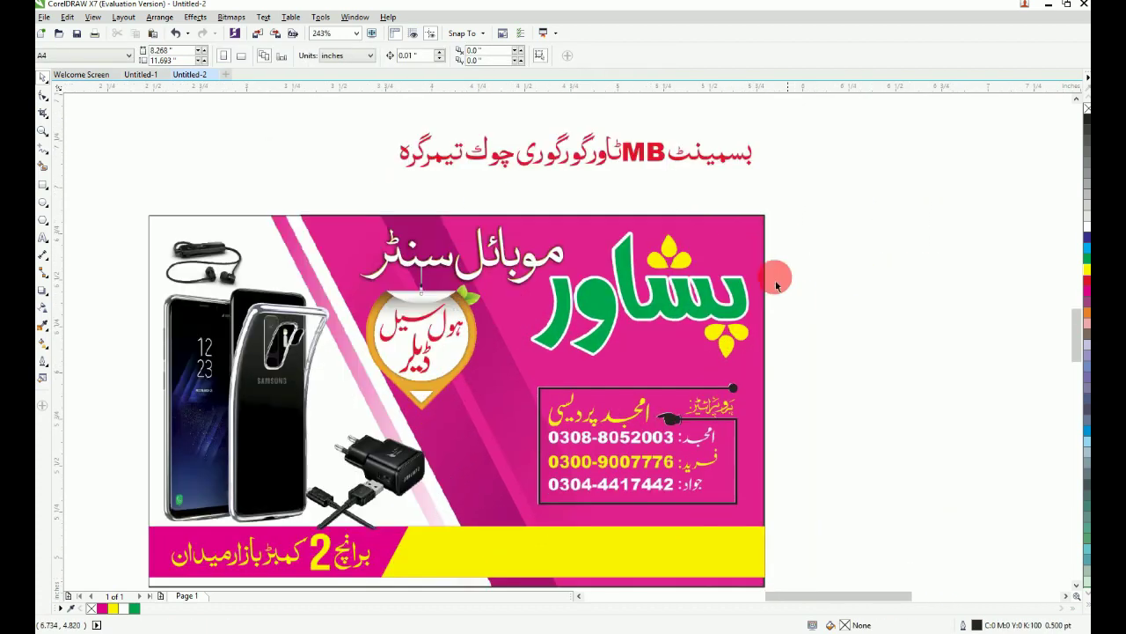
{"action": "left_click_drag", "start_coordinate": [628, 167], "coordinate": [671, 552]}
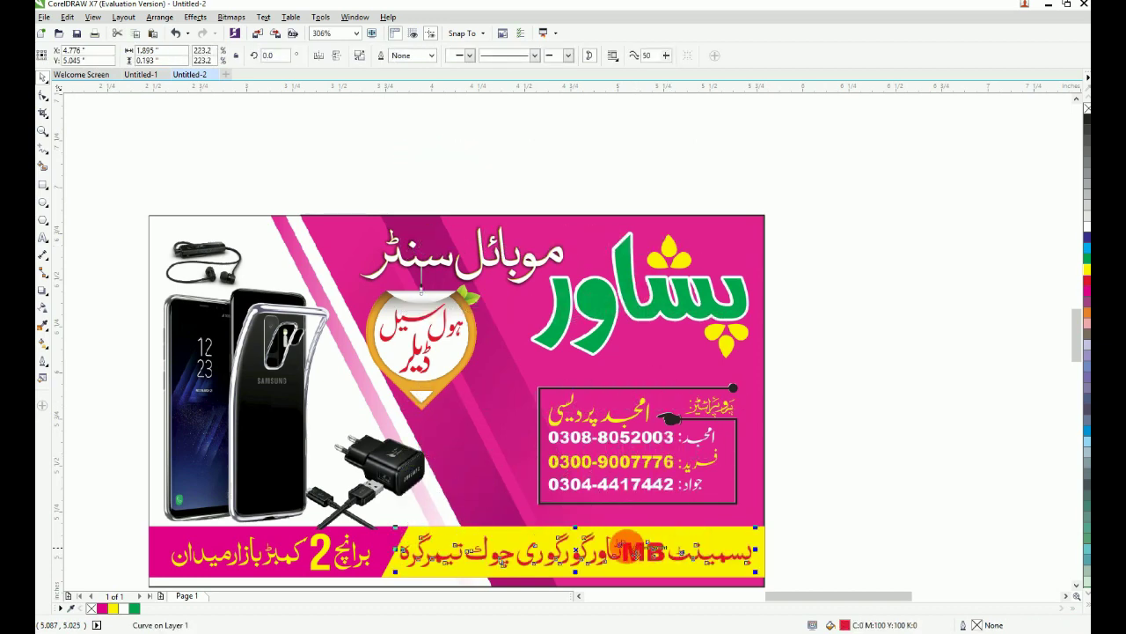
Step: Centre the address text on the yellow bar and try white and yellow fills on it
{"action": "left_click", "coordinate": [543, 534], "text": "shift"}
{"action": "key", "text": "e"}
{"action": "left_click", "coordinate": [823, 468]}
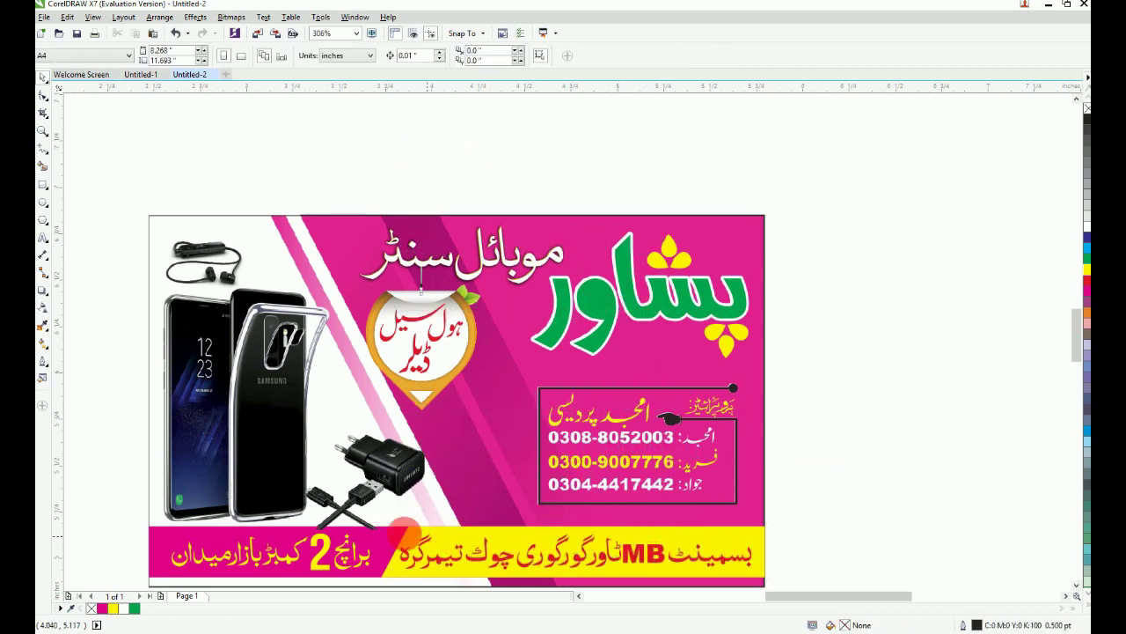
{"action": "left_click_drag", "start_coordinate": [367, 513], "coordinate": [786, 596]}
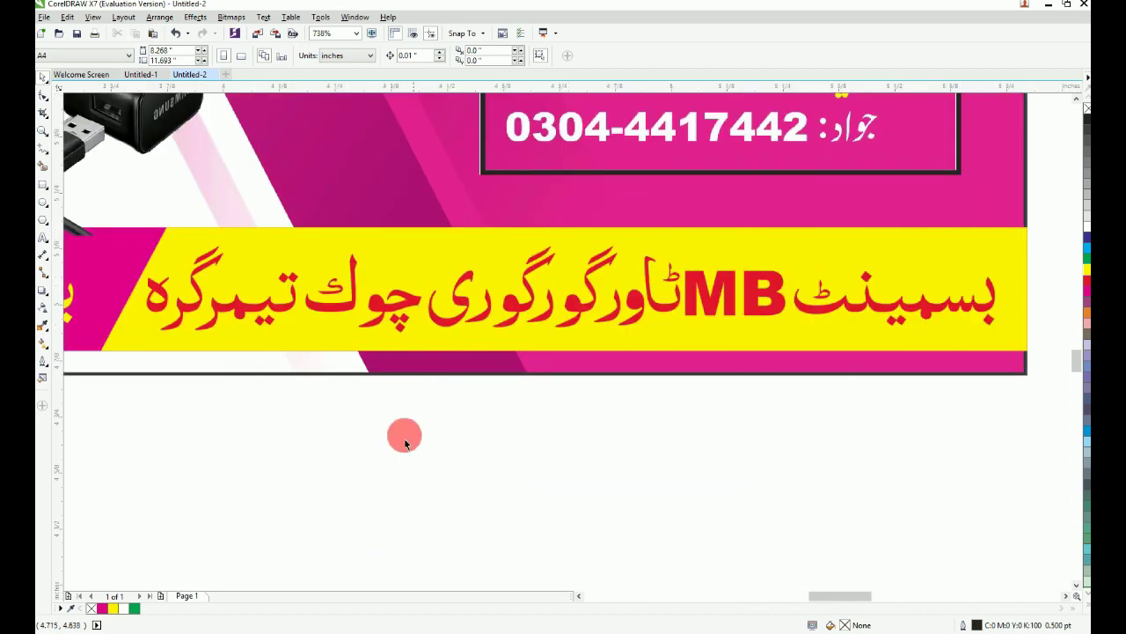
{"action": "left_click", "coordinate": [392, 314]}
{"action": "left_click", "coordinate": [126, 609]}
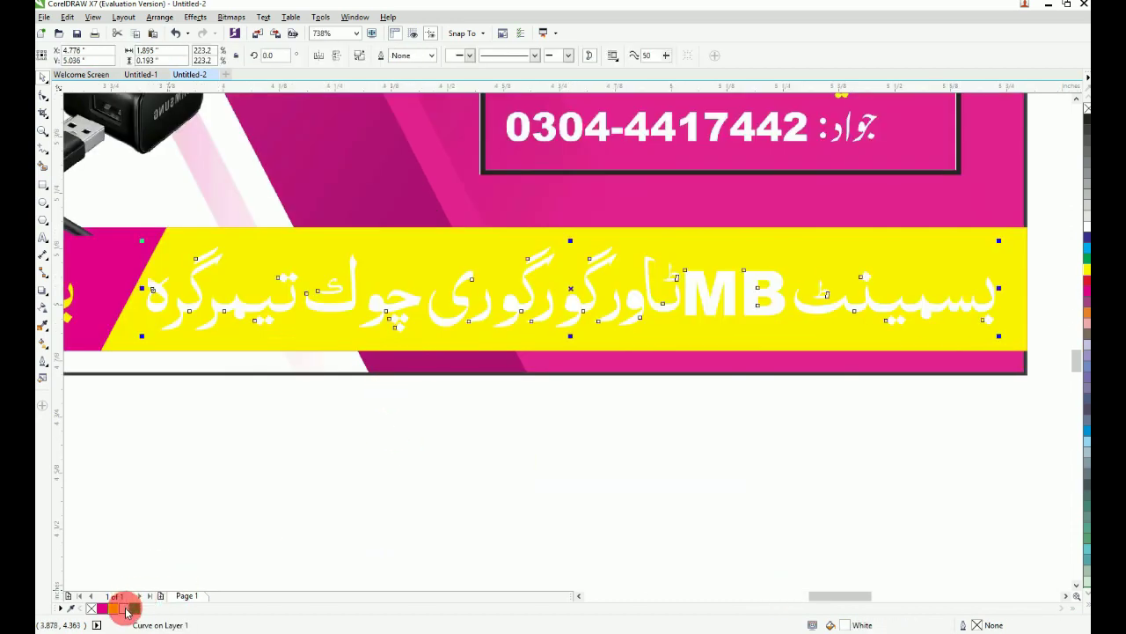
{"action": "left_click", "coordinate": [113, 608]}
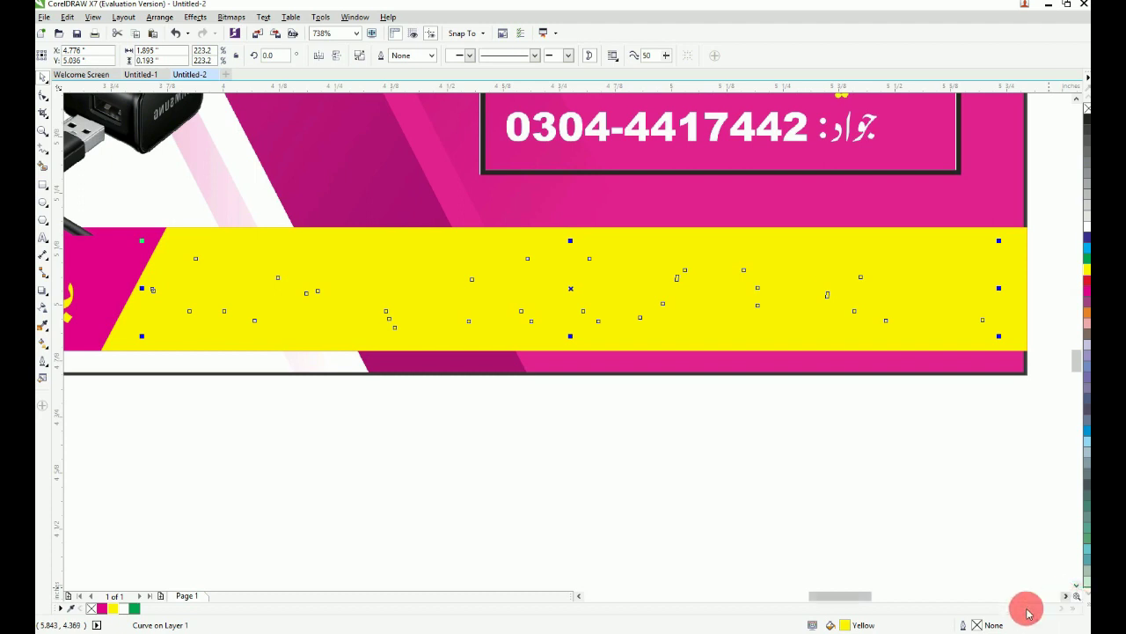
Step: Fill the address text with rich black C100 M100 Y100 K100 in Edit Fill
{"action": "double_click", "coordinate": [896, 628]}
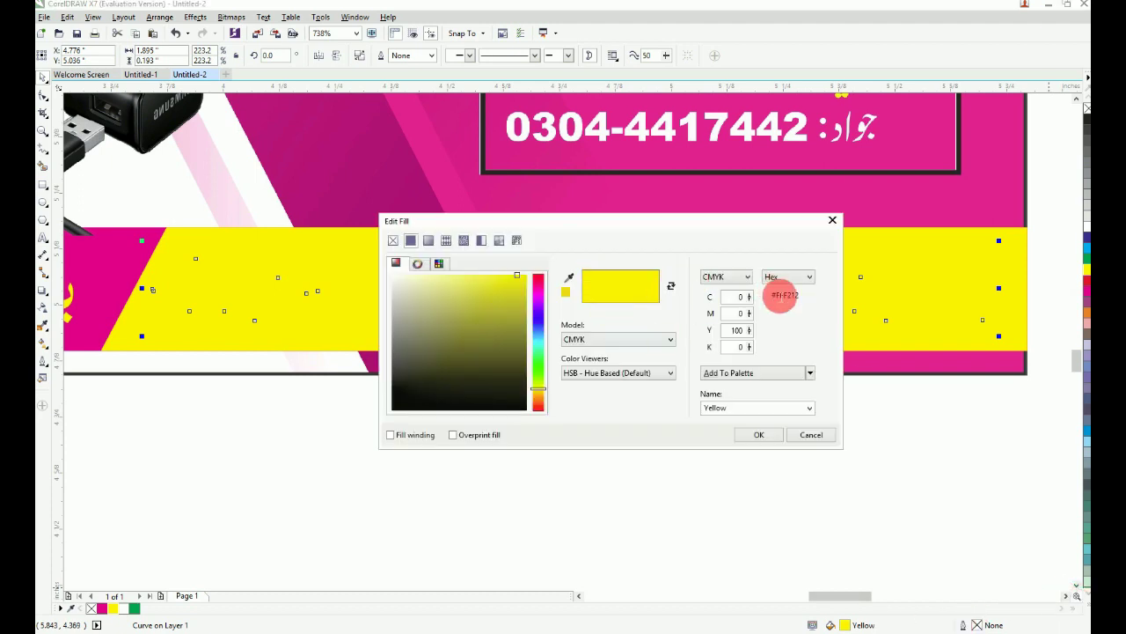
{"action": "left_click", "coordinate": [740, 301]}
{"action": "type", "text": "100"}
{"action": "key", "text": "Tab"}
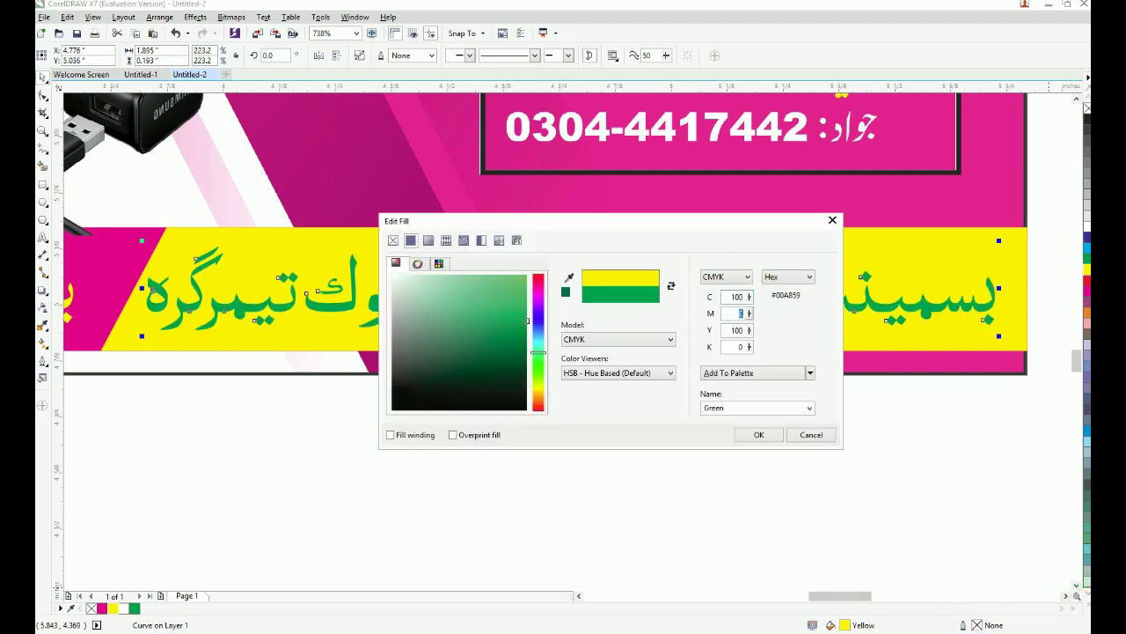
{"action": "type", "text": "100"}
{"action": "key", "text": "Tab"}
{"action": "type", "text": "10"}
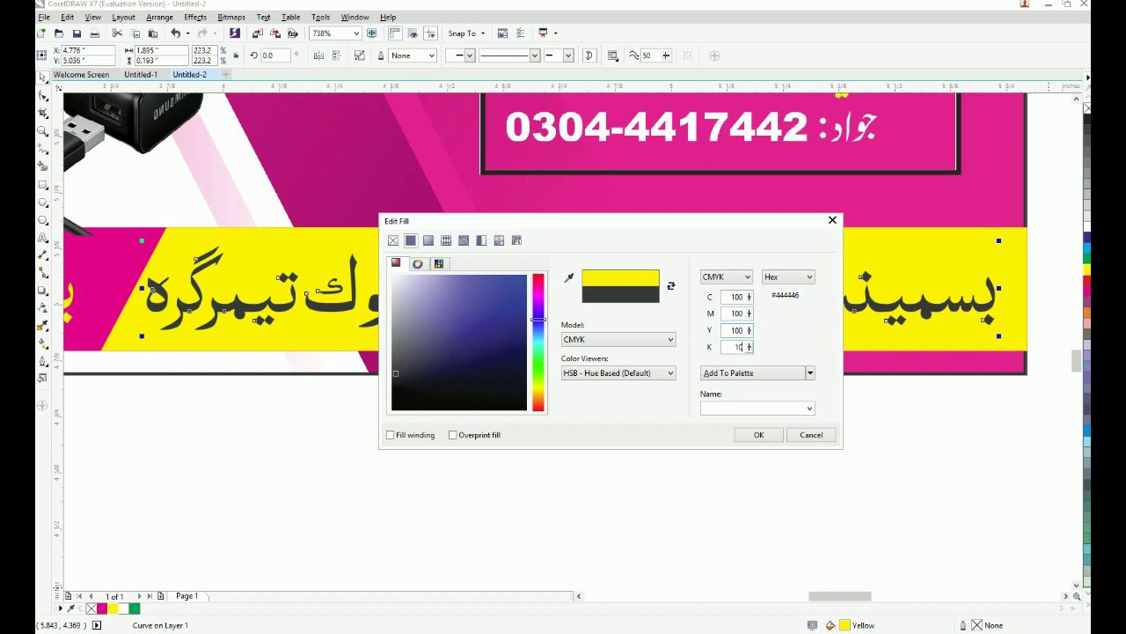
{"action": "double_click", "coordinate": [736, 334]}
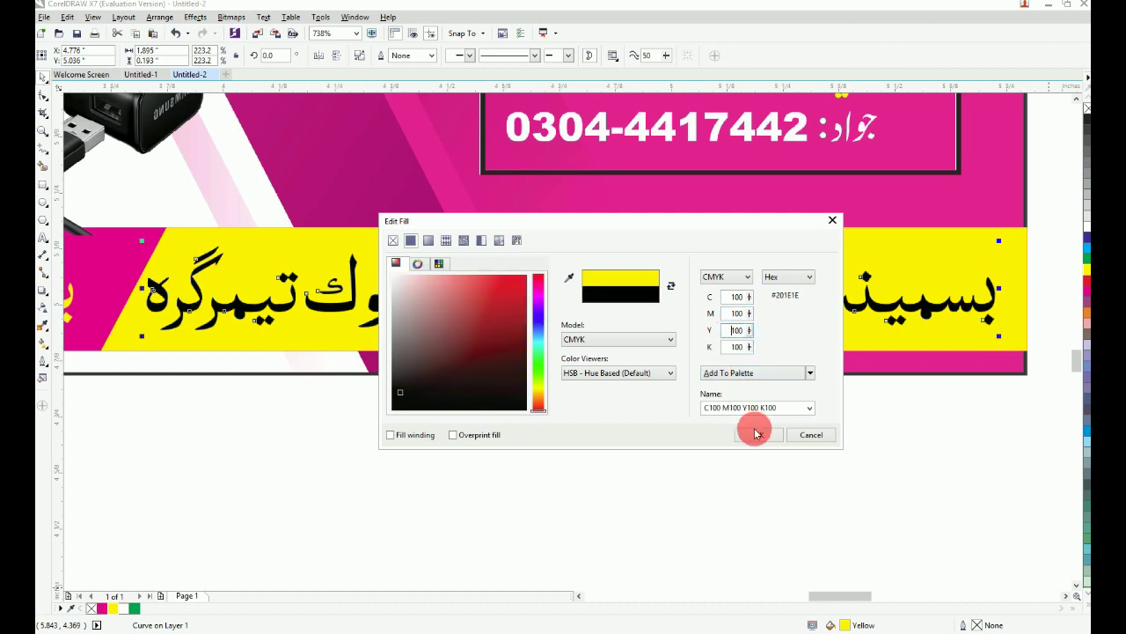
{"action": "left_click", "coordinate": [755, 431]}
{"action": "left_click", "coordinate": [744, 468]}
{"action": "key", "text": "F4"}
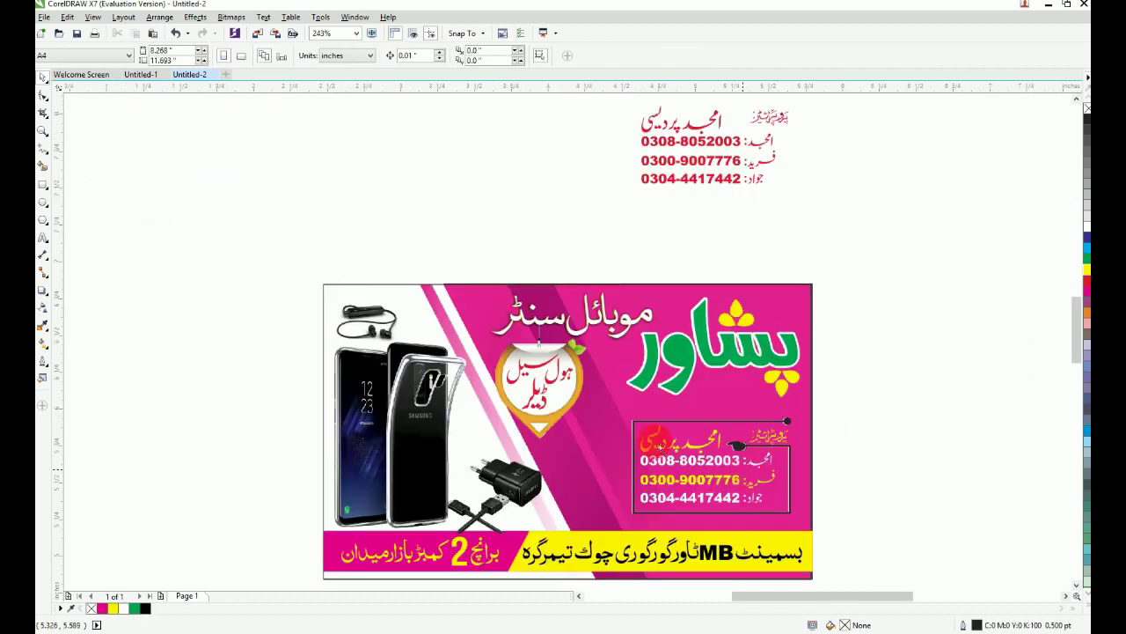
Step: Give the contact box's top line the same rich black and delete a stray guideline
{"action": "scroll", "coordinate": [762, 513], "scroll_direction": "up", "scroll_amount": 3}
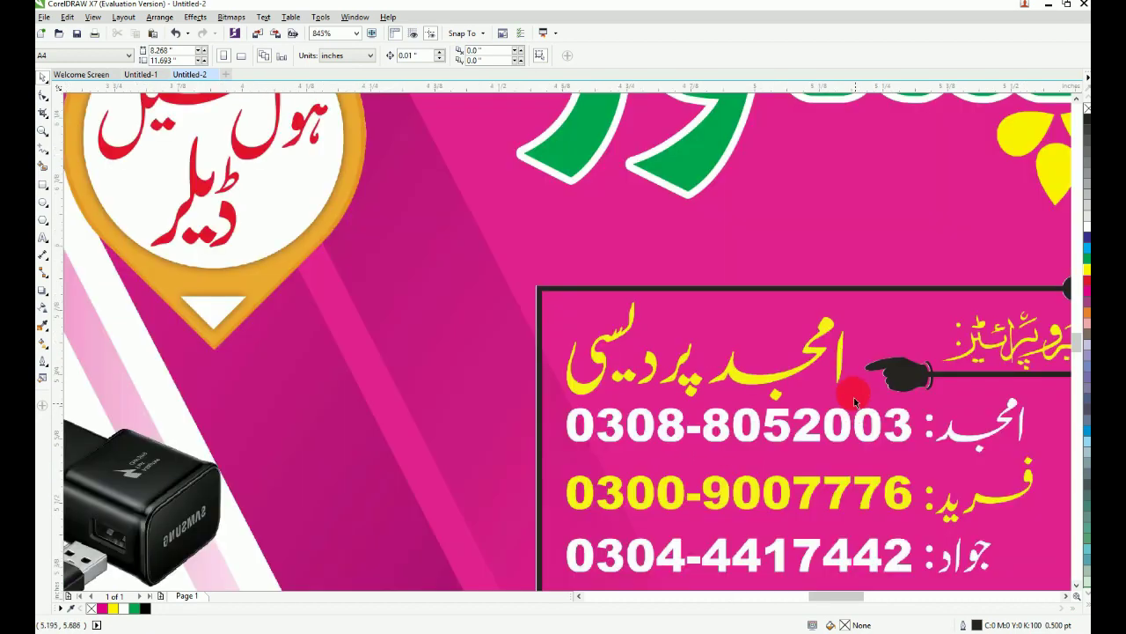
{"action": "left_click", "coordinate": [865, 288]}
{"action": "key", "text": "ctrl+r"}
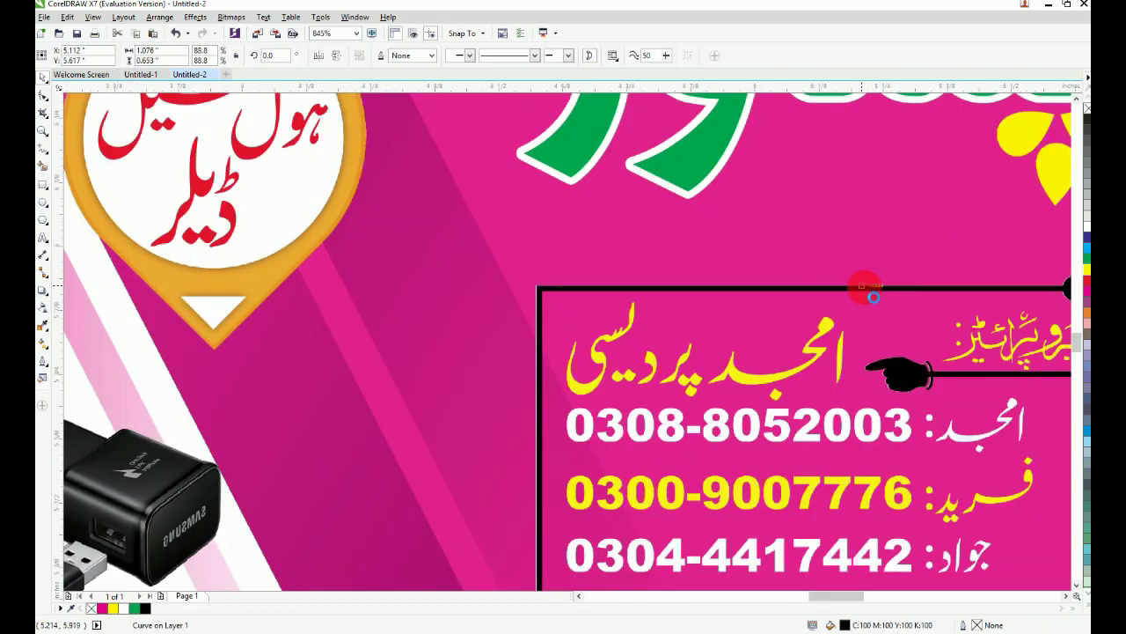
{"action": "key", "text": "Escape"}
{"action": "key", "text": "F3"}
{"action": "left_click_drag", "start_coordinate": [573, 393], "coordinate": [851, 548]}
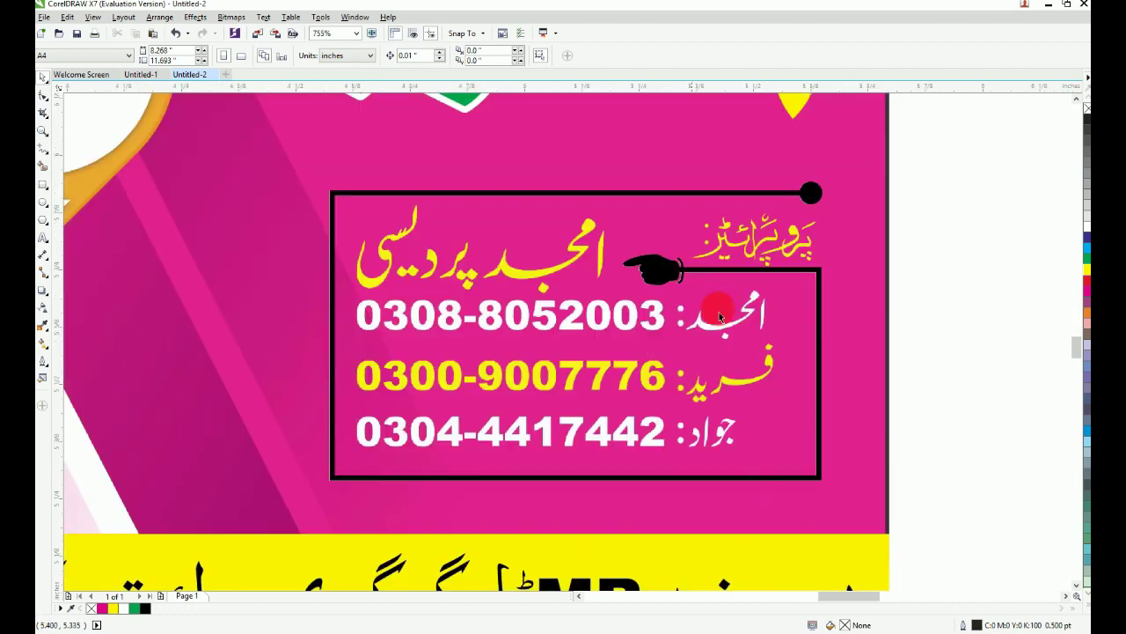
{"action": "key", "text": "F3"}
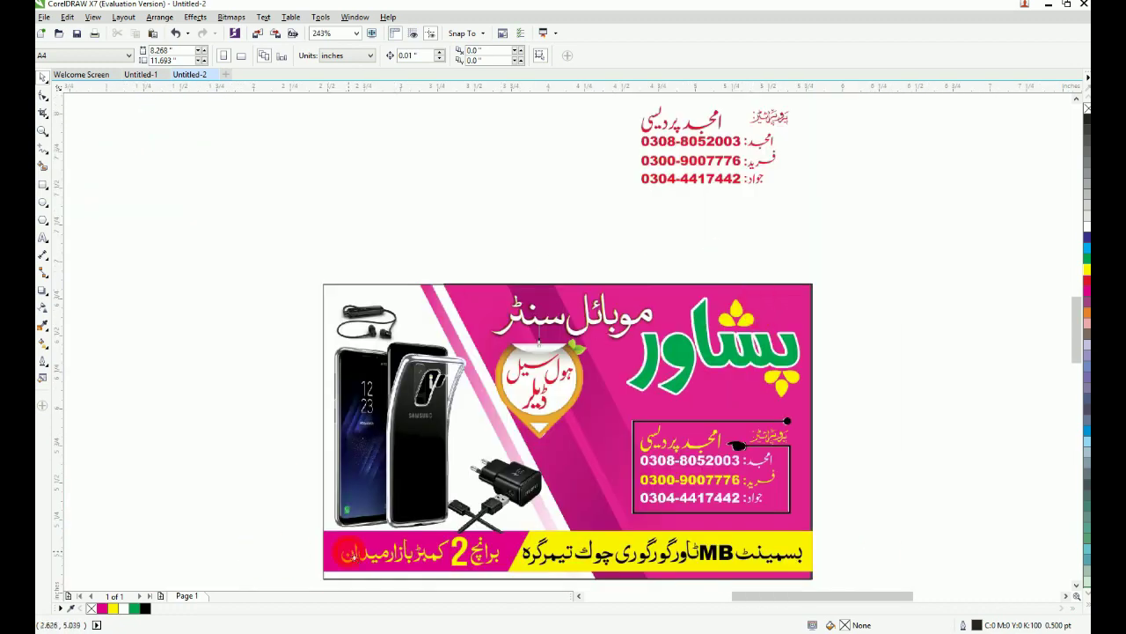
{"action": "left_click_drag", "start_coordinate": [350, 554], "coordinate": [529, 257]}
{"action": "key", "text": "Delete"}
Step: Move the red contact text beside the card and place the bottom number and label on the third row
{"action": "left_click_drag", "start_coordinate": [513, 138], "coordinate": [756, 239]}
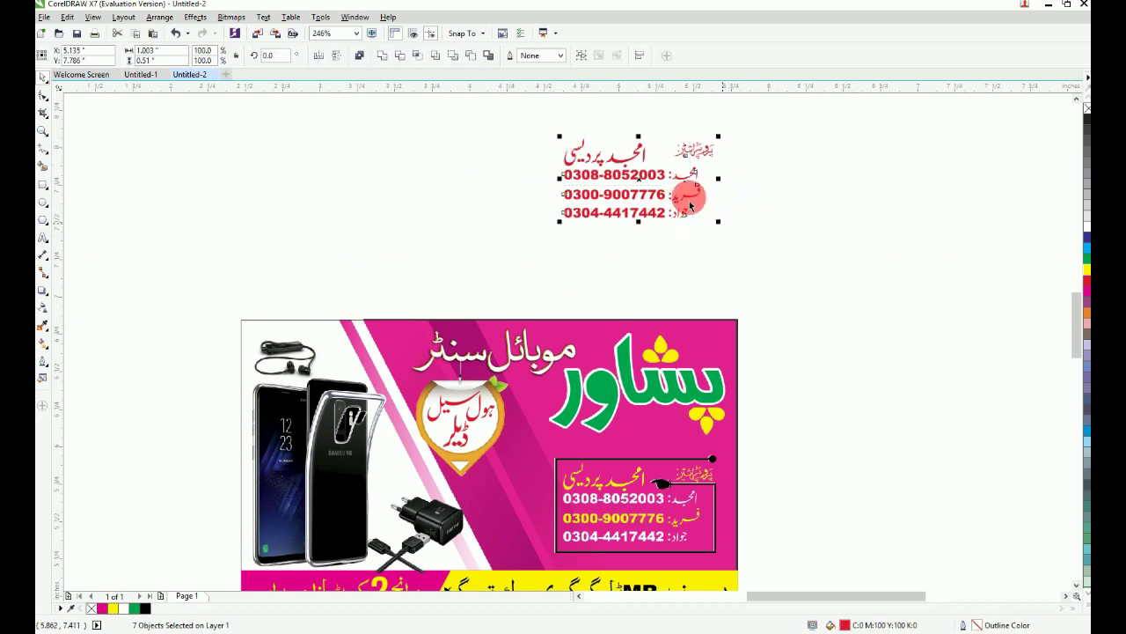
{"action": "left_click_drag", "start_coordinate": [686, 155], "coordinate": [848, 505]}
{"action": "key", "text": "F2"}
{"action": "left_click_drag", "start_coordinate": [478, 362], "coordinate": [886, 602]}
{"action": "left_click", "coordinate": [905, 516]}
{"action": "left_click_drag", "start_coordinate": [924, 533], "coordinate": [638, 457]}
{"action": "left_click", "coordinate": [638, 457]}
{"action": "left_click_drag", "start_coordinate": [924, 462], "coordinate": [606, 500]}
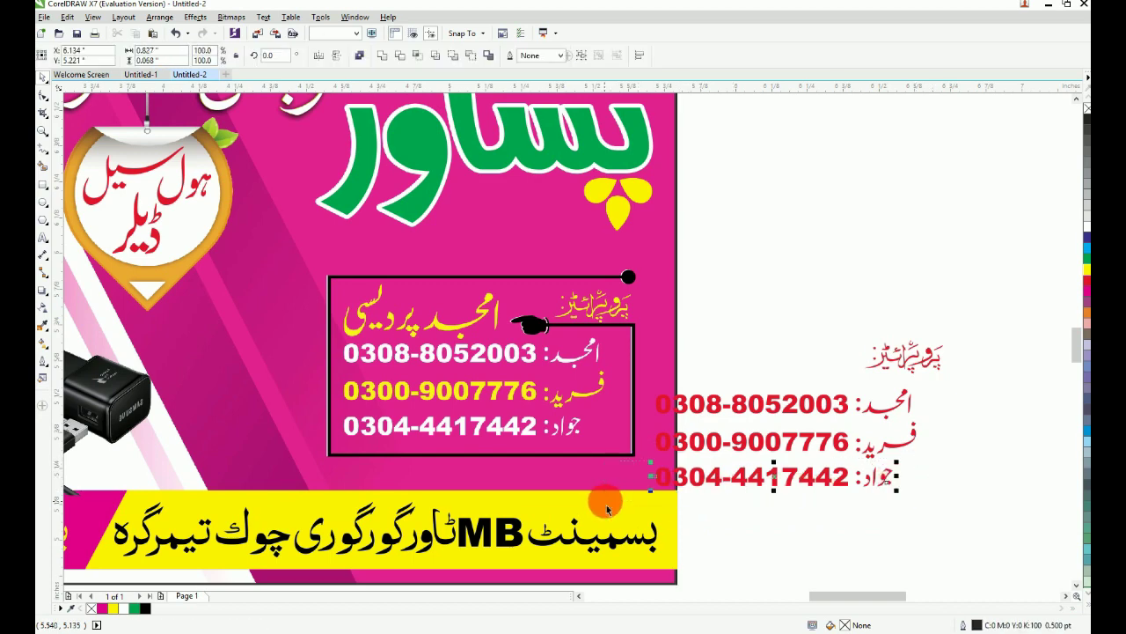
{"action": "left_click_drag", "start_coordinate": [688, 483], "coordinate": [385, 440]}
{"action": "left_click", "coordinate": [880, 467]}
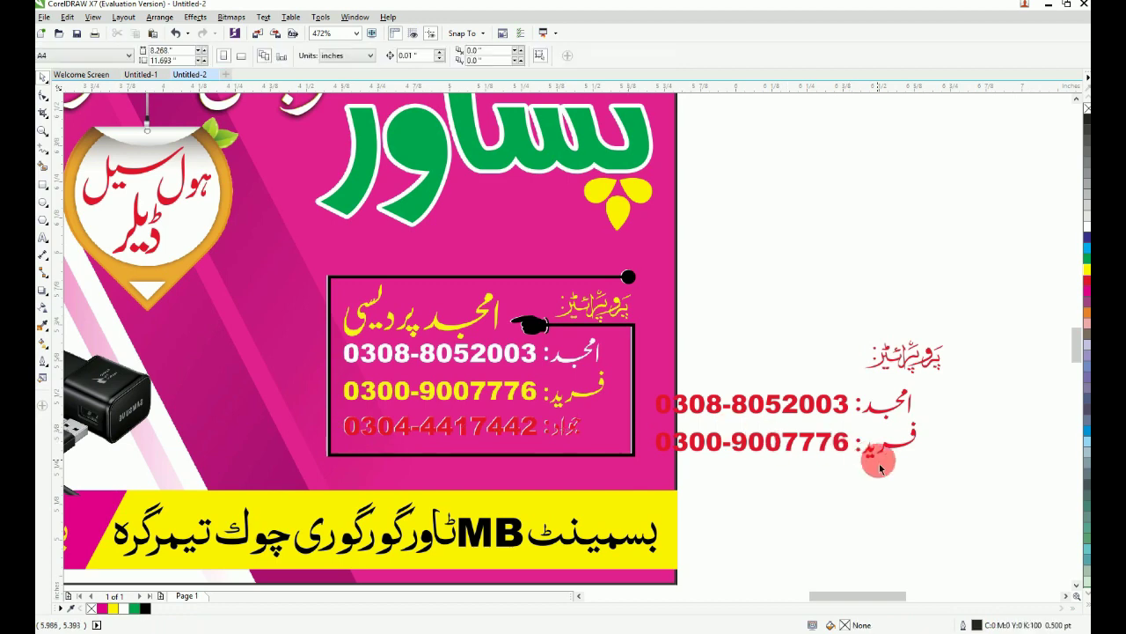
{"action": "left_click_drag", "start_coordinate": [891, 454], "coordinate": [594, 403]}
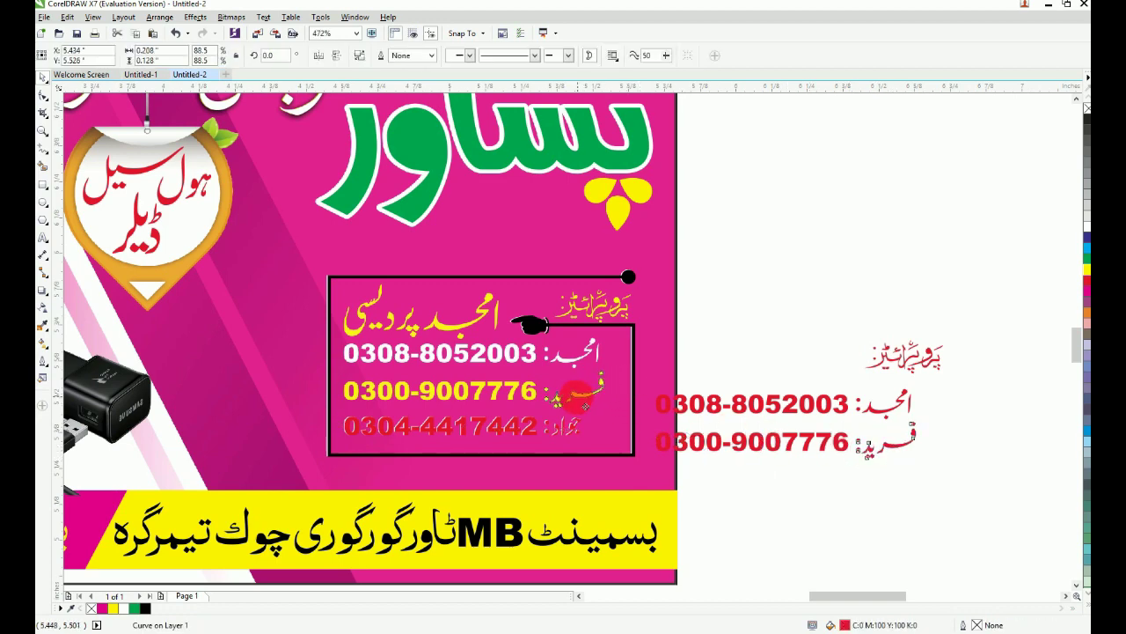
{"action": "left_click_drag", "start_coordinate": [744, 447], "coordinate": [430, 397]}
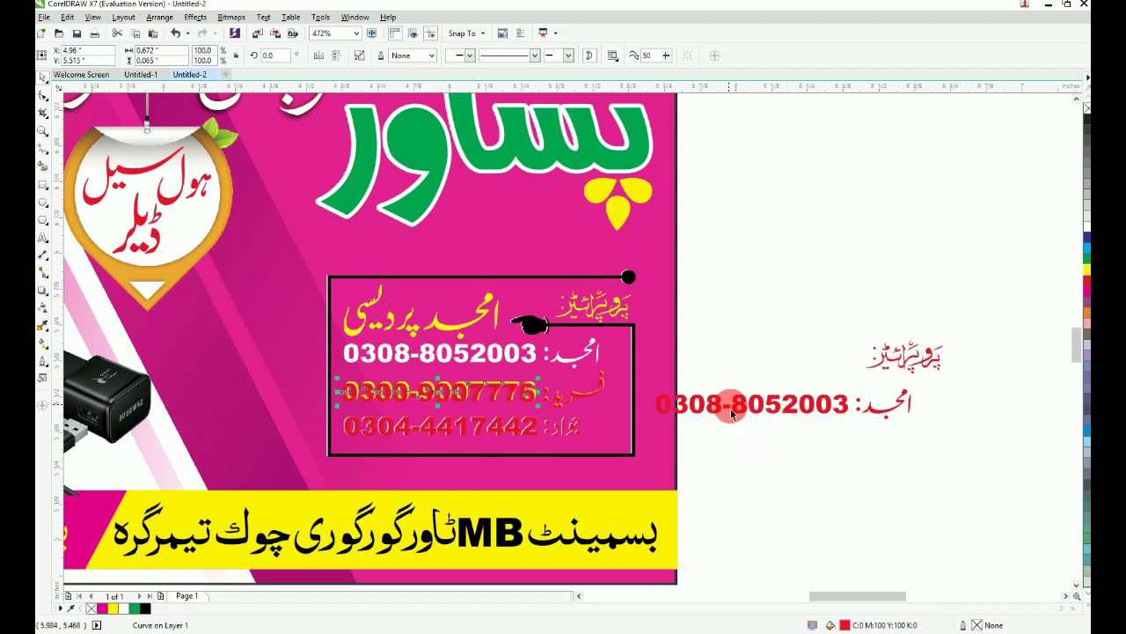
{"action": "left_click_drag", "start_coordinate": [743, 412], "coordinate": [430, 361]}
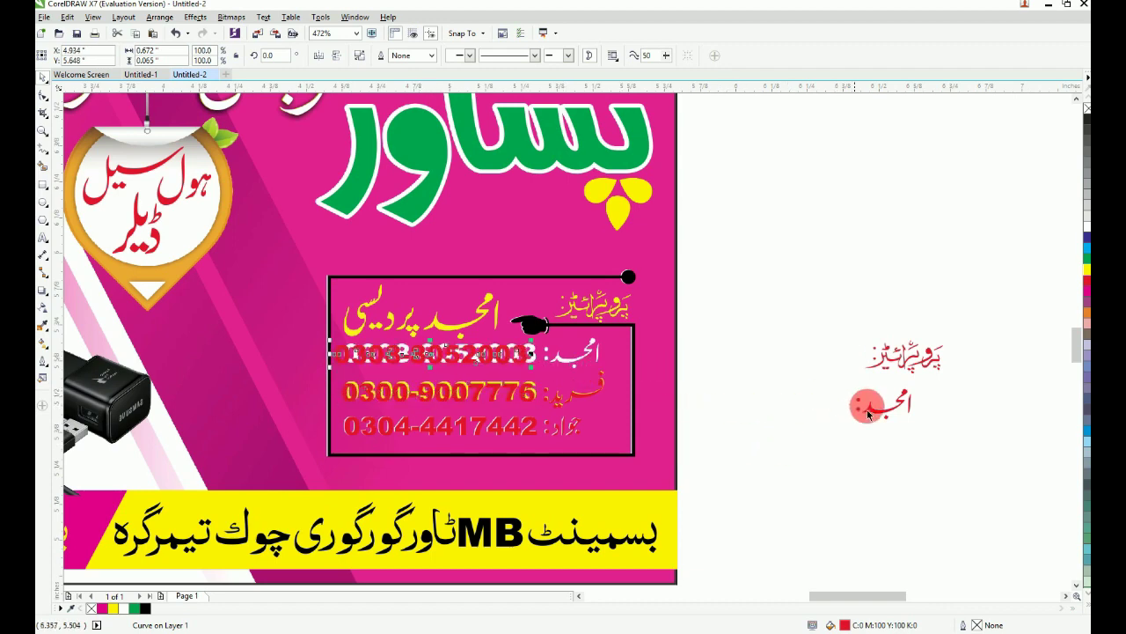
{"action": "left_click_drag", "start_coordinate": [713, 408], "coordinate": [576, 352]}
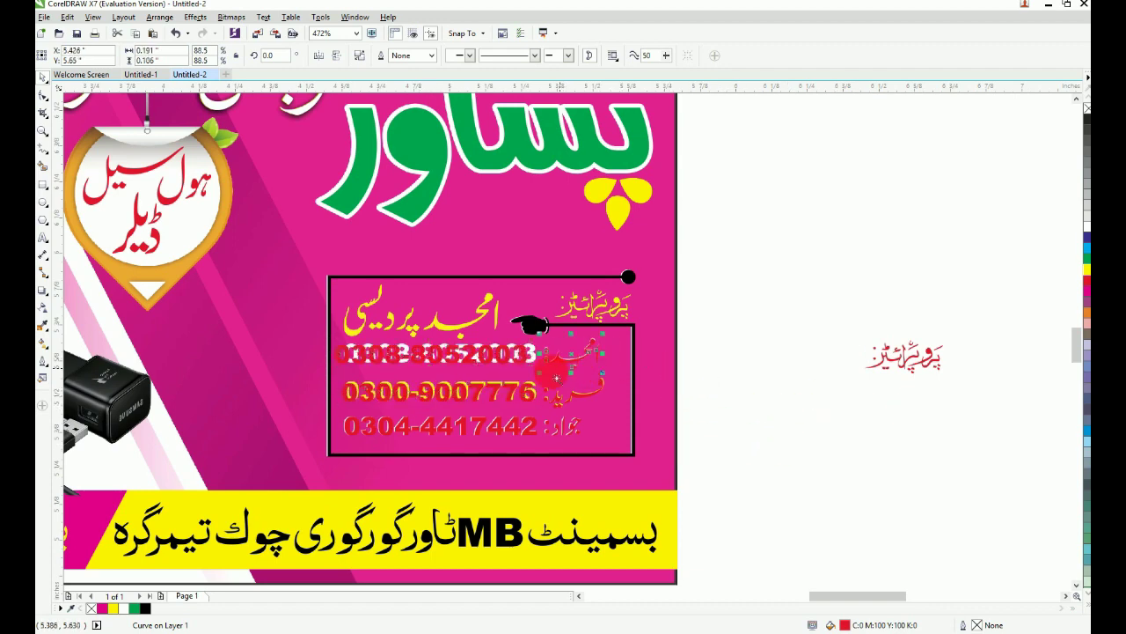
{"action": "key", "text": "F2"}
{"action": "left_click_drag", "start_coordinate": [488, 330], "coordinate": [727, 508]}
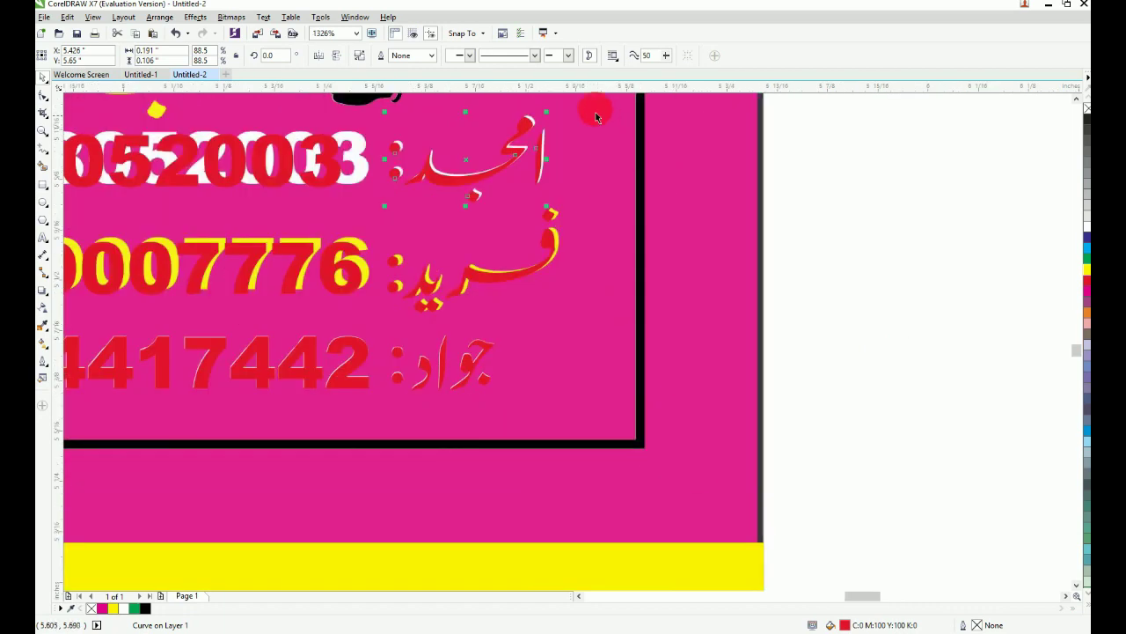
{"action": "left_click_drag", "start_coordinate": [408, 364], "coordinate": [386, 404]}
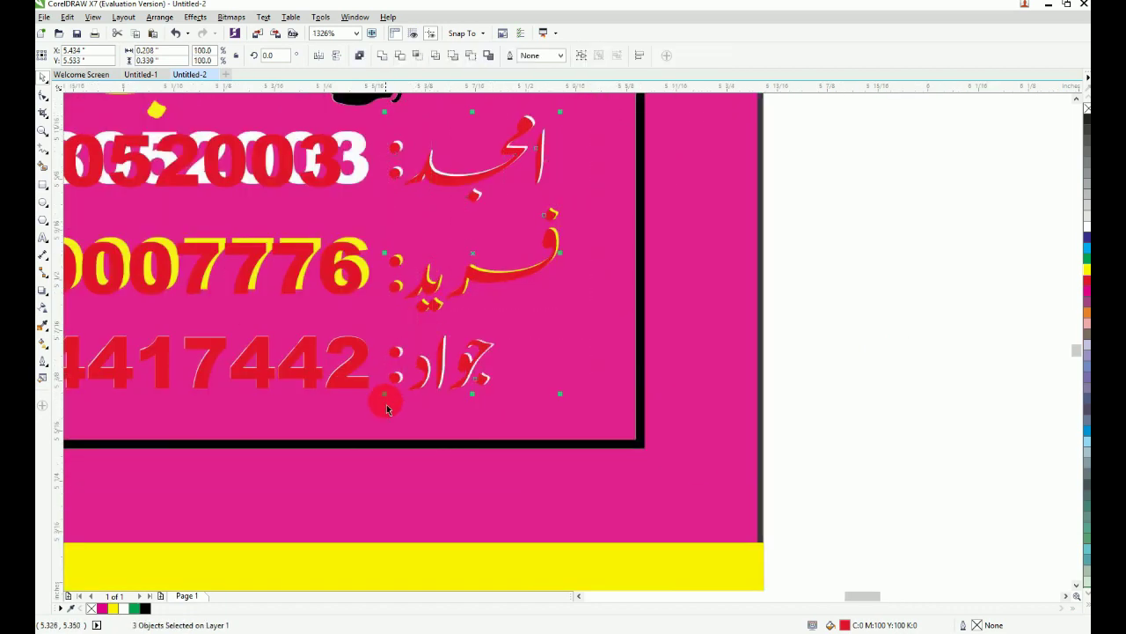
{"action": "scroll", "coordinate": [386, 404], "scroll_direction": "down", "scroll_amount": 2}
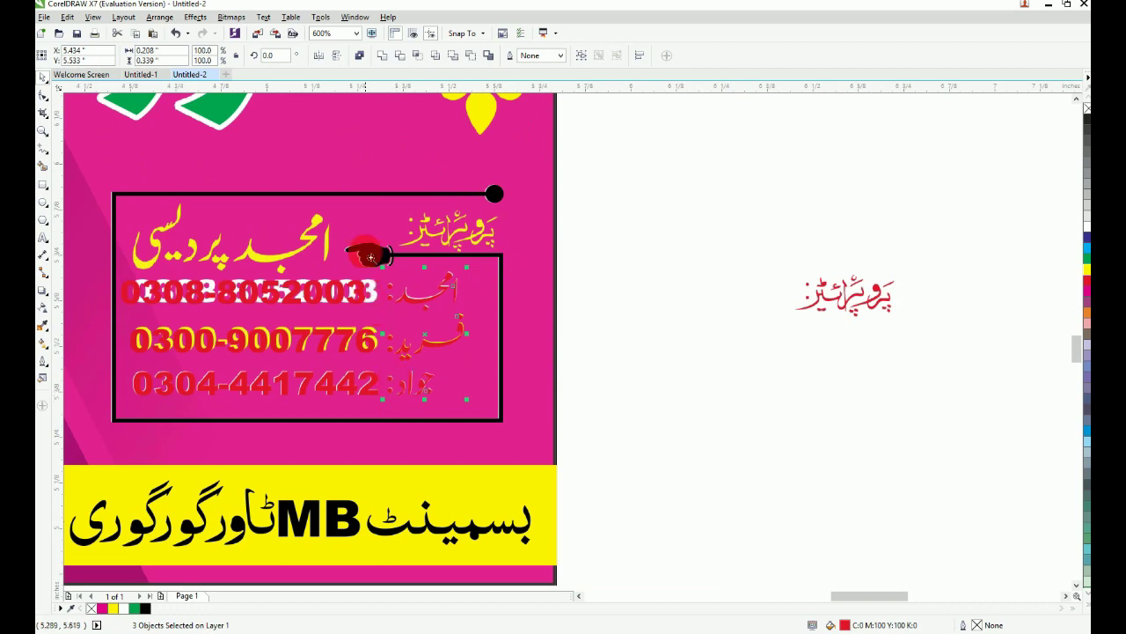
{"action": "scroll", "coordinate": [522, 398], "scroll_direction": "up", "scroll_amount": 3}
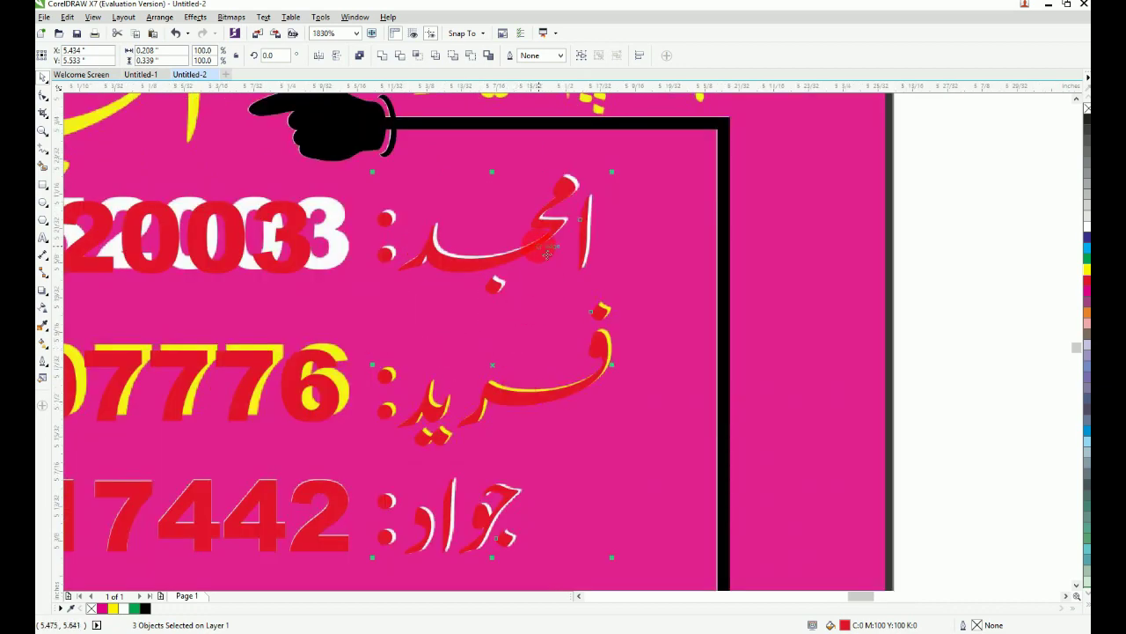
{"action": "scroll", "coordinate": [547, 254], "scroll_direction": "down", "scroll_amount": 2}
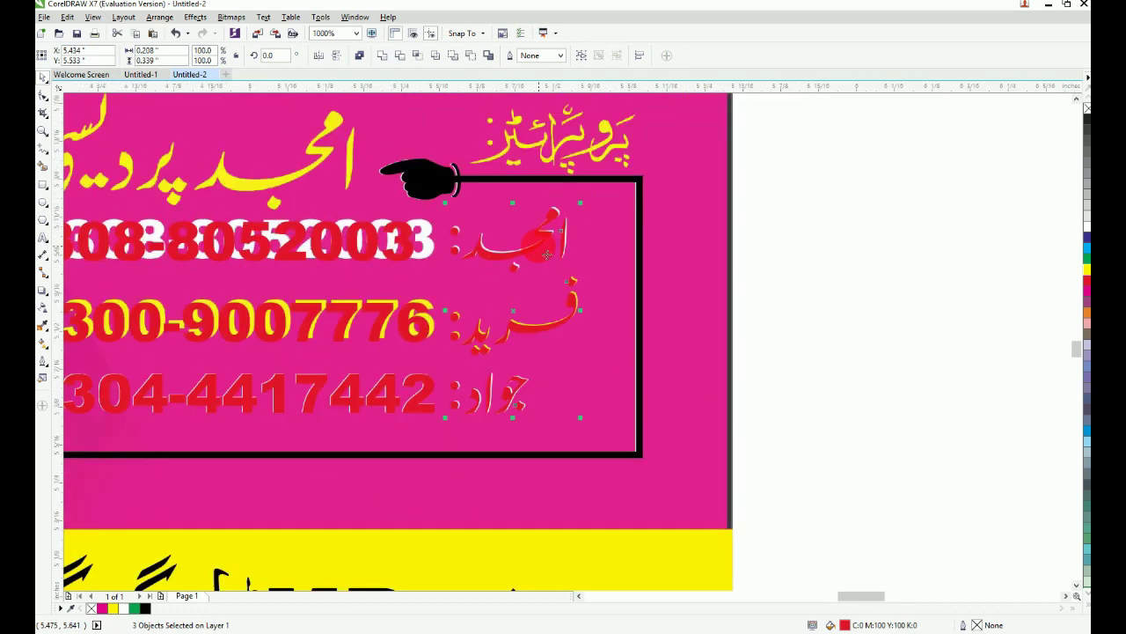
{"action": "scroll", "coordinate": [487, 257], "scroll_direction": "up", "scroll_amount": 6}
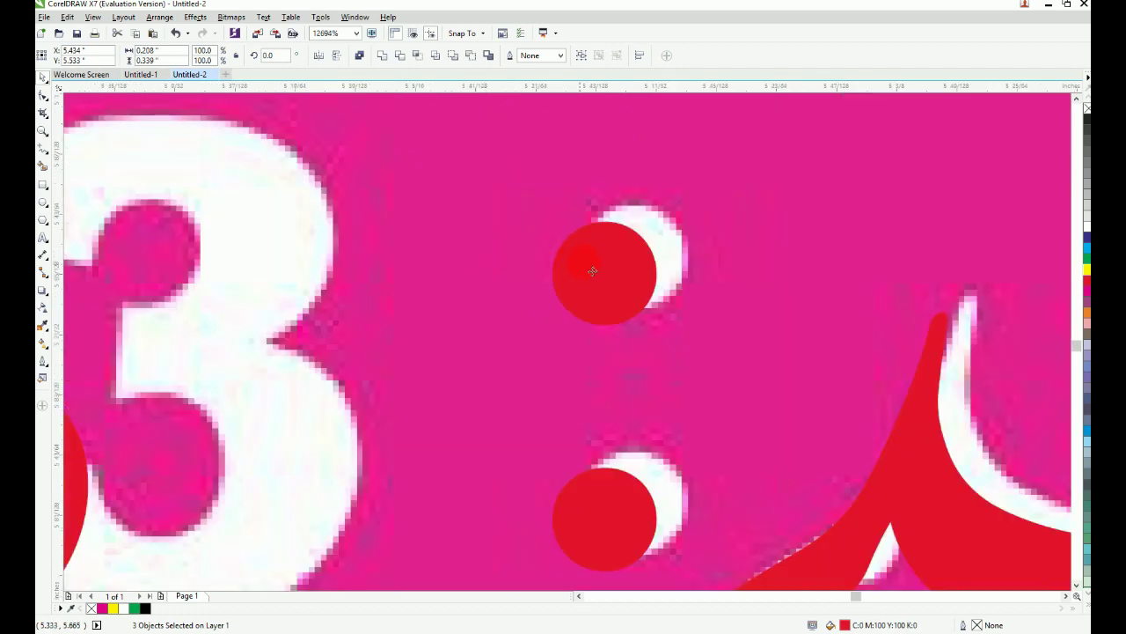
{"action": "scroll", "coordinate": [616, 258], "scroll_direction": "down", "scroll_amount": 9}
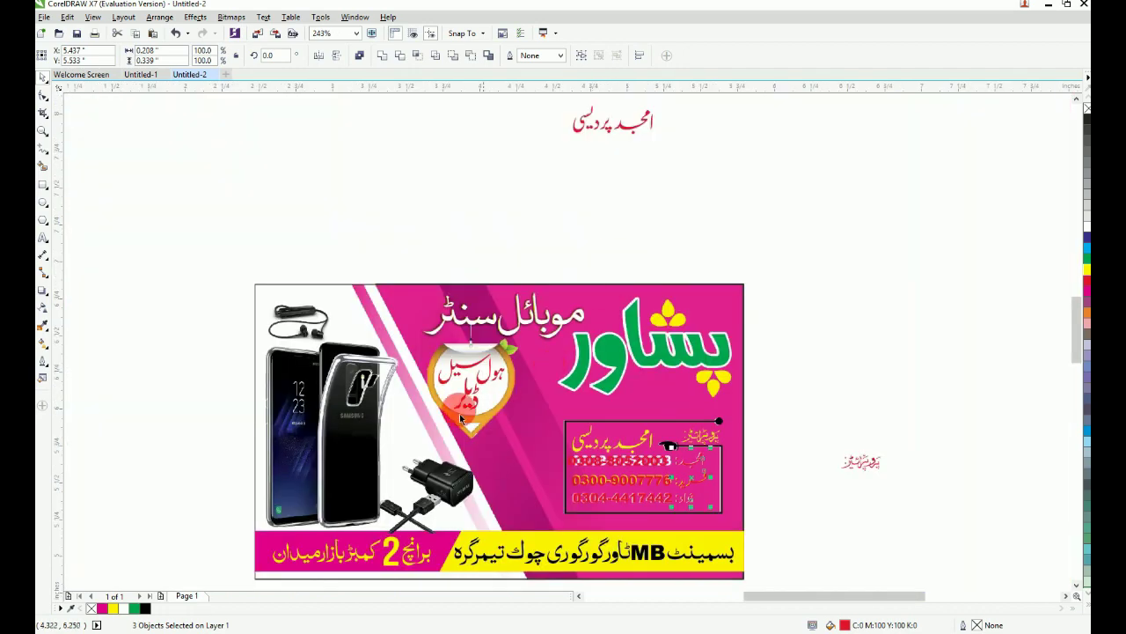
{"action": "scroll", "coordinate": [671, 502], "scroll_direction": "up", "scroll_amount": 3}
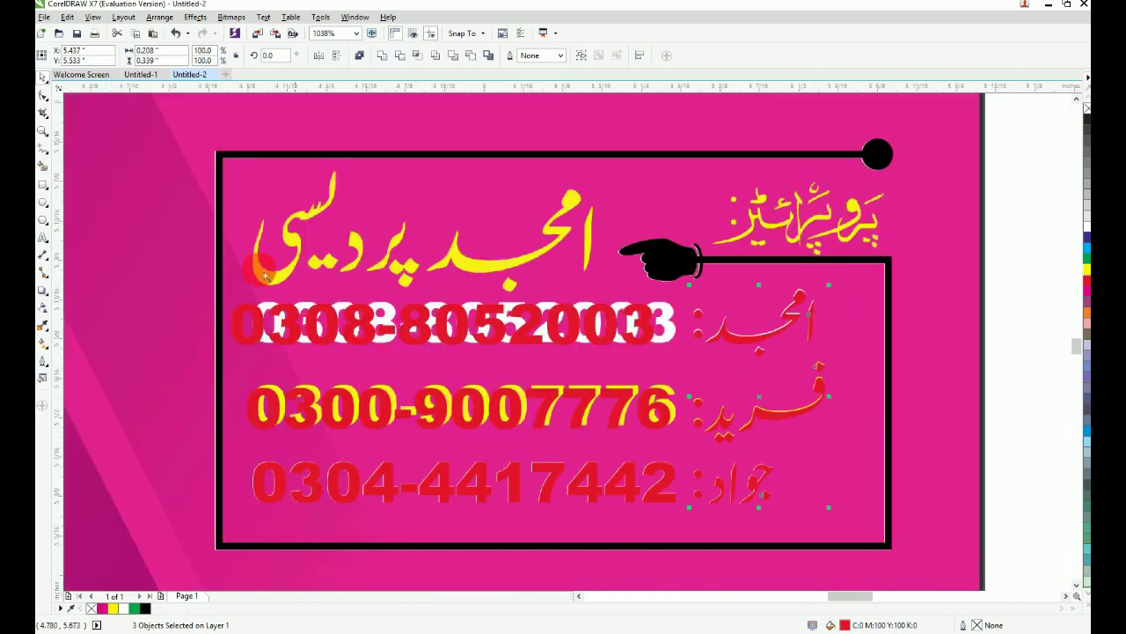
{"action": "scroll", "coordinate": [670, 366], "scroll_direction": "up", "scroll_amount": 1}
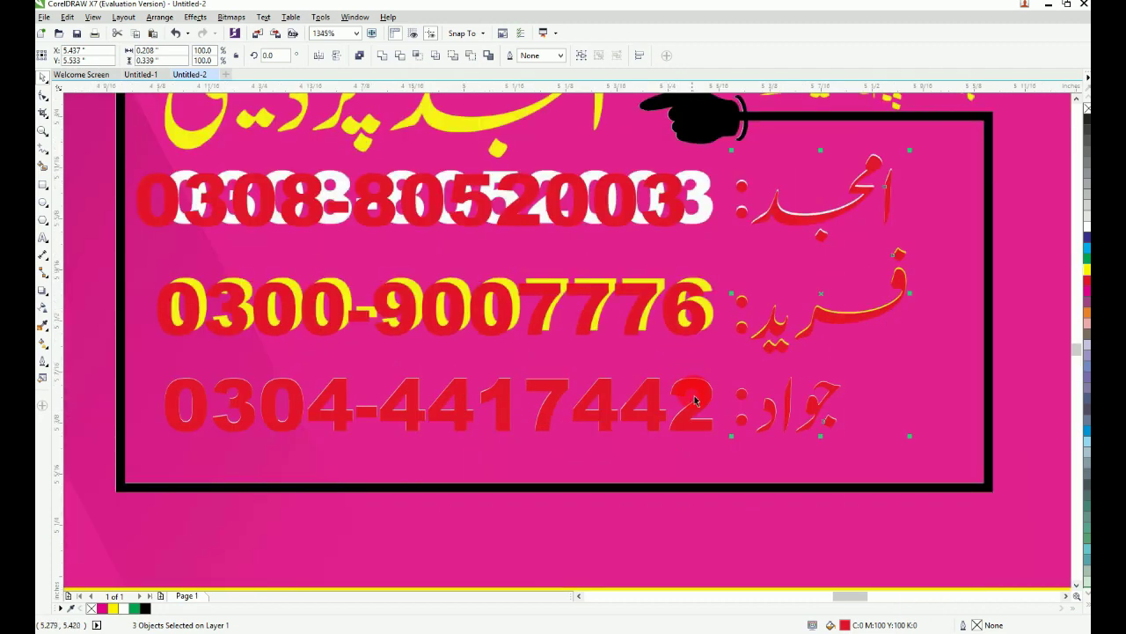
{"action": "left_click", "coordinate": [692, 321]}
{"action": "left_click", "coordinate": [704, 327]}
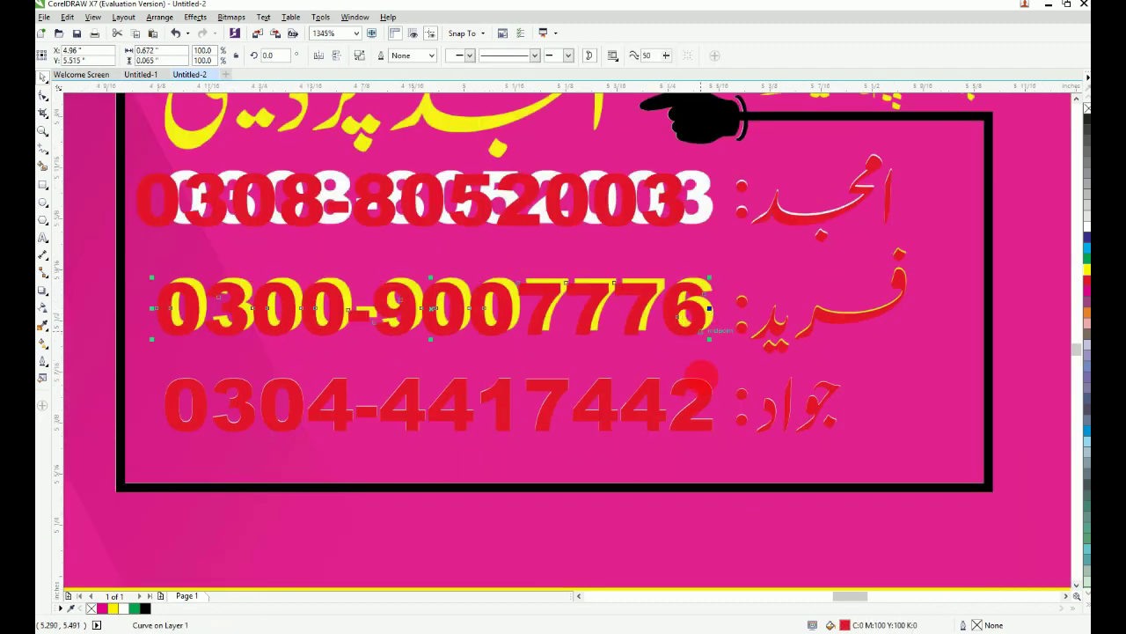
{"action": "left_click", "coordinate": [704, 406], "text": "shift"}
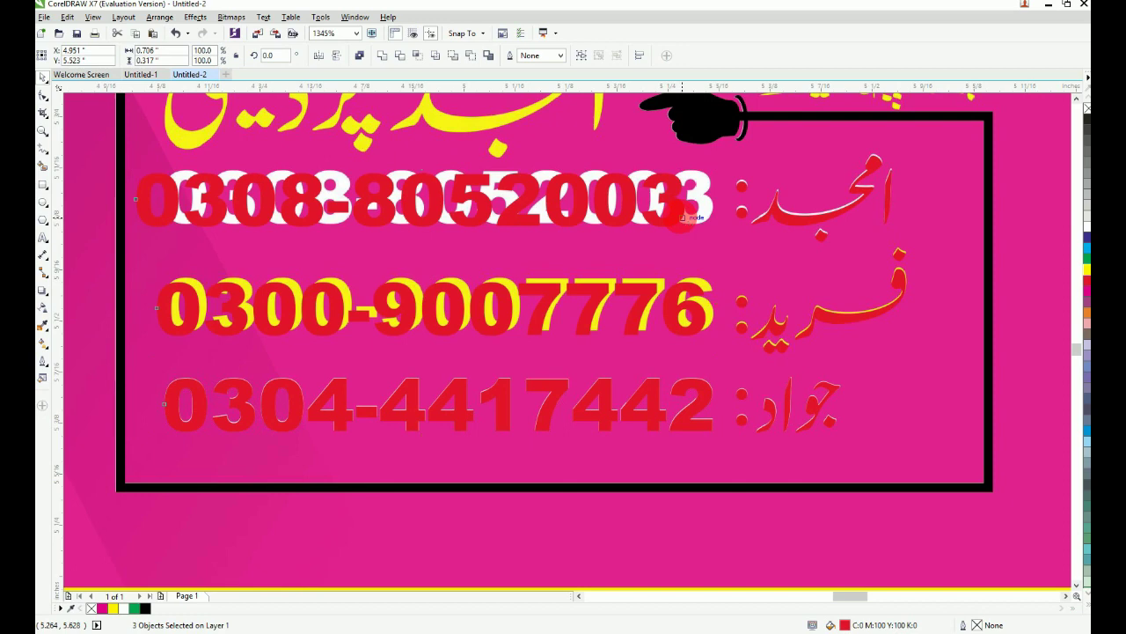
{"action": "key", "text": "r"}
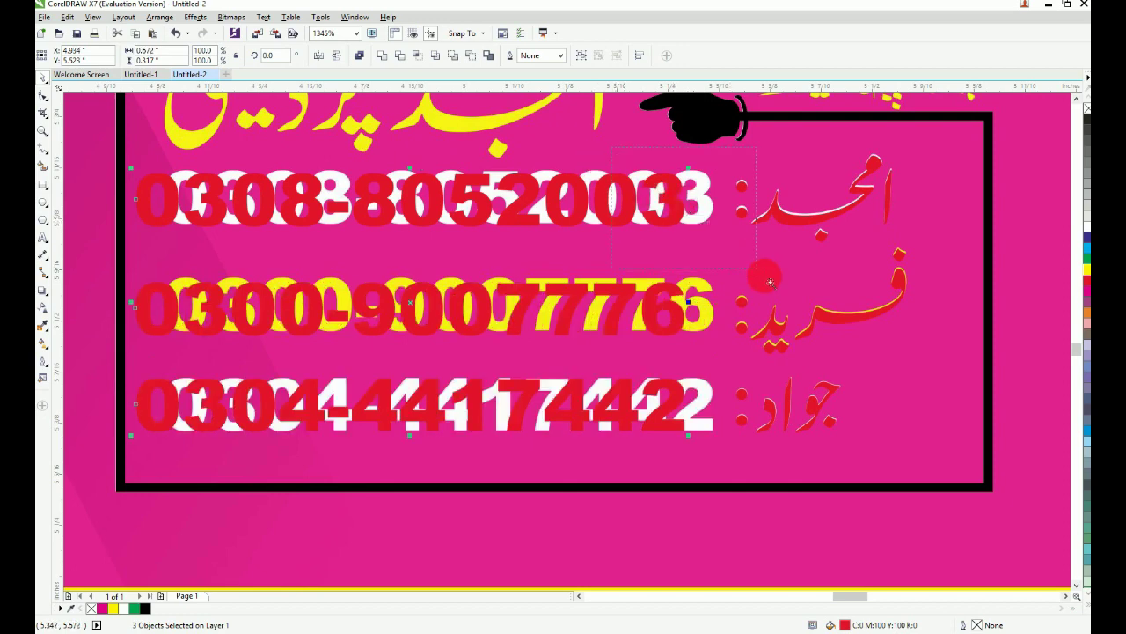
Step: Shift the selected numbers right over the originals and check each row's number and name
{"action": "left_click_drag", "start_coordinate": [764, 276], "coordinate": [765, 277]}
{"action": "left_click_drag", "start_coordinate": [523, 220], "coordinate": [629, 206]}
{"action": "key", "text": "F4"}
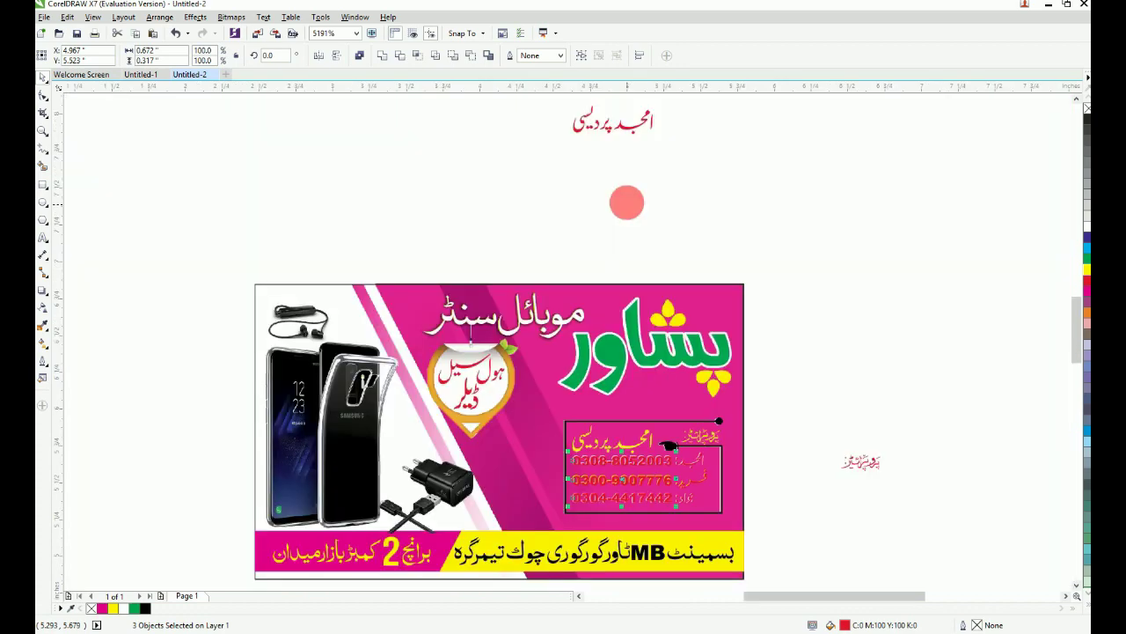
{"action": "left_click_drag", "start_coordinate": [555, 416], "coordinate": [771, 521]}
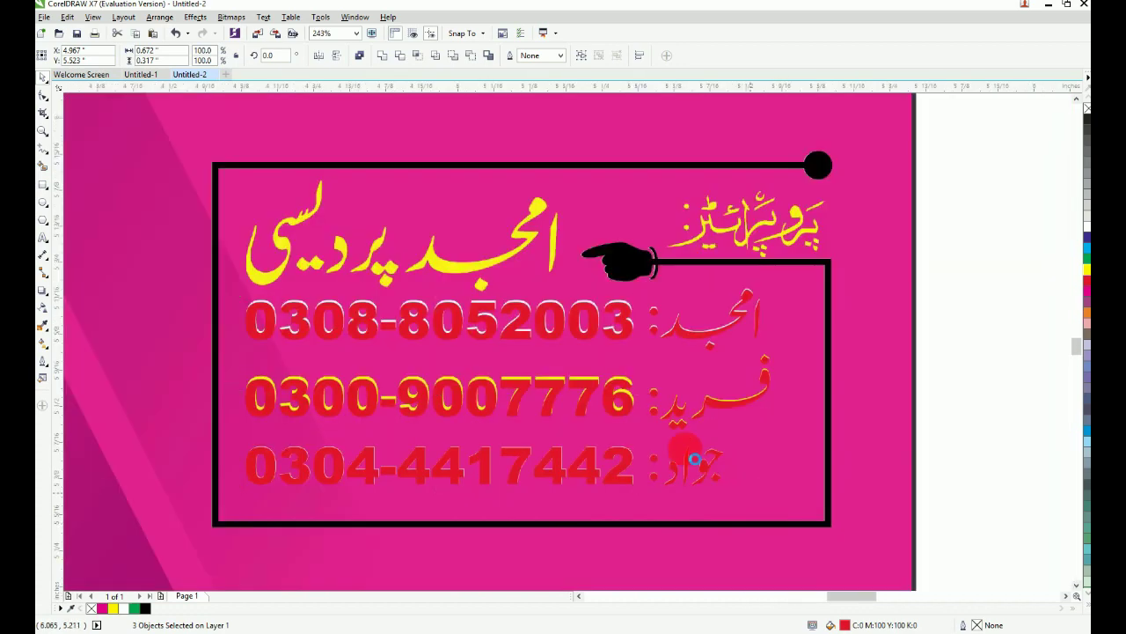
{"action": "key", "text": "Escape"}
{"action": "left_click_drag", "start_coordinate": [805, 373], "coordinate": [805, 373]}
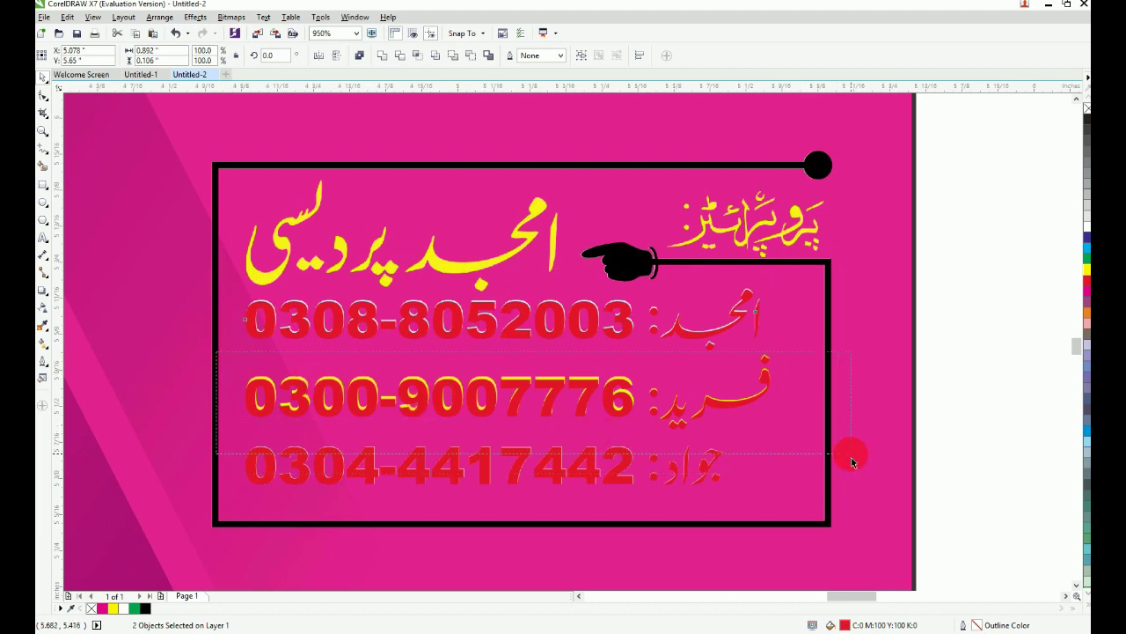
{"action": "left_click_drag", "start_coordinate": [852, 457], "coordinate": [850, 453]}
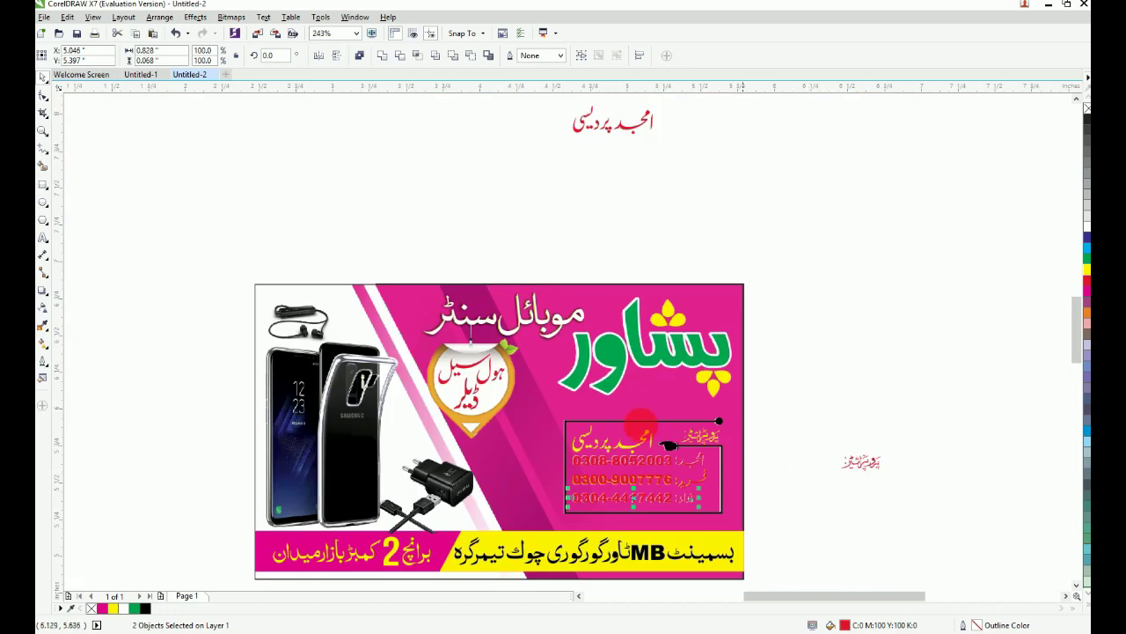
Step: Lay the red Urdu word over the yellow heading word and recolour it yellow
{"action": "key", "text": "F2"}
{"action": "left_click_drag", "start_coordinate": [555, 383], "coordinate": [931, 555]}
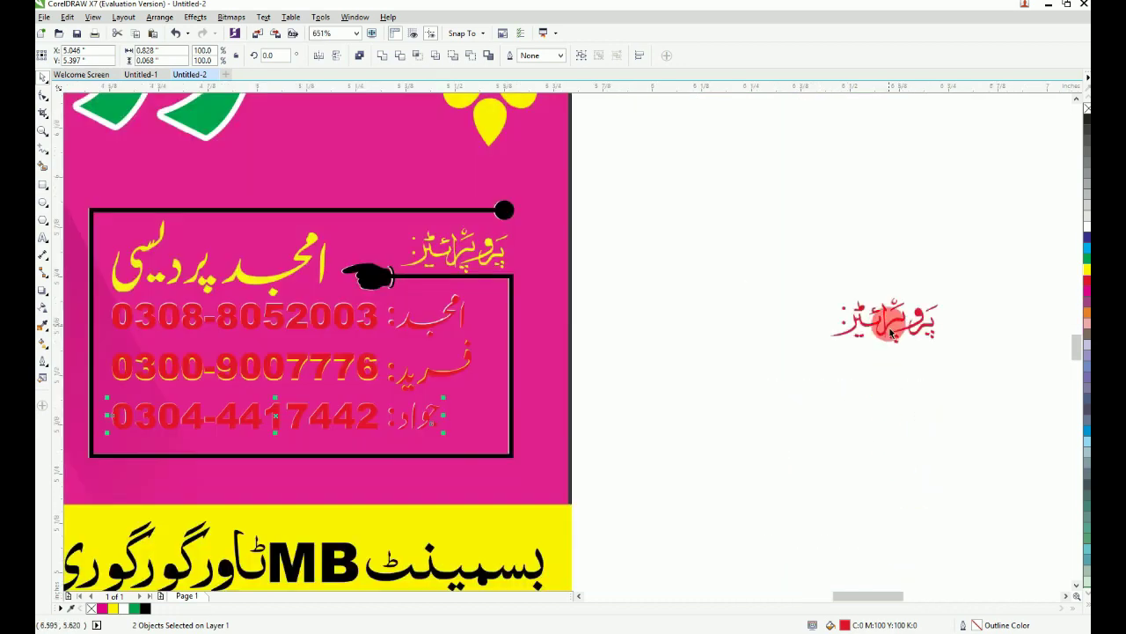
{"action": "left_click_drag", "start_coordinate": [889, 324], "coordinate": [459, 253]}
{"action": "key", "text": "F2"}
{"action": "left_click_drag", "start_coordinate": [376, 218], "coordinate": [536, 286]}
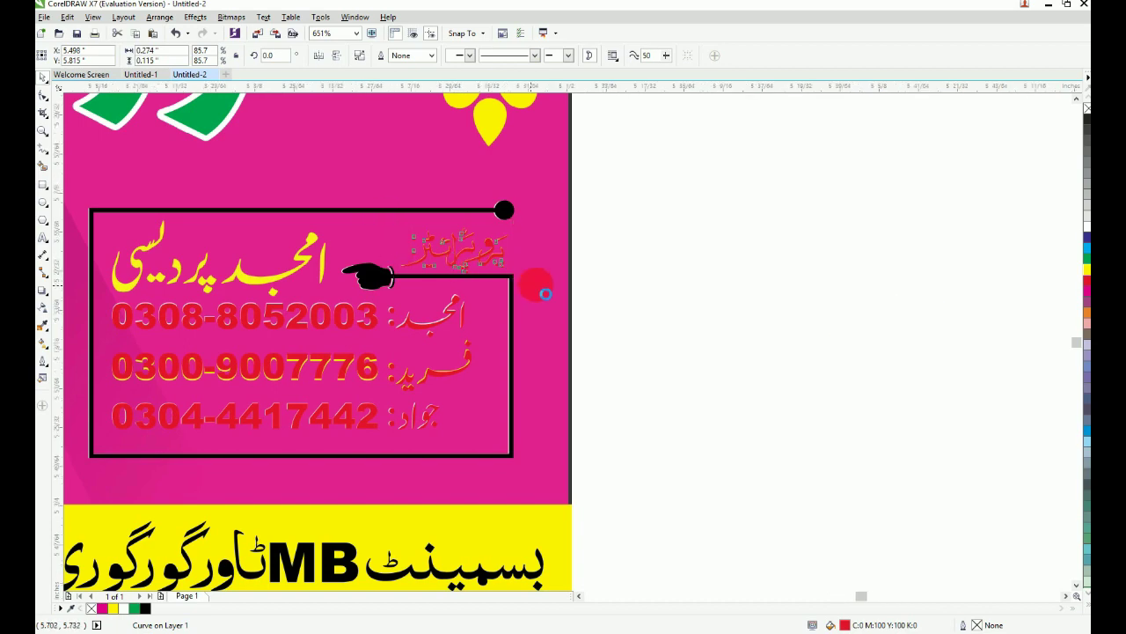
{"action": "key", "text": "F4"}
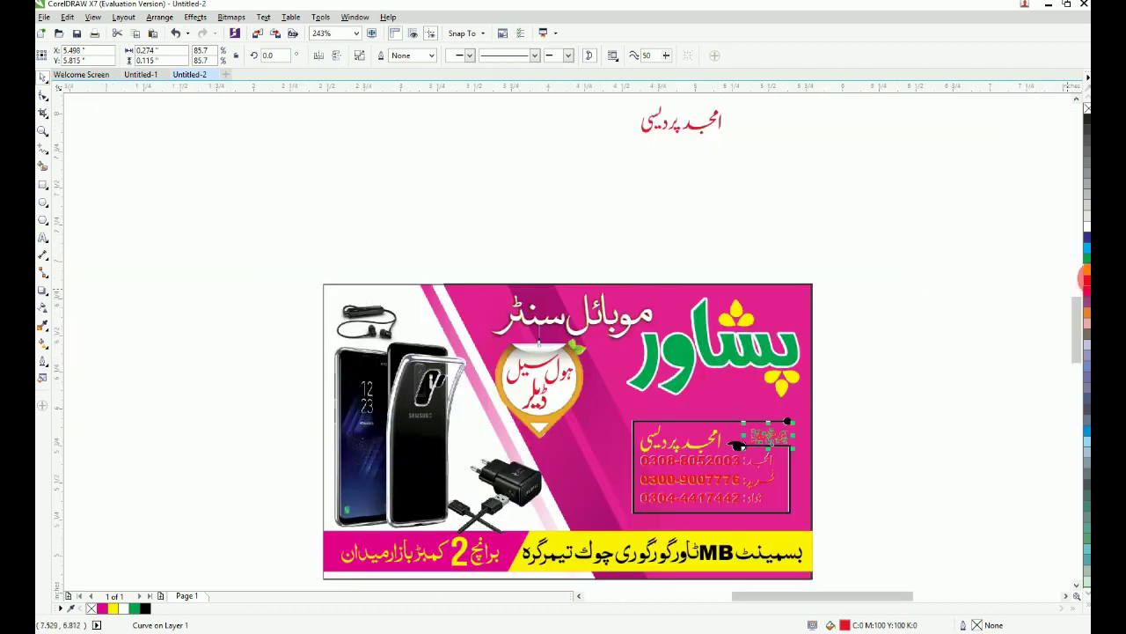
{"action": "left_click", "coordinate": [1088, 271]}
Step: Move the red name over the yellow name on the card and colour it yellow
{"action": "left_click", "coordinate": [900, 227]}
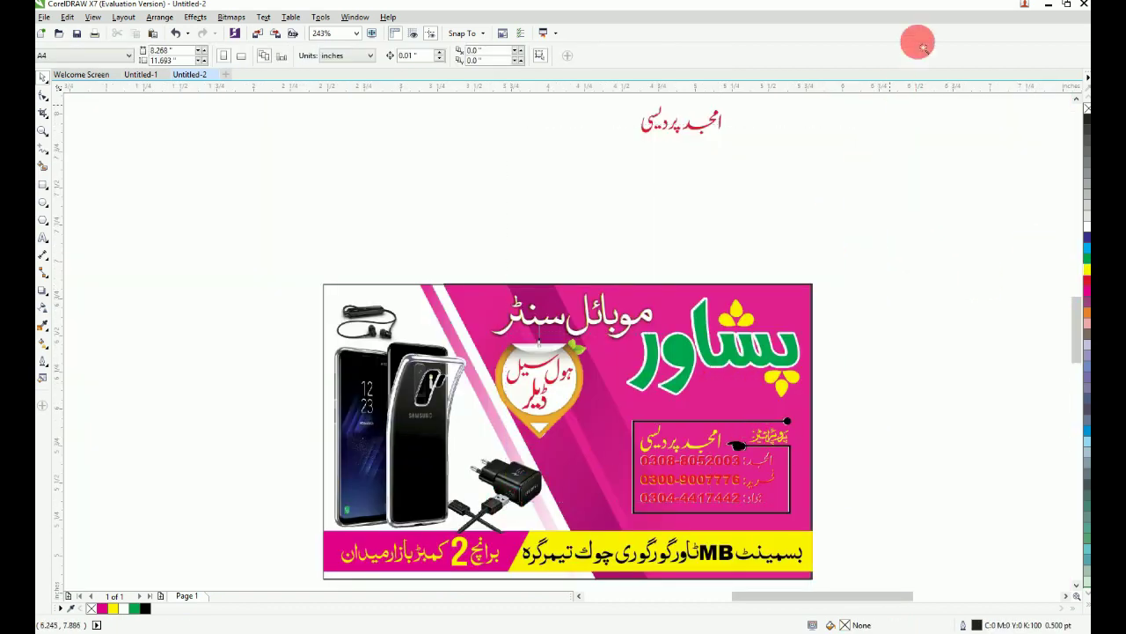
{"action": "left_click_drag", "start_coordinate": [883, 95], "coordinate": [740, 174]}
{"action": "left_click_drag", "start_coordinate": [561, 213], "coordinate": [564, 514]}
{"action": "left_click_drag", "start_coordinate": [487, 467], "coordinate": [634, 571]}
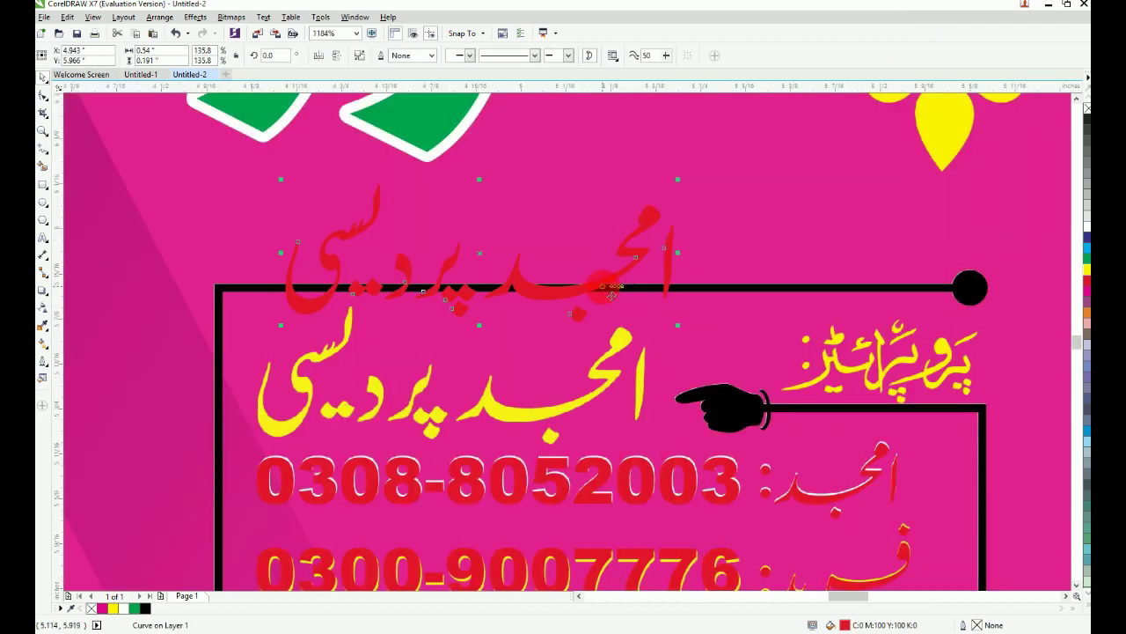
{"action": "left_click_drag", "start_coordinate": [601, 287], "coordinate": [582, 419]}
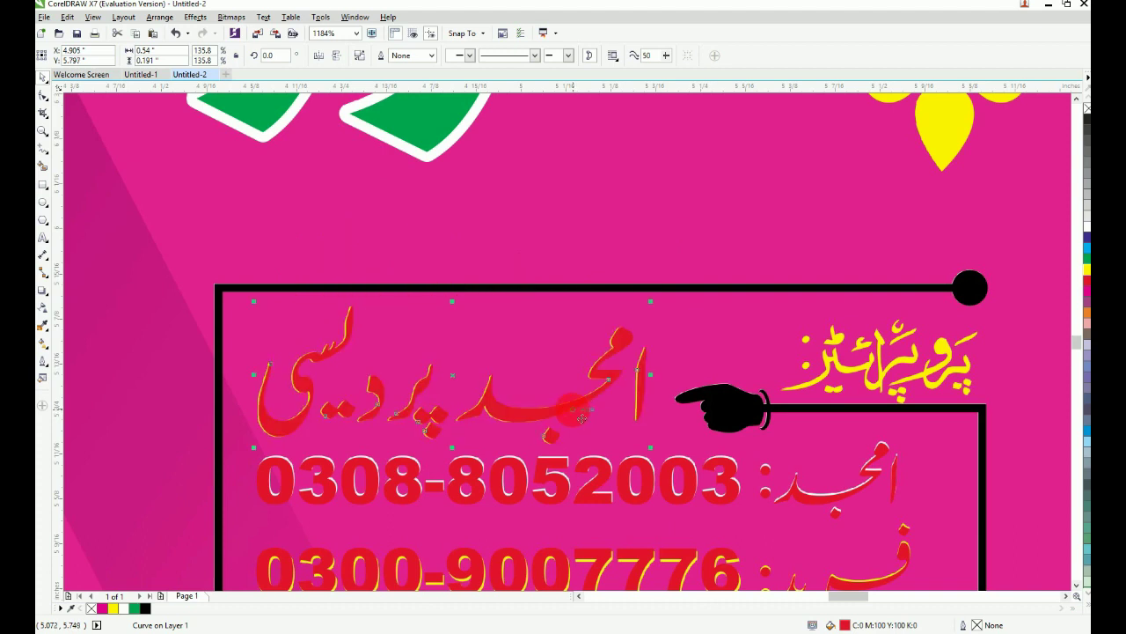
{"action": "left_click", "coordinate": [1087, 271]}
{"action": "key", "text": "F4"}
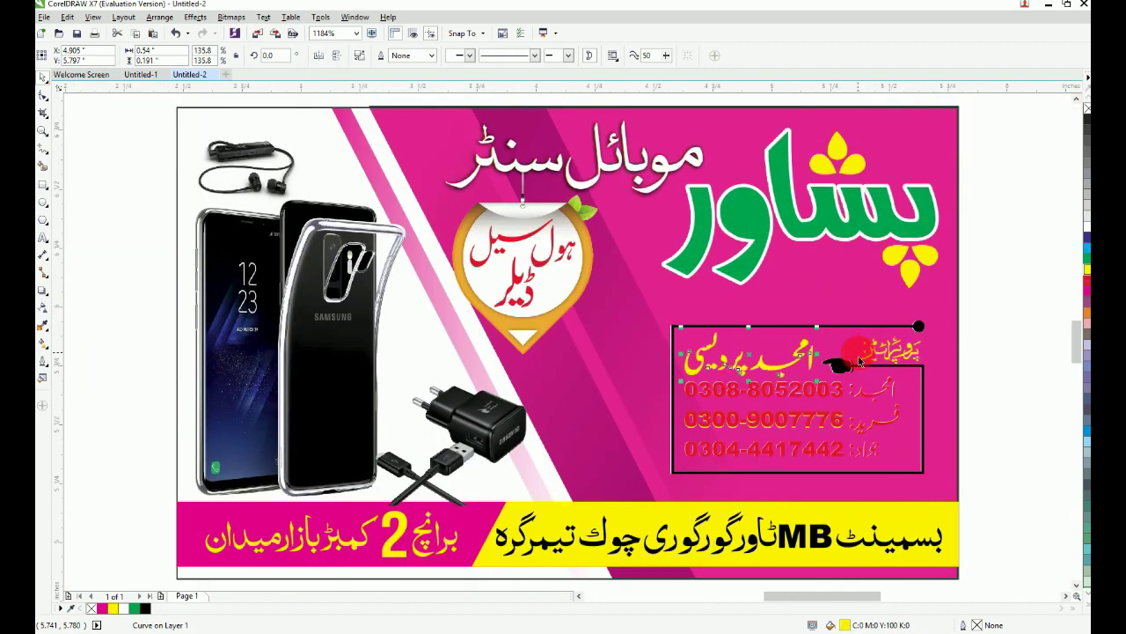
Step: Select all the traced phone numbers and names and turn them yellow
{"action": "key", "text": "F2"}
{"action": "left_click_drag", "start_coordinate": [979, 349], "coordinate": [599, 503]}
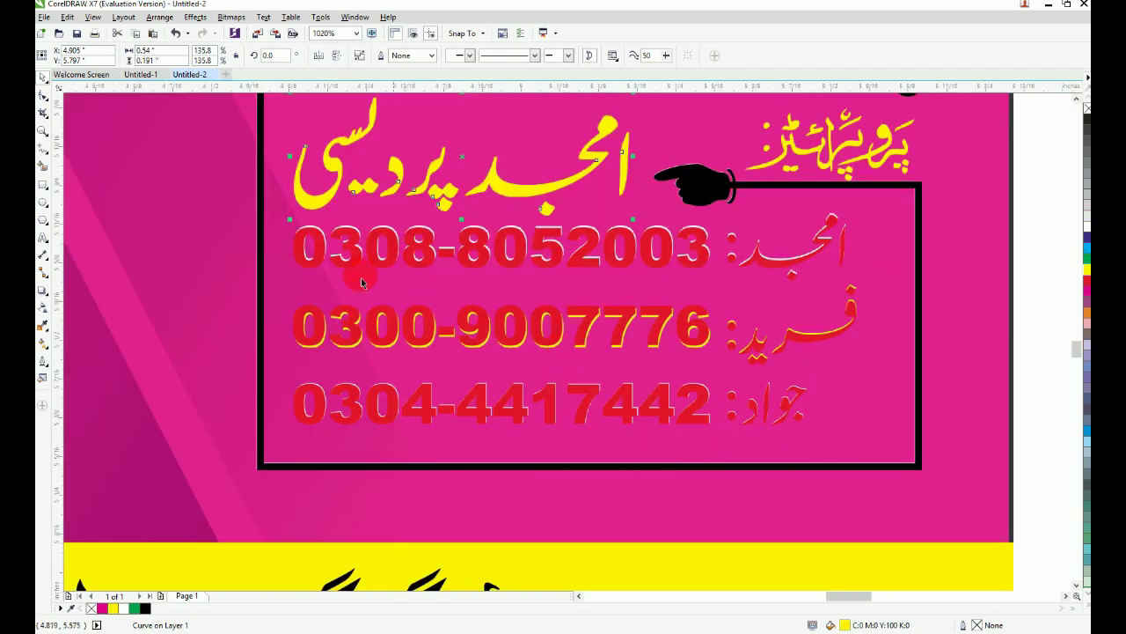
{"action": "left_click_drag", "start_coordinate": [215, 199], "coordinate": [870, 471]}
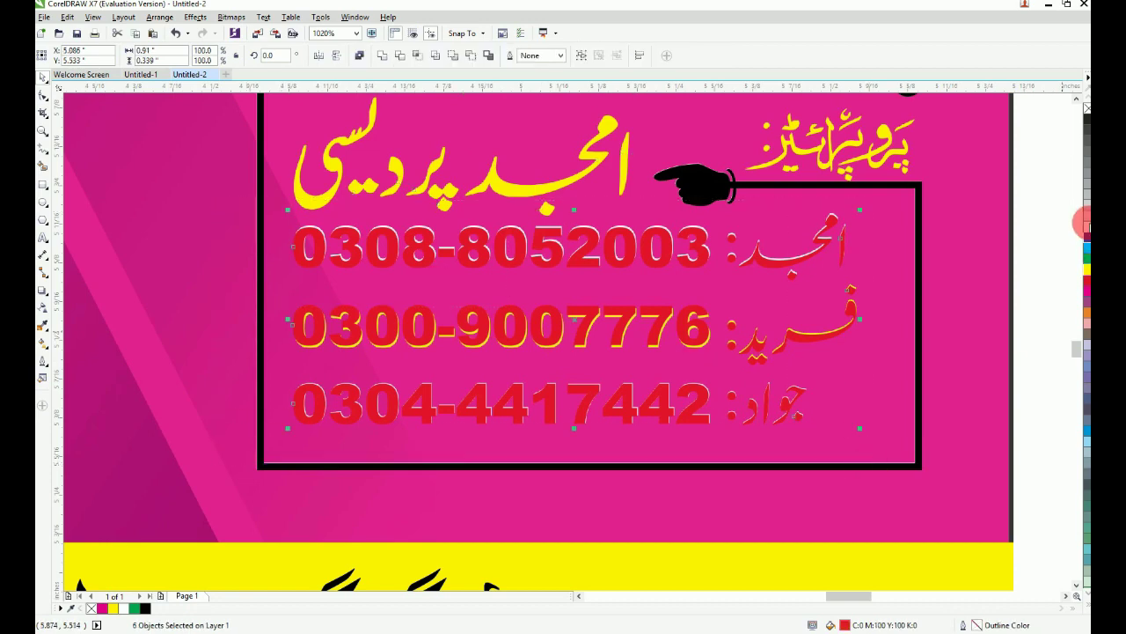
{"action": "left_click", "coordinate": [1084, 267]}
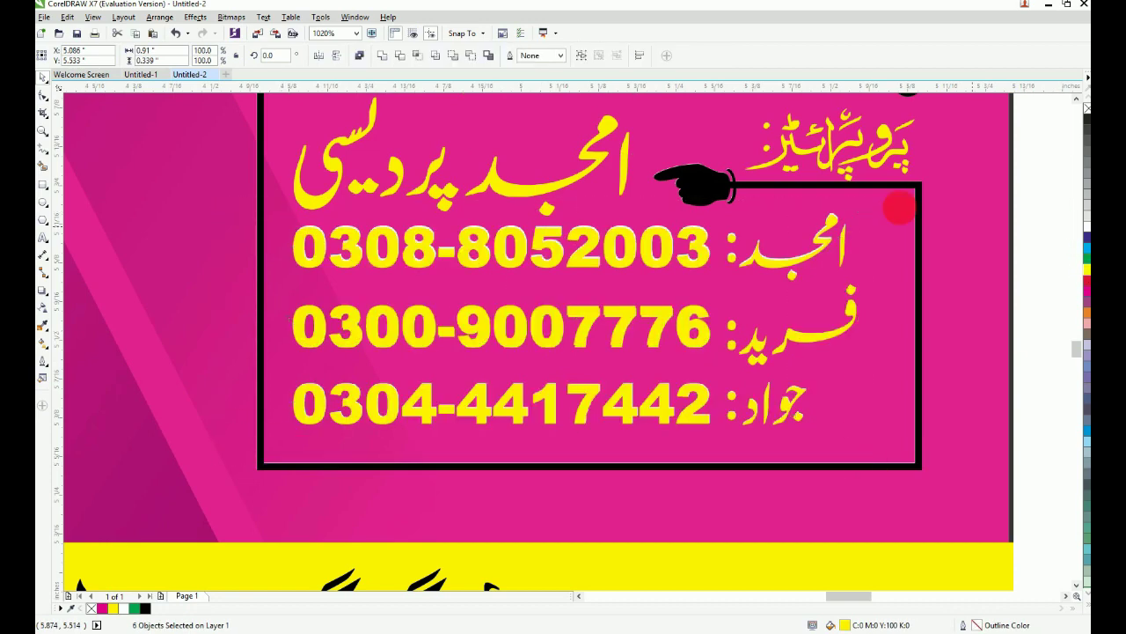
Step: Make the black contact frame and pointing hand white, then fit the card in view
{"action": "left_click", "coordinate": [902, 185]}
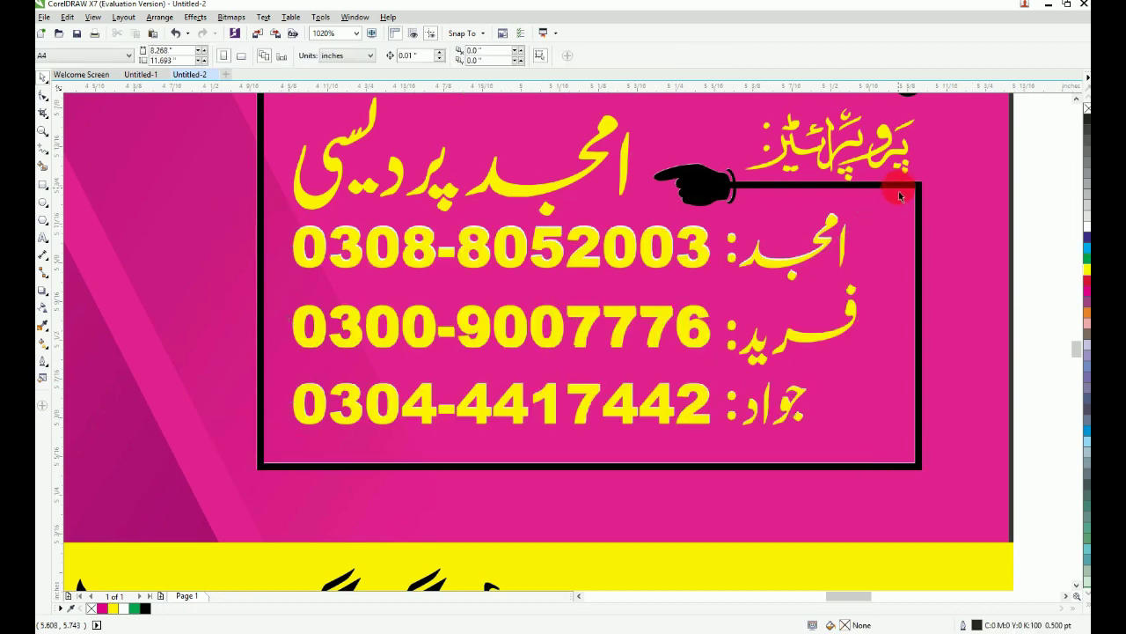
{"action": "left_click", "coordinate": [1086, 228]}
{"action": "key", "text": "Escape"}
{"action": "key", "text": "F4"}
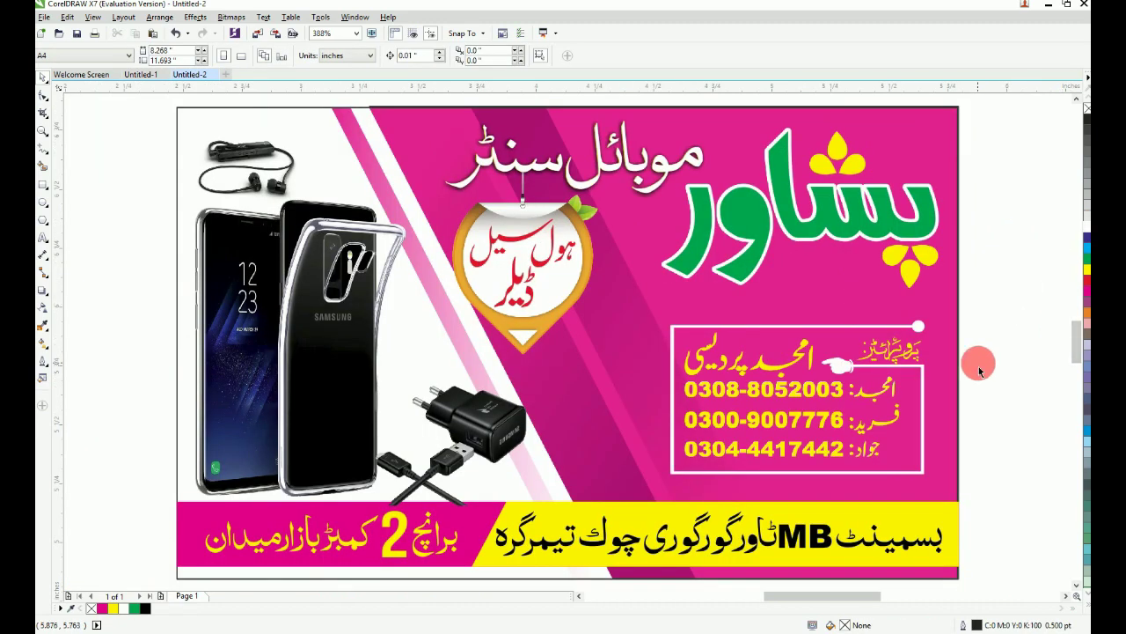
{"action": "scroll", "coordinate": [979, 365], "scroll_direction": "down", "scroll_amount": 1}
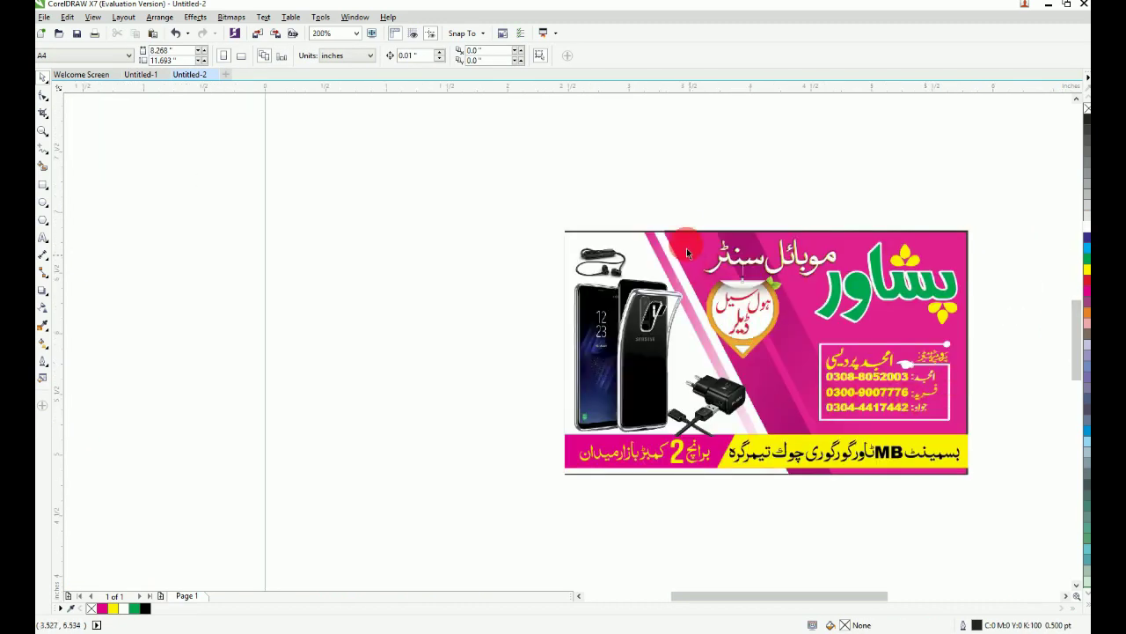
Step: Nudge the card picture up to compare, undo it, and inspect the bottom strip
{"action": "left_click_drag", "start_coordinate": [685, 236], "coordinate": [722, 141]}
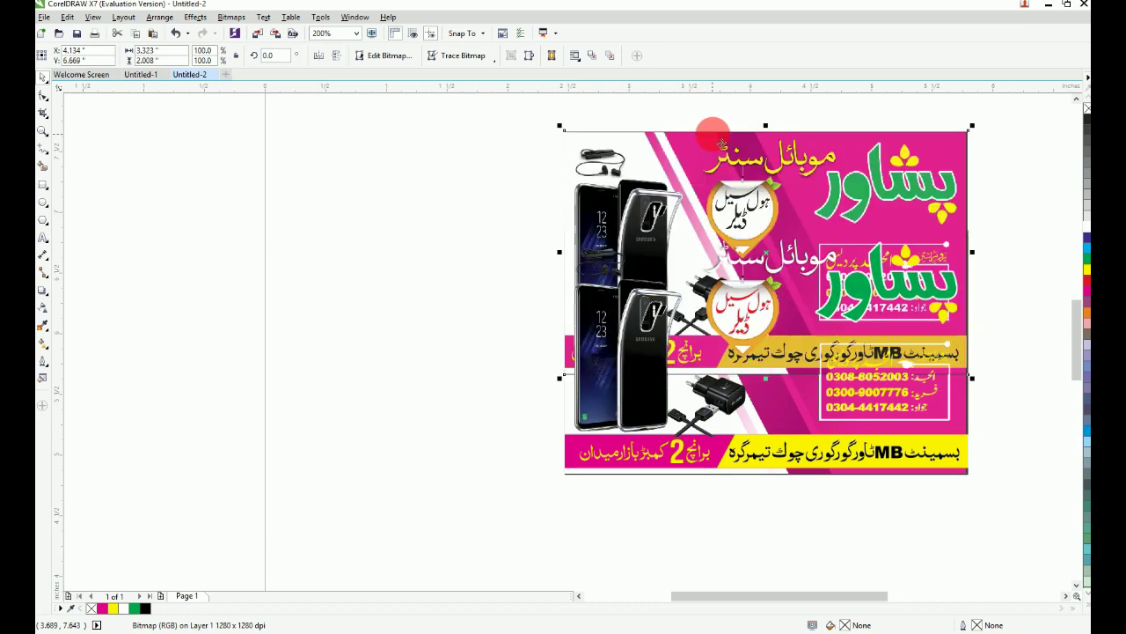
{"action": "key", "text": "ctrl+z"}
{"action": "left_click", "coordinate": [714, 137]}
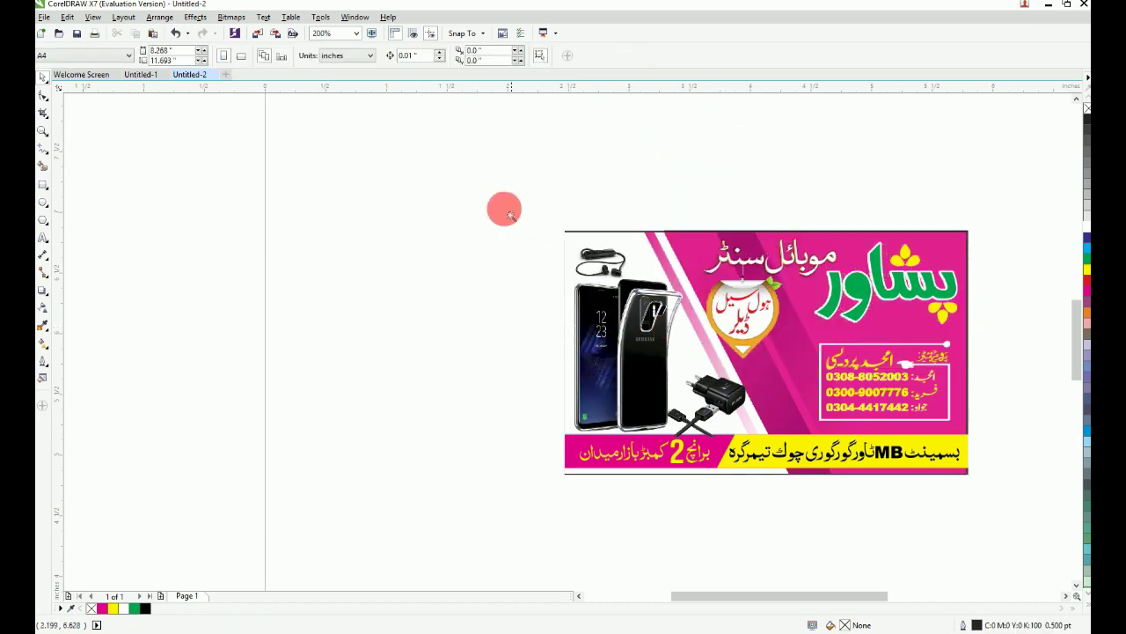
{"action": "left_click_drag", "start_coordinate": [503, 186], "coordinate": [1025, 497]}
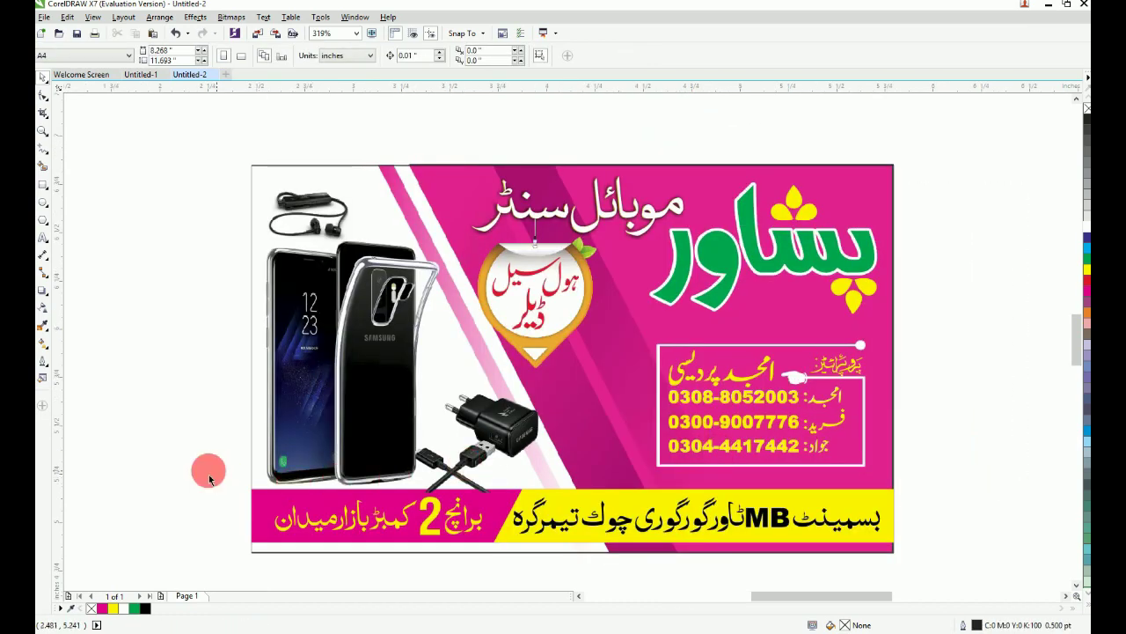
{"action": "left_click_drag", "start_coordinate": [211, 470], "coordinate": [951, 573]}
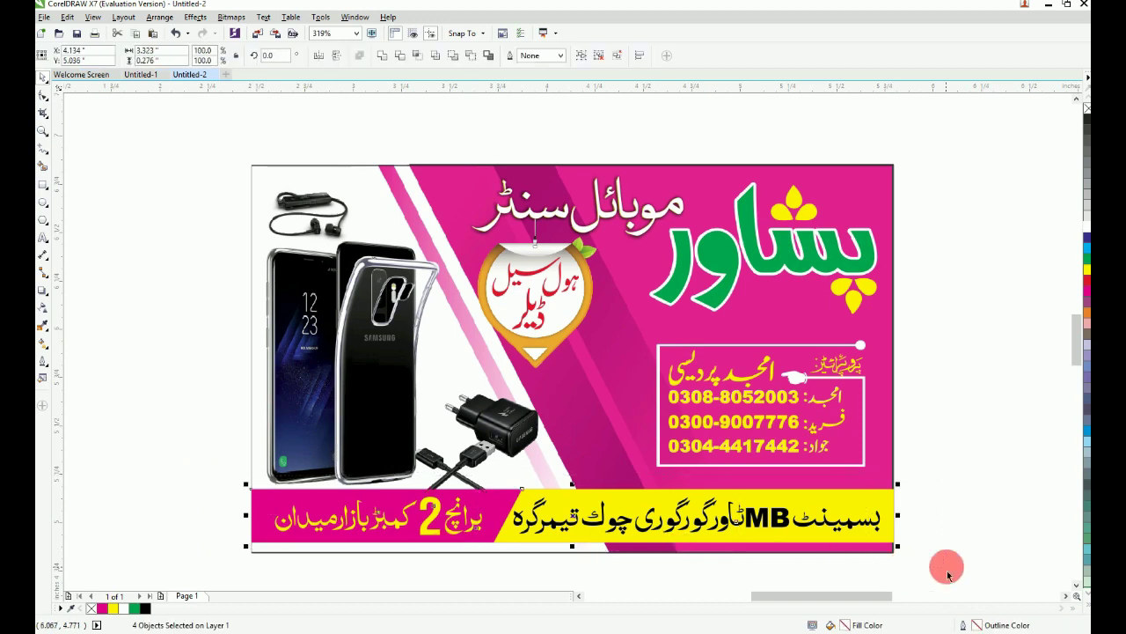
{"action": "left_click", "coordinate": [947, 566]}
{"action": "key", "text": "F4"}
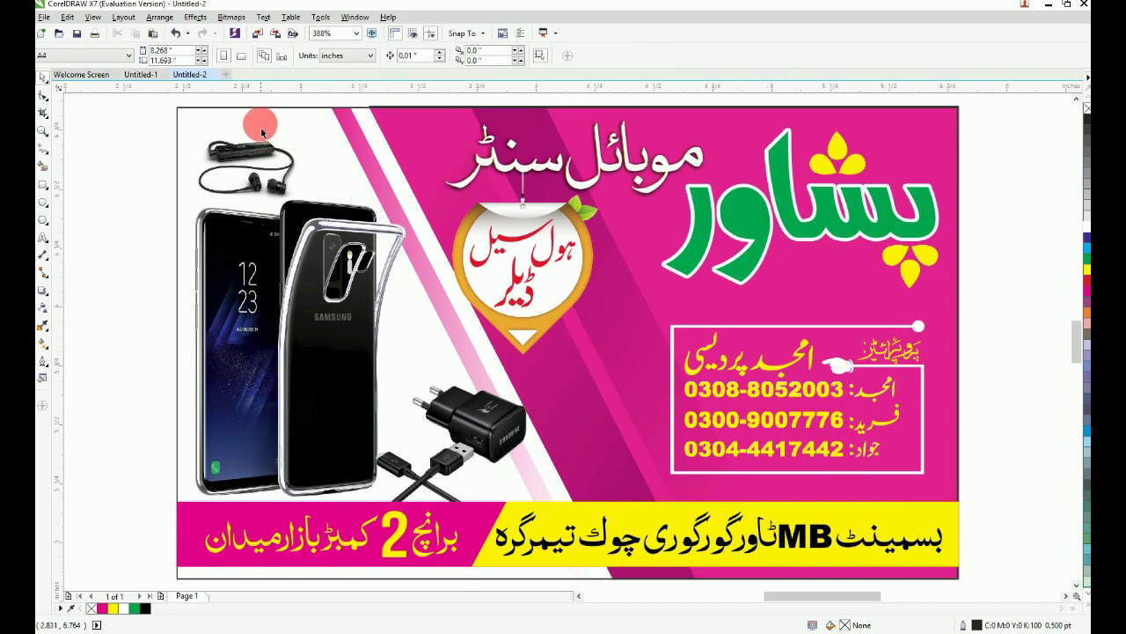
Step: Select the full card picture under the earphones and bring it to the front with Shift+PgUp
{"action": "left_click", "coordinate": [258, 127]}
{"action": "left_click", "coordinate": [177, 107]}
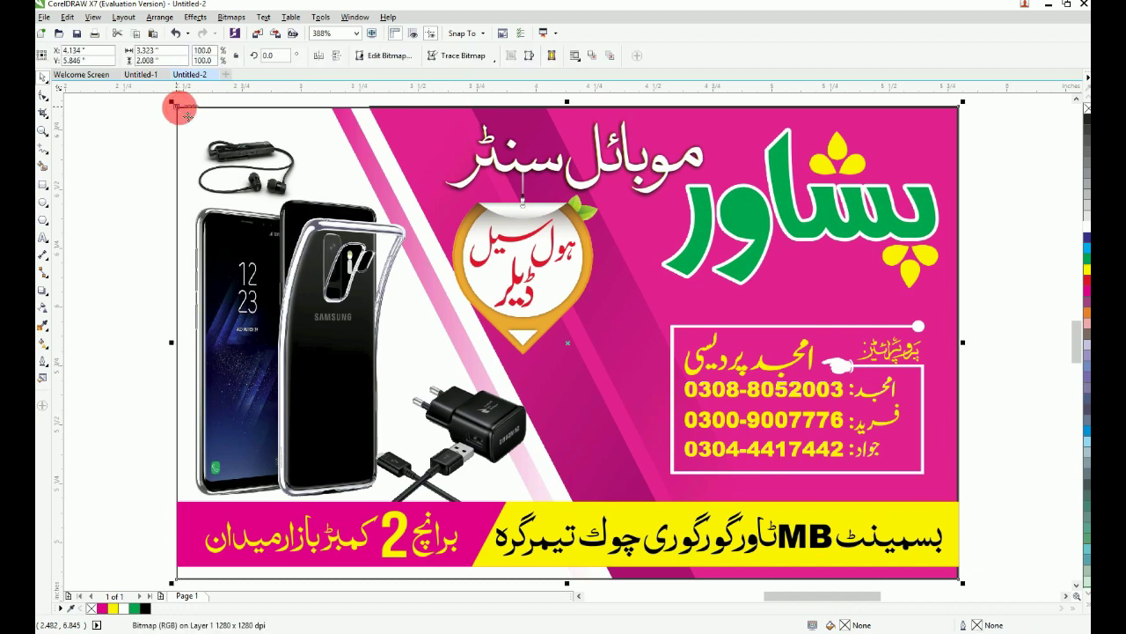
{"action": "key", "text": "shift+Page_Up"}
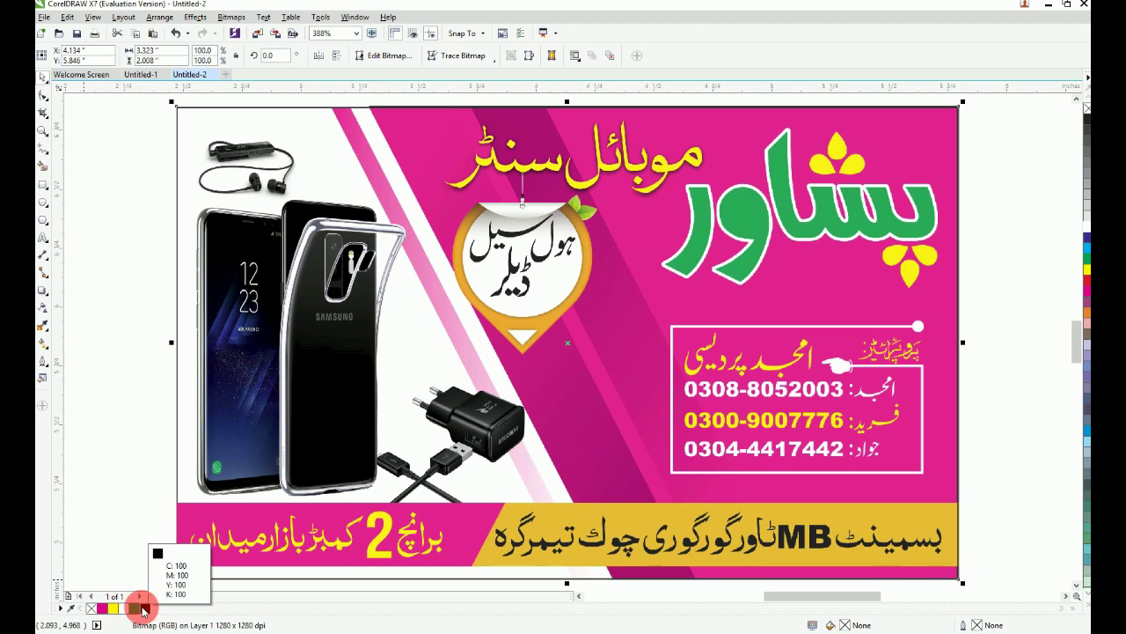
{"action": "scroll", "coordinate": [821, 363], "scroll_direction": "down", "scroll_amount": 2}
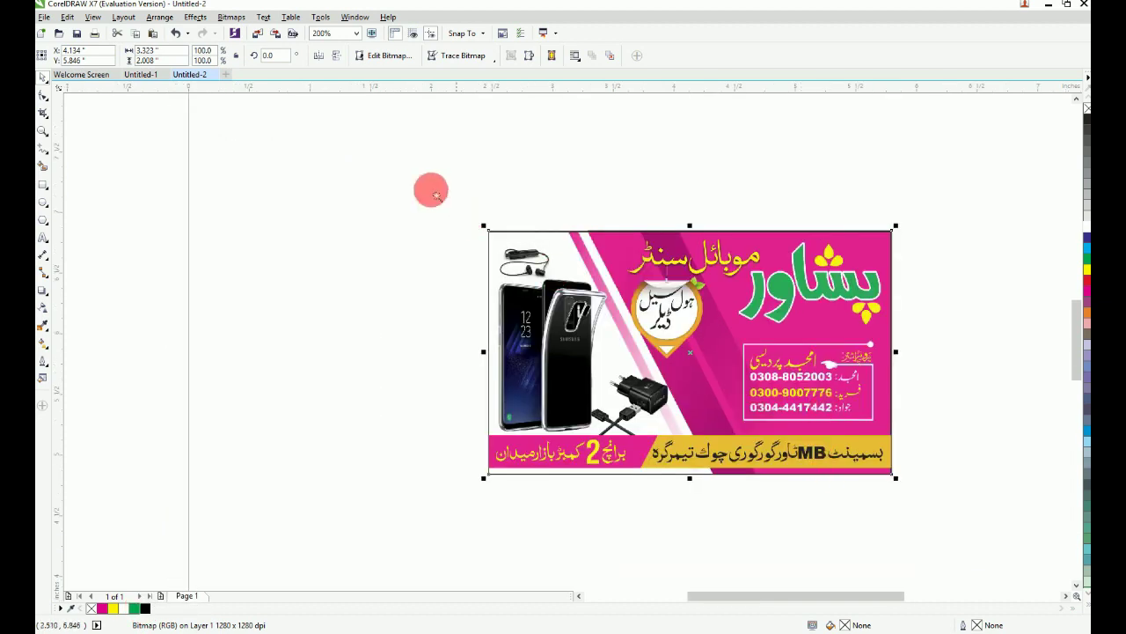
{"action": "scroll", "coordinate": [908, 435], "scroll_direction": "up", "scroll_amount": 2}
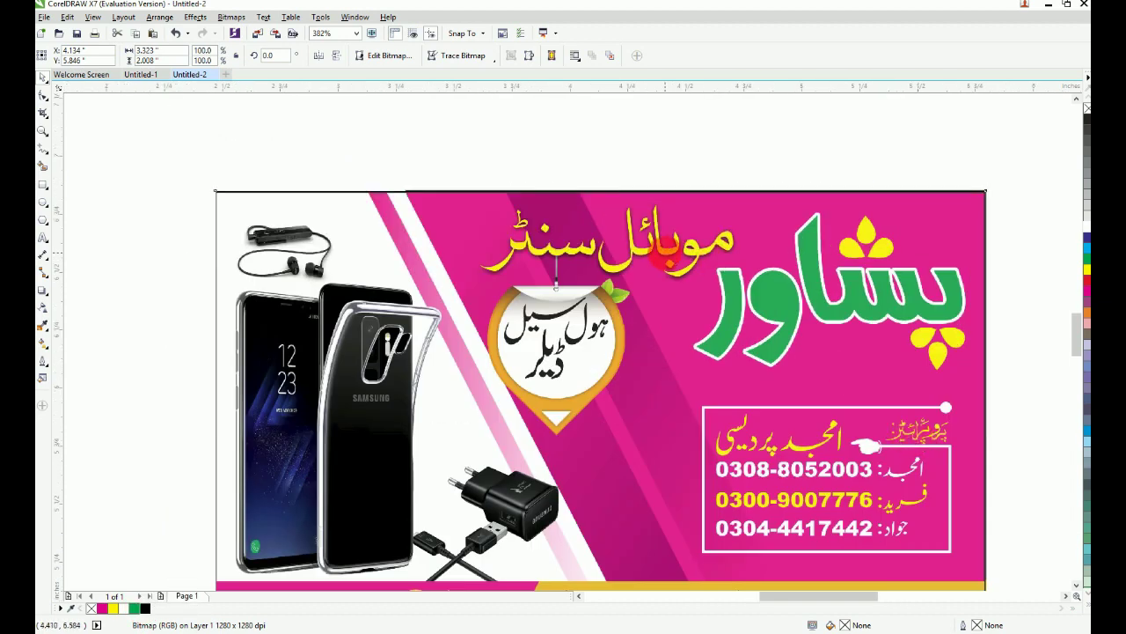
{"action": "left_click_drag", "start_coordinate": [669, 253], "coordinate": [669, 192]}
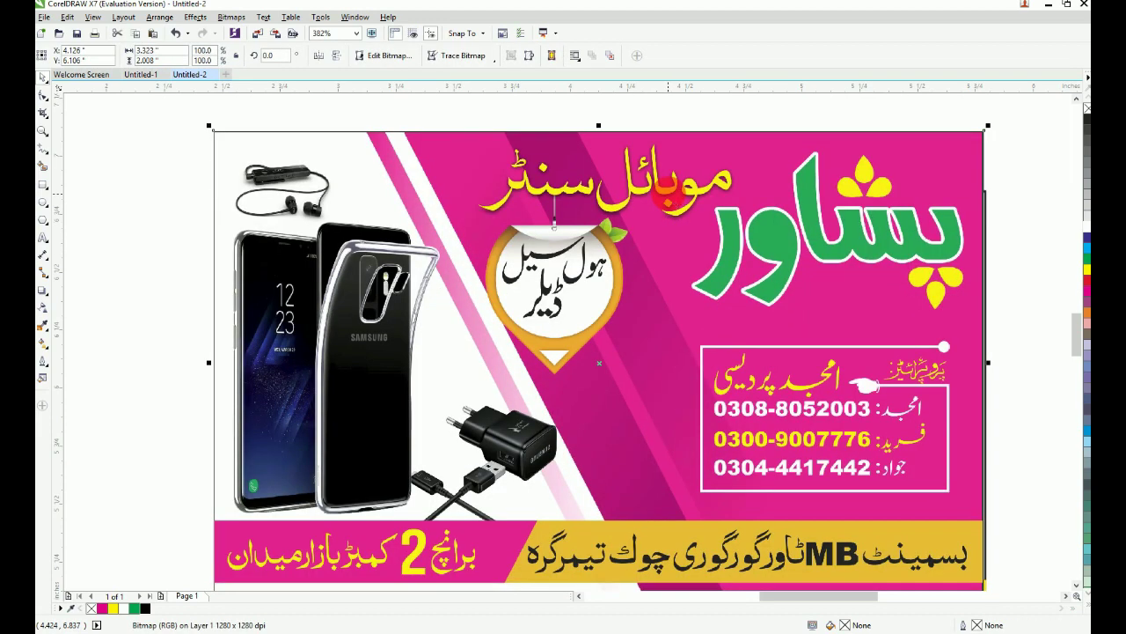
{"action": "key", "text": "ctrl+z"}
{"action": "key", "text": "Delete"}
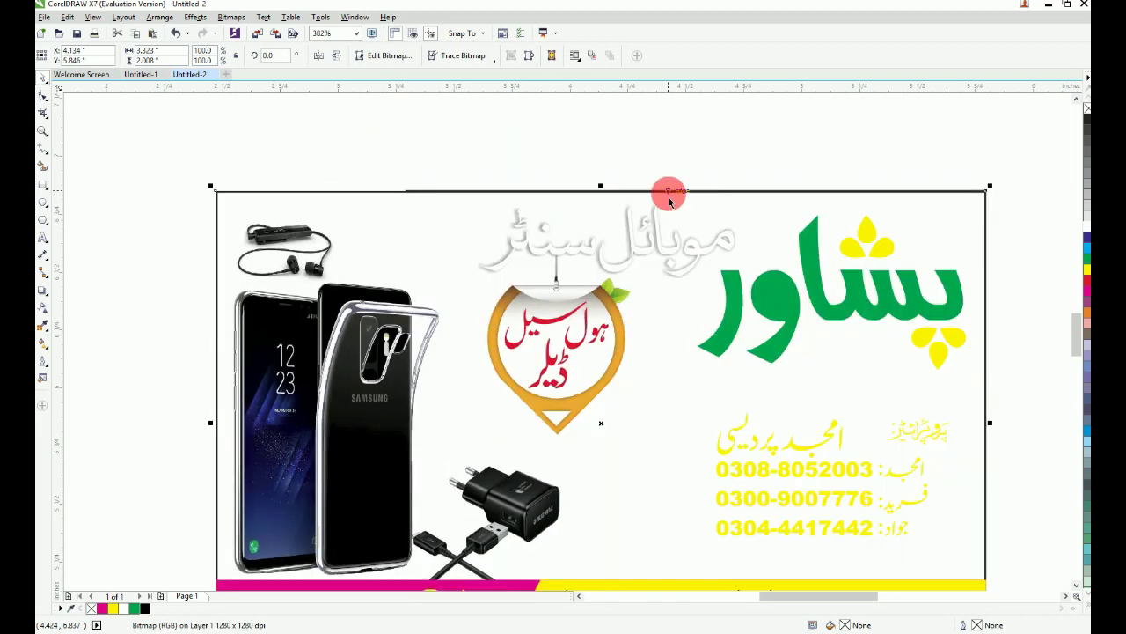
{"action": "key", "text": "shift+Page_Up"}
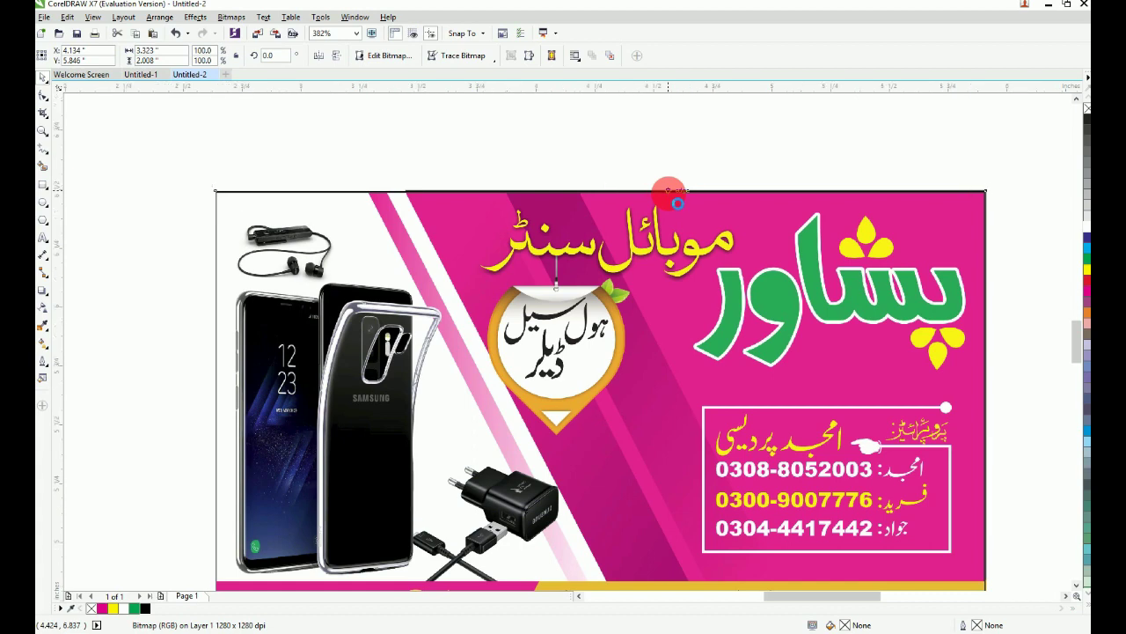
{"action": "key", "text": "F4"}
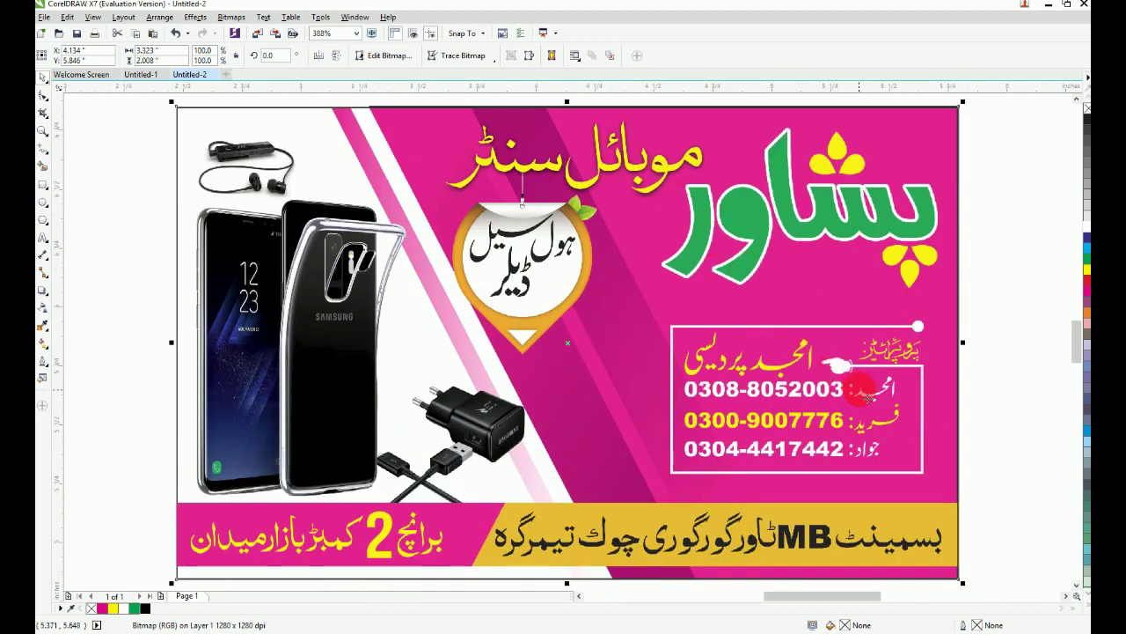
Step: Compare by nudging and deleting the card picture, then restore it with undo
{"action": "key", "text": "Escape"}
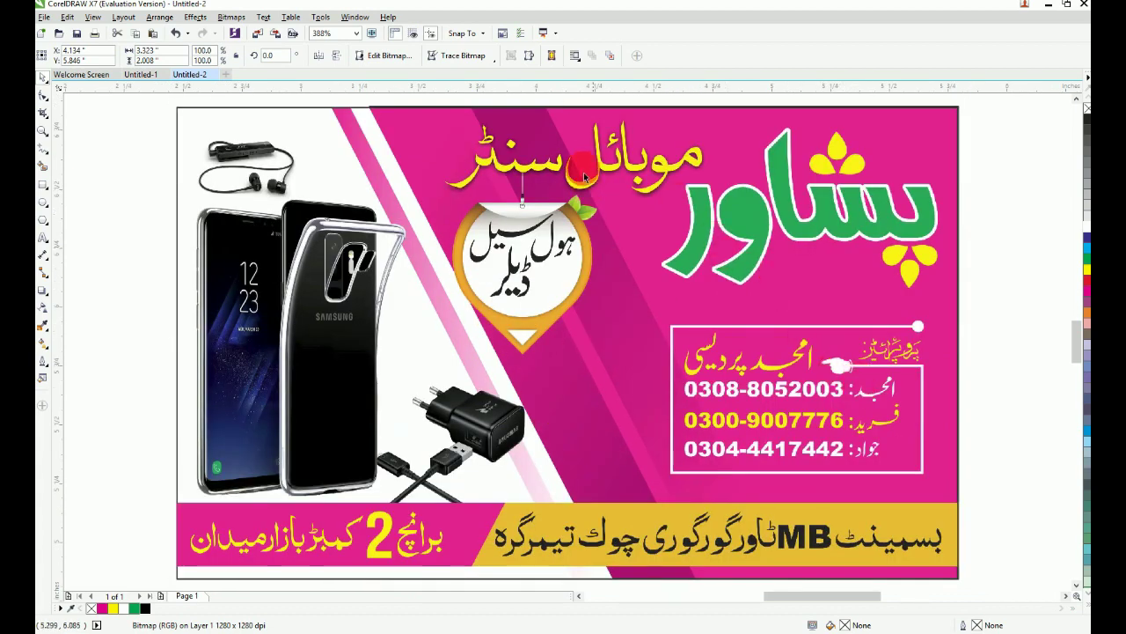
{"action": "left_click", "coordinate": [605, 178]}
{"action": "key", "text": "Escape"}
{"action": "left_click_drag", "start_coordinate": [605, 165], "coordinate": [619, 138]}
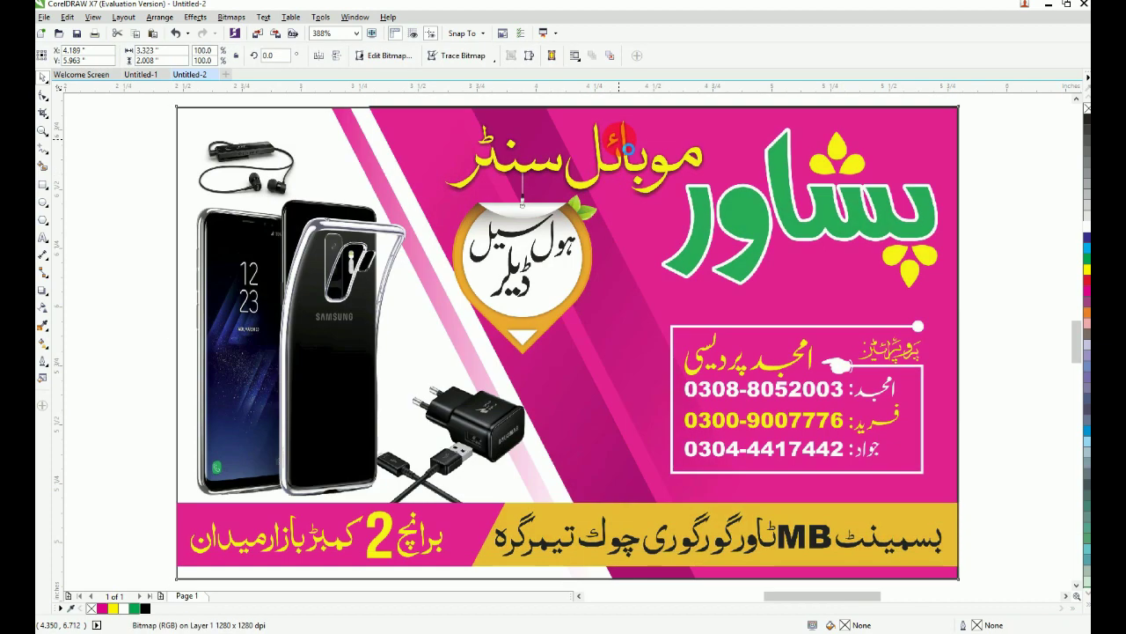
{"action": "key", "text": "ctrl+z"}
{"action": "key", "text": "Delete"}
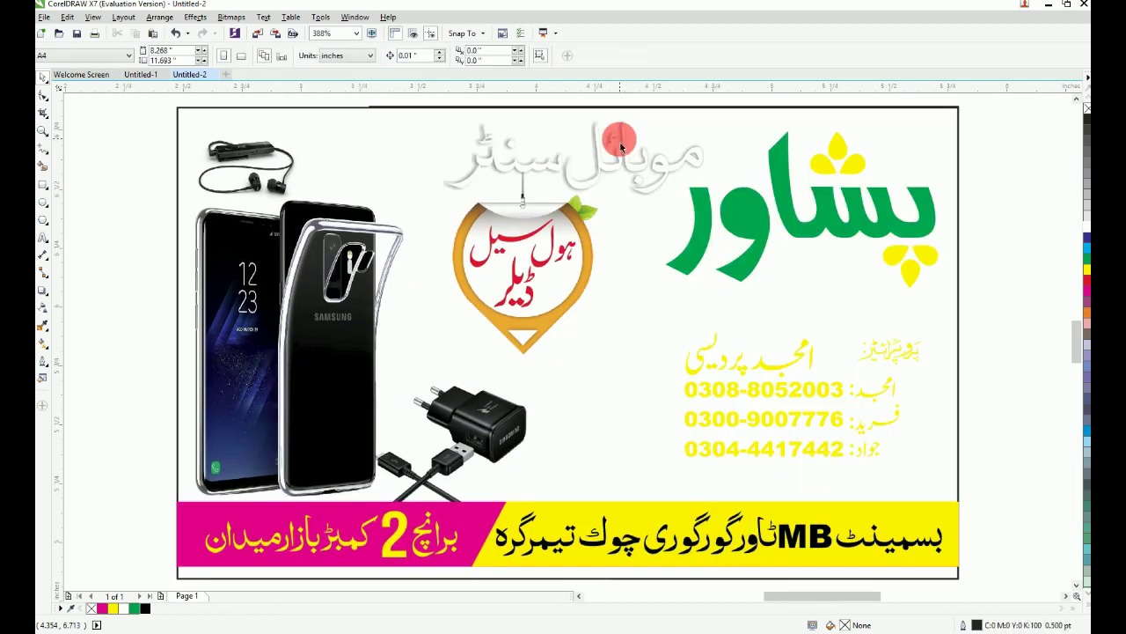
{"action": "left_click", "coordinate": [777, 106]}
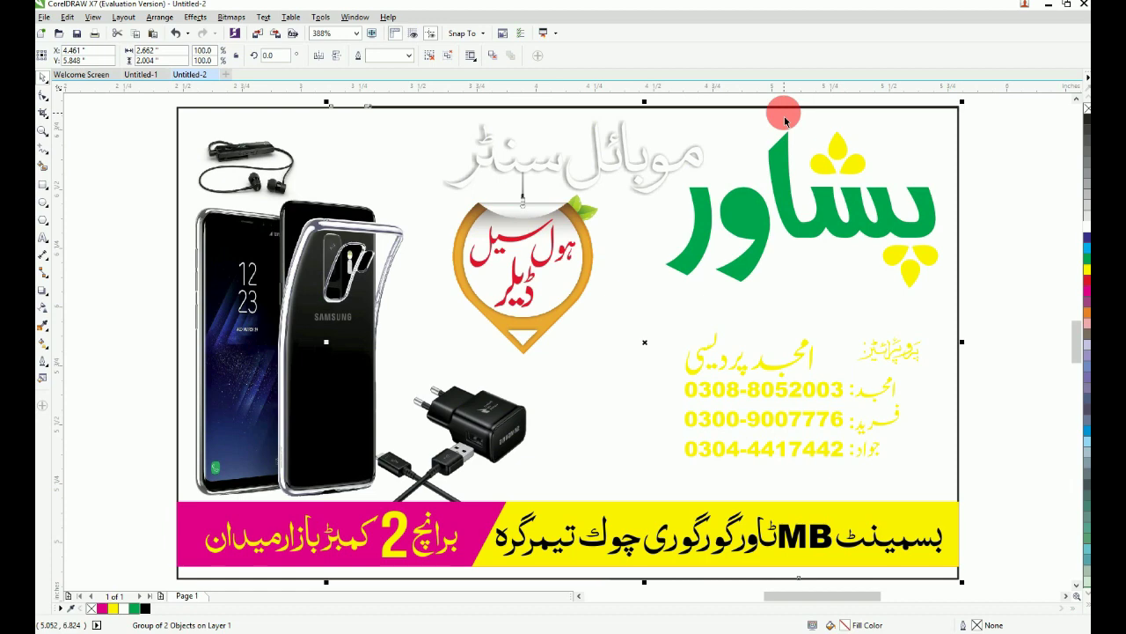
{"action": "key", "text": "ctrl+z"}
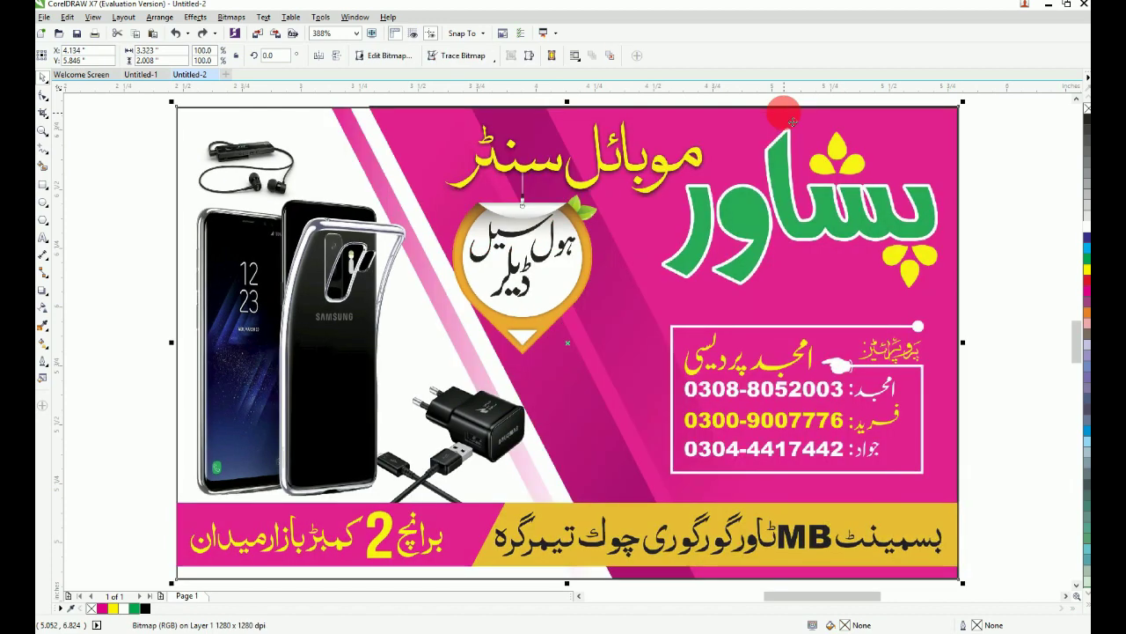
Step: Zoom in on the upper card and around the whole card to check alignment
{"action": "left_click", "coordinate": [1014, 183]}
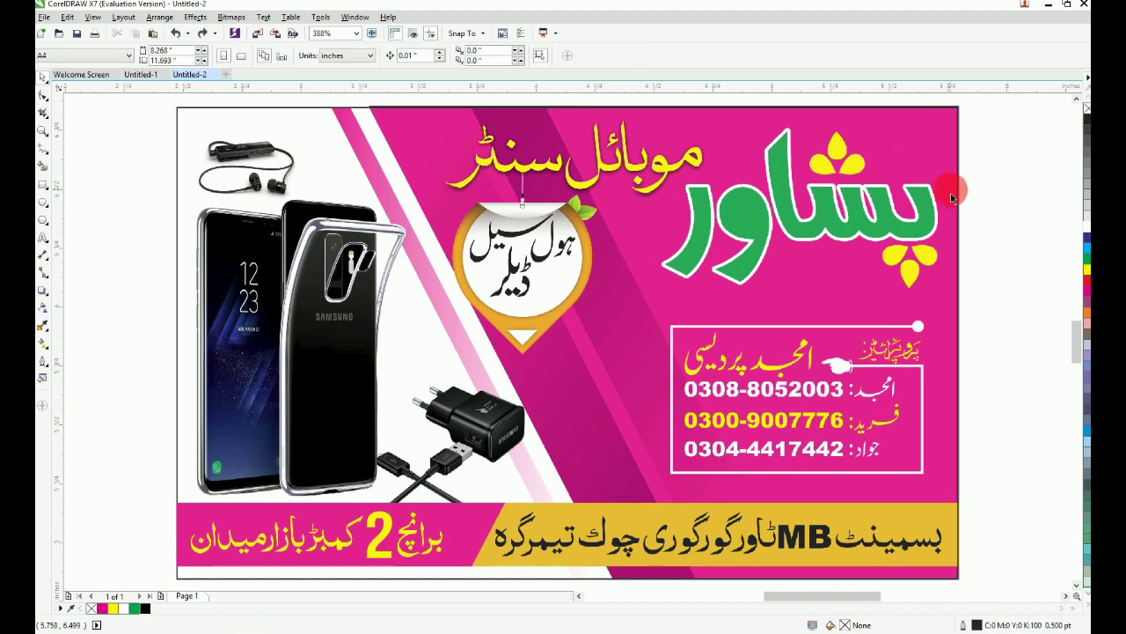
{"action": "scroll", "coordinate": [950, 192], "scroll_direction": "down", "scroll_amount": 3}
{"action": "left_click_drag", "start_coordinate": [589, 128], "coordinate": [993, 354]}
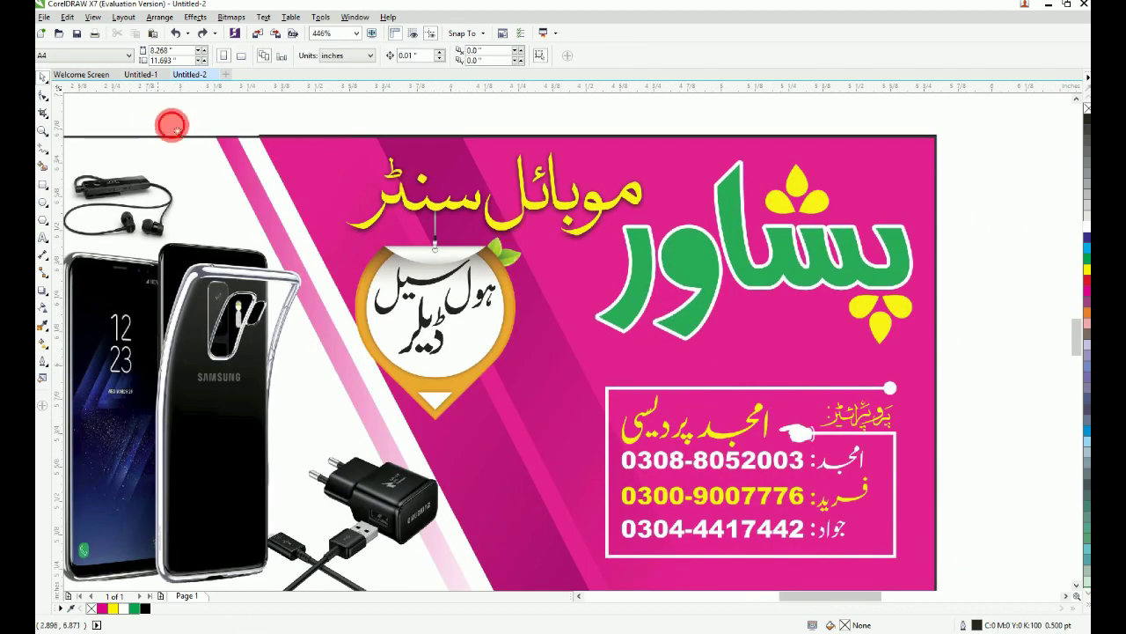
{"action": "key", "text": "F4"}
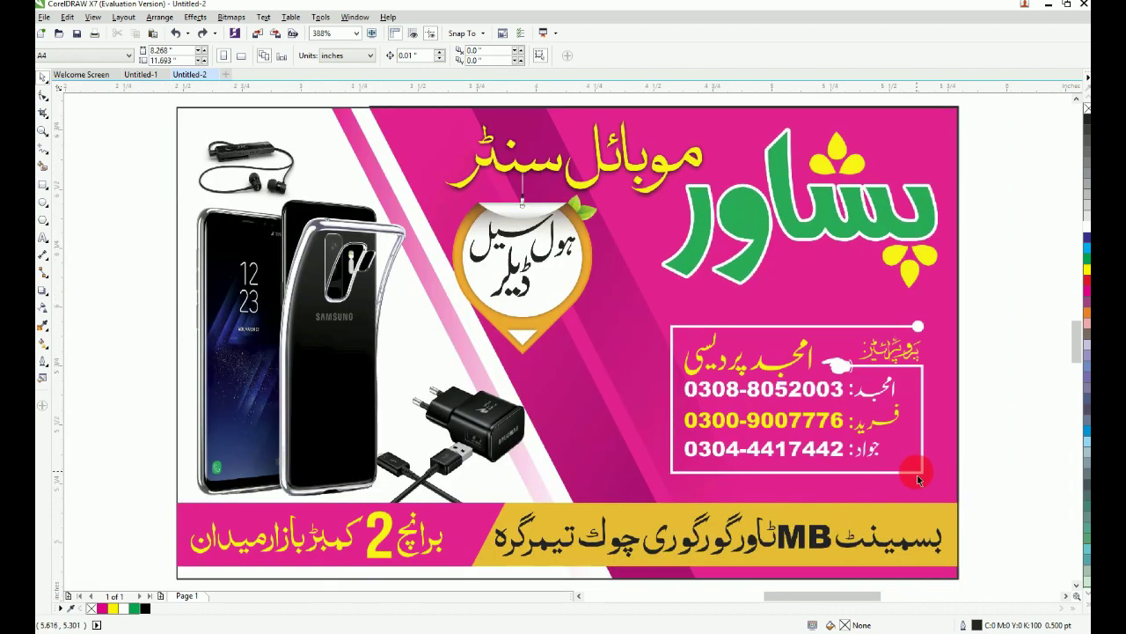
{"action": "scroll", "coordinate": [916, 475], "scroll_direction": "down", "scroll_amount": 3}
{"action": "left_click_drag", "start_coordinate": [581, 264], "coordinate": [993, 576]}
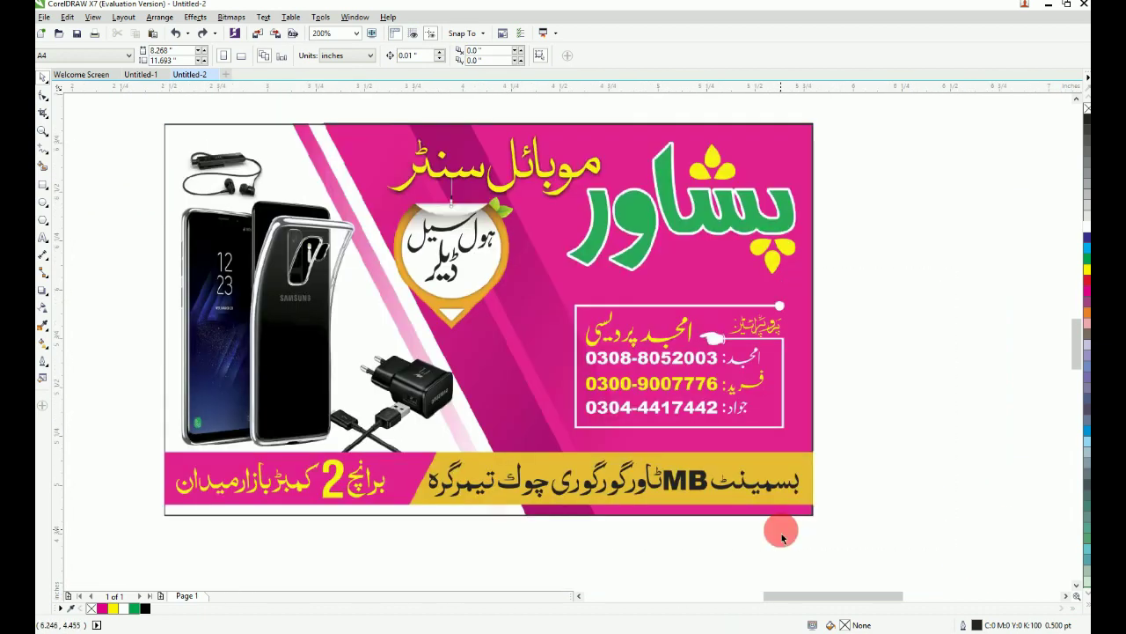
Step: Draw a rectangle over the card's right side, convert it to curves and slant its bottom-left corner
{"action": "left_click", "coordinate": [482, 485]}
{"action": "left_click", "coordinate": [41, 187]}
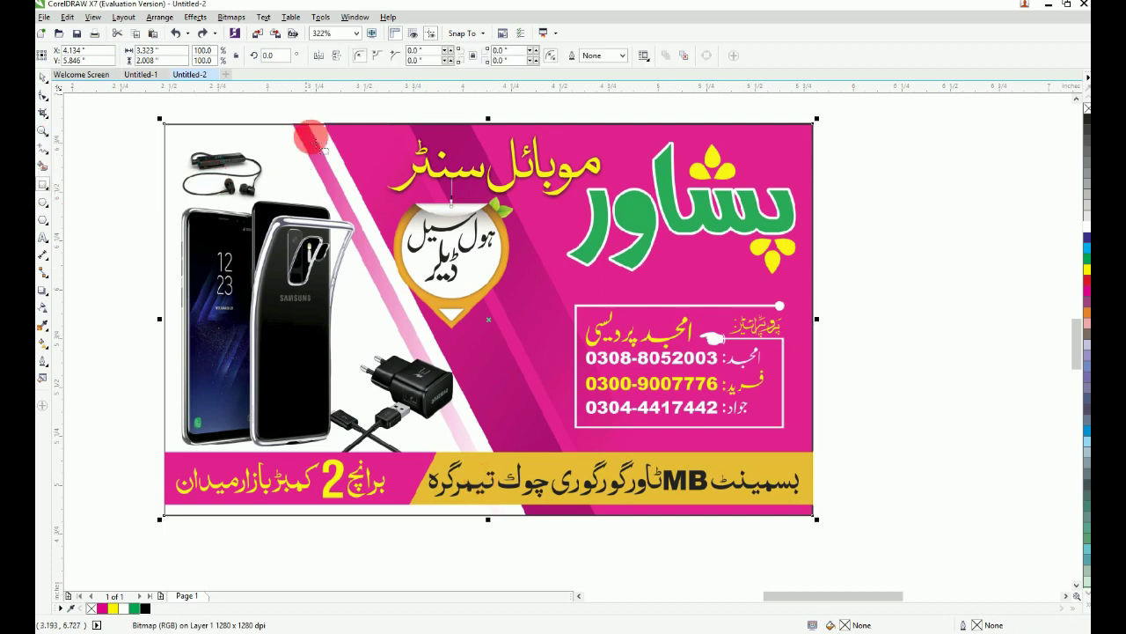
{"action": "left_click_drag", "start_coordinate": [324, 123], "coordinate": [813, 515]}
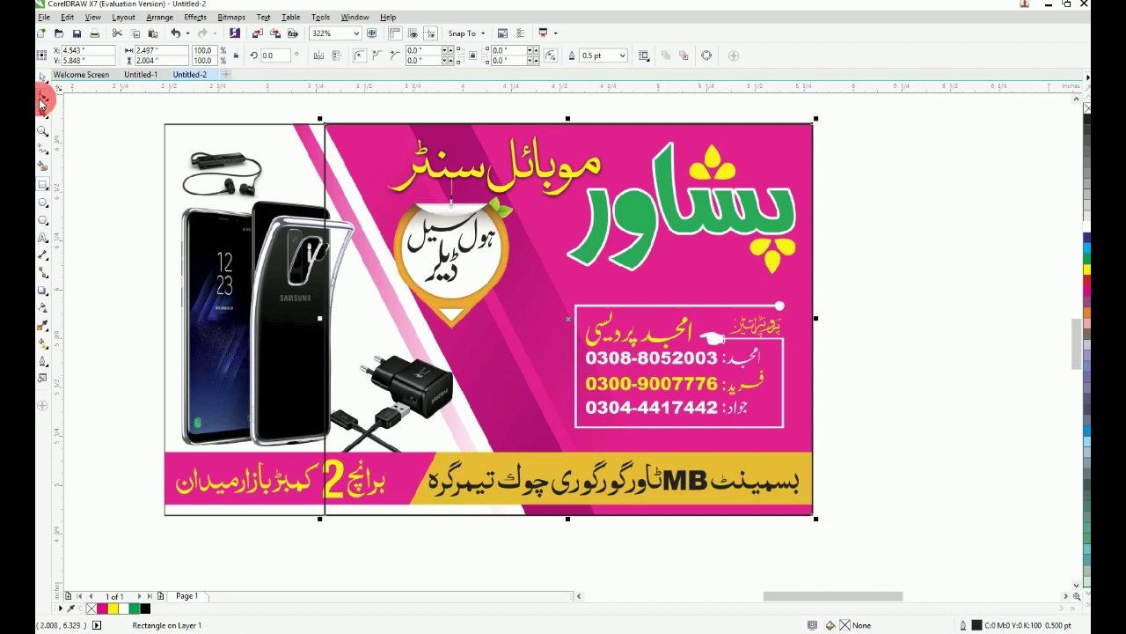
{"action": "left_click", "coordinate": [707, 56]}
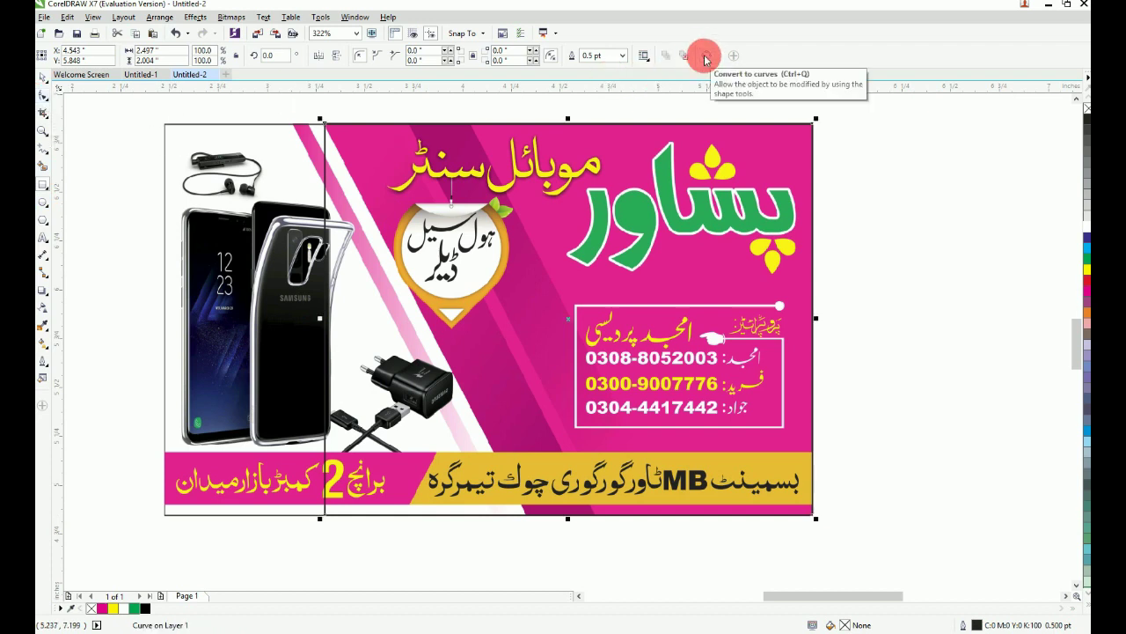
{"action": "left_click", "coordinate": [44, 96]}
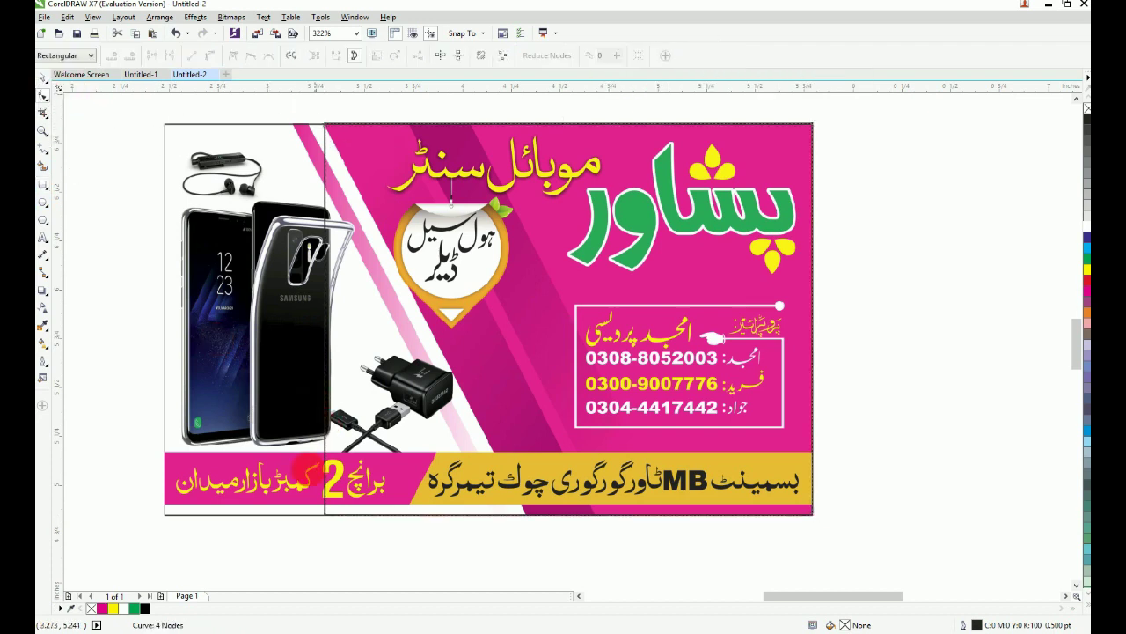
{"action": "left_click_drag", "start_coordinate": [324, 515], "coordinate": [526, 515]}
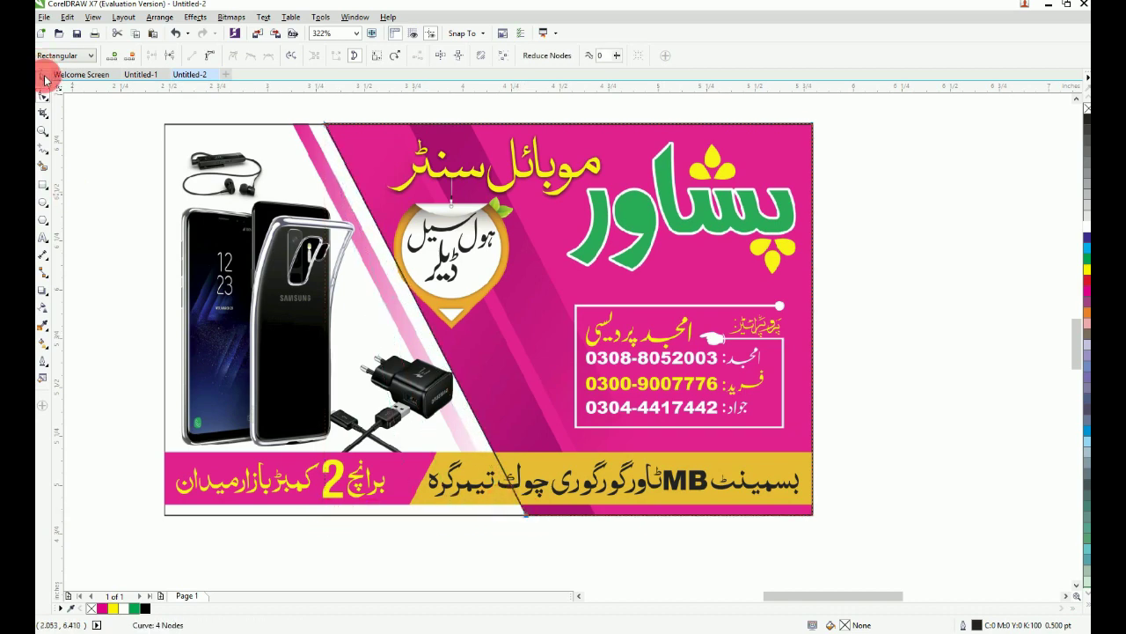
{"action": "left_click", "coordinate": [44, 79]}
Step: Try a solid magenta fill on the diagonal shape, then set it to no fill
{"action": "left_click", "coordinate": [102, 608]}
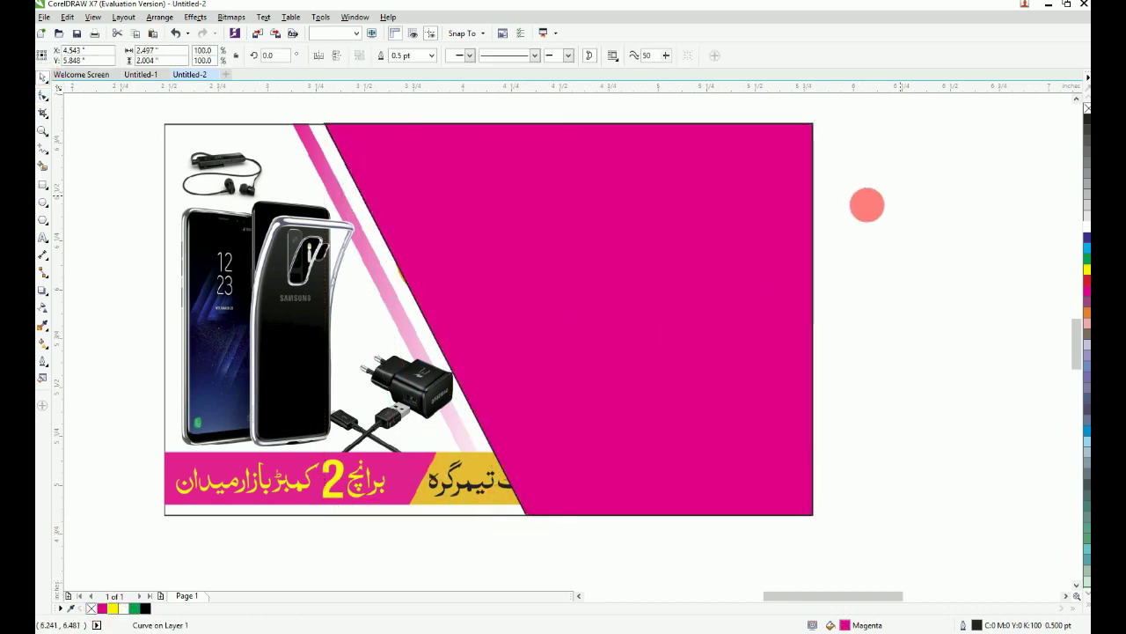
{"action": "left_click", "coordinate": [787, 247]}
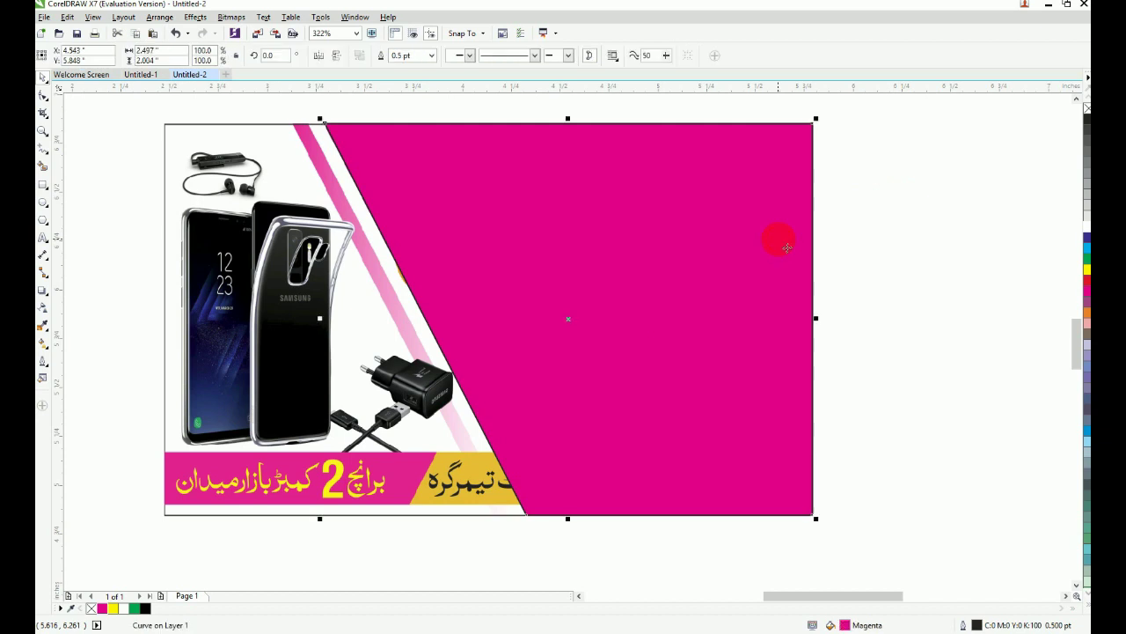
{"action": "left_click", "coordinate": [92, 608]}
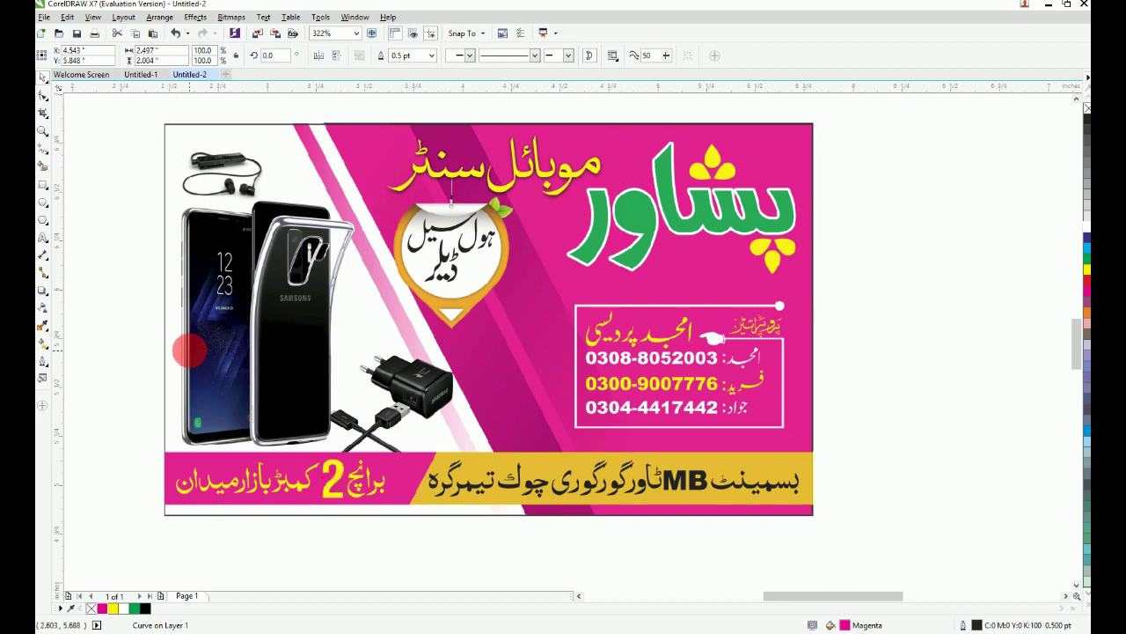
{"action": "key", "text": "ctrl+z"}
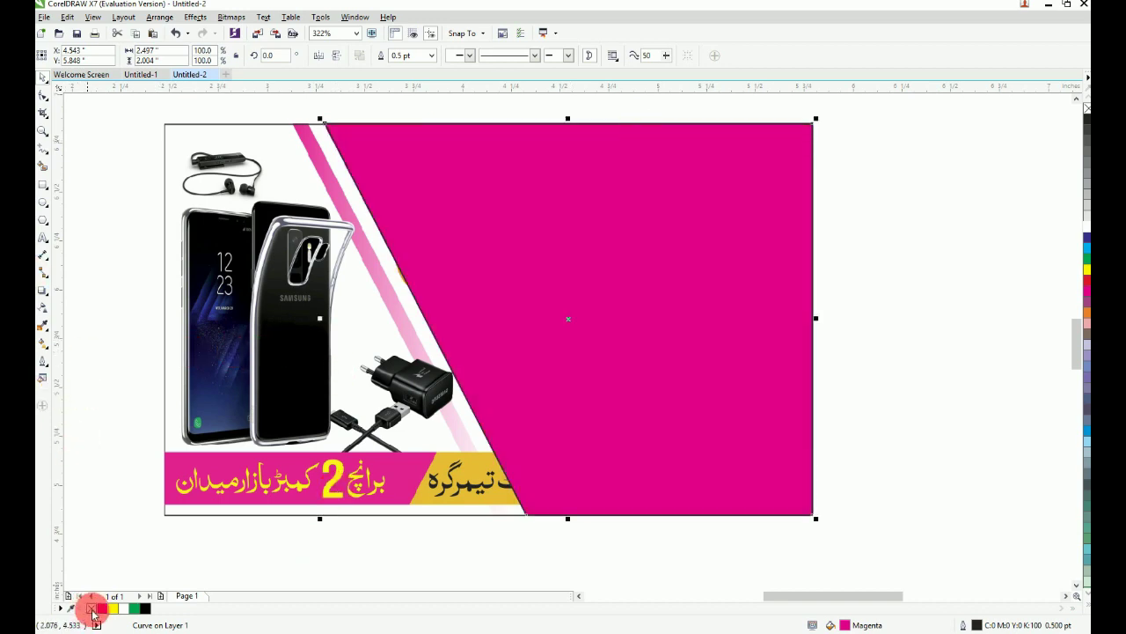
{"action": "left_click", "coordinate": [91, 608]}
{"action": "scroll", "coordinate": [597, 350], "scroll_direction": "down", "scroll_amount": 3}
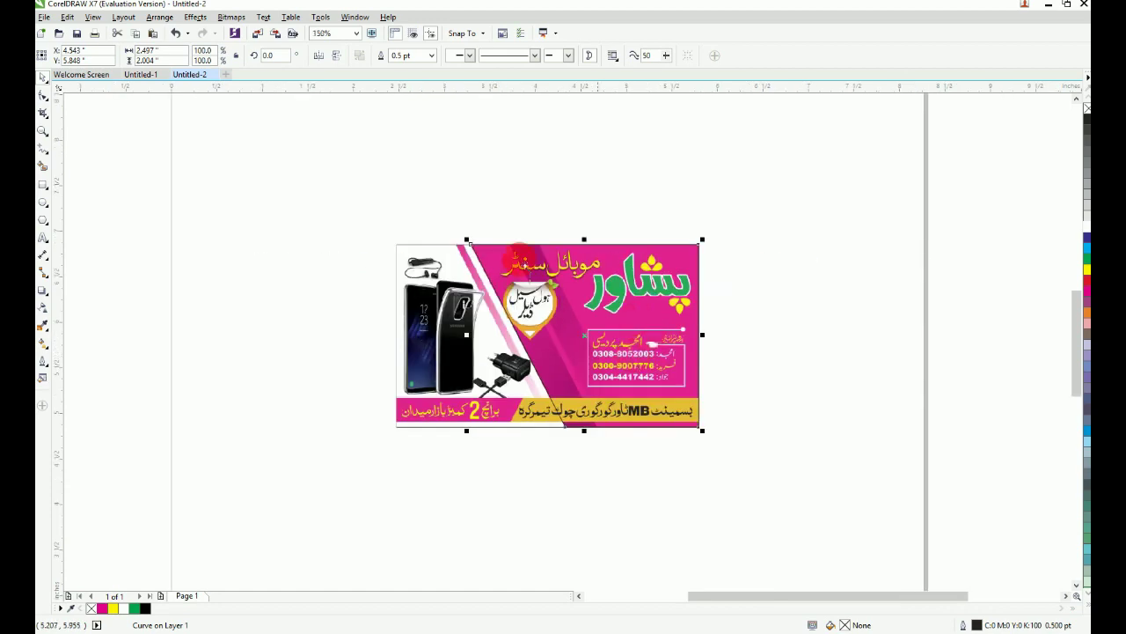
Step: Move the shape's edge nodes left so the edge slants from the card top through the medallion
{"action": "left_click_drag", "start_coordinate": [767, 411], "coordinate": [810, 459]}
{"action": "double_click", "coordinate": [715, 212]}
{"action": "left_click_drag", "start_coordinate": [764, 183], "coordinate": [563, 539]}
{"action": "key", "text": "F2"}
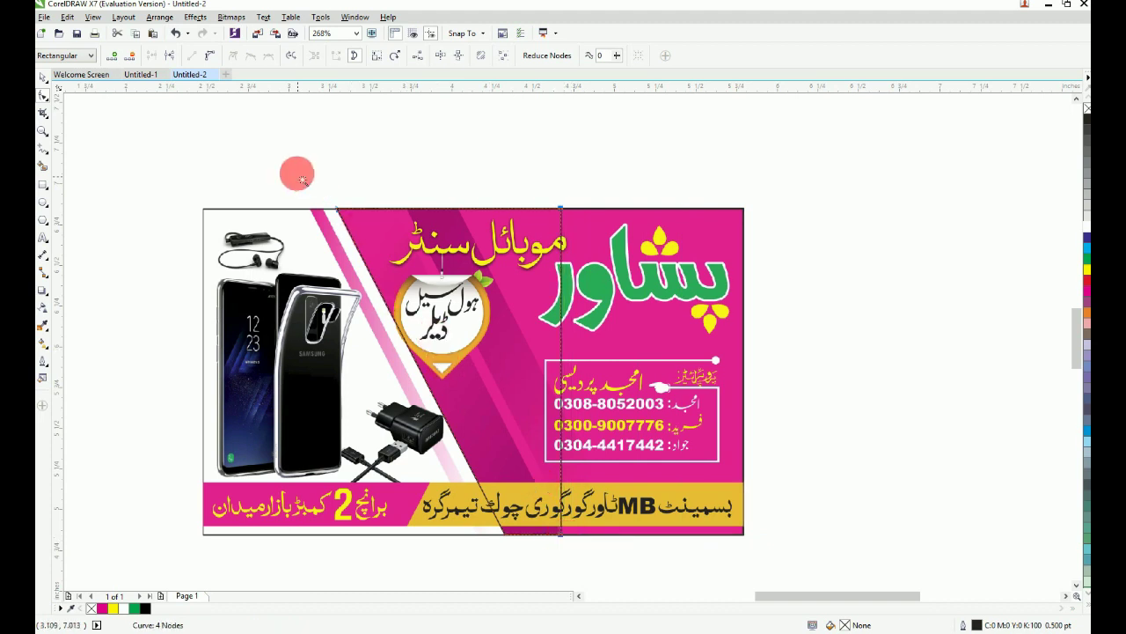
{"action": "left_click_drag", "start_coordinate": [297, 174], "coordinate": [687, 357]}
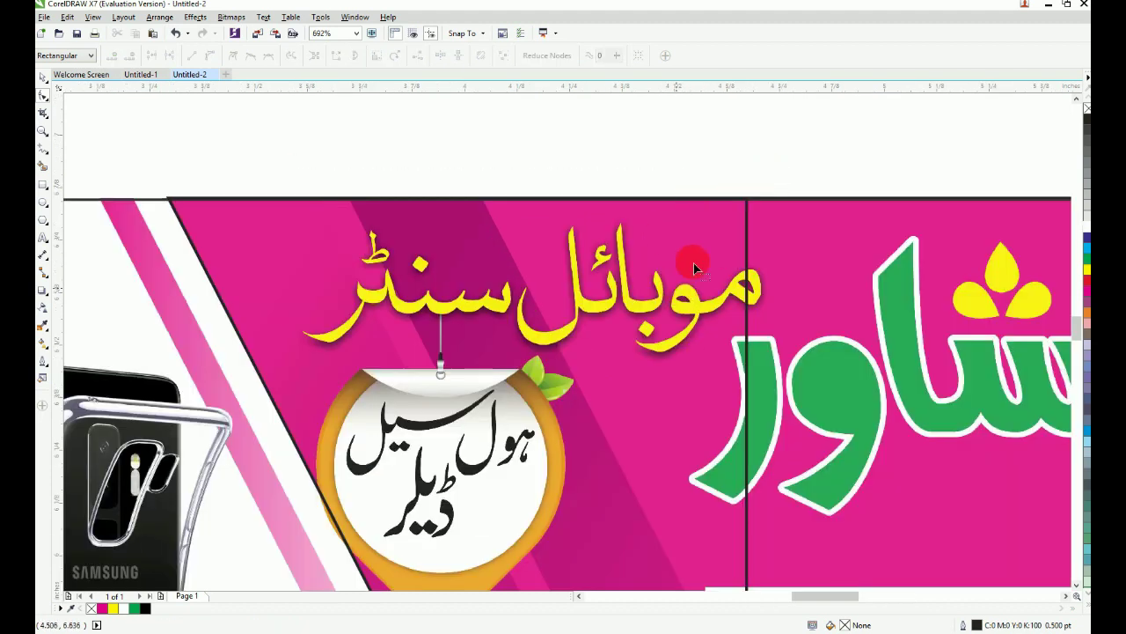
{"action": "mouse_move", "coordinate": [748, 205]}
{"action": "left_mouse_down"}
{"action": "mouse_move", "coordinate": [266, 218]}
{"action": "mouse_move", "coordinate": [328, 220]}
{"action": "mouse_move", "coordinate": [525, 452]}
{"action": "left_mouse_up"}
{"action": "scroll", "coordinate": [321, 216], "scroll_direction": "down", "scroll_amount": 2}
{"action": "key", "text": "F2"}
{"action": "left_click", "coordinate": [41, 82]}
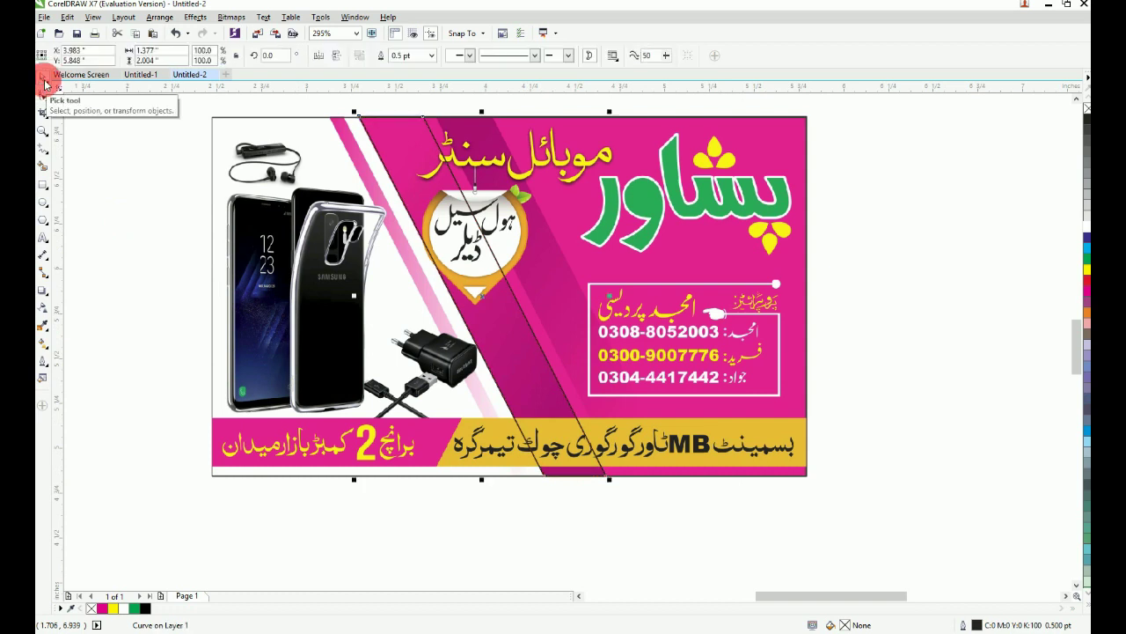
Step: Give the strip a magenta-to-dark-magenta fountain fill rotated to 304°
{"action": "key", "text": "F11"}
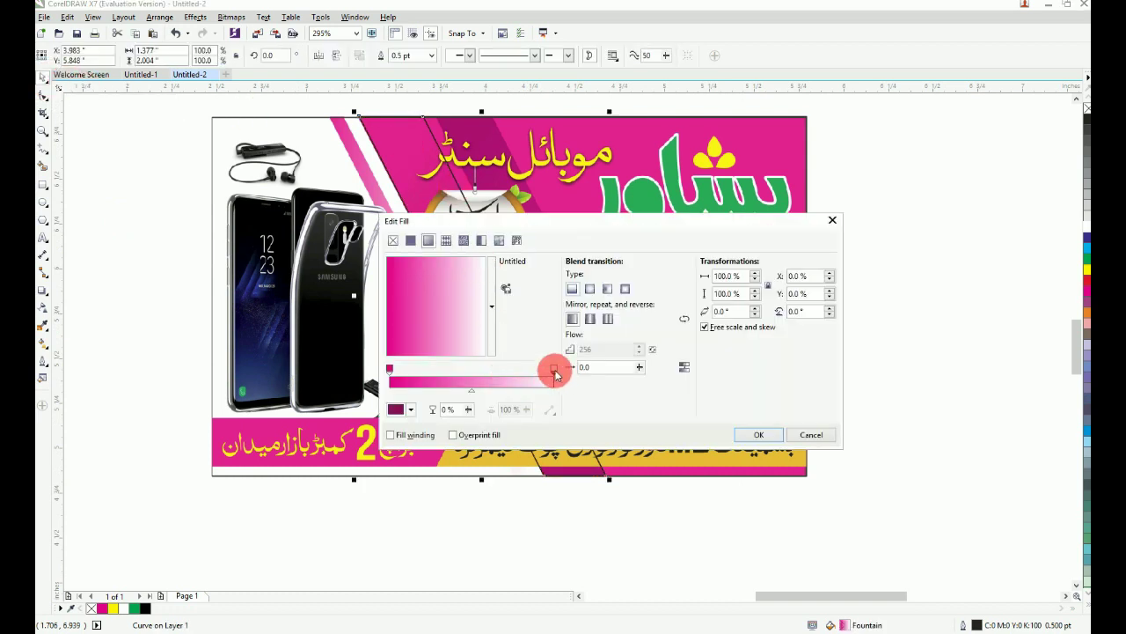
{"action": "left_click", "coordinate": [398, 409]}
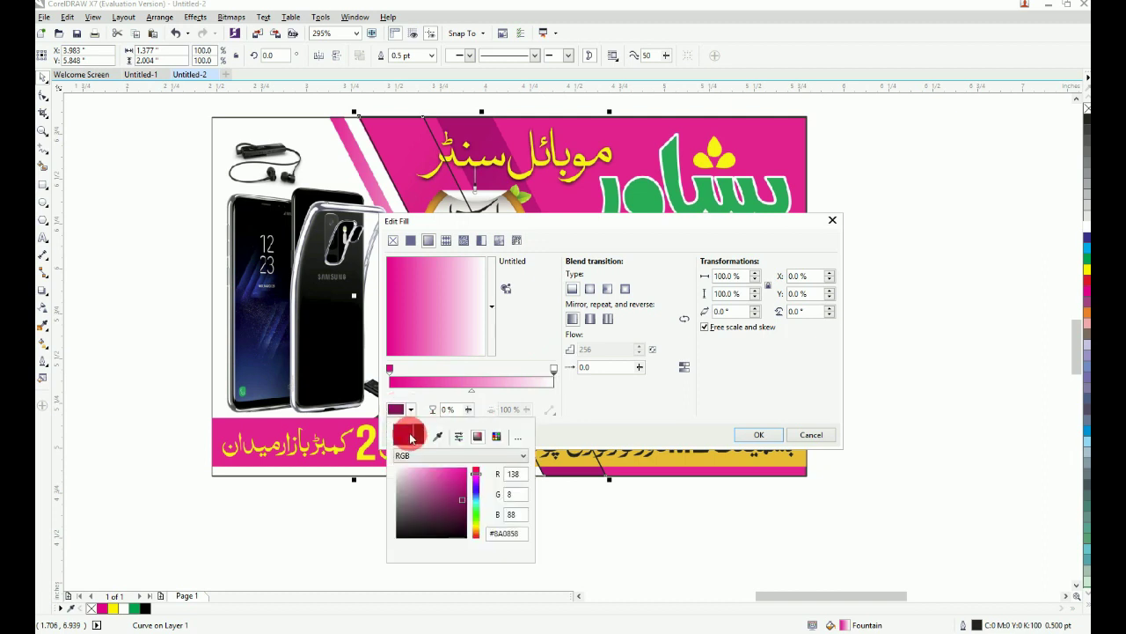
{"action": "left_click", "coordinate": [463, 503]}
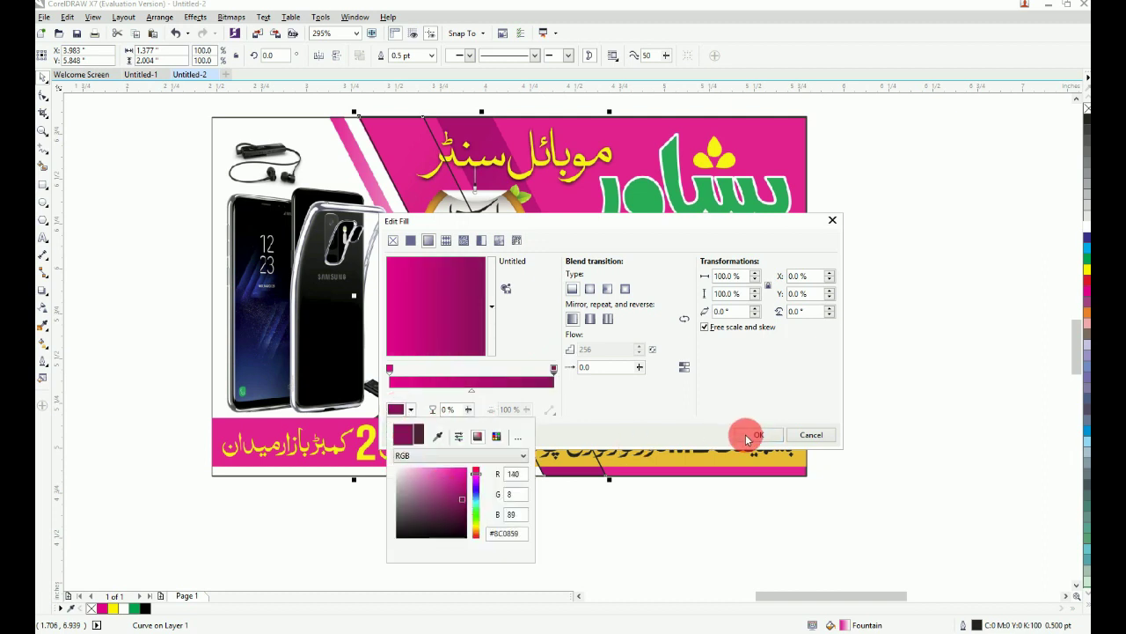
{"action": "left_click", "coordinate": [751, 436]}
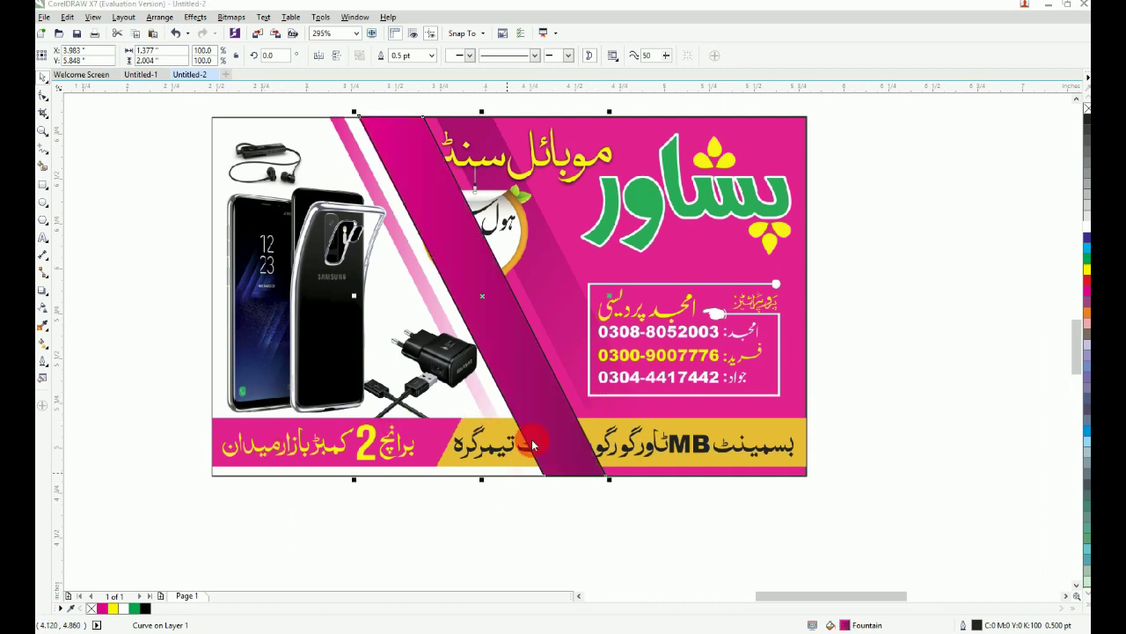
{"action": "key", "text": "F11"}
{"action": "left_click_drag", "start_coordinate": [814, 314], "coordinate": [786, 321]}
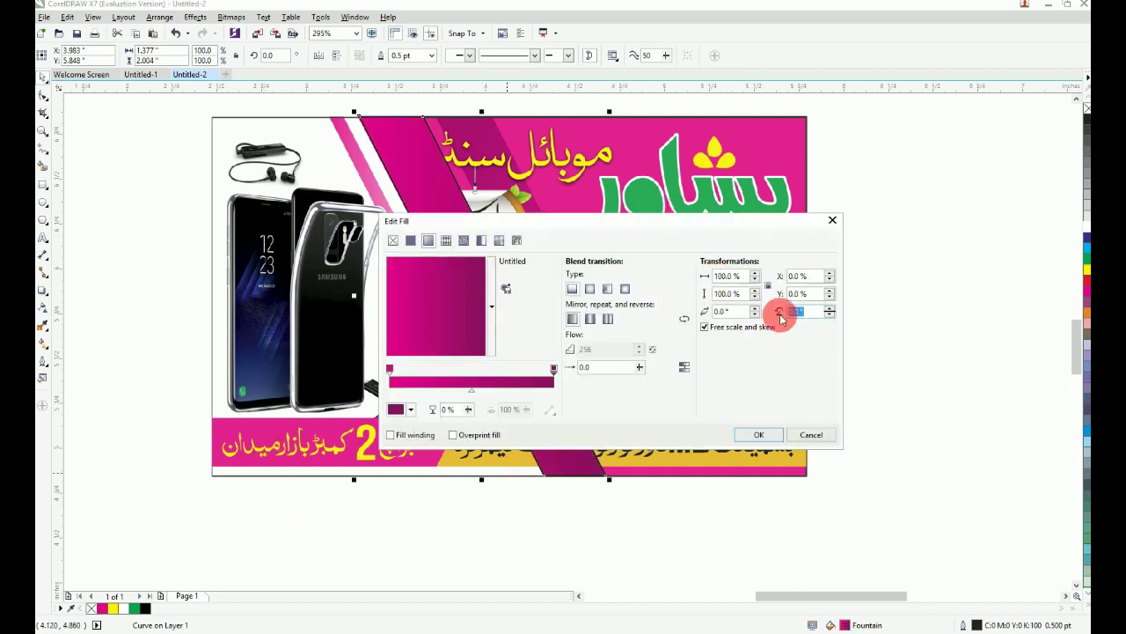
{"action": "left_click", "coordinate": [468, 354]}
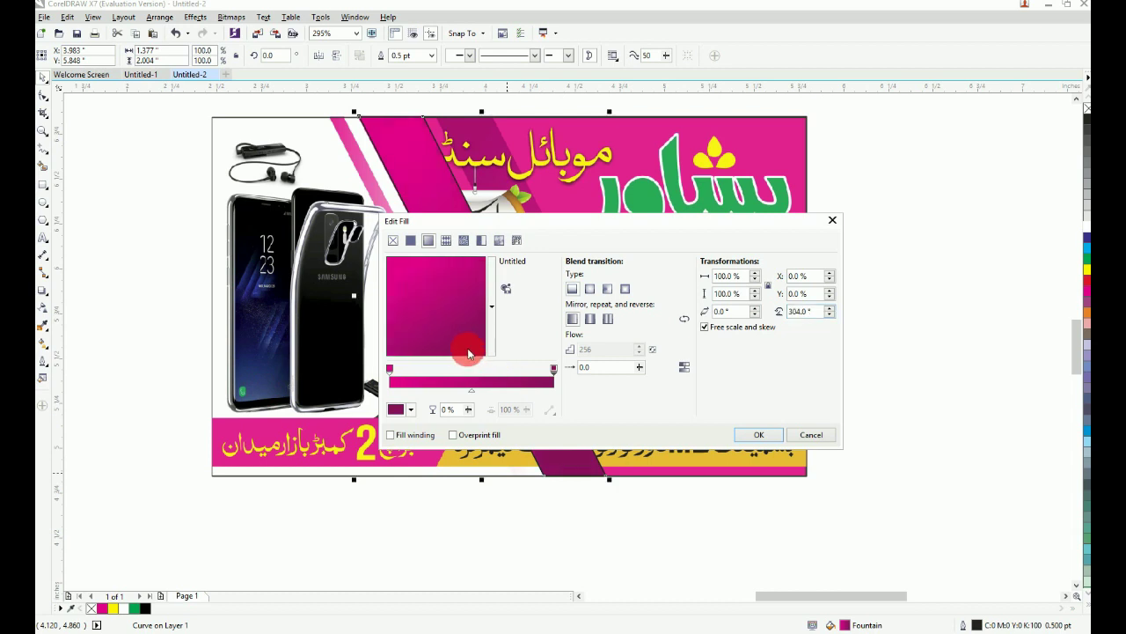
{"action": "left_click", "coordinate": [759, 435]}
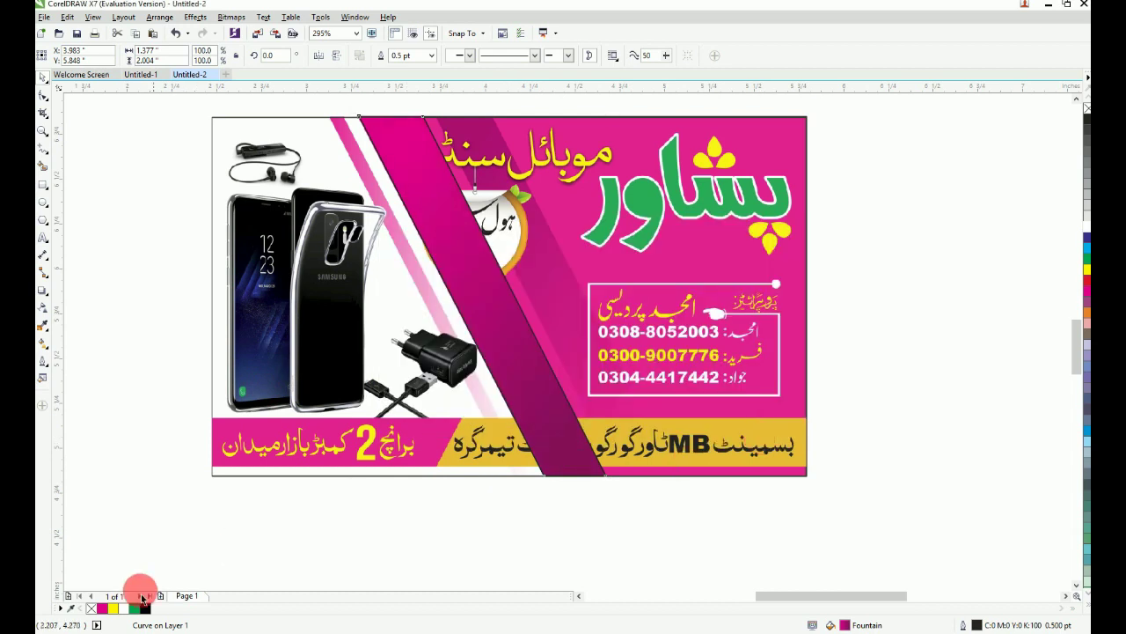
Step: Remove the strip's outline, mirror it horizontally and vertically, and move it right over the heading
{"action": "right_click", "coordinate": [92, 608]}
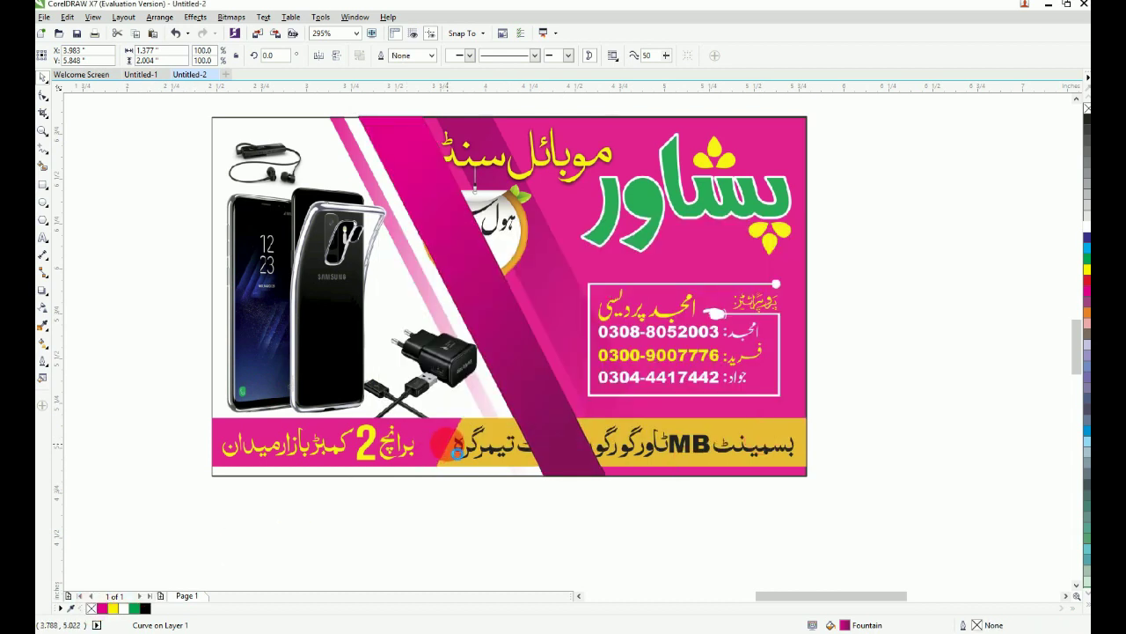
{"action": "left_click", "coordinate": [318, 55]}
{"action": "left_click", "coordinate": [336, 56]}
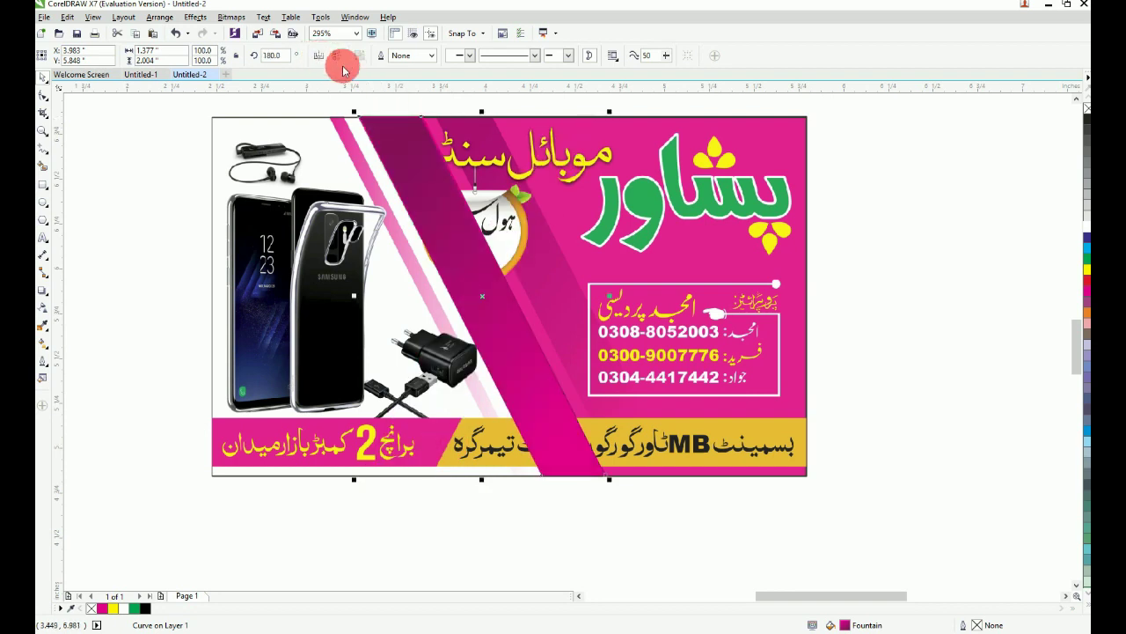
{"action": "scroll", "coordinate": [493, 218], "scroll_direction": "up", "scroll_amount": 3}
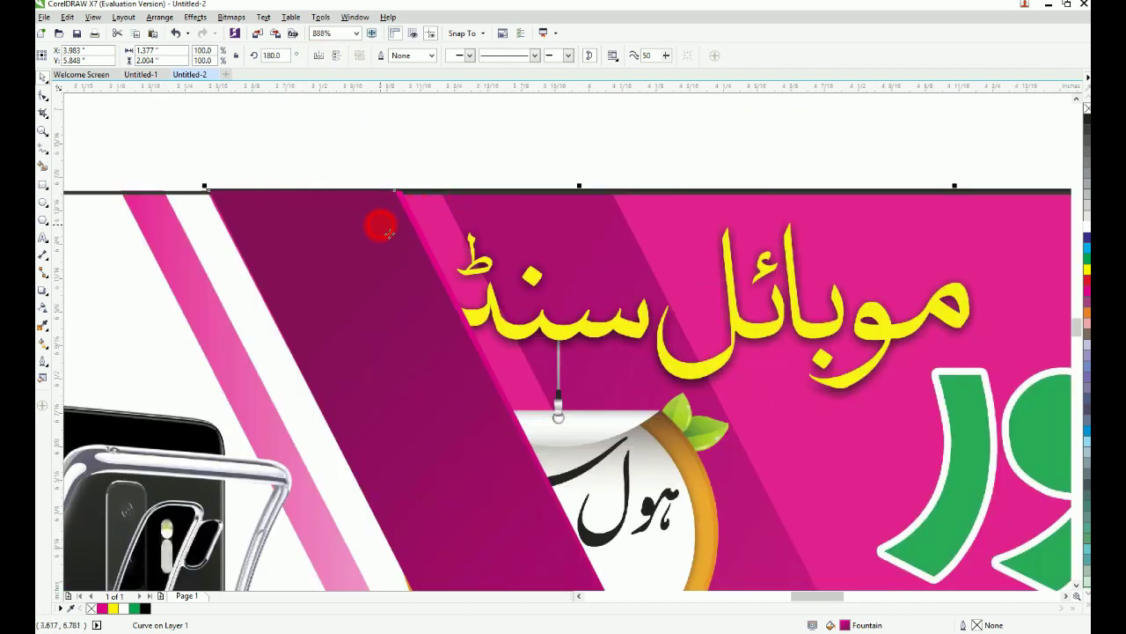
{"action": "left_click_drag", "start_coordinate": [383, 228], "coordinate": [611, 228]}
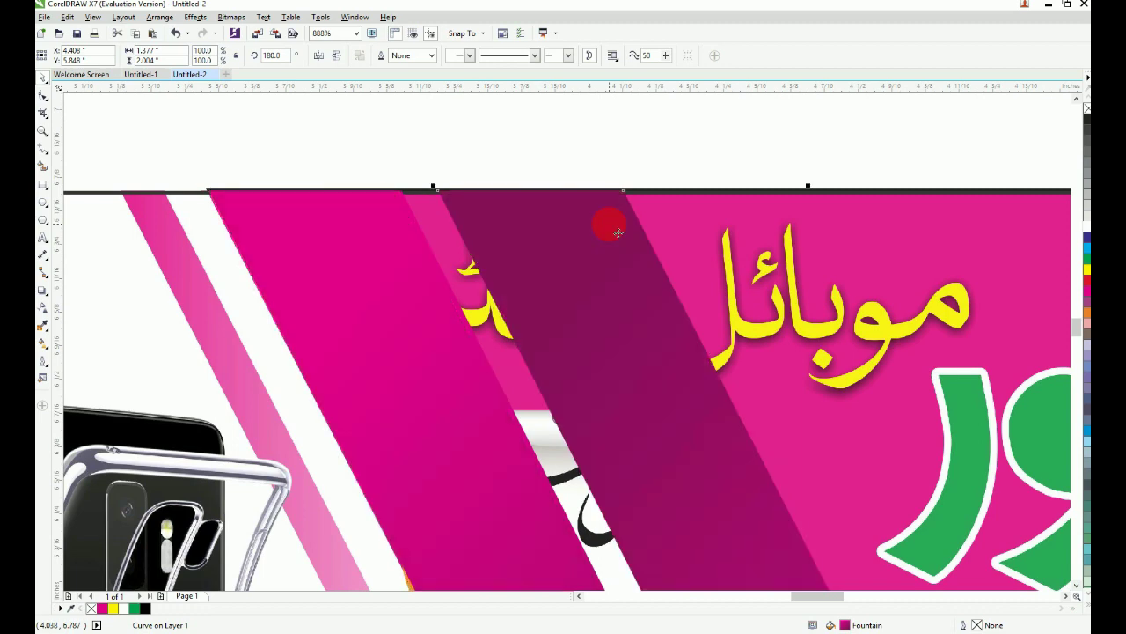
{"action": "scroll", "coordinate": [612, 227], "scroll_direction": "down", "scroll_amount": 4}
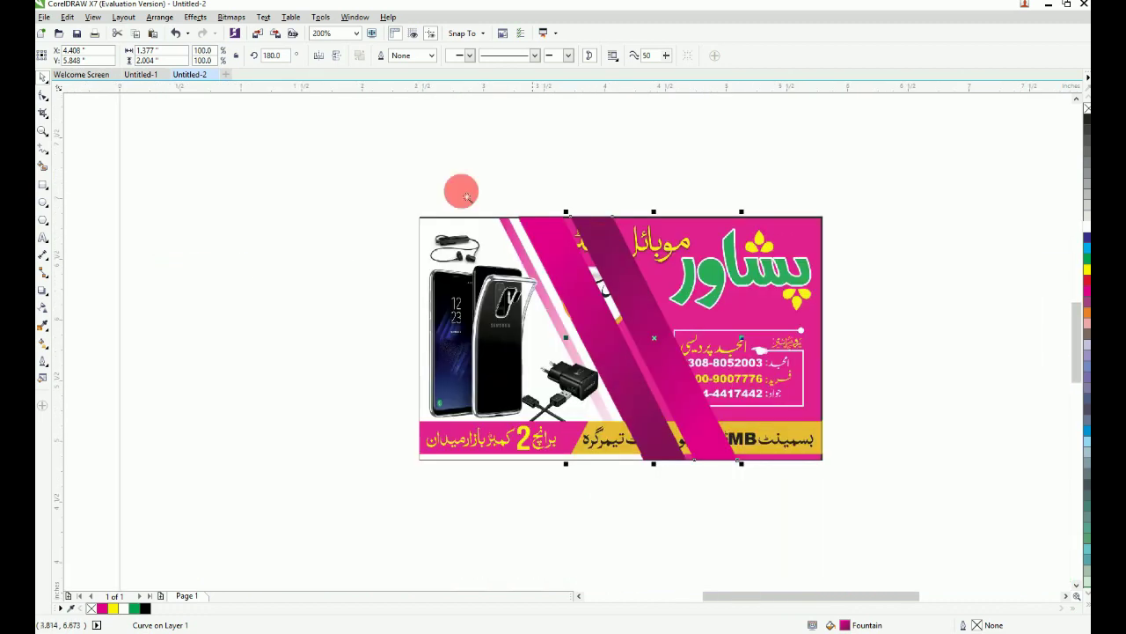
{"action": "left_click_drag", "start_coordinate": [707, 394], "coordinate": [803, 486]}
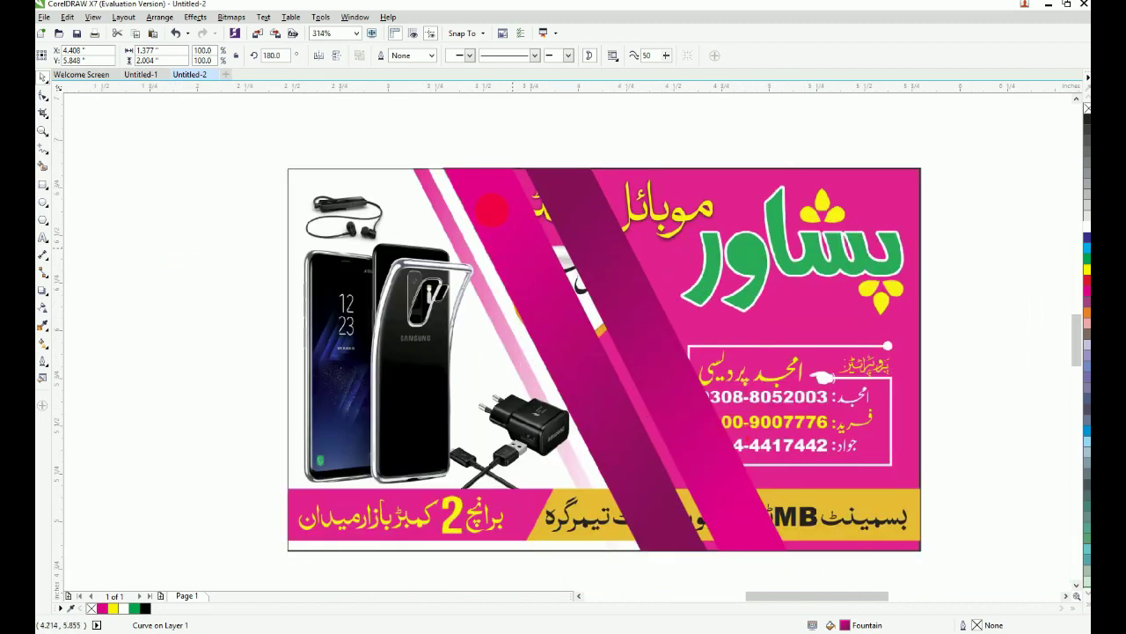
Step: Drop a copy of the strip to the left and move its top-left node right to narrow it
{"action": "left_click_drag", "start_coordinate": [491, 210], "coordinate": [408, 214]}
{"action": "right_click", "coordinate": [409, 214]}
{"action": "key", "text": "F10"}
{"action": "left_click_drag", "start_coordinate": [330, 139], "coordinate": [396, 248]}
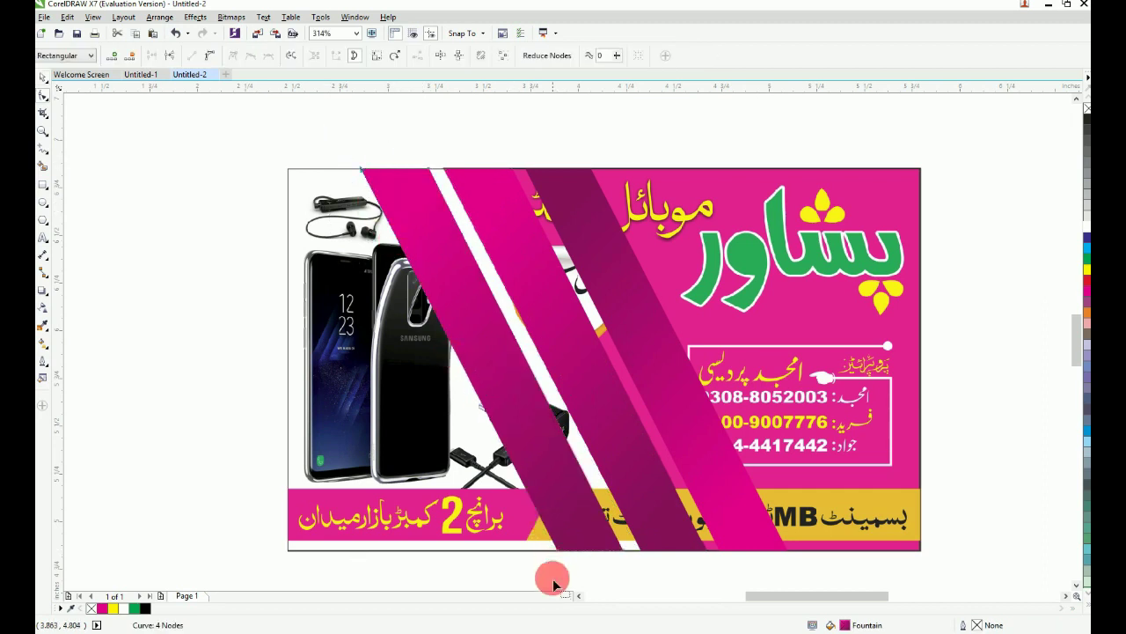
{"action": "scroll", "coordinate": [315, 132], "scroll_direction": "up", "scroll_amount": 3}
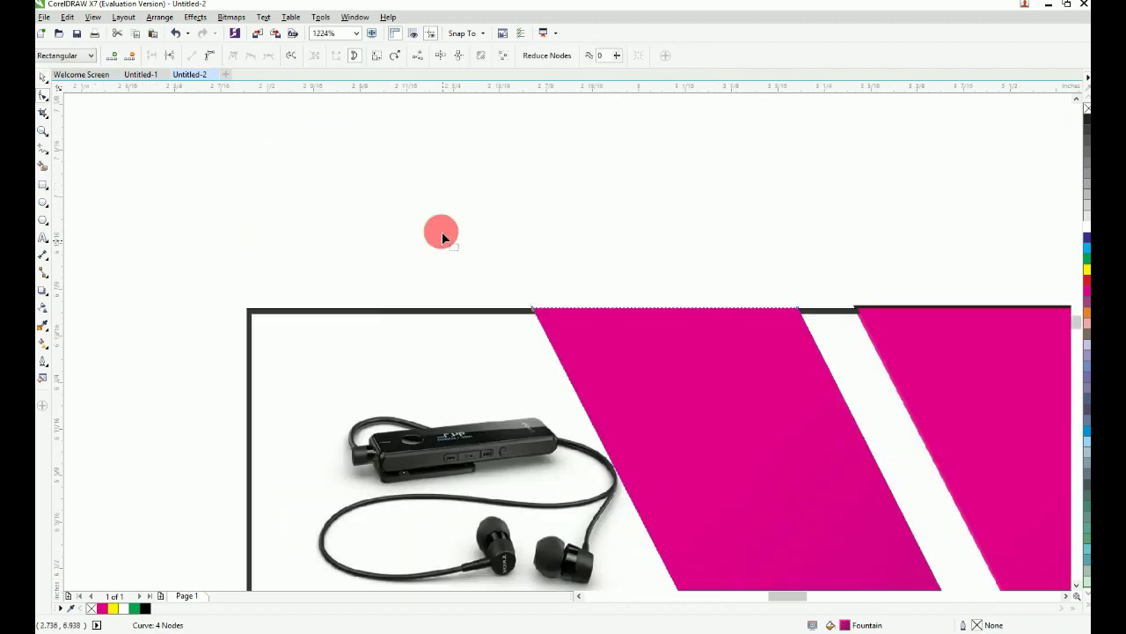
{"action": "left_click_drag", "start_coordinate": [533, 312], "coordinate": [733, 311]}
Step: Fade the stripe with an interactive transparency gradient
{"action": "key", "text": "F4"}
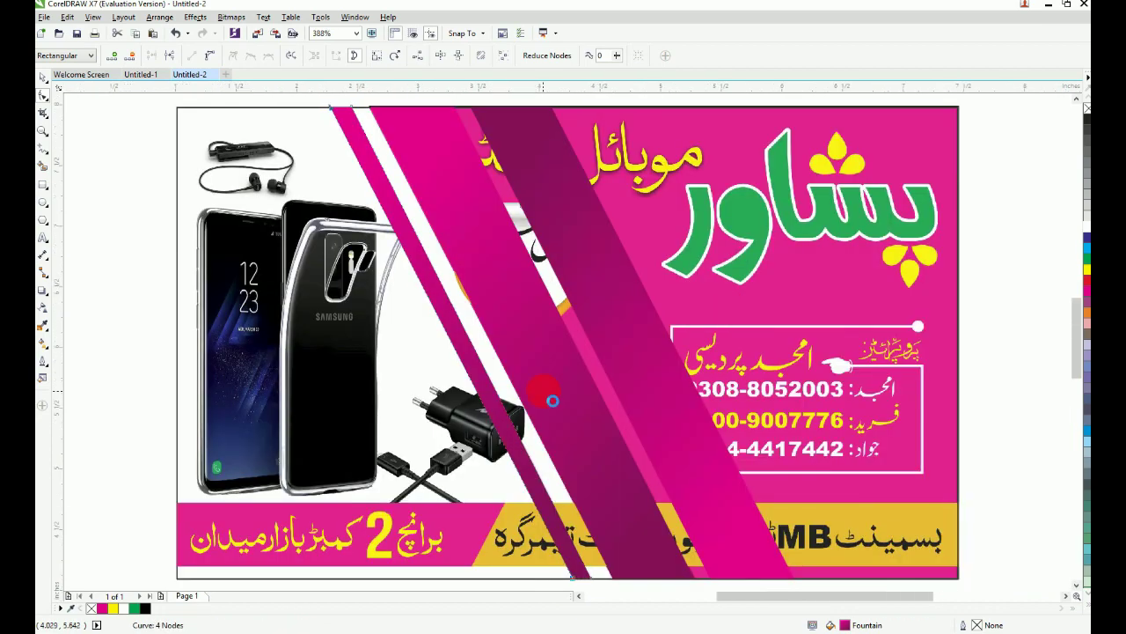
{"action": "scroll", "coordinate": [545, 394], "scroll_direction": "down", "scroll_amount": 3}
{"action": "scroll", "coordinate": [504, 489], "scroll_direction": "up", "scroll_amount": 1}
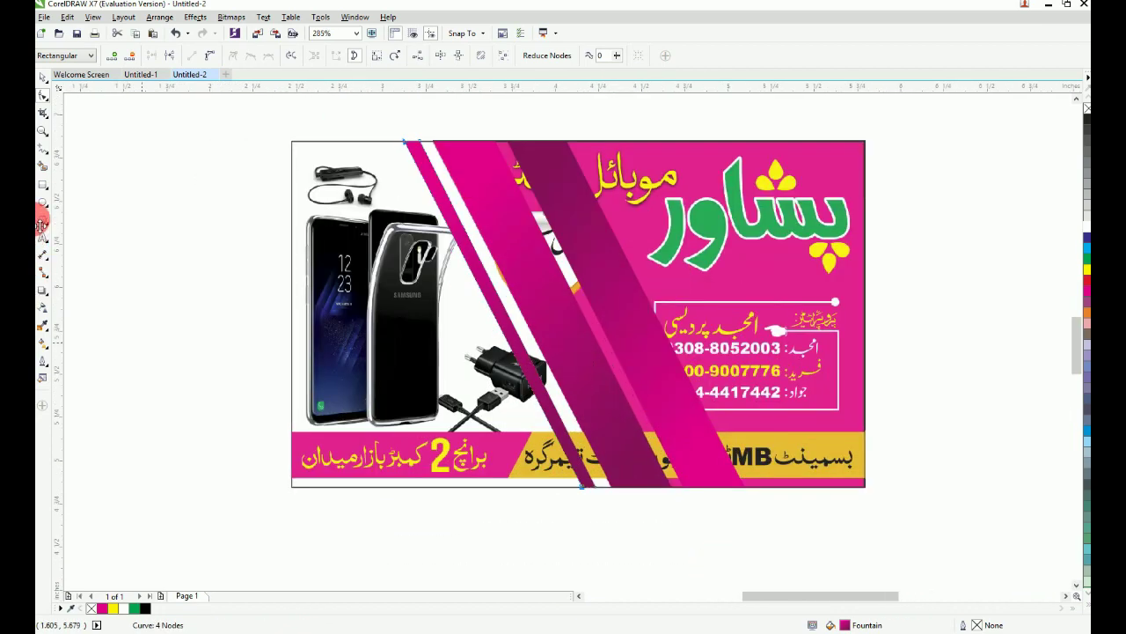
{"action": "left_click", "coordinate": [41, 308]}
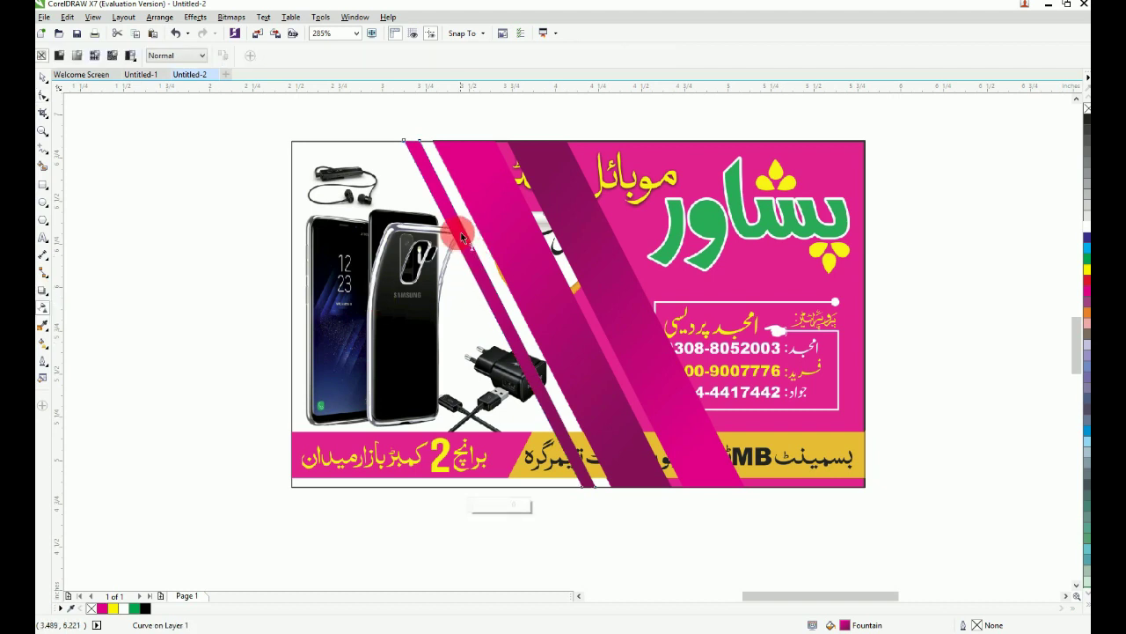
{"action": "left_click_drag", "start_coordinate": [462, 233], "coordinate": [531, 365]}
{"action": "left_click", "coordinate": [43, 78]}
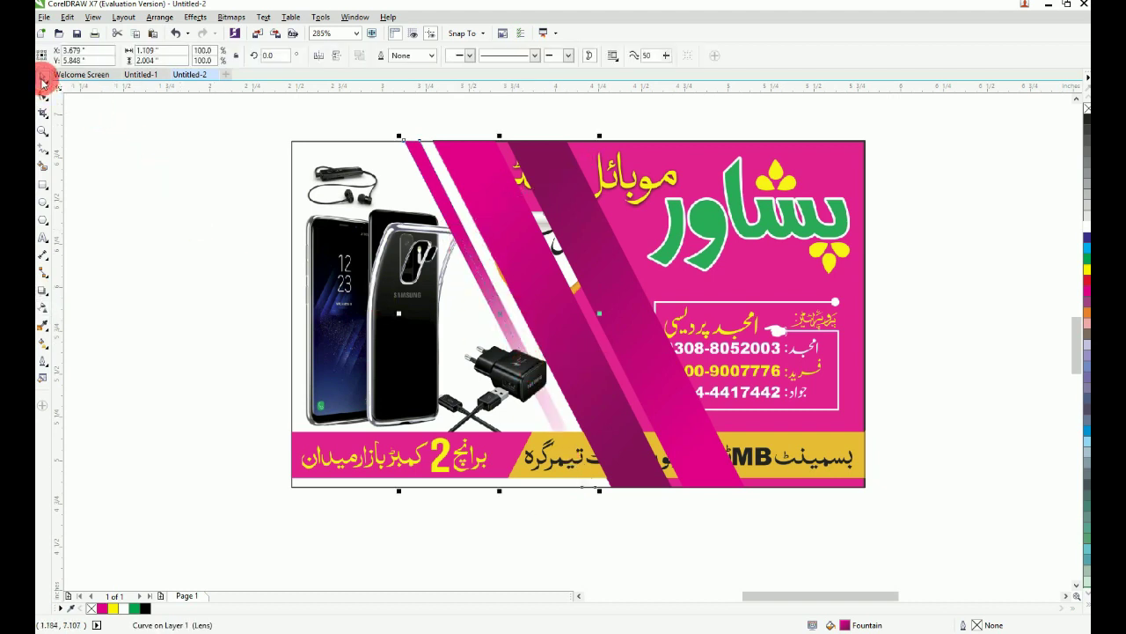
Step: Group the three stripes and send the group behind the card artwork
{"action": "scroll", "coordinate": [314, 176], "scroll_direction": "down", "scroll_amount": 1}
{"action": "left_click", "coordinate": [411, 224]}
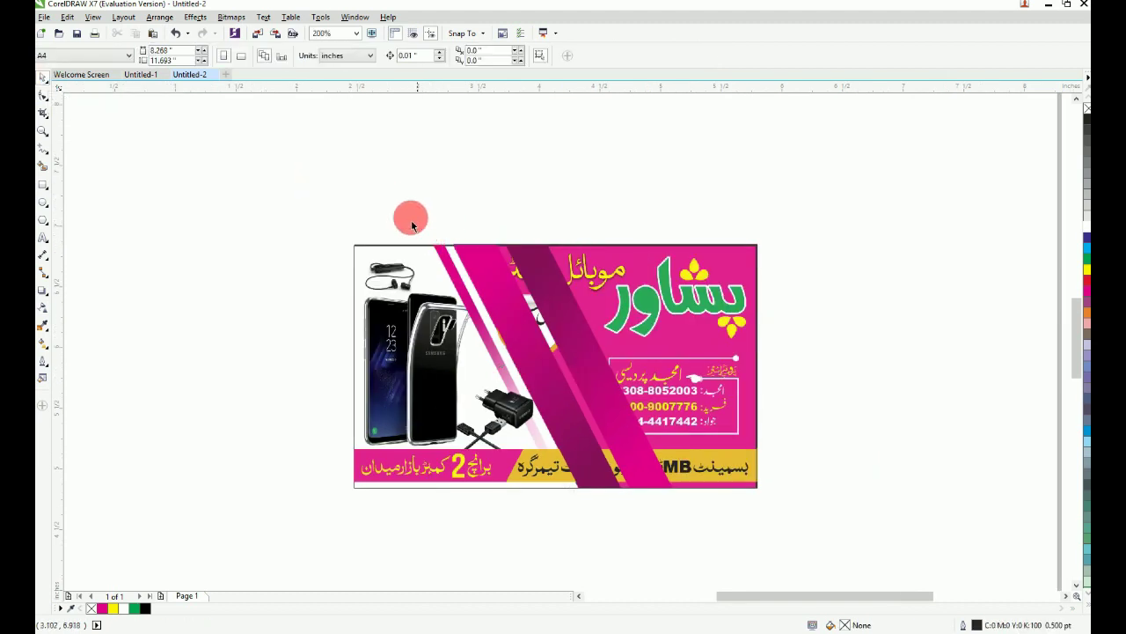
{"action": "left_click", "coordinate": [458, 248]}
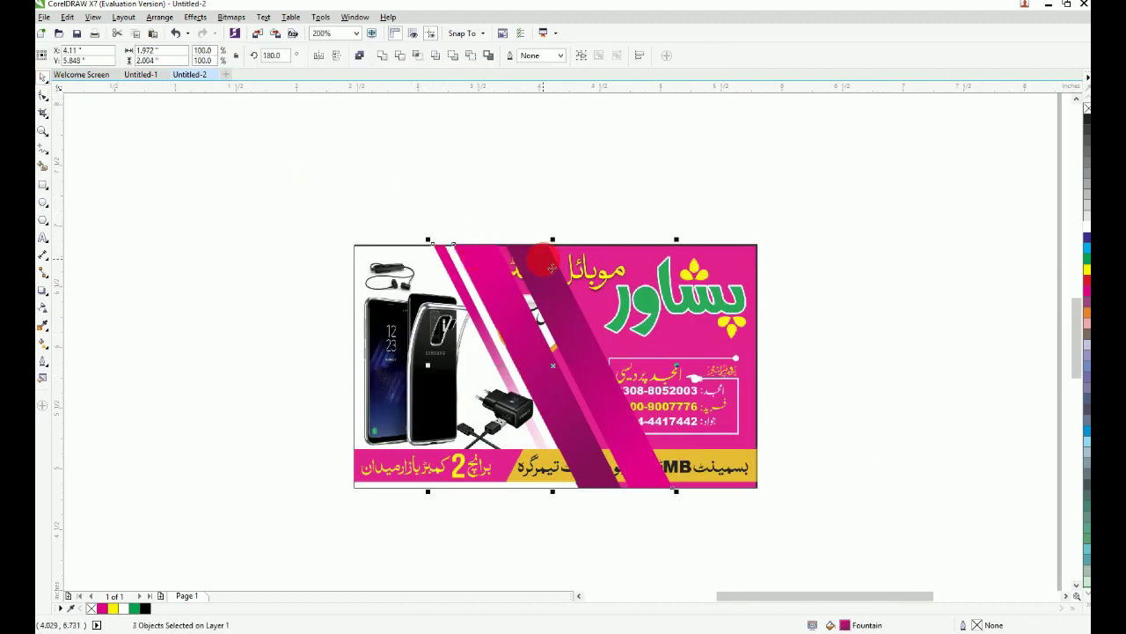
{"action": "key", "text": "ctrl+g"}
{"action": "key", "text": "shift+Page_Down"}
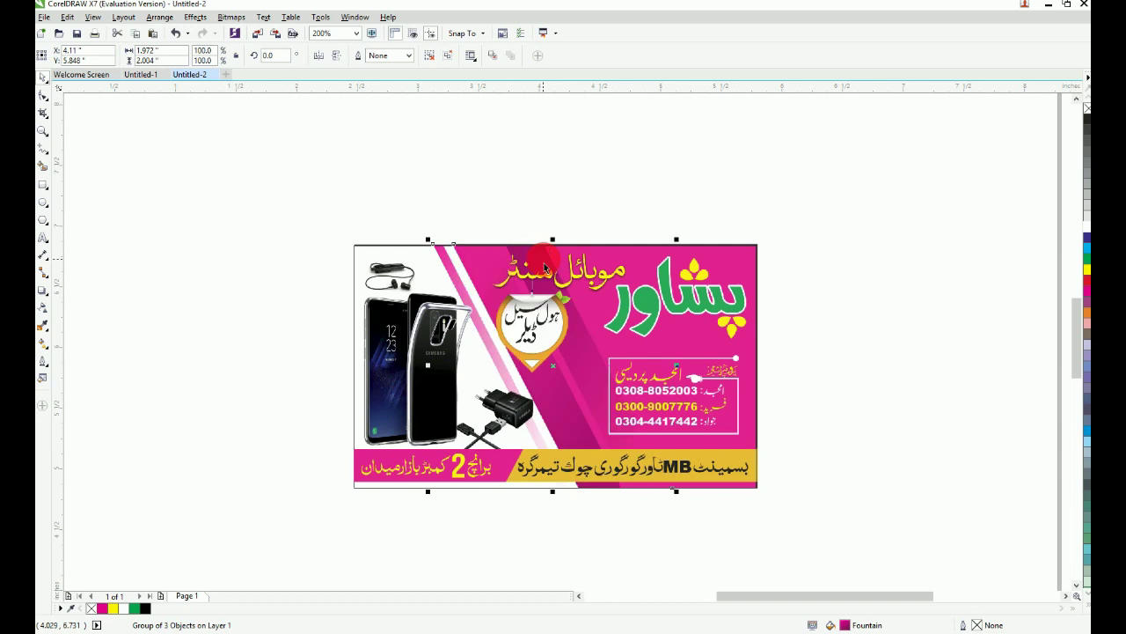
Step: Delete the reference background bitmap and send the white card rectangle to the very back
{"action": "left_click", "coordinate": [405, 246]}
{"action": "key", "text": "Delete"}
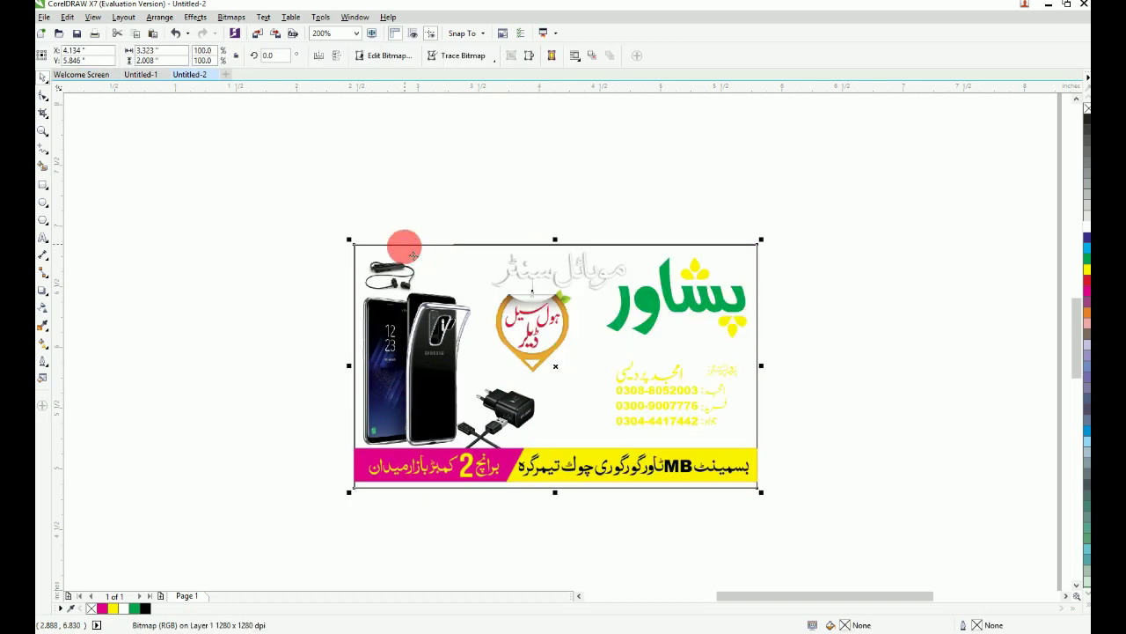
{"action": "left_click", "coordinate": [439, 247]}
{"action": "key", "text": "shift+Page_Down"}
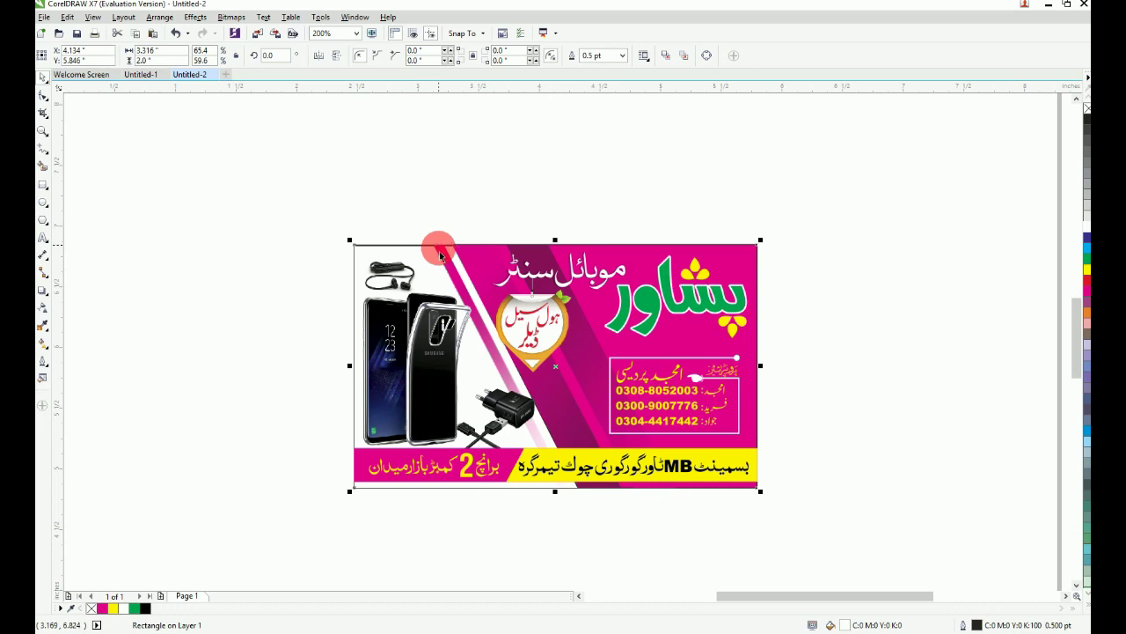
{"action": "left_click", "coordinate": [602, 240]}
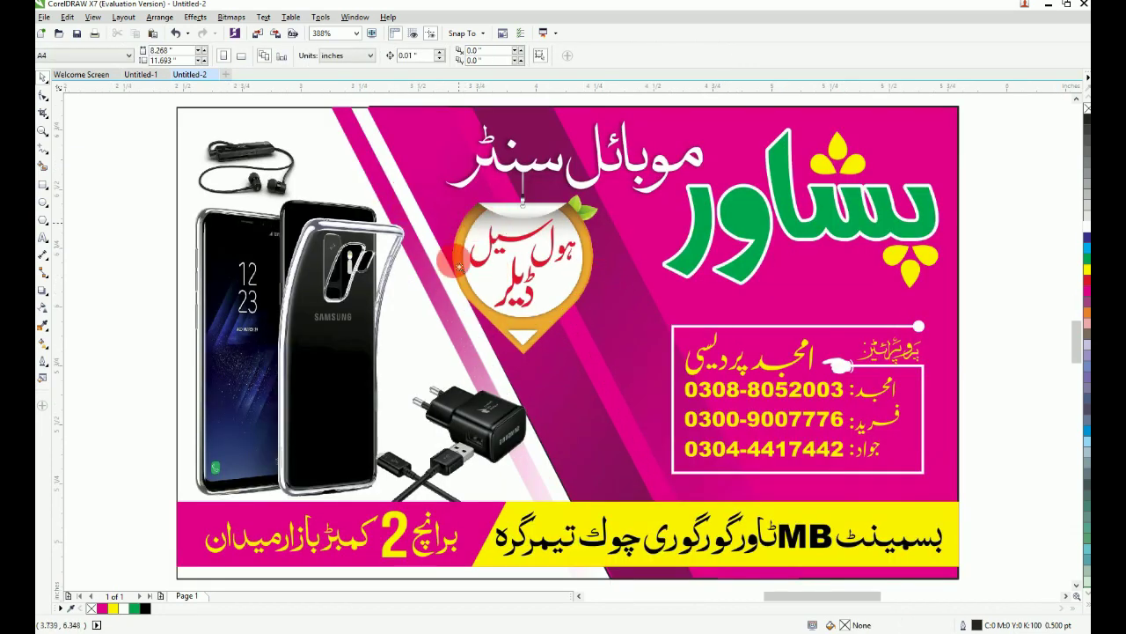
Step: Colour the upper and lower red Urdu texts in the medallion black
{"action": "key", "text": "F2"}
{"action": "left_click_drag", "start_coordinate": [390, 388], "coordinate": [821, 94]}
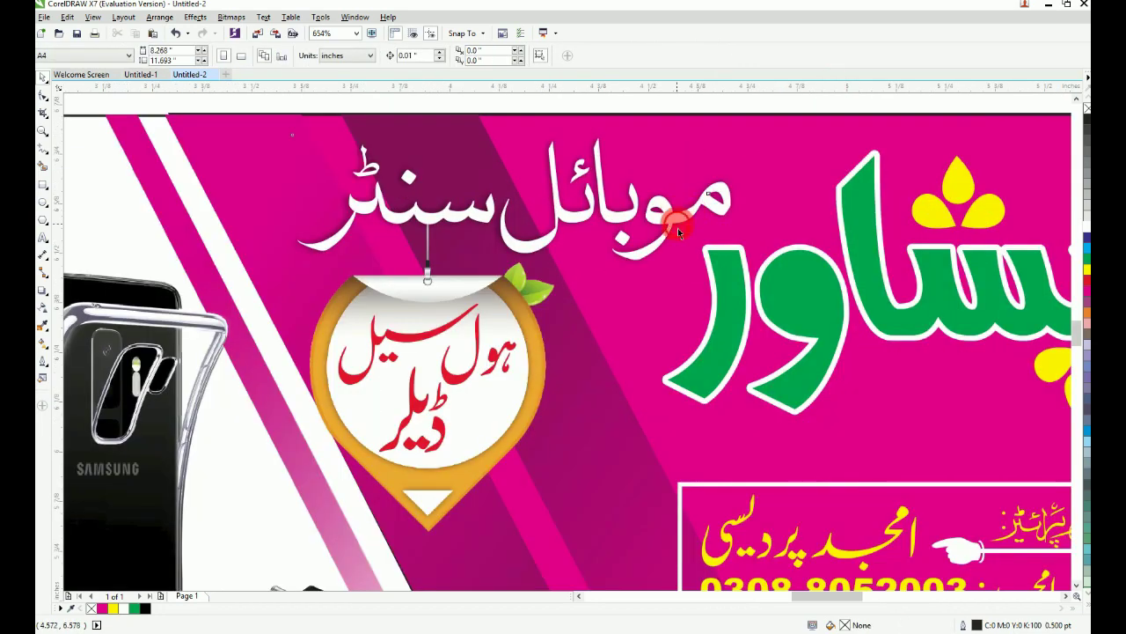
{"action": "left_click", "coordinate": [677, 229]}
{"action": "left_click", "coordinate": [460, 376]}
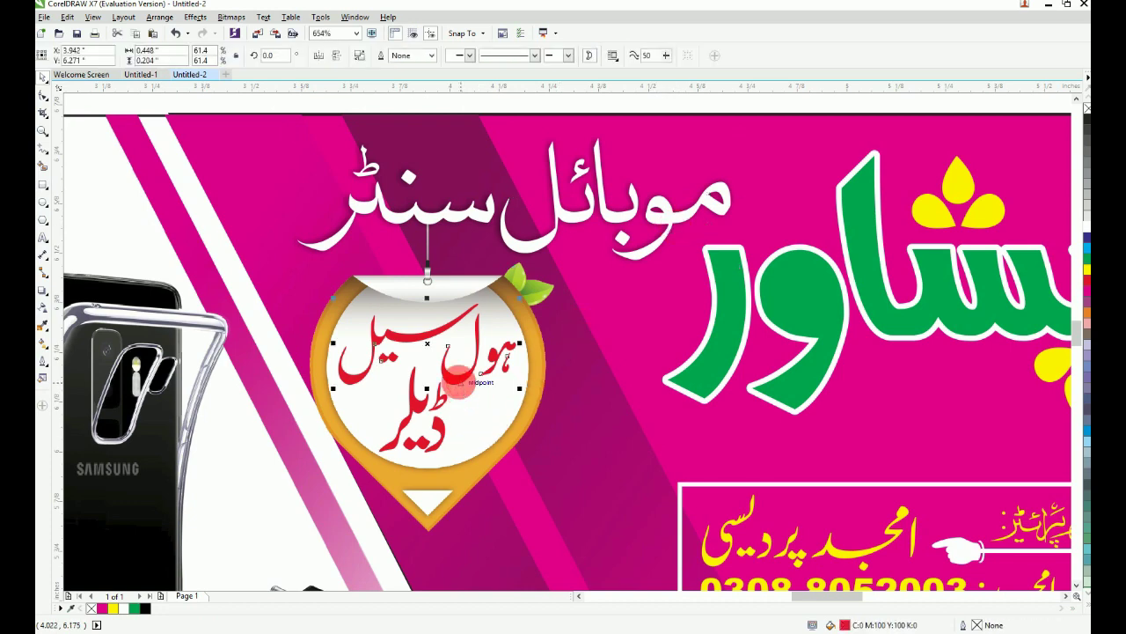
{"action": "left_click", "coordinate": [445, 428], "text": "shift"}
{"action": "left_click", "coordinate": [145, 607]}
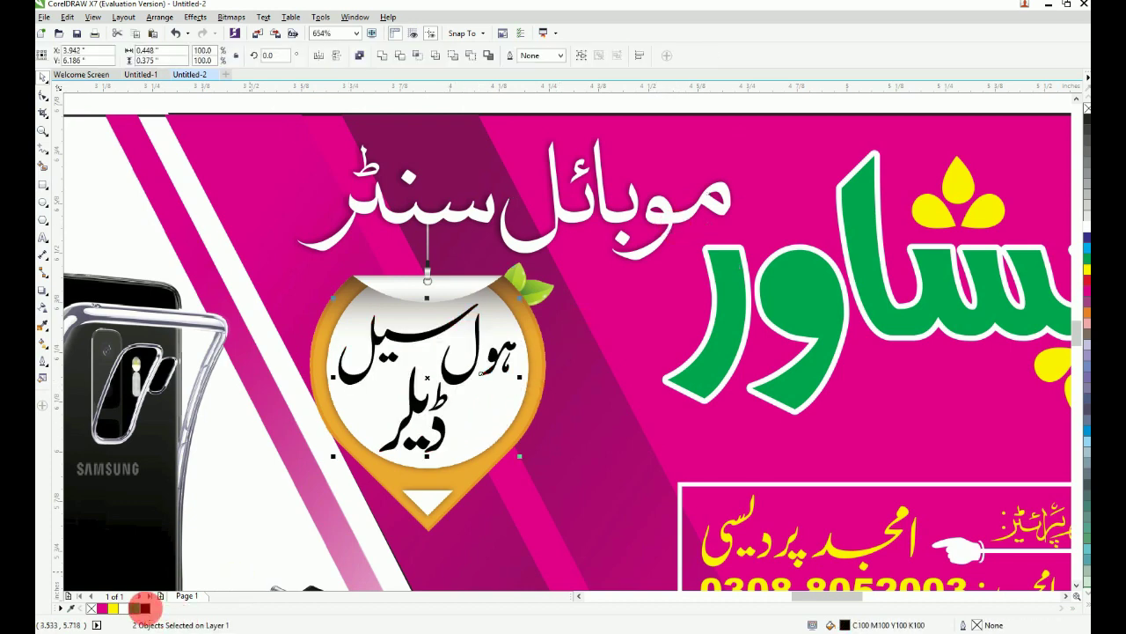
{"action": "key", "text": "F4"}
{"action": "key", "text": "Escape"}
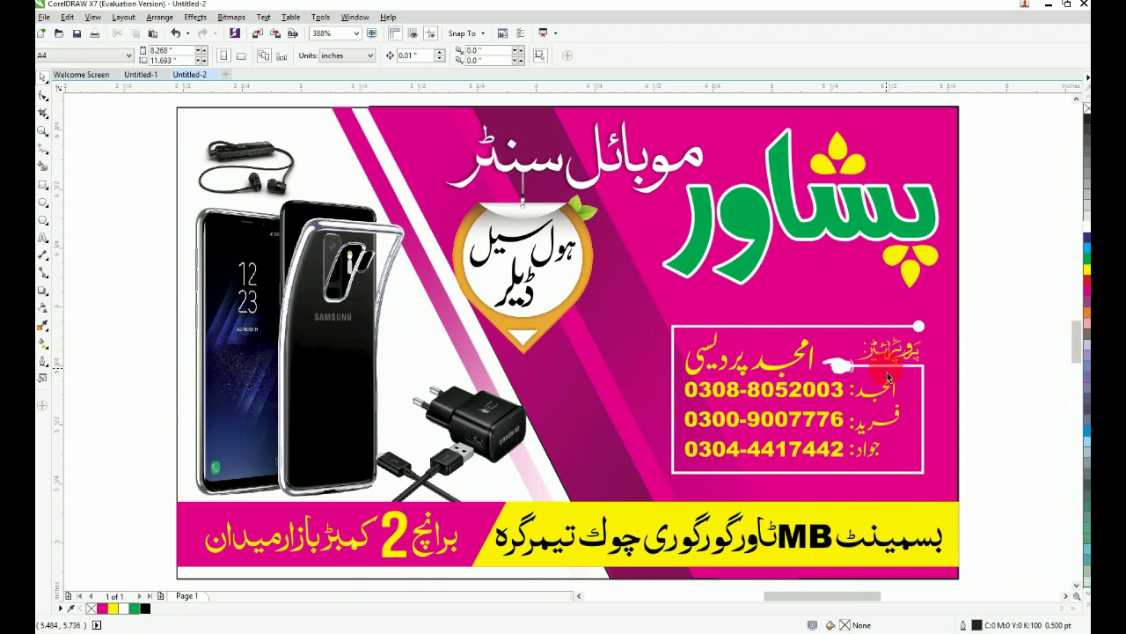
{"action": "scroll", "coordinate": [887, 377], "scroll_direction": "down", "scroll_amount": 2}
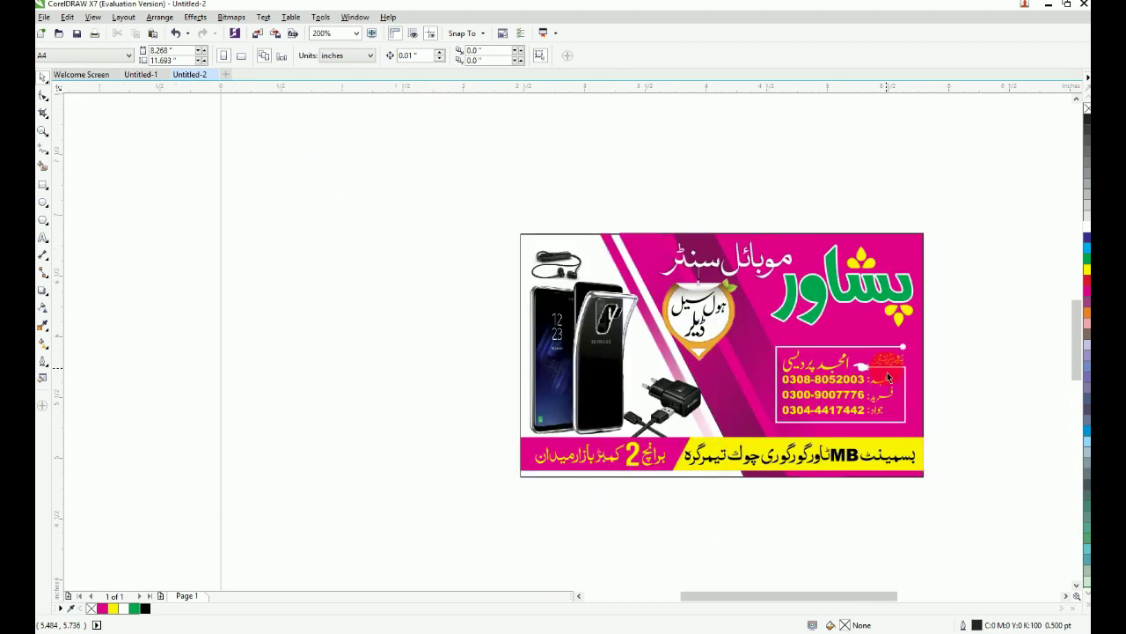
{"action": "key", "text": "F4"}
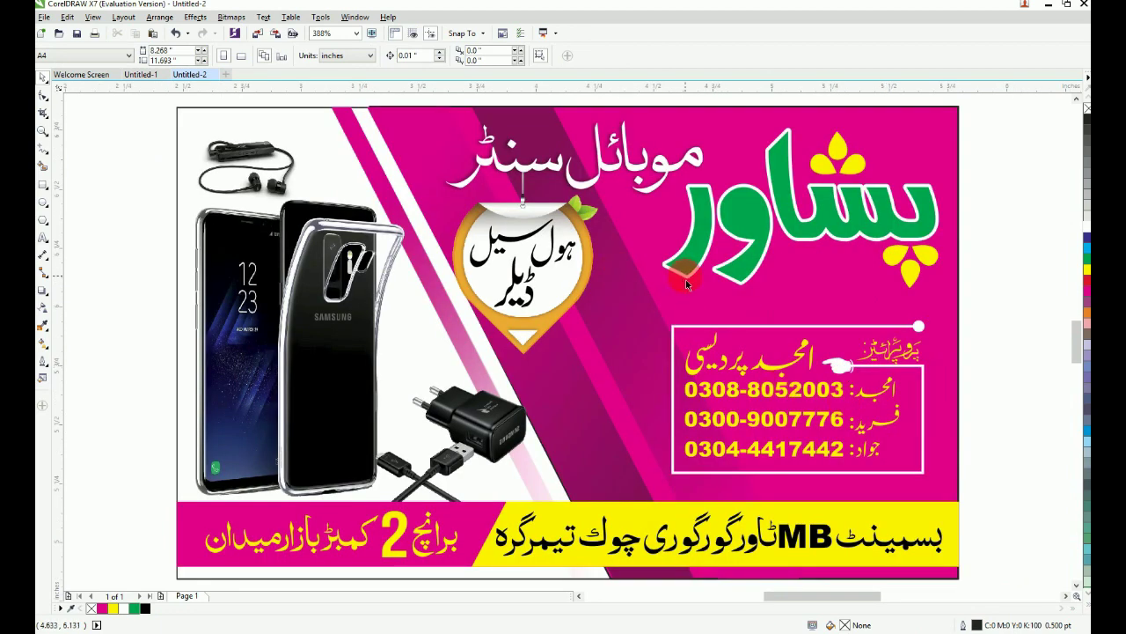
{"action": "scroll", "coordinate": [686, 279], "scroll_direction": "down", "scroll_amount": 2}
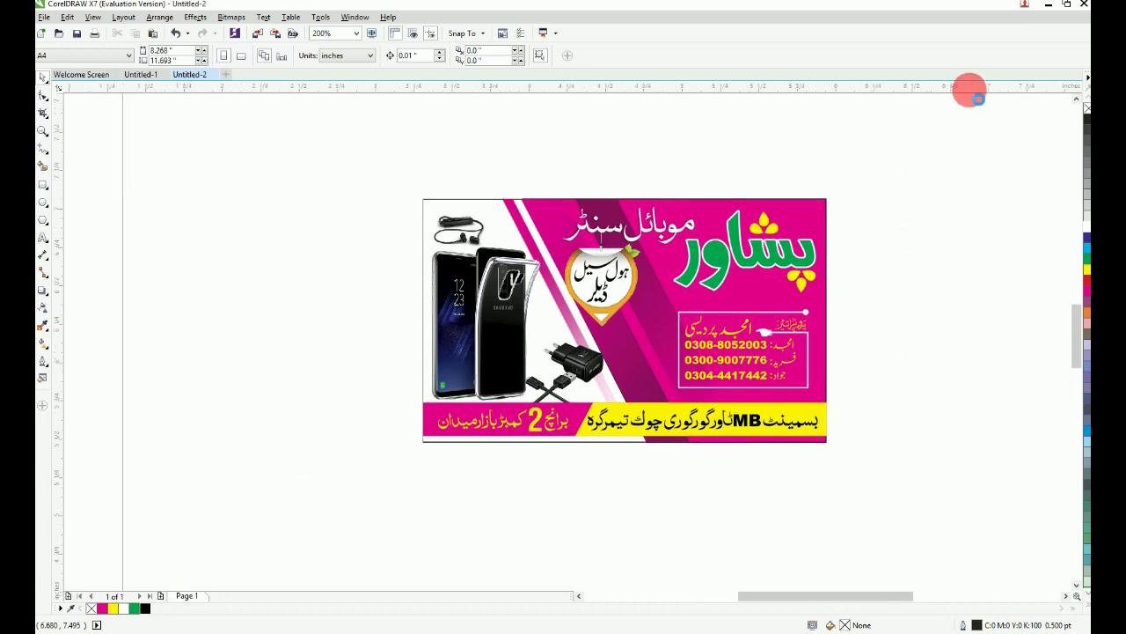
{"action": "scroll", "coordinate": [906, 114], "scroll_direction": "up", "scroll_amount": 1}
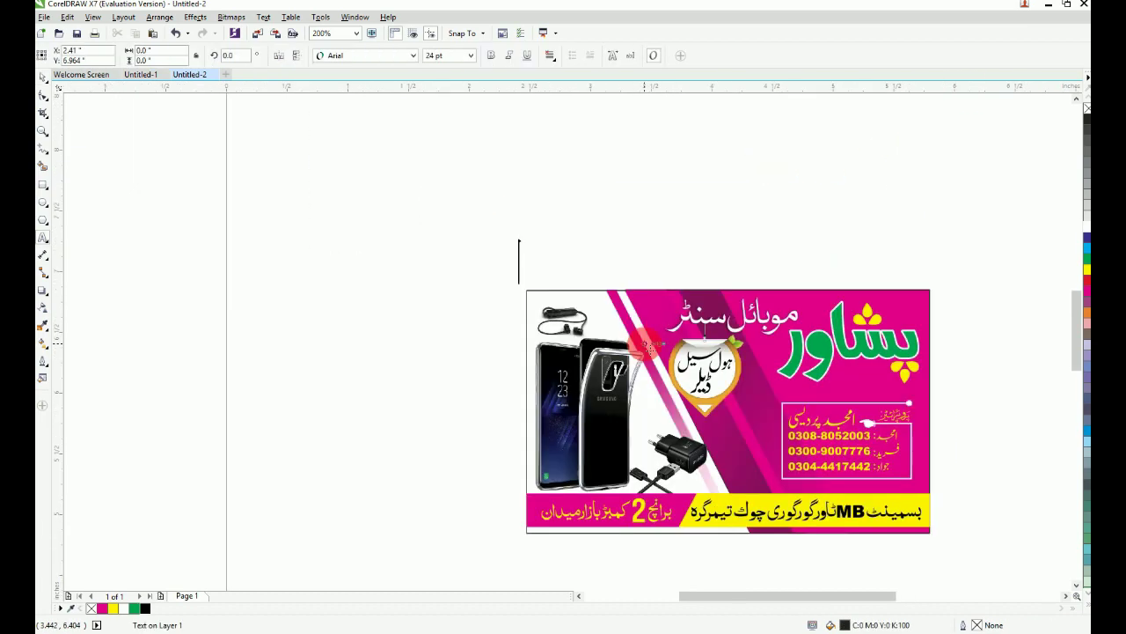
{"action": "type", "text": "assword"}
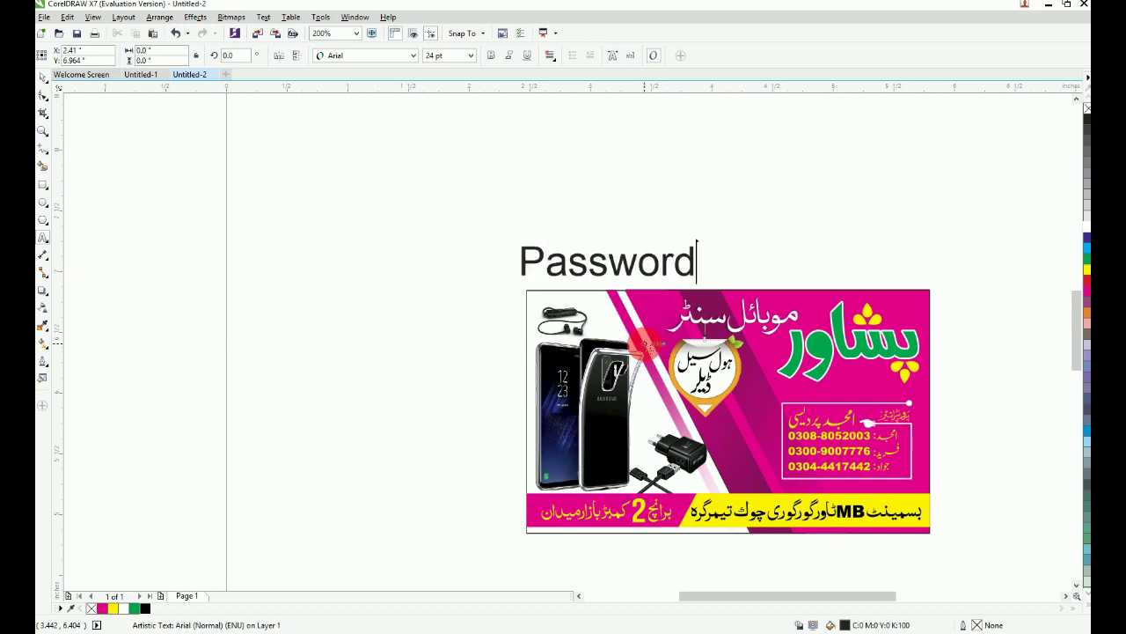
{"action": "type", "text": ": Peshwar"}
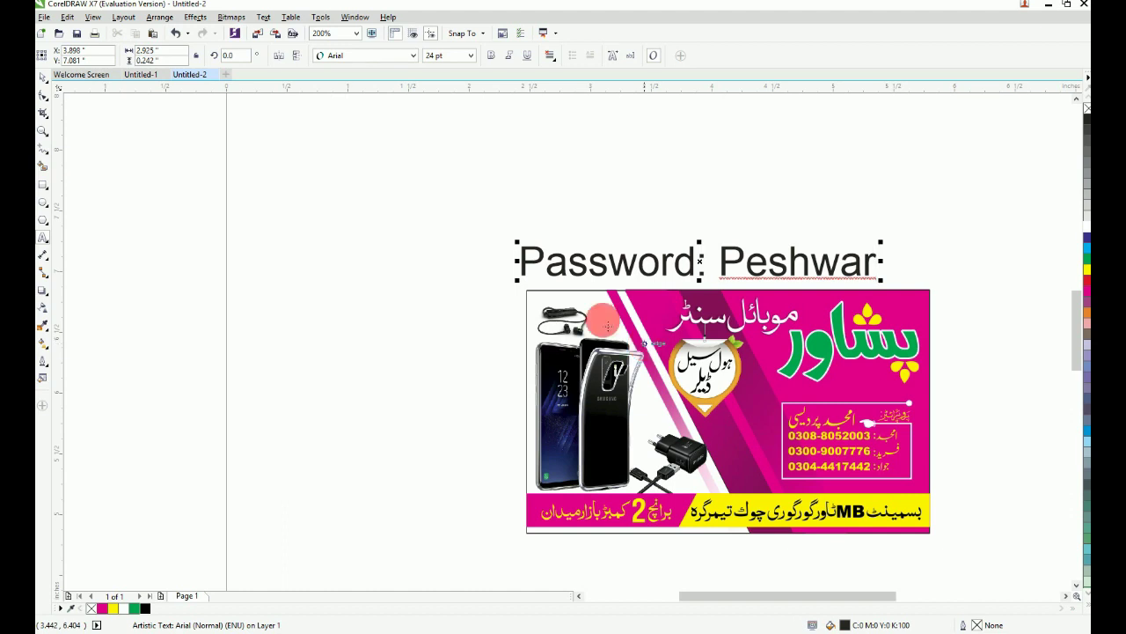
{"action": "left_click", "coordinate": [44, 74]}
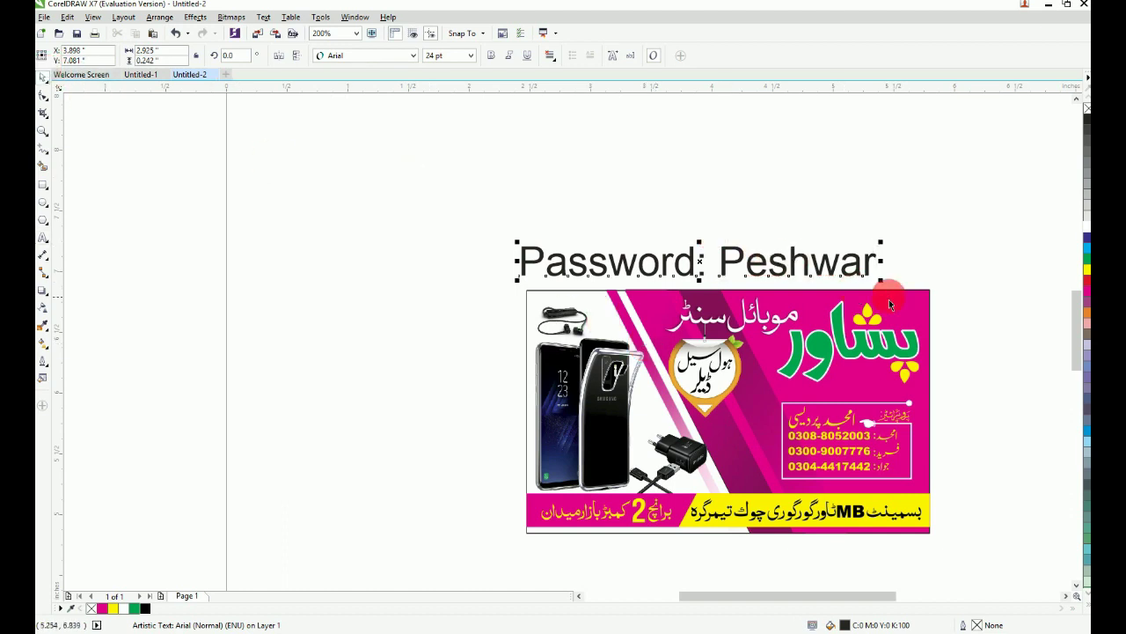
{"action": "left_click", "coordinate": [889, 299], "text": "shift"}
{"action": "key", "text": "c"}
{"action": "left_click", "coordinate": [890, 219]}
{"action": "key", "text": "F4"}
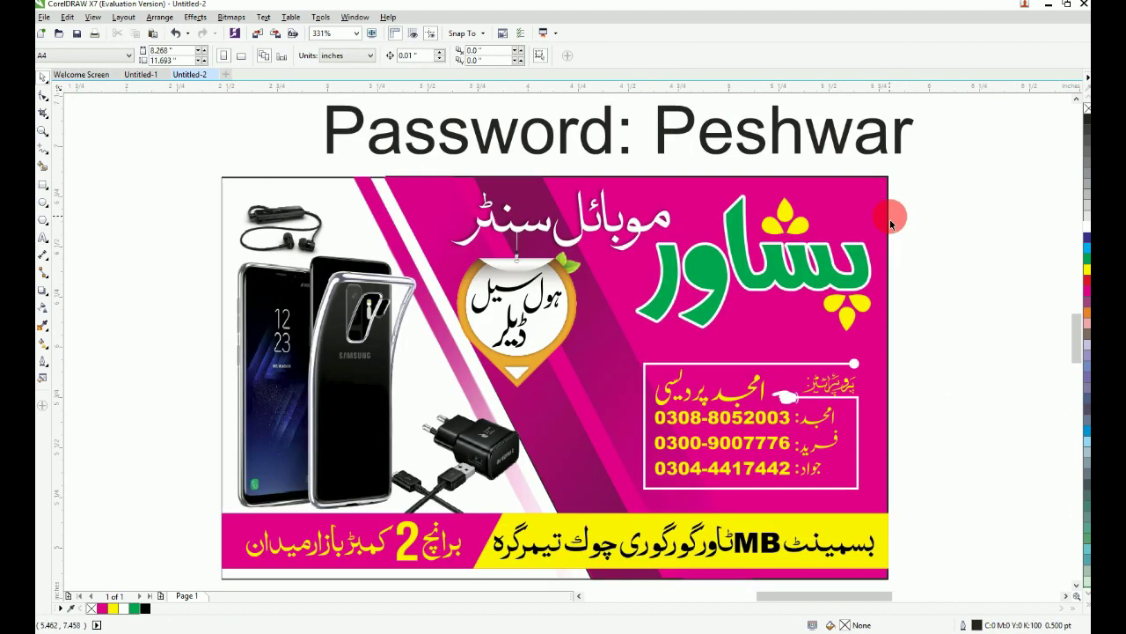
{"action": "left_click", "coordinate": [862, 154]}
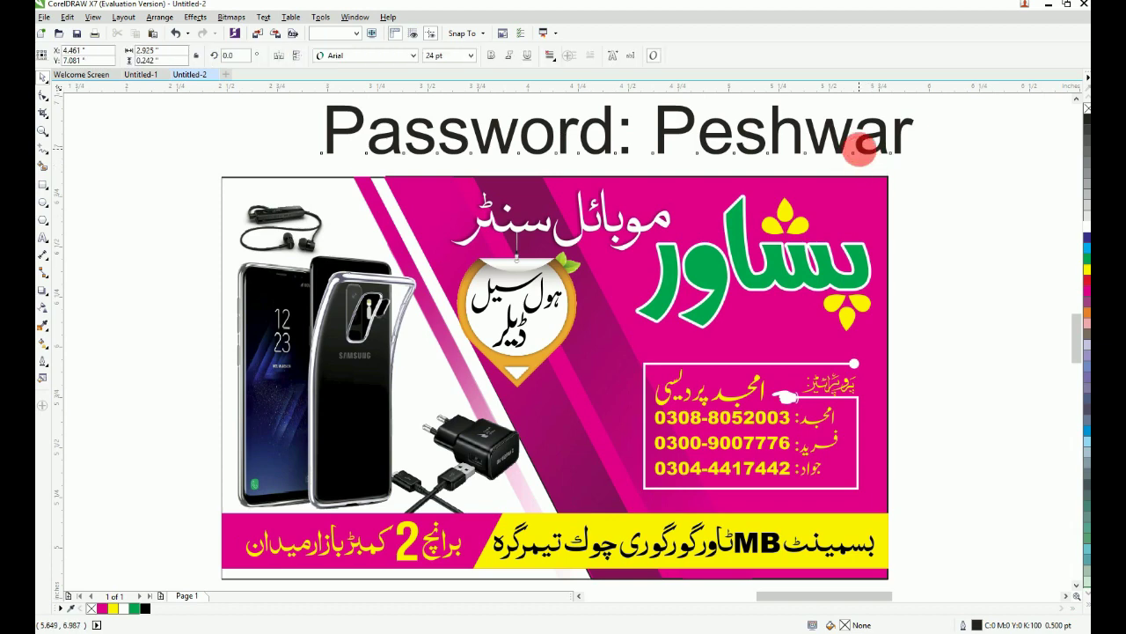
{"action": "key", "text": "Delete"}
{"action": "key", "text": "F4"}
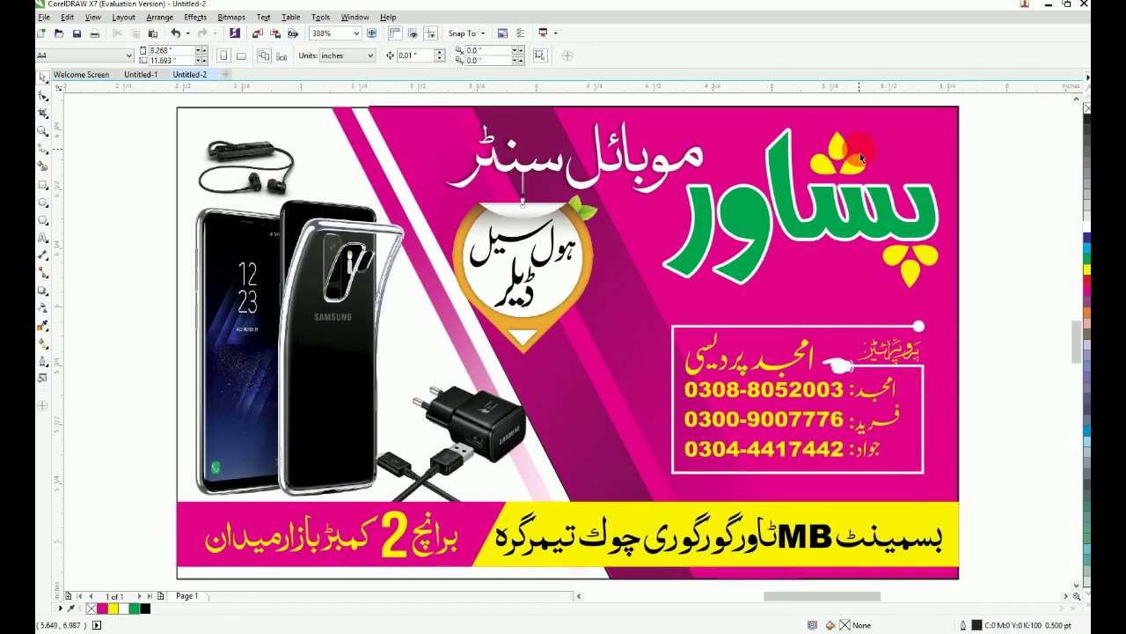
Step: Export all card objects over Peshawar Mobile Center Card.jpg, confirming the replacement
{"action": "key", "text": "ctrl+a"}
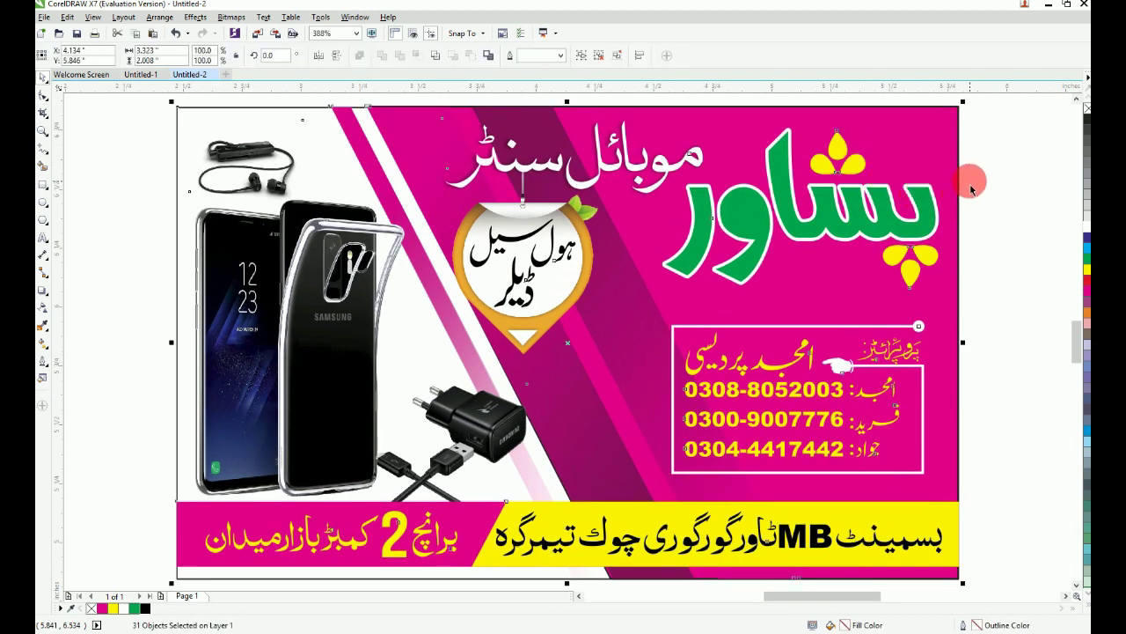
{"action": "key", "text": "ctrl+e"}
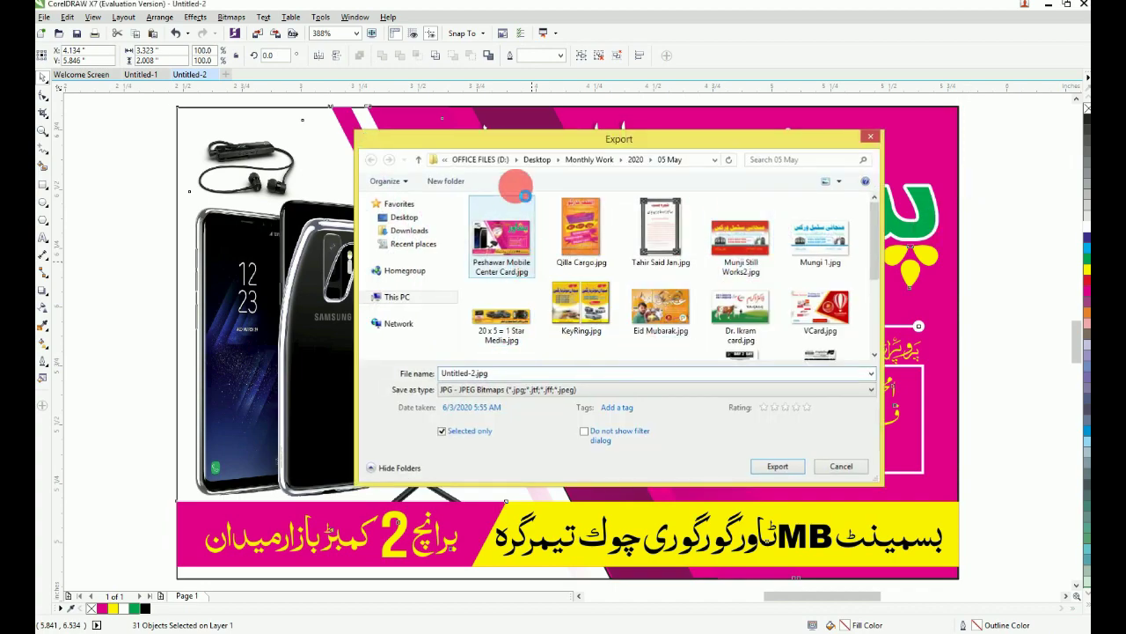
{"action": "key", "text": "Escape"}
{"action": "right_click", "coordinate": [528, 173]}
{"action": "key", "text": "Escape"}
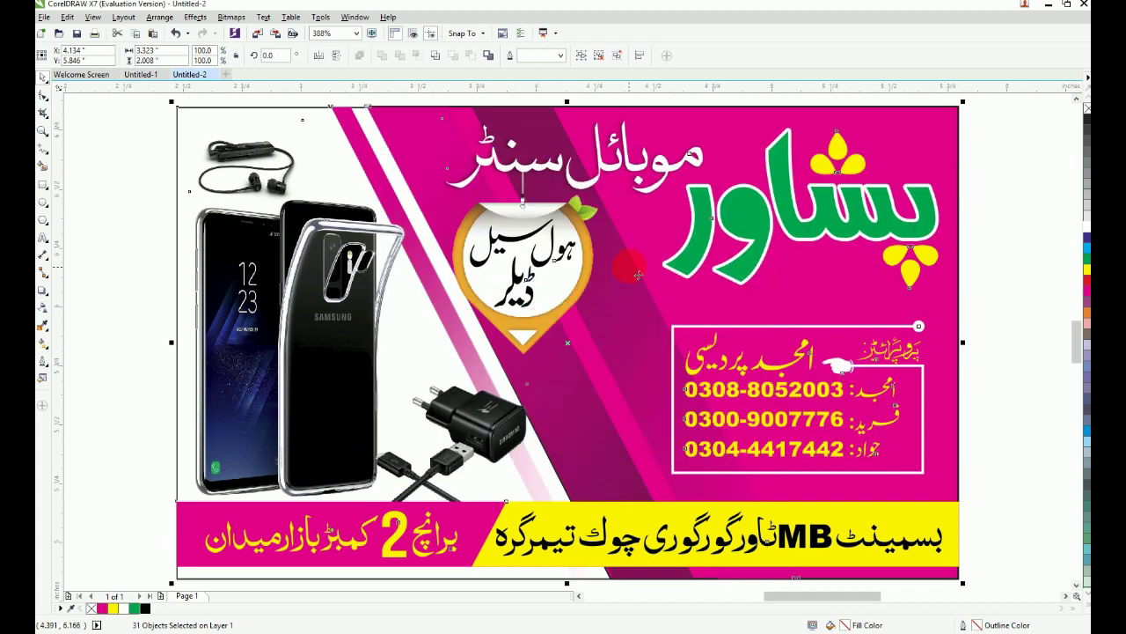
{"action": "key", "text": "ctrl+e"}
{"action": "left_click", "coordinate": [518, 264]}
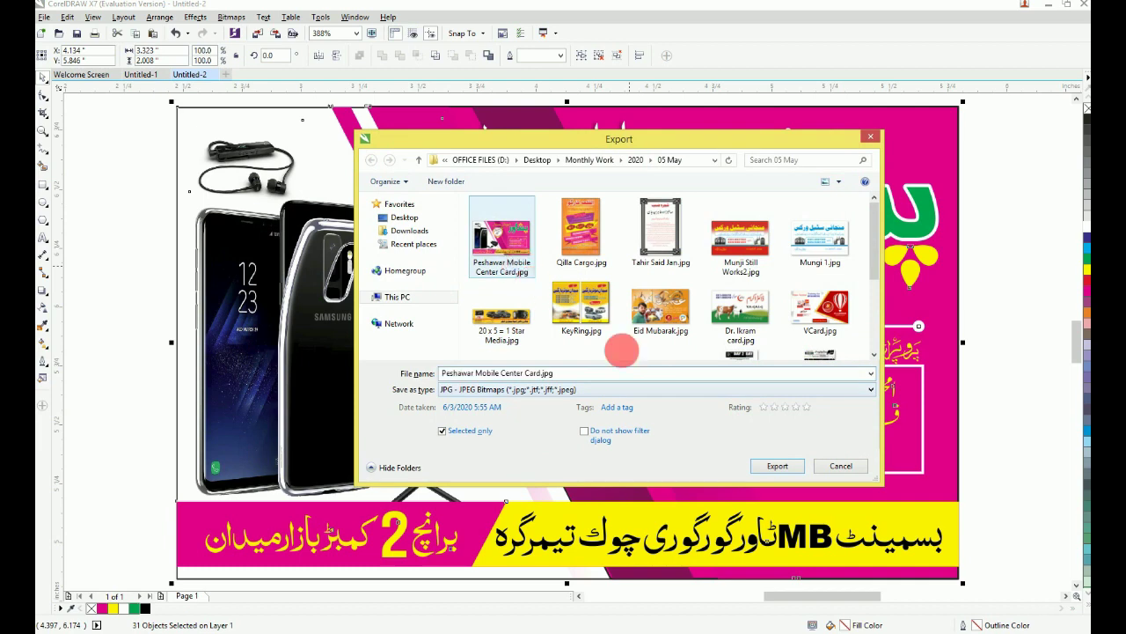
{"action": "left_click", "coordinate": [790, 469]}
{"action": "left_click", "coordinate": [593, 322]}
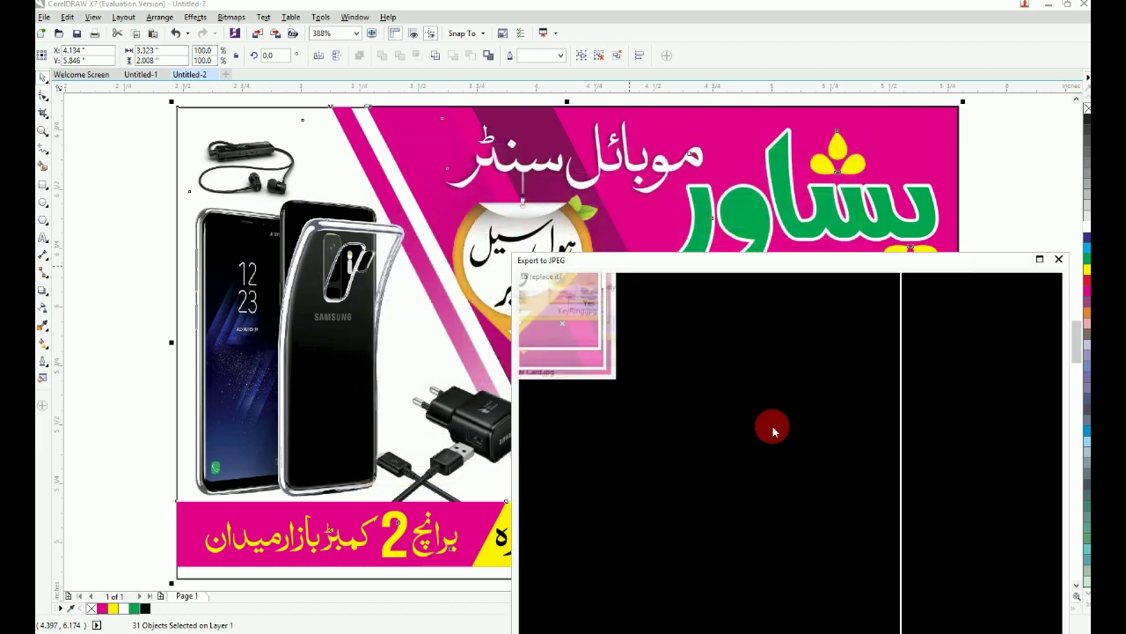
Step: Set the JPEG export colour mode to RGB Color (24-bit) and complete the export
{"action": "left_click", "coordinate": [1039, 258]}
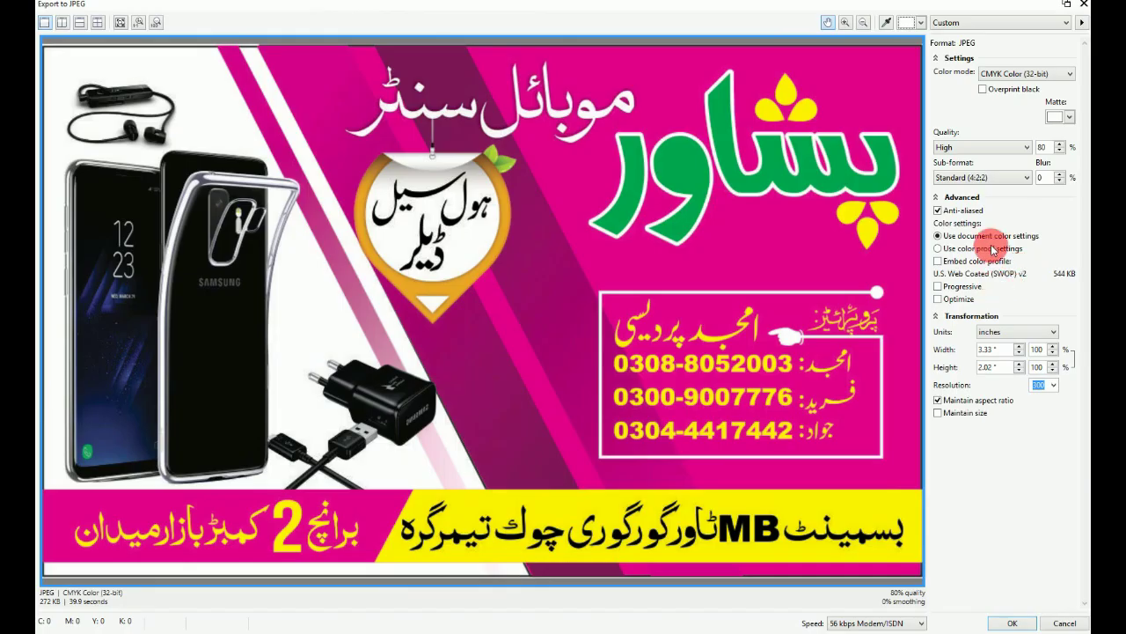
{"action": "left_click", "coordinate": [1021, 74]}
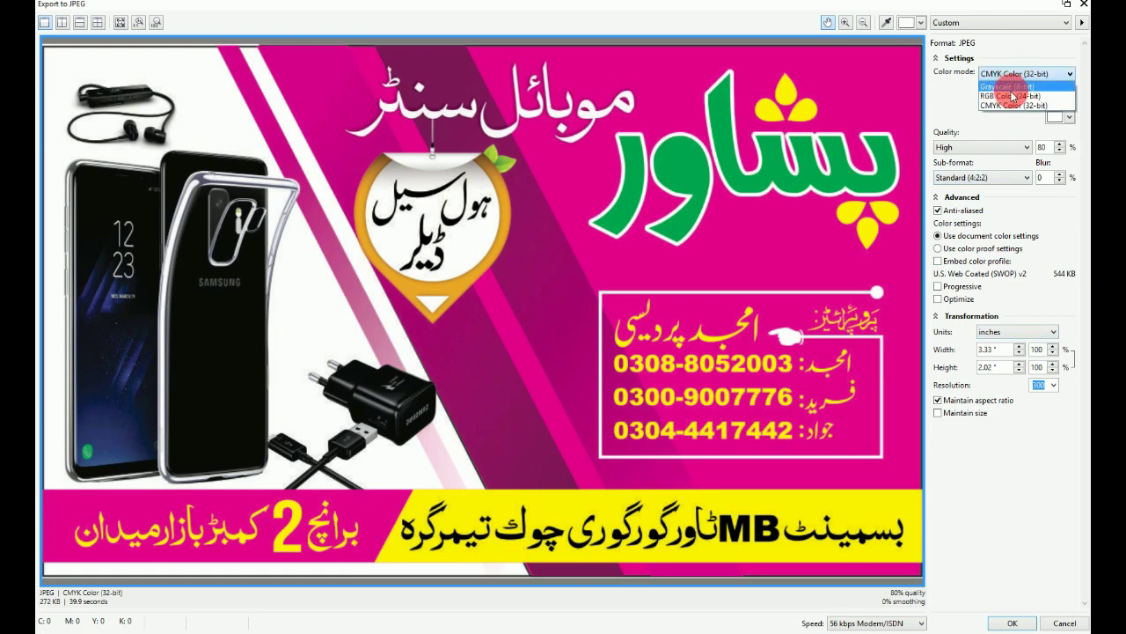
{"action": "left_click", "coordinate": [1012, 99]}
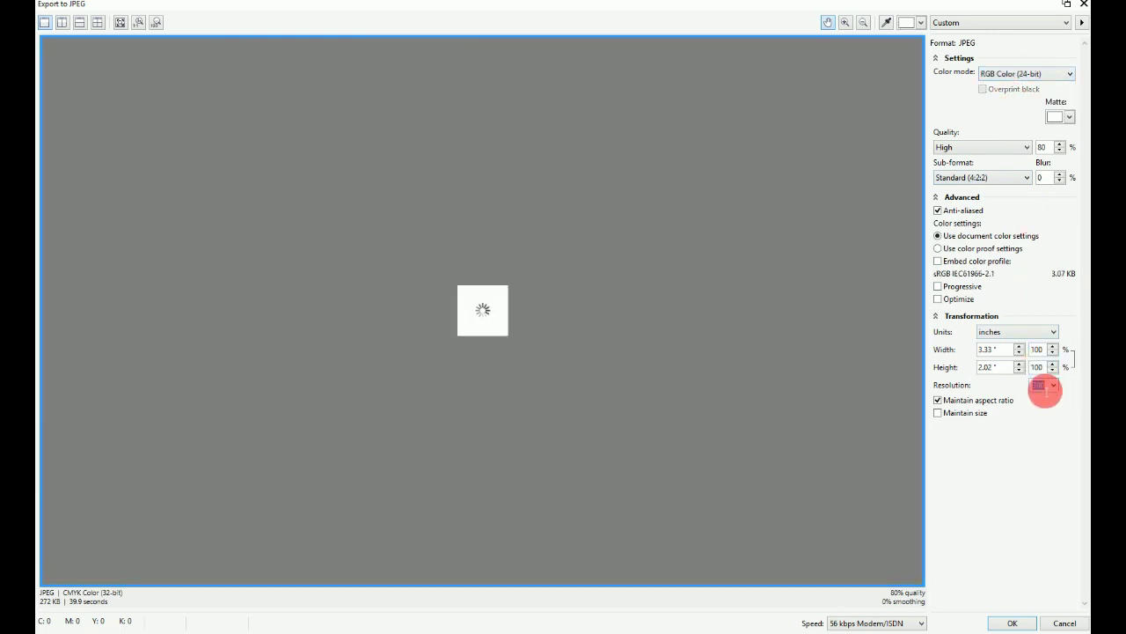
{"action": "key", "text": "Return"}
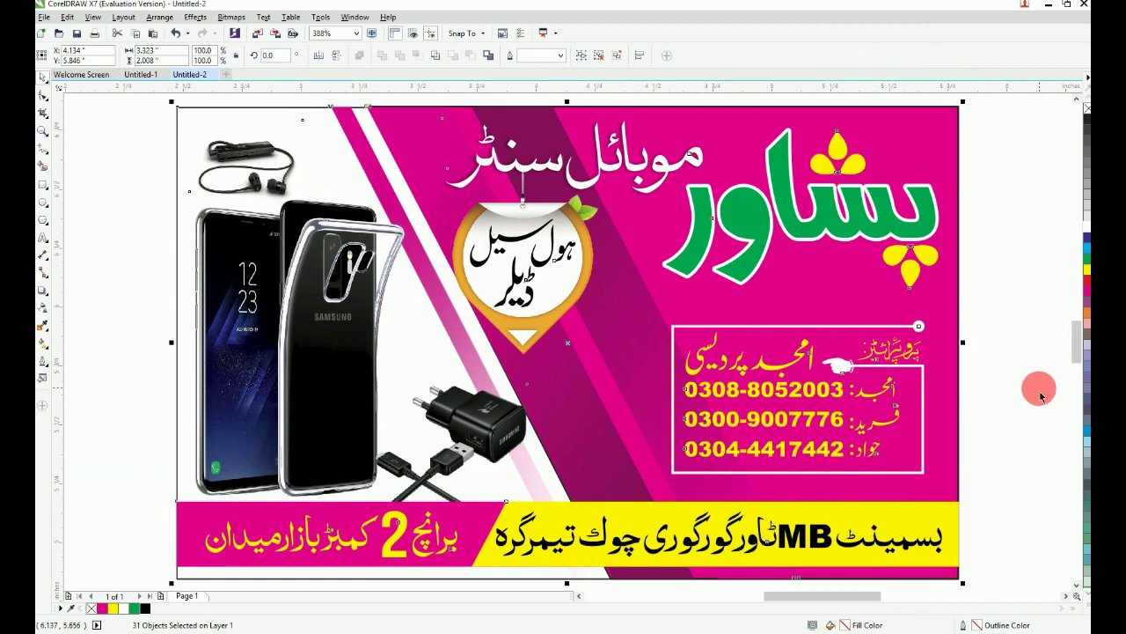
{"action": "left_click", "coordinate": [999, 350]}
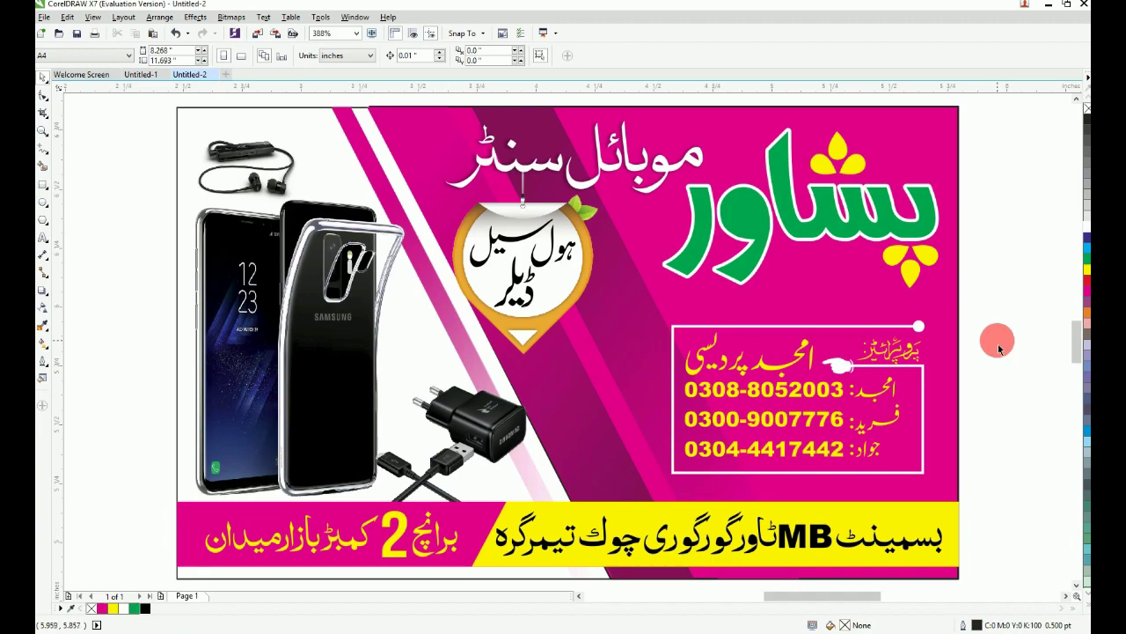